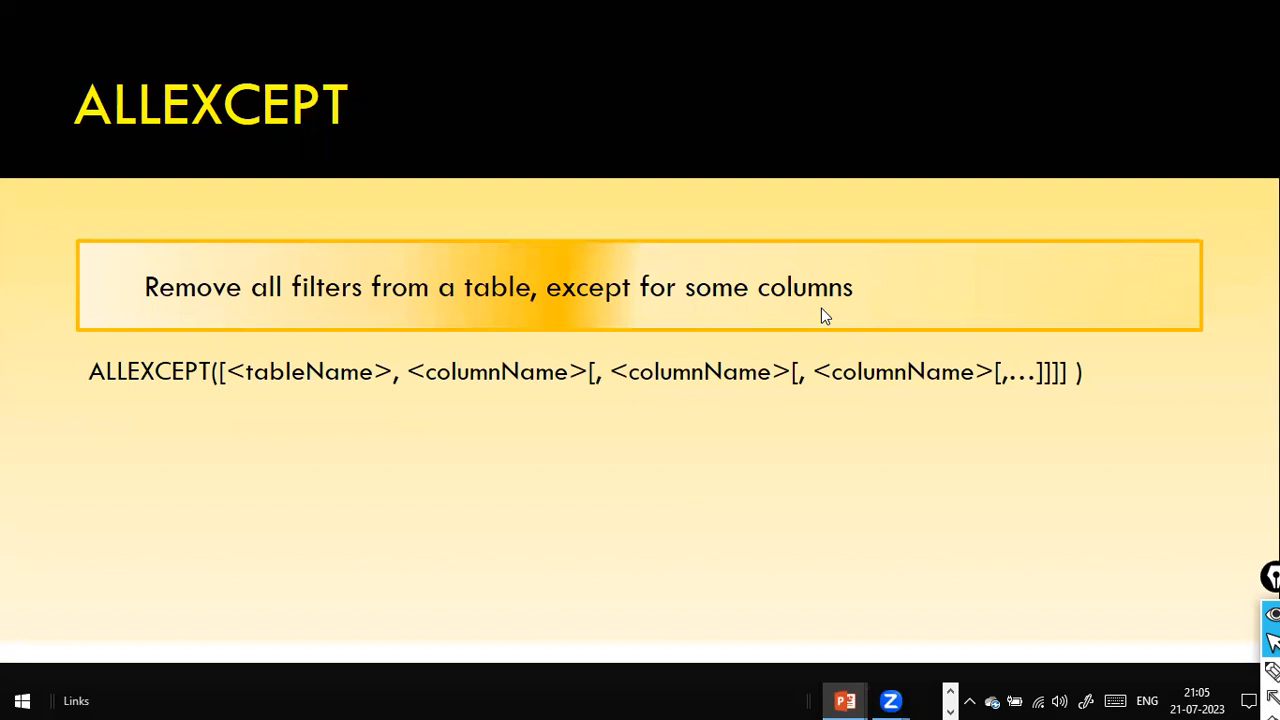
Mark the table name and three column name arguments in the ALLEXCEPT syntax with red arrows, and erase the annotations
click(1272, 698)
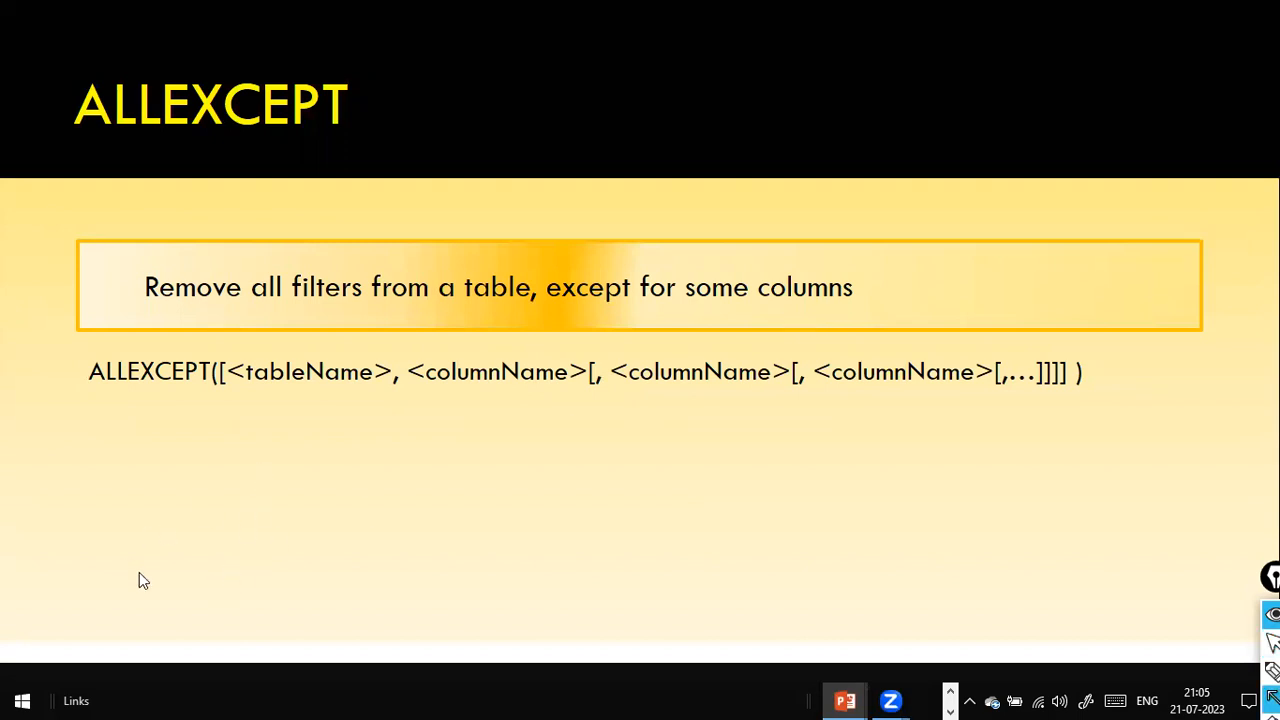
mouse_move(157, 590)
mouse_down()
mouse_move(298, 420)
mouse_move(308, 388)
mouse_up()
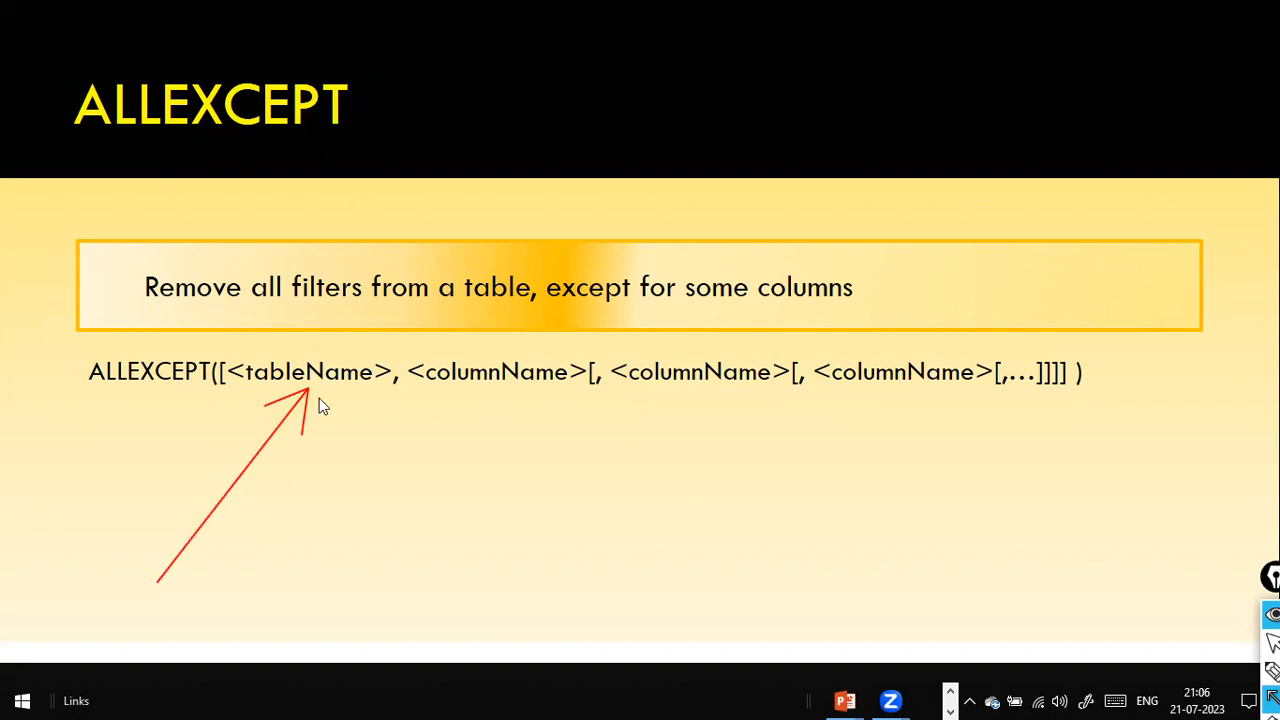
drag(457, 528, 503, 425)
drag(629, 535, 705, 422)
drag(825, 488, 958, 382)
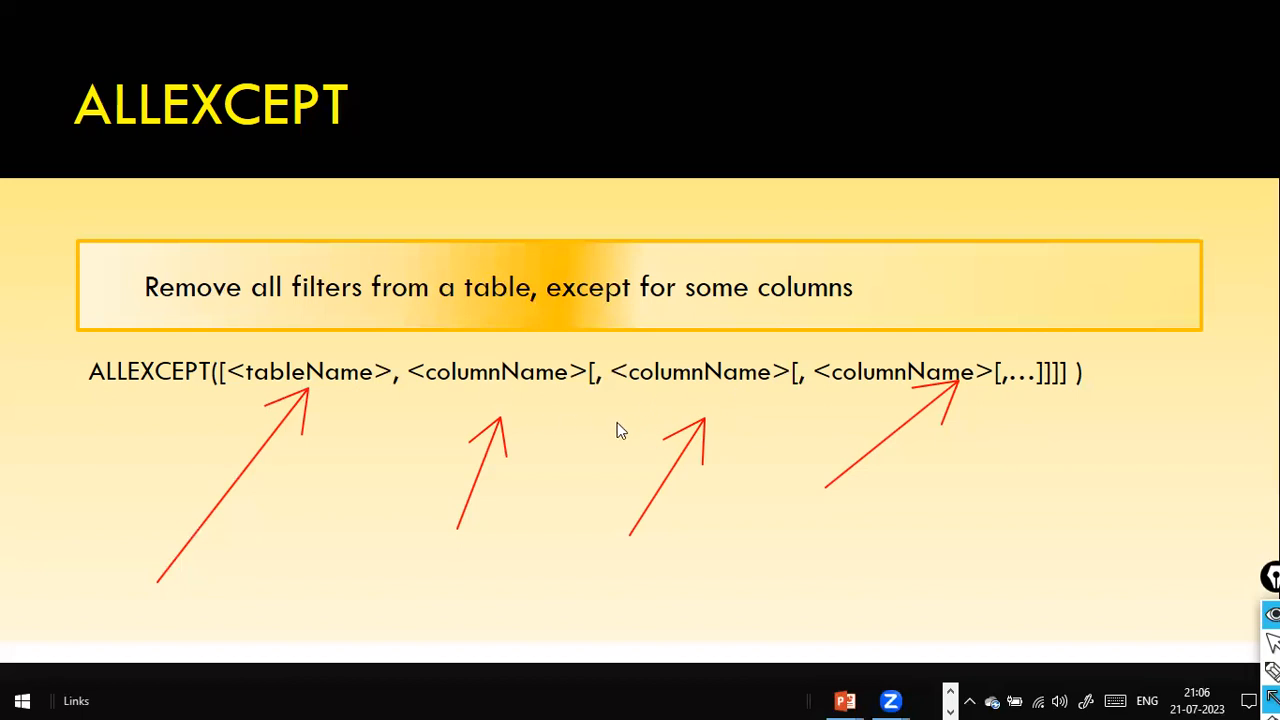
key(e)
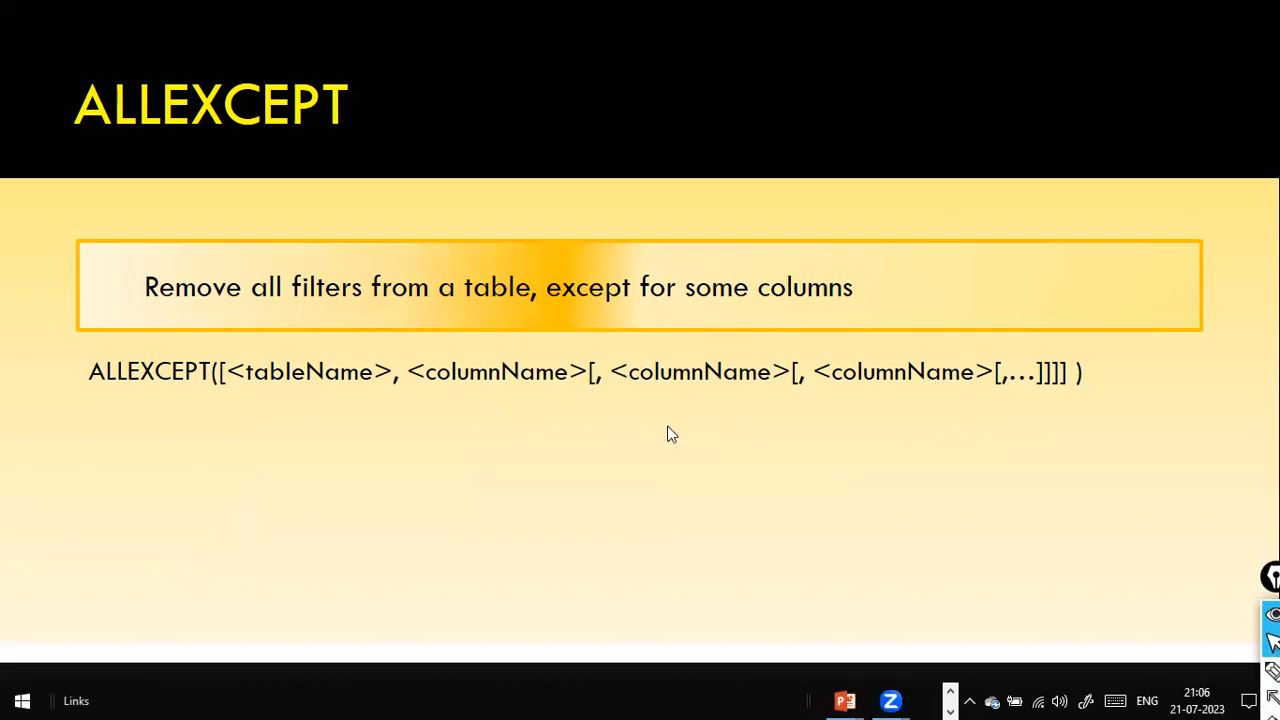
Look through the KEEPFILTERS and Q & A slides that follow the ALLEXCEPT slide
click(667, 475)
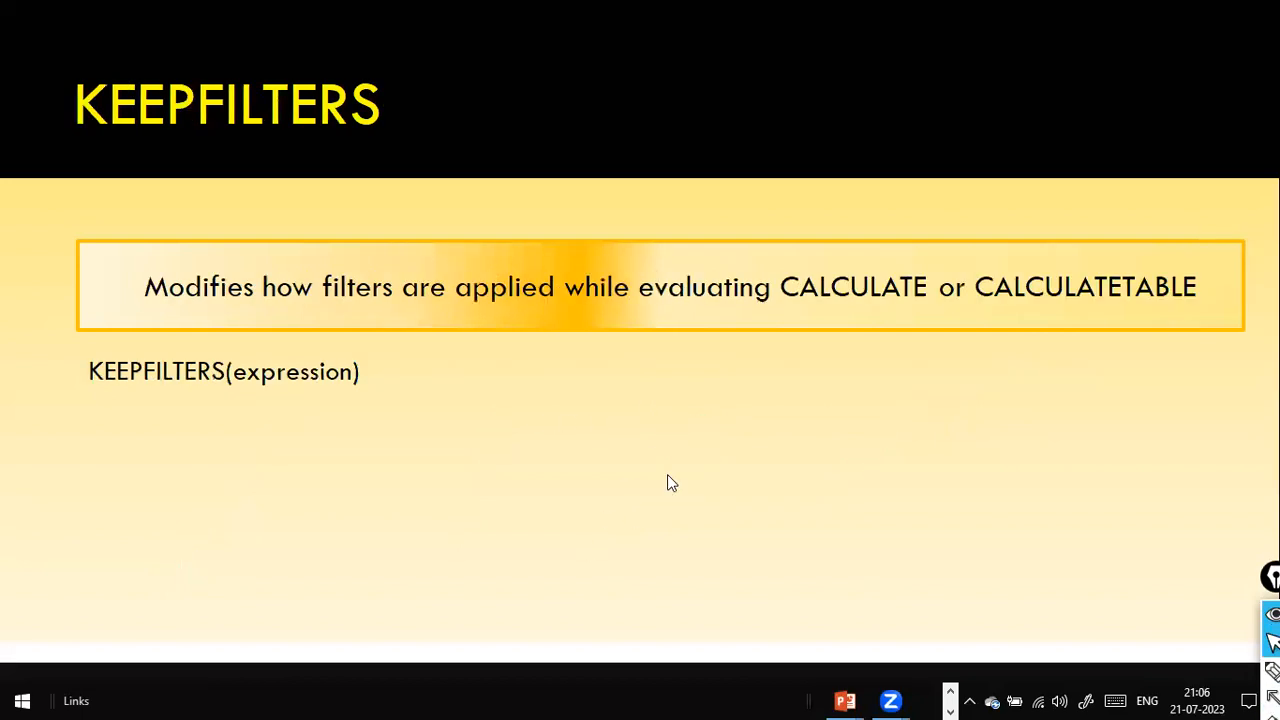
key(Left)
click(666, 476)
scroll(336, 248, down, 2)
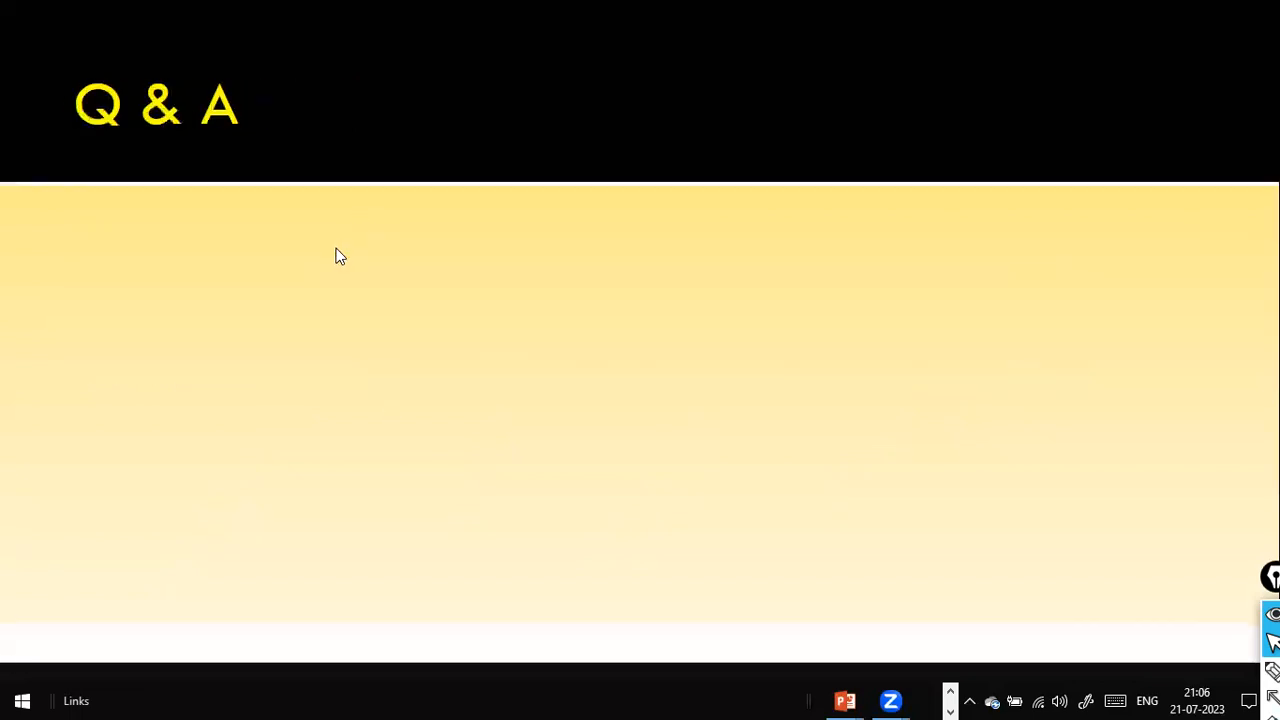
scroll(336, 248, up, 1)
Switch to the Power BI Desktop report Day2_DAX_All_AllSelected_AllExcept
key(alt+Tab)
key(alt+Tab)
key(alt+Tab)
key(alt+Tab)
key(alt+Tab)
key(alt+Tab)
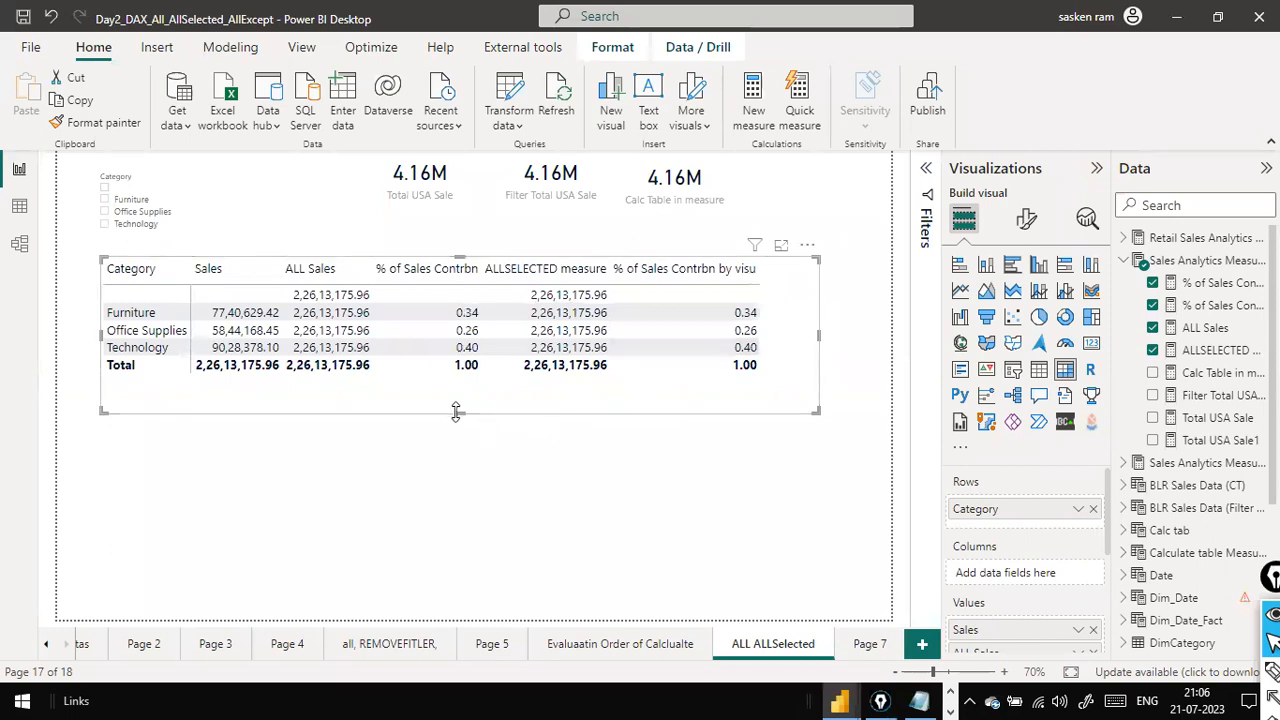
Shorten the category sales matrix to fit its rows and place a duplicate of it directly below
drag(460, 377, 460, 378)
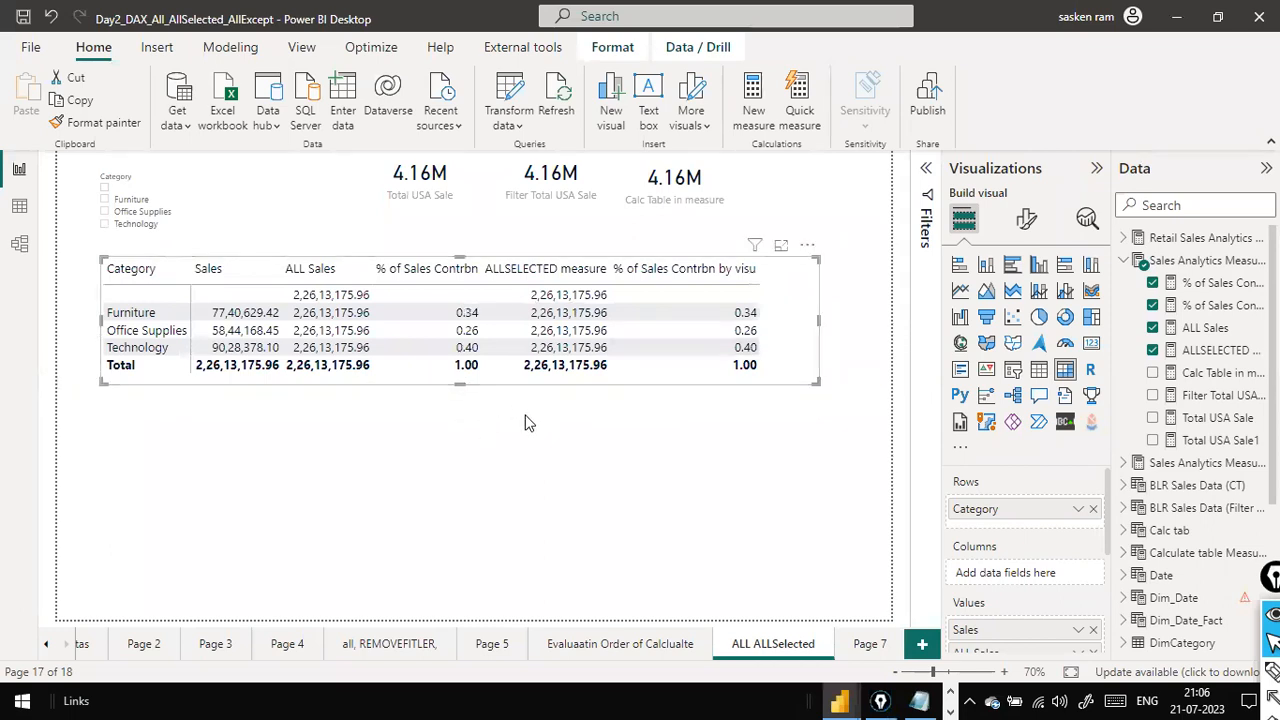
key(ctrl+c)
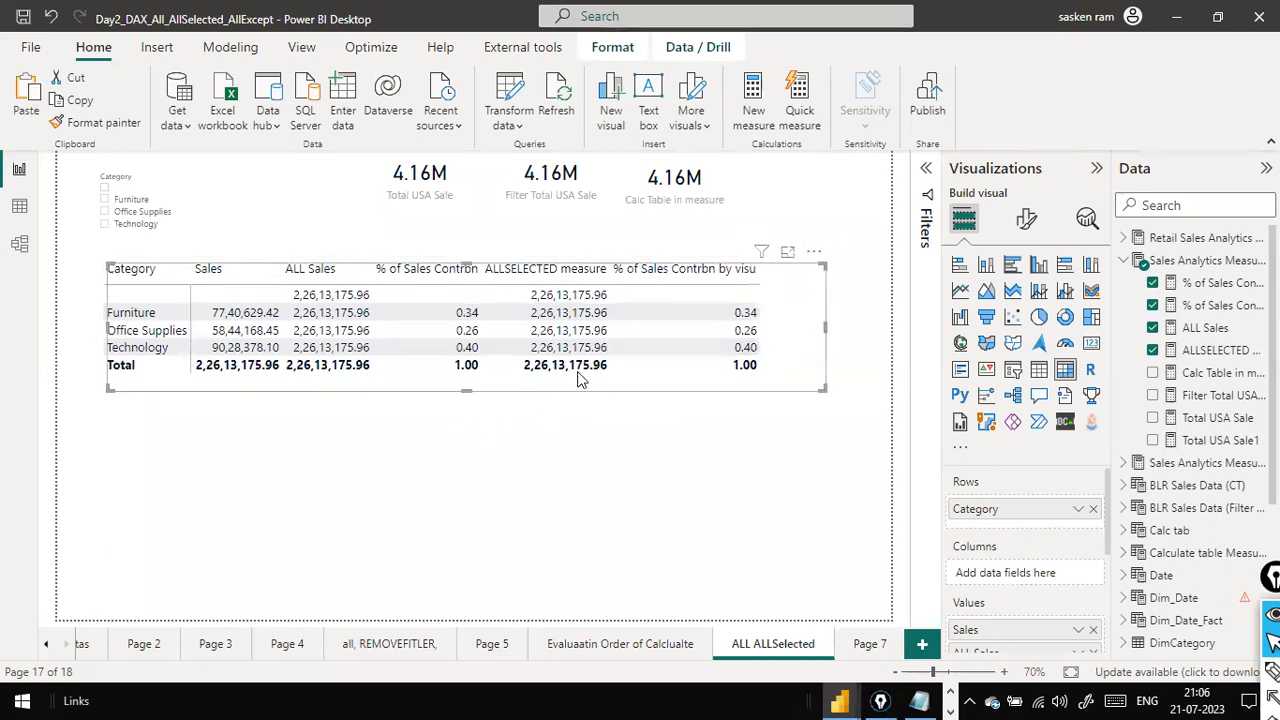
key(ctrl+v)
drag(646, 369, 652, 516)
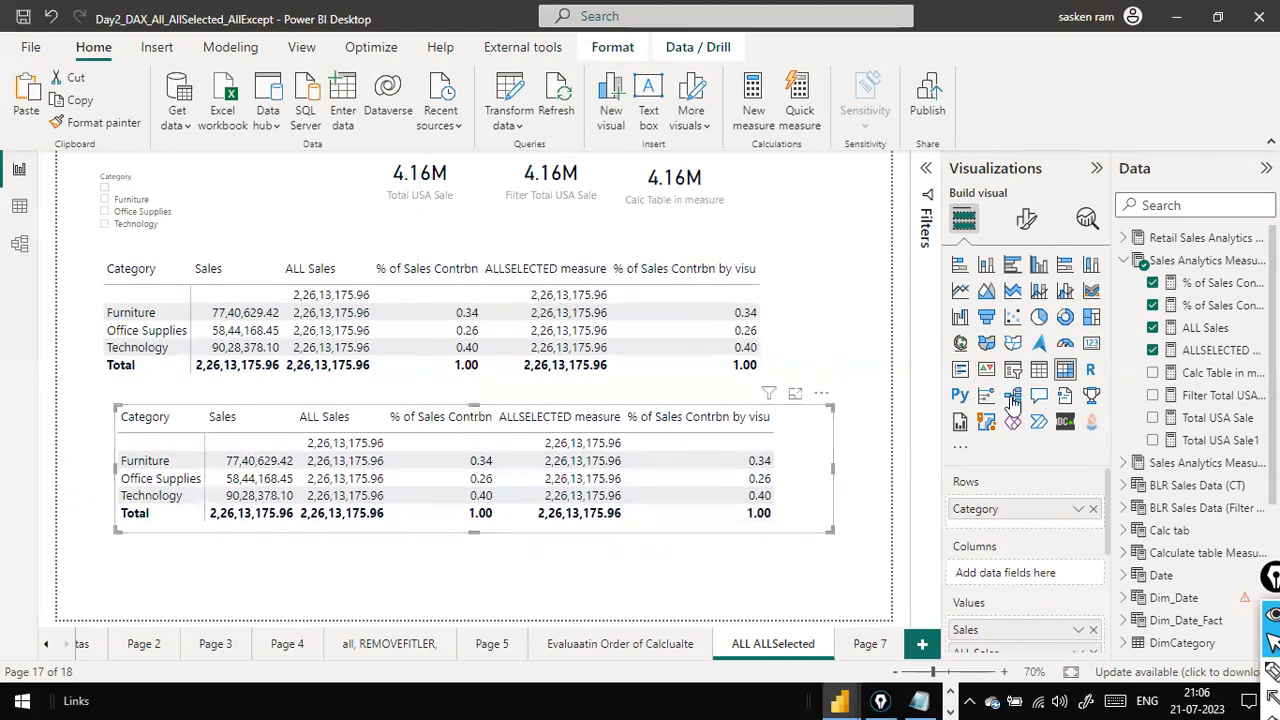
Remove both % of Sales Contrbn measures from the duplicated matrix and align it beneath the original
scroll(1017, 569, down, 2)
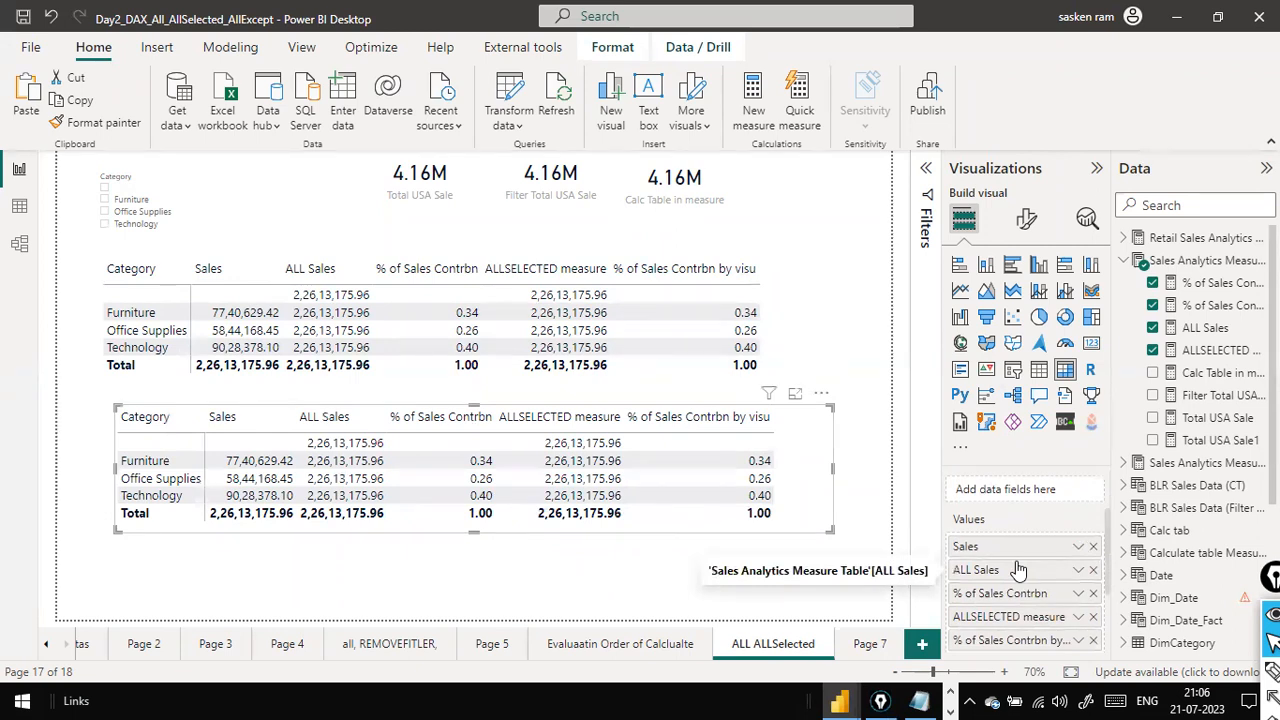
click(1093, 593)
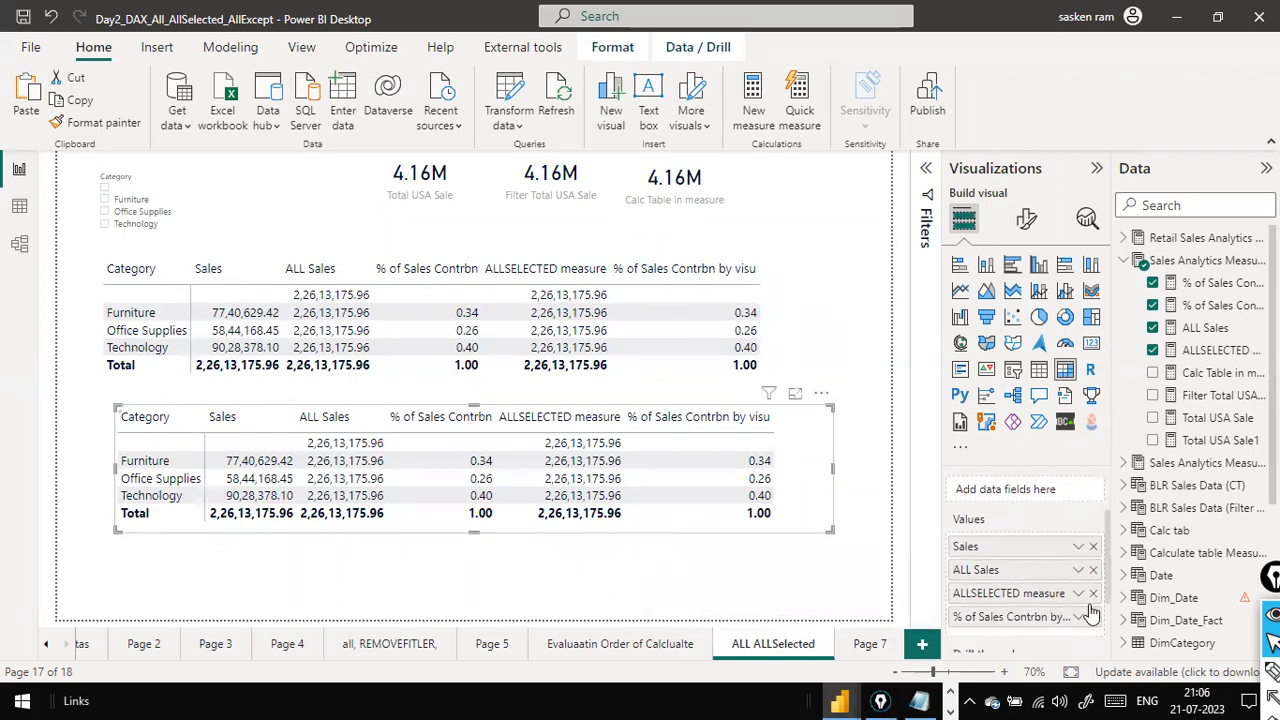
click(1093, 616)
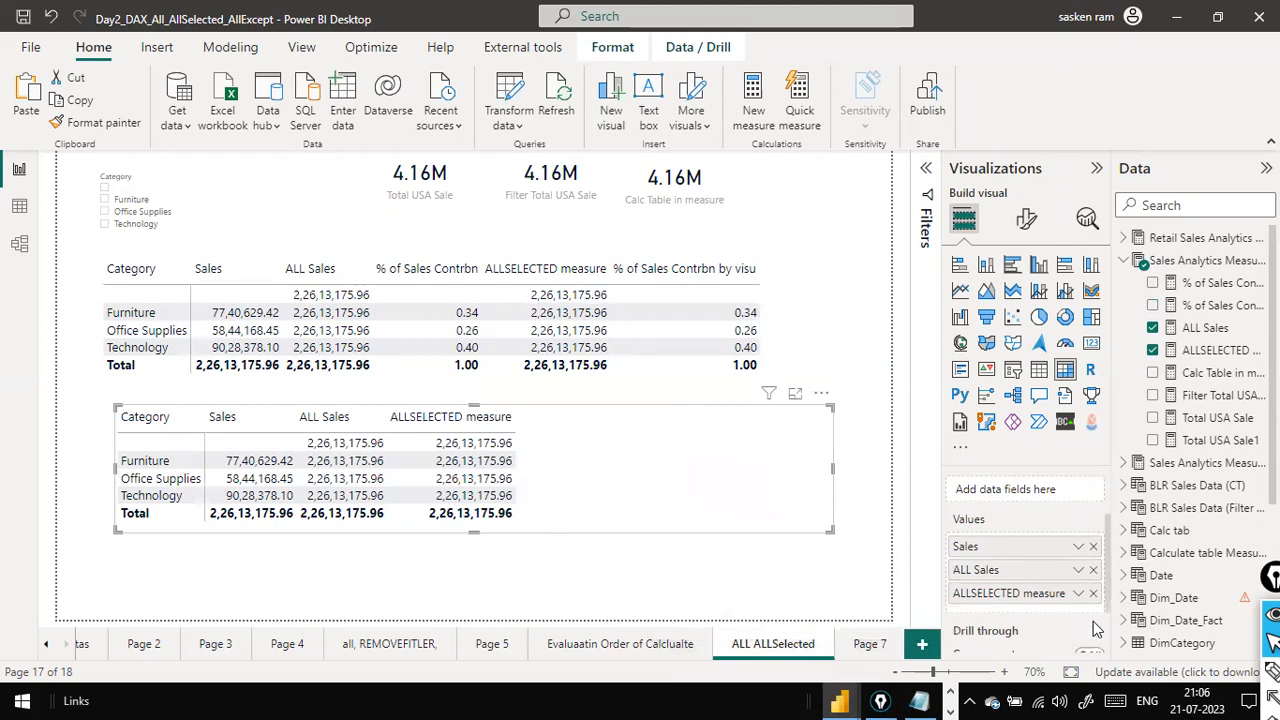
mouse_move(613, 463)
mouse_down()
mouse_move(584, 484)
mouse_move(625, 482)
mouse_up()
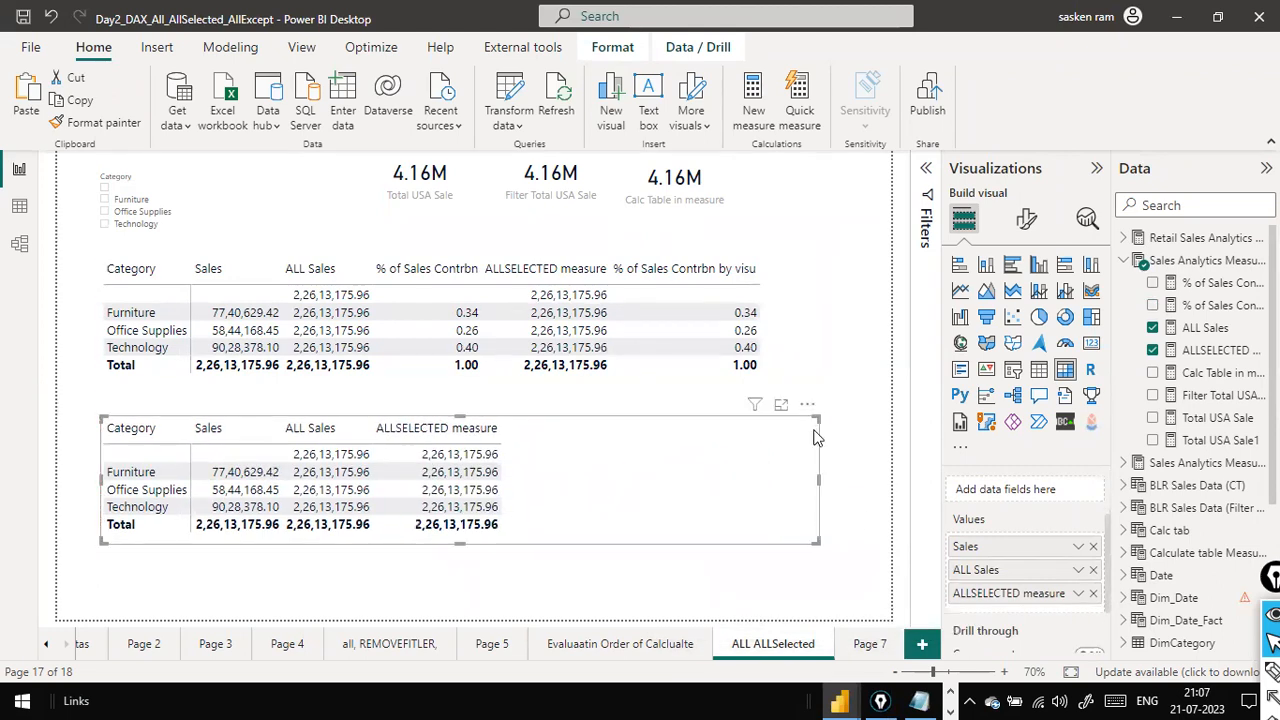
click(889, 378)
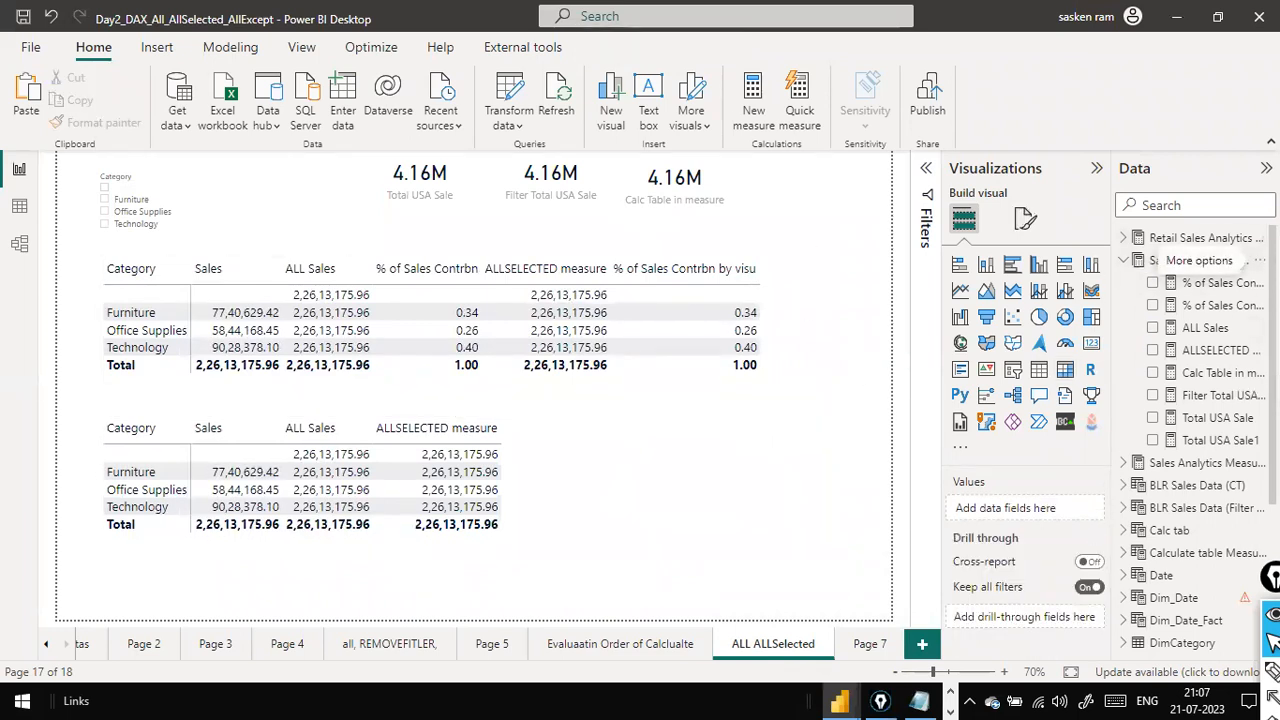
Create a new measure named ALL Except Measure3 in the Sales Analytics Measure Table
click(1260, 260)
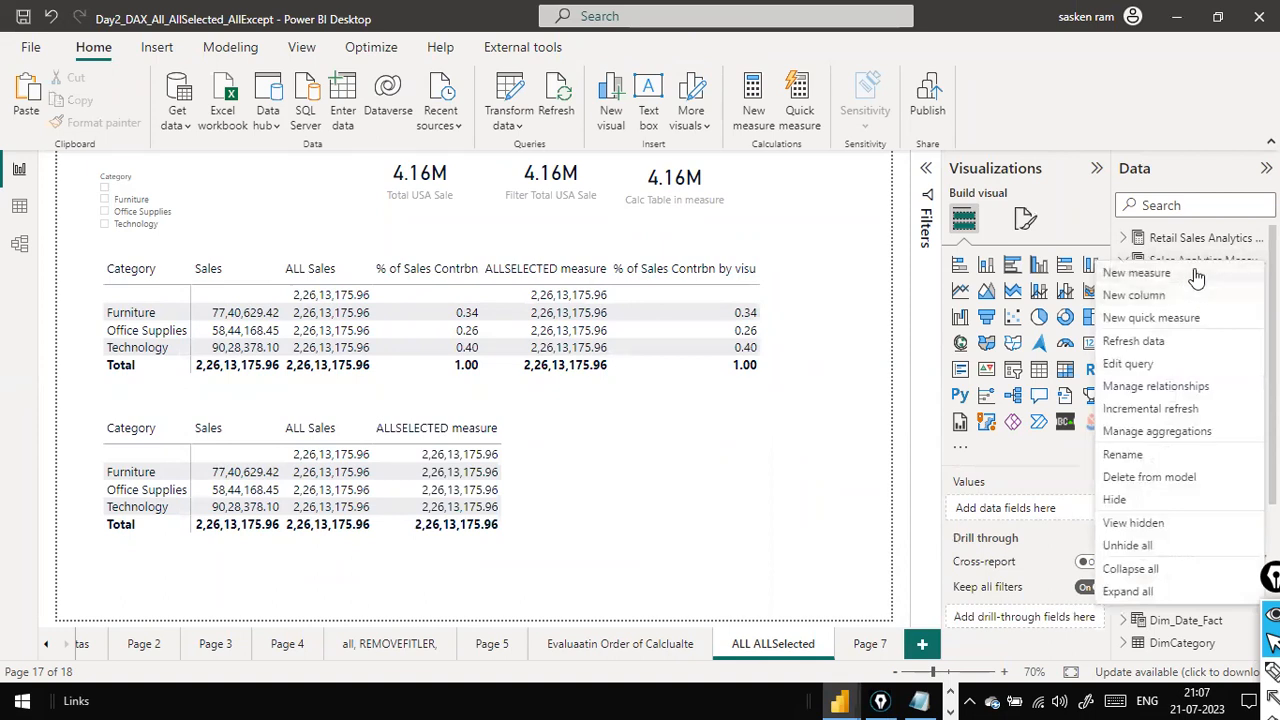
click(1196, 276)
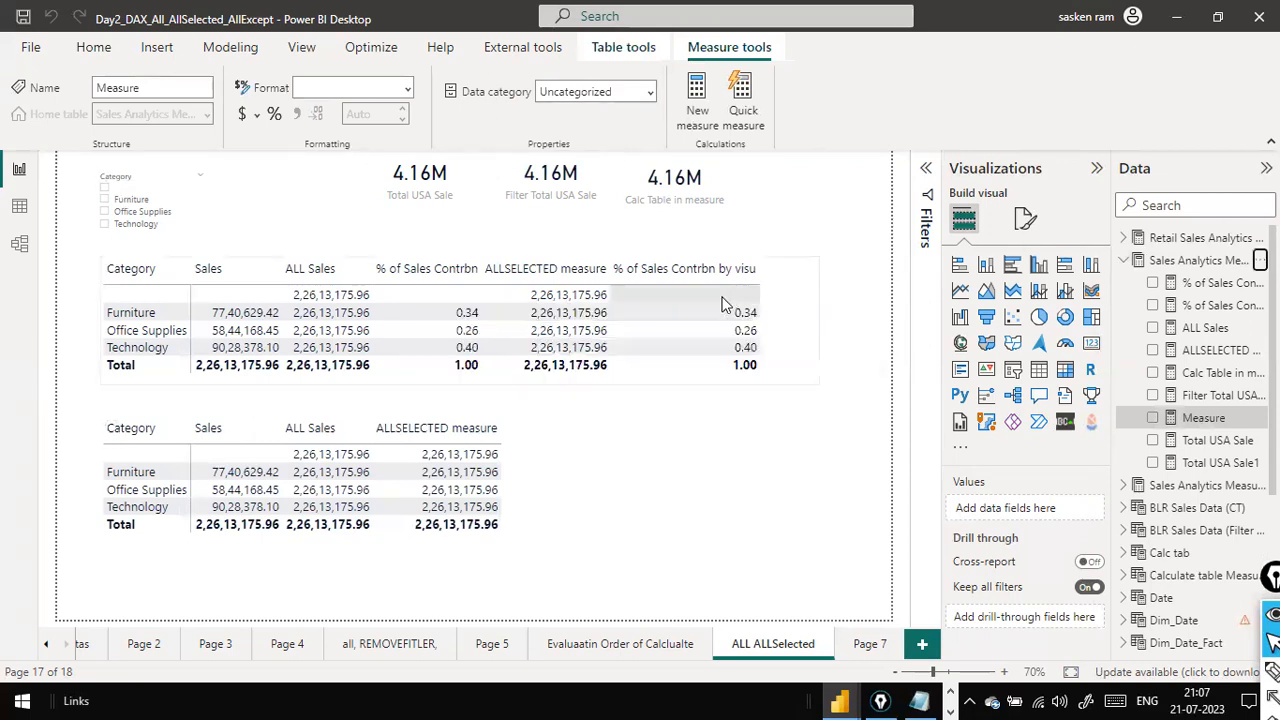
key(Home)
text(ALL Except)
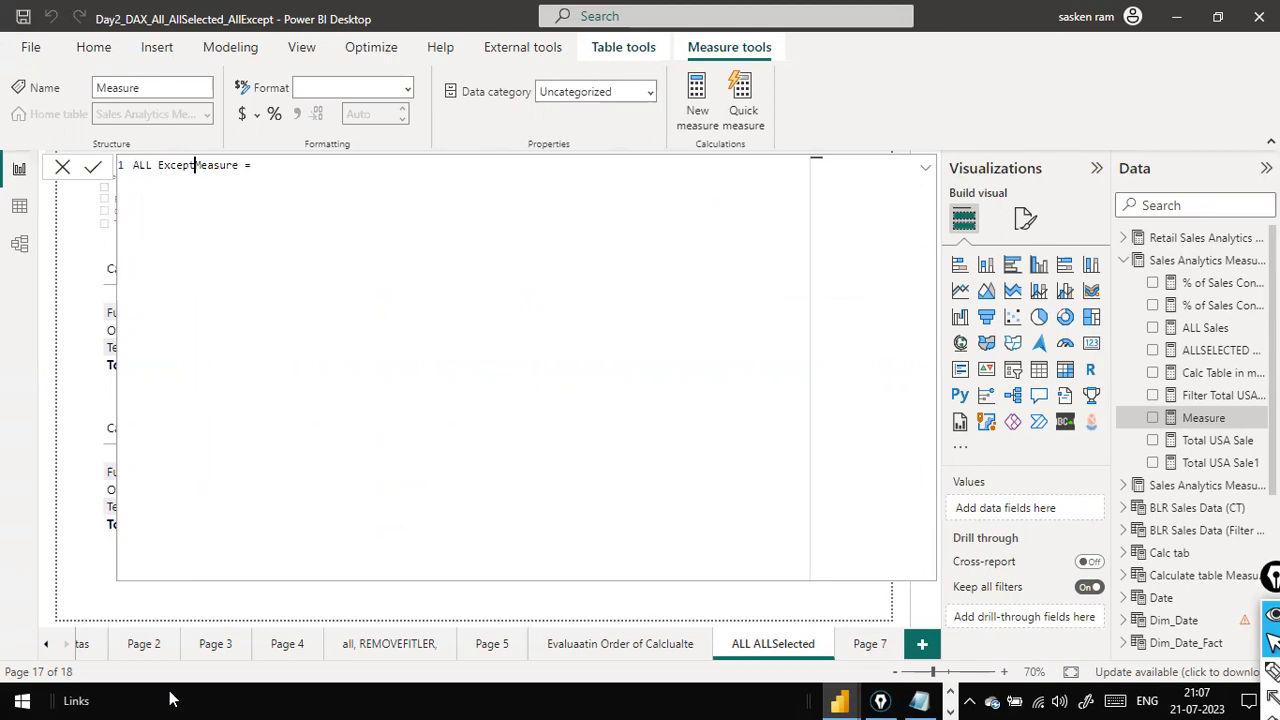
key(Right)
key(Right)
key(Right)
key(Right)
key(Right)
key(Right)
key(Right)
text(1)
Start the measure's formula with the CALCULATE function and begin a measure reference by looking up "total"
text(CAL)
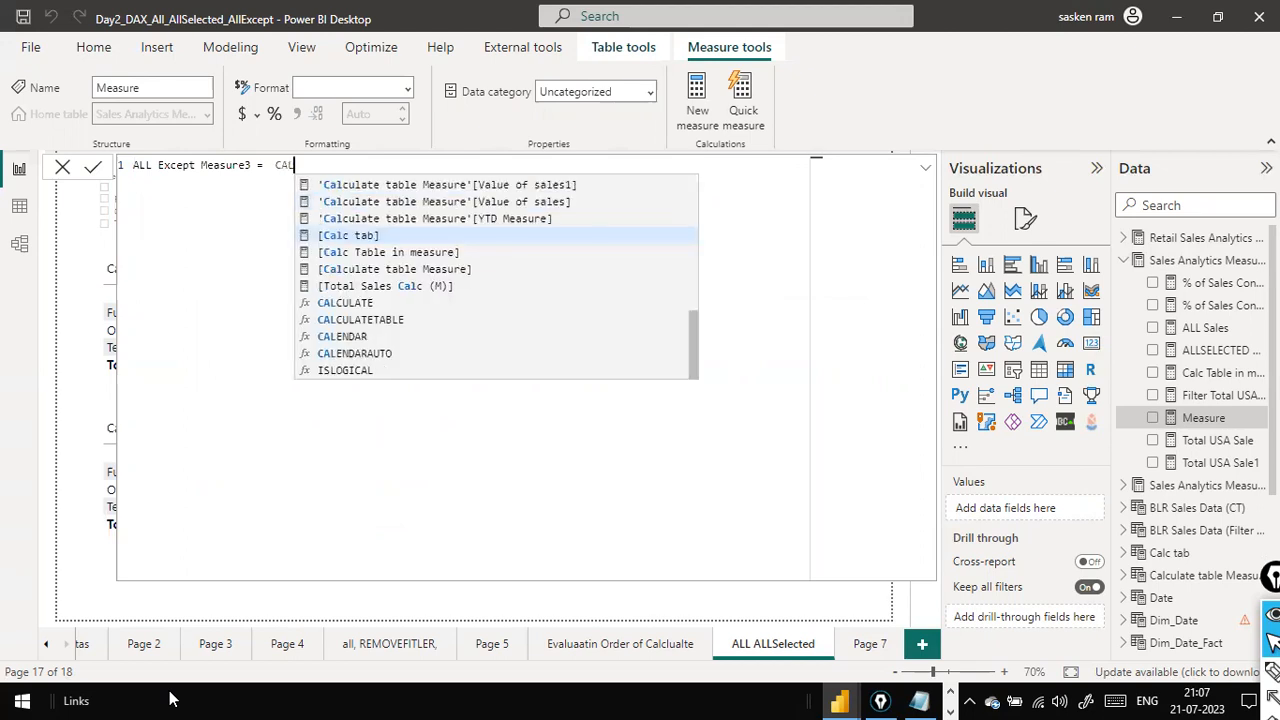
text(CU)
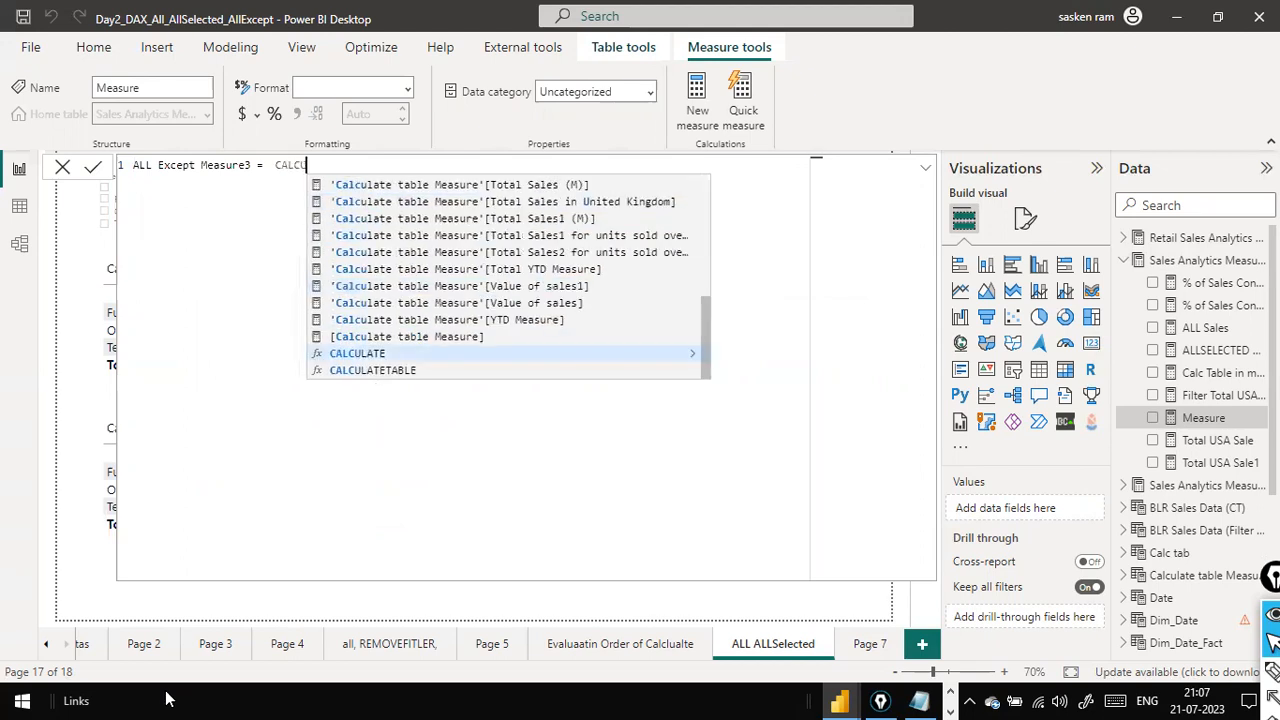
text(LAT)
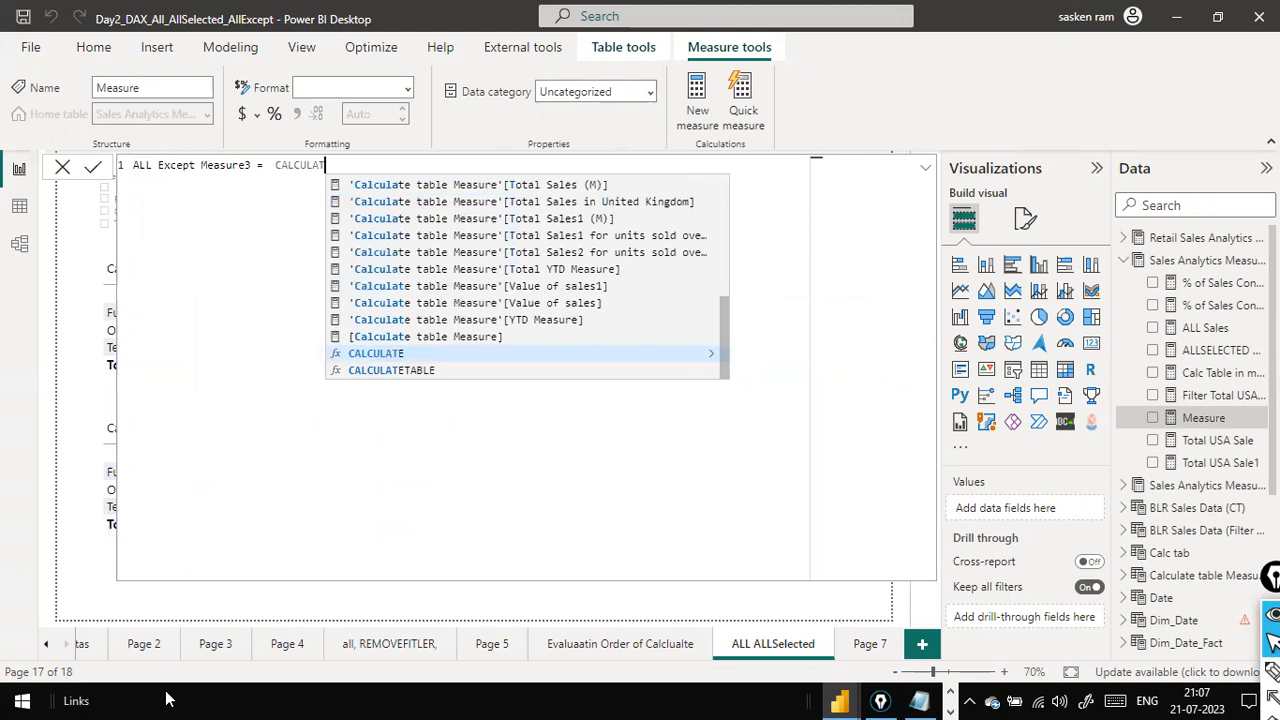
text(E()
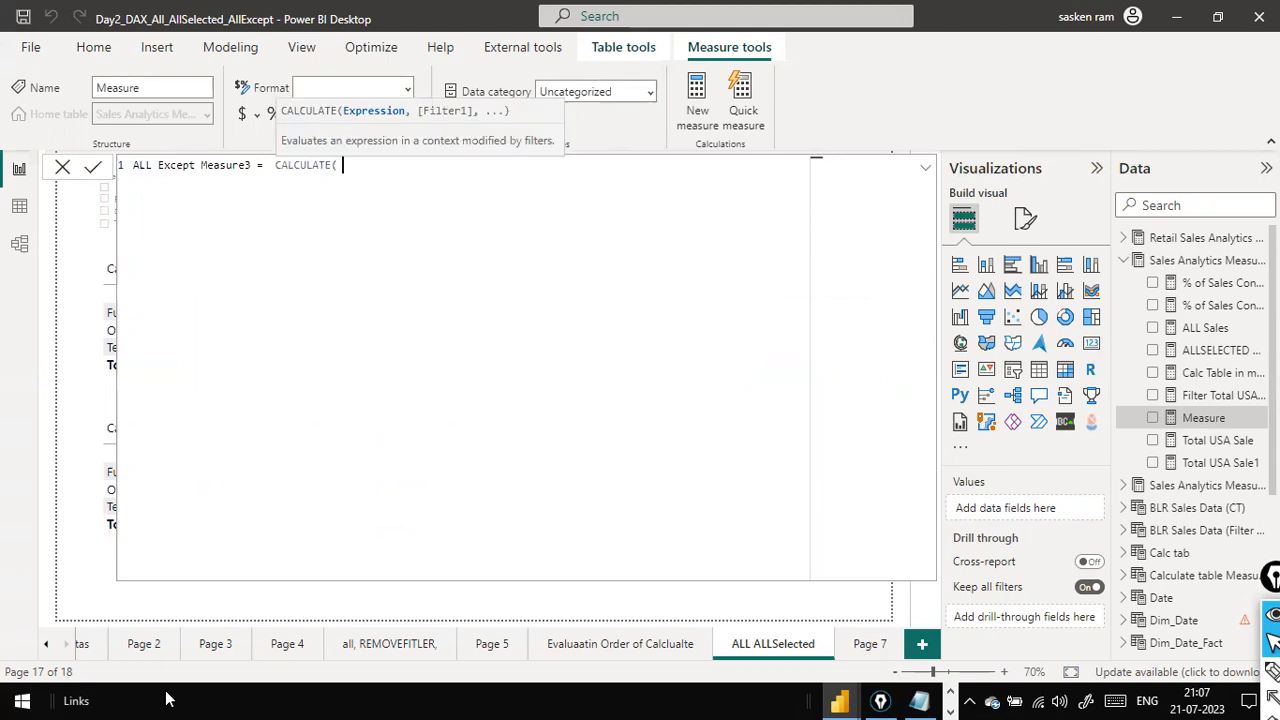
text( [TOTAL)
key(Down)
key(Down)
key(Down)
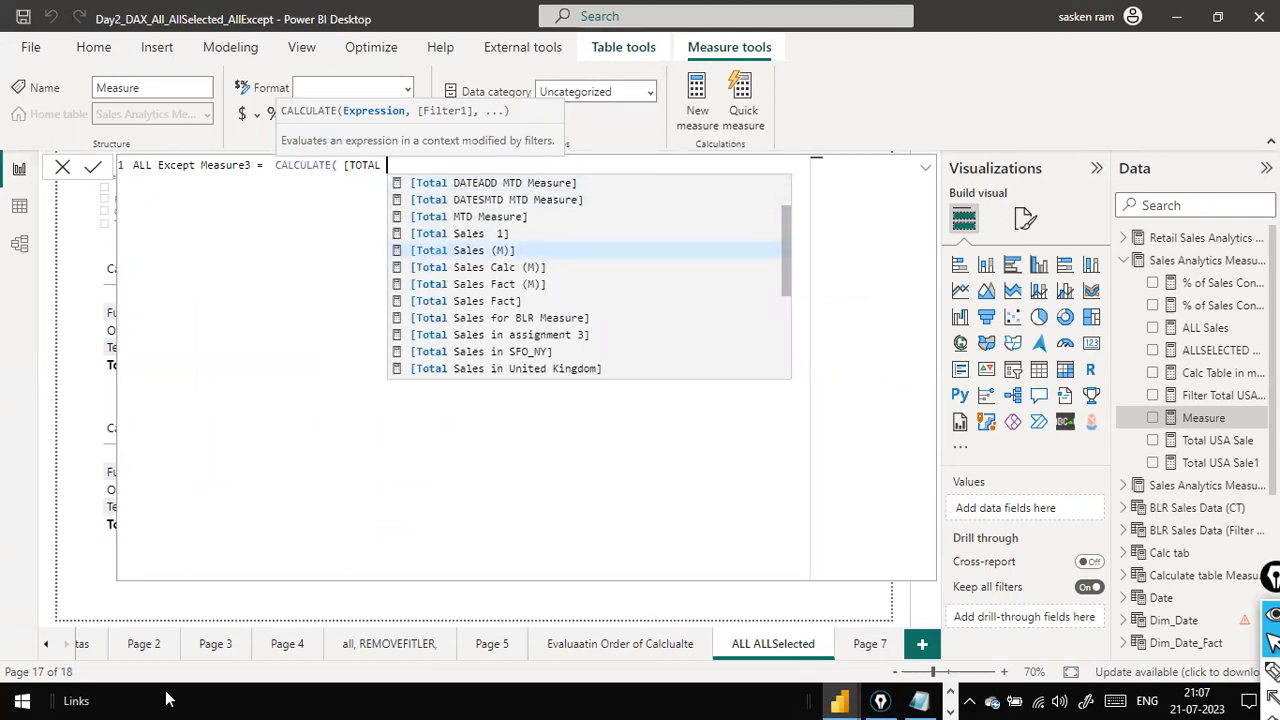
key(BackSpace)
key(BackSpace)
key(BackSpace)
key(BackSpace)
key(BackSpace)
key(BackSpace)
text(total )
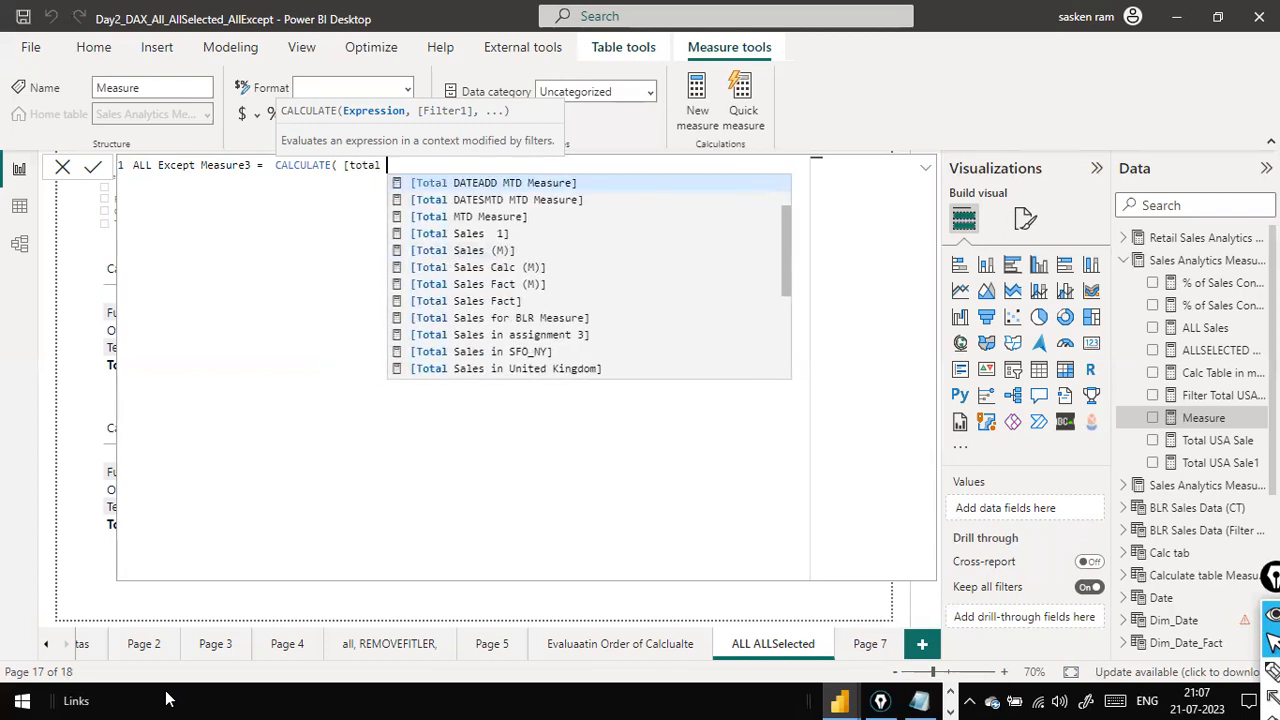
text(sales)
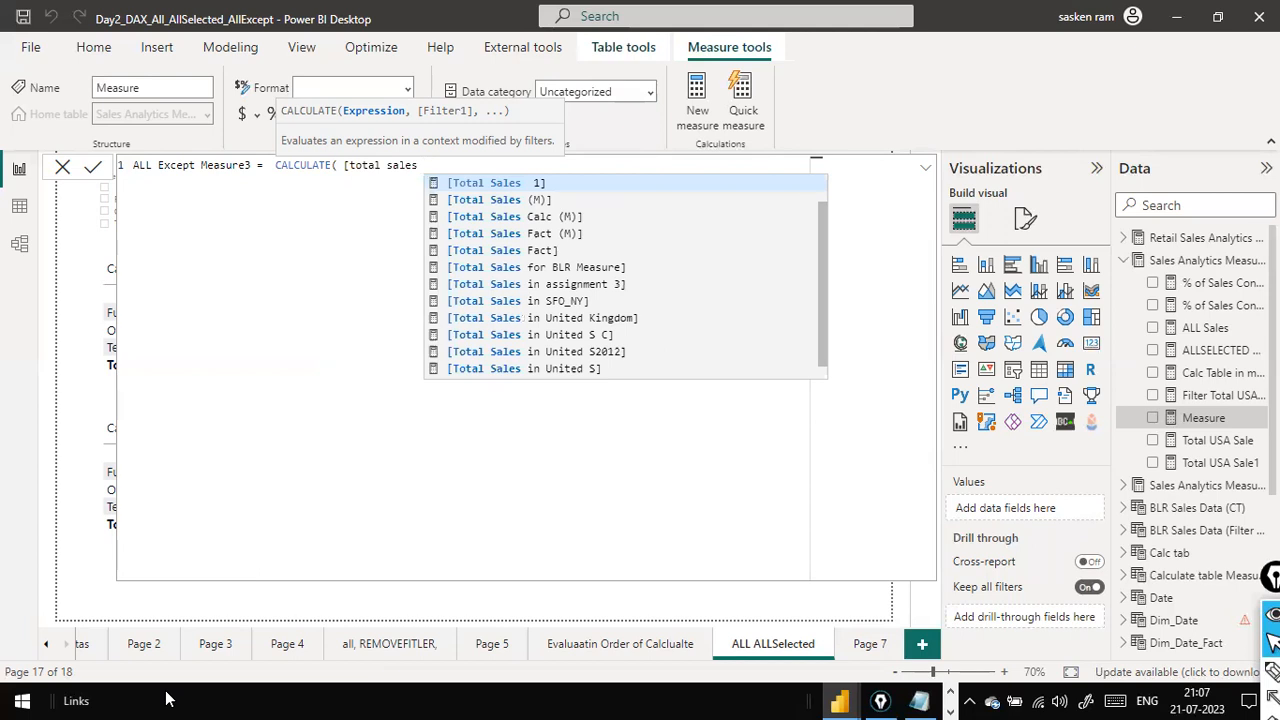
key(BackSpace)
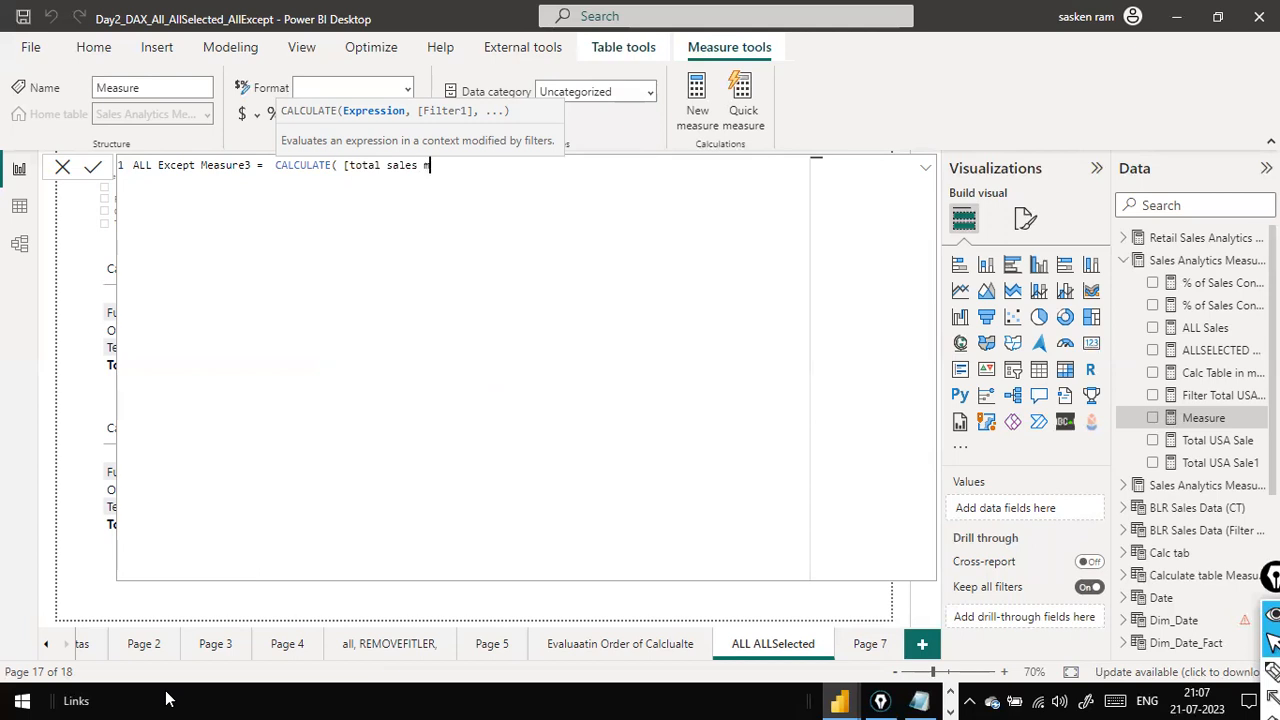
key(BackSpace)
key(BackSpace)
key(BackSpace)
key(BackSpace)
key(BackSpace)
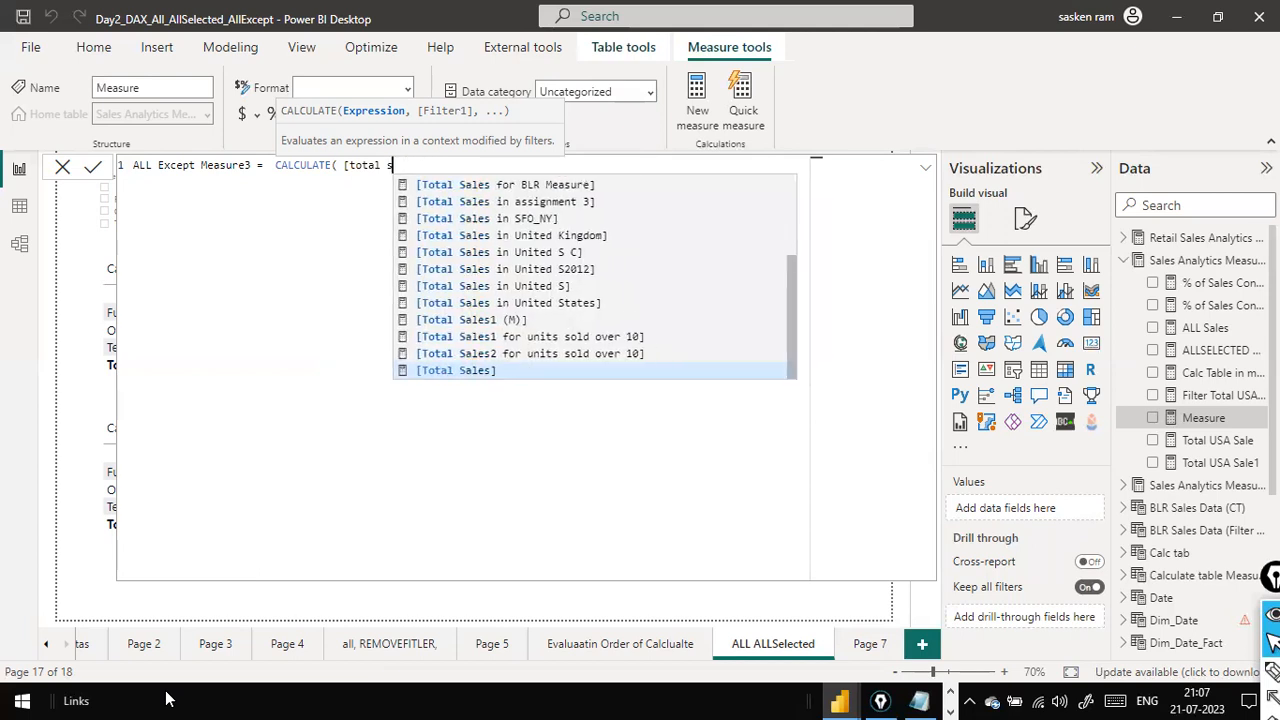
key(super+Tab)
key(Escape)
key(BackSpace)
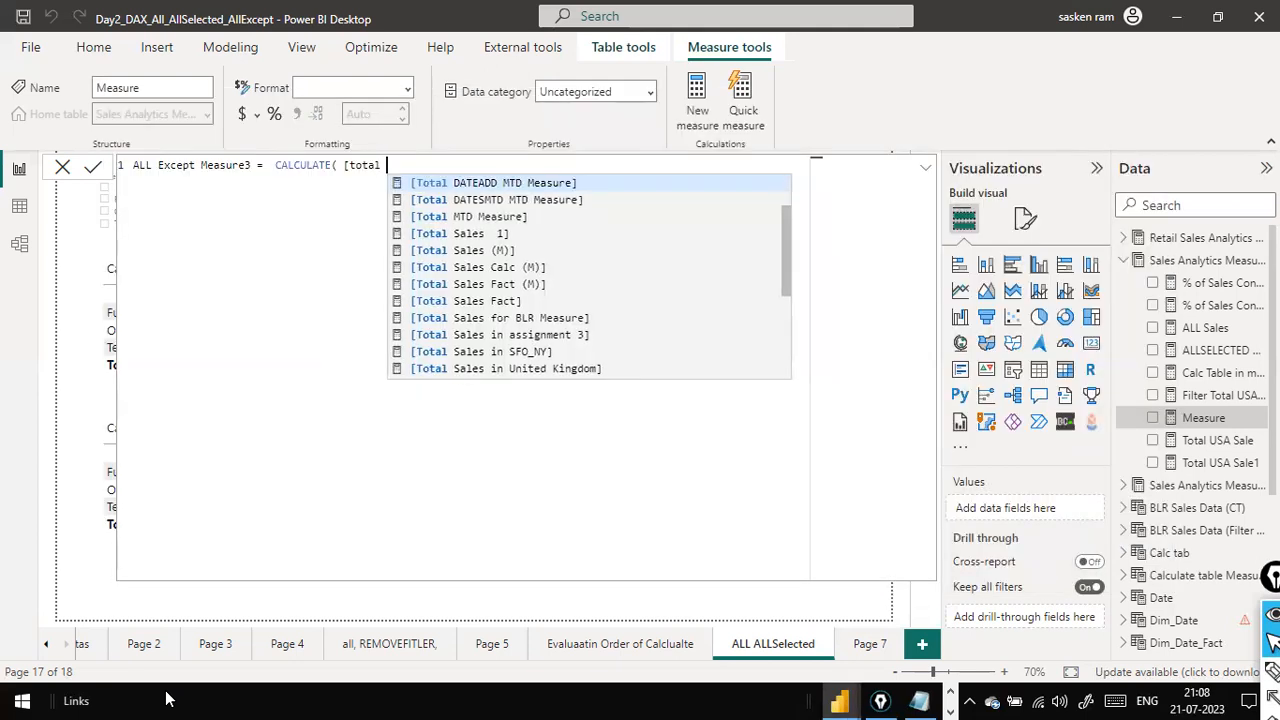
Insert the [Total Sales (M)] measure as the expression argument of CALCULATE
key(Down)
key(Down)
key(Down)
key(Down)
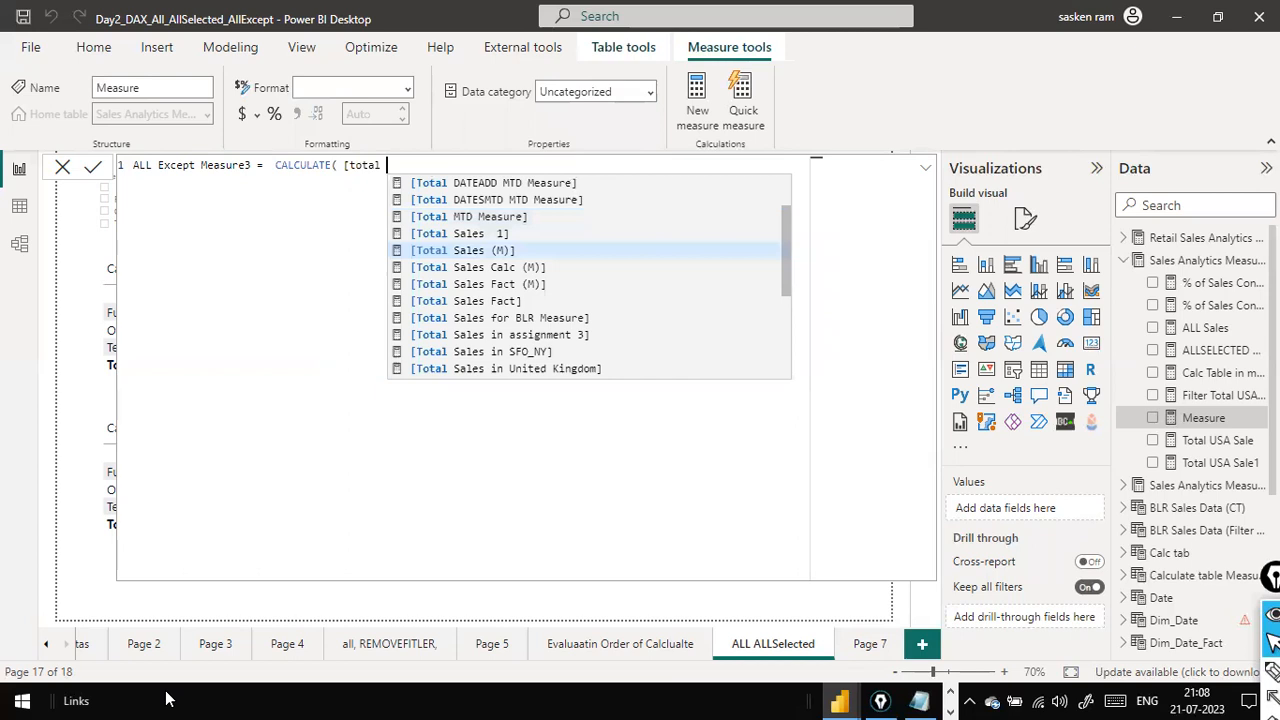
key(Tab)
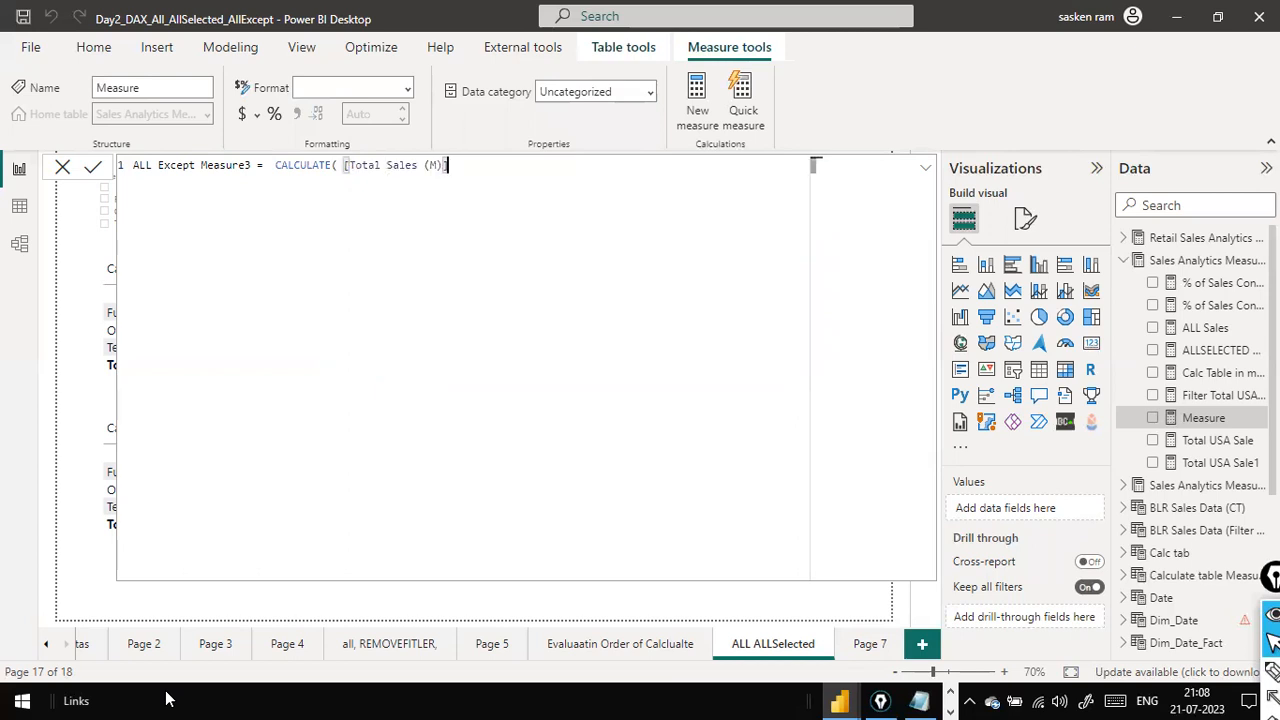
key(Left)
key(Left)
key(shift+End)
key(End)
Add ALLEXCEPT as the CALCULATE filter argument with sales_w04 as its table
text(, all)
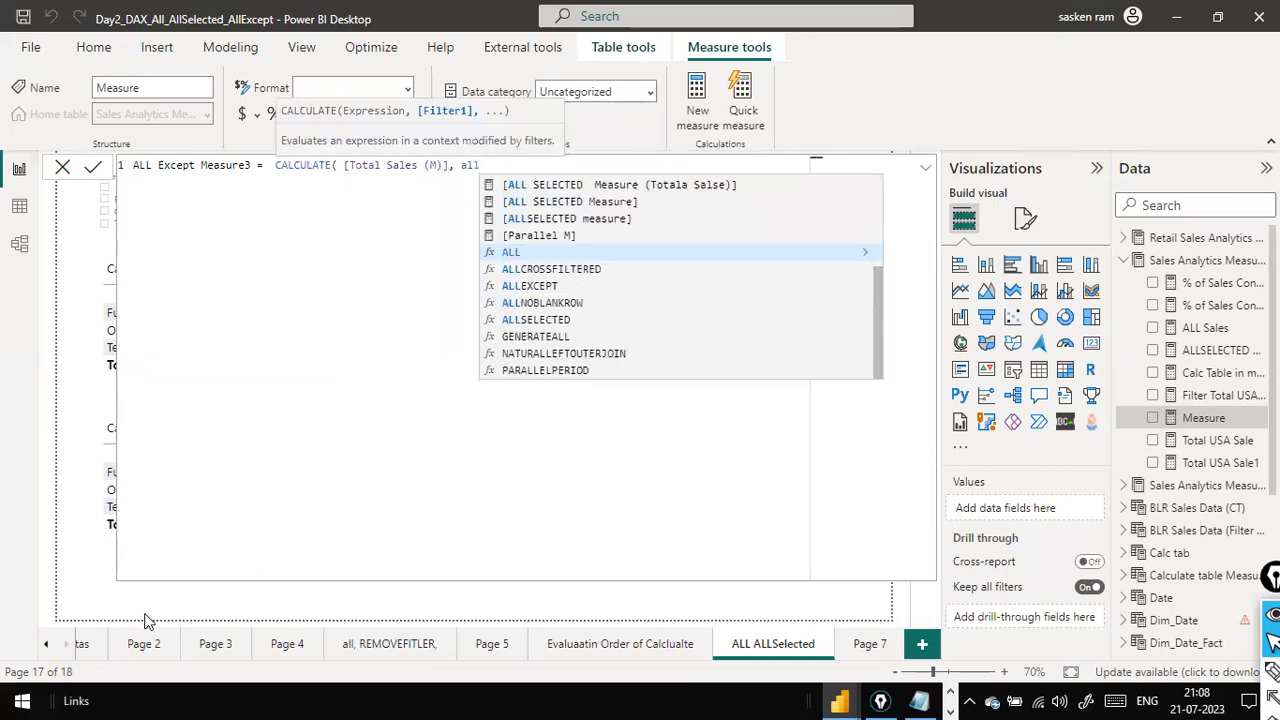
text(exce)
key(Tab)
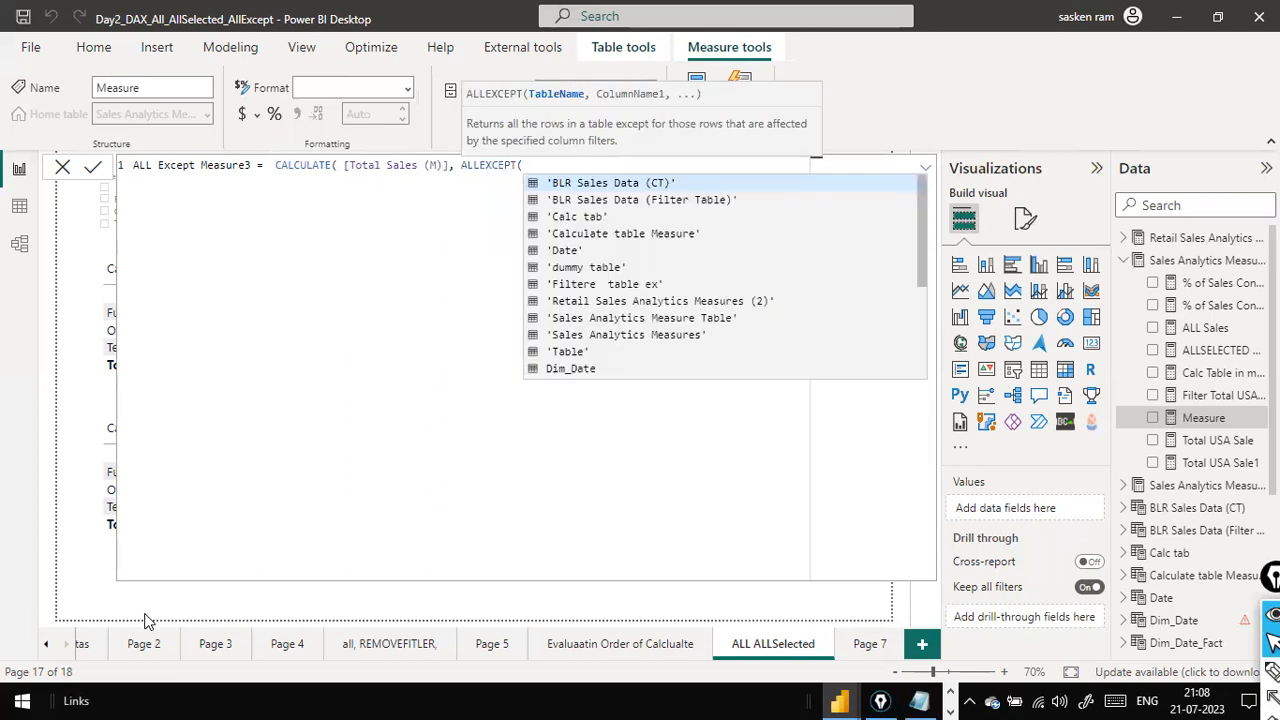
text(sales_)
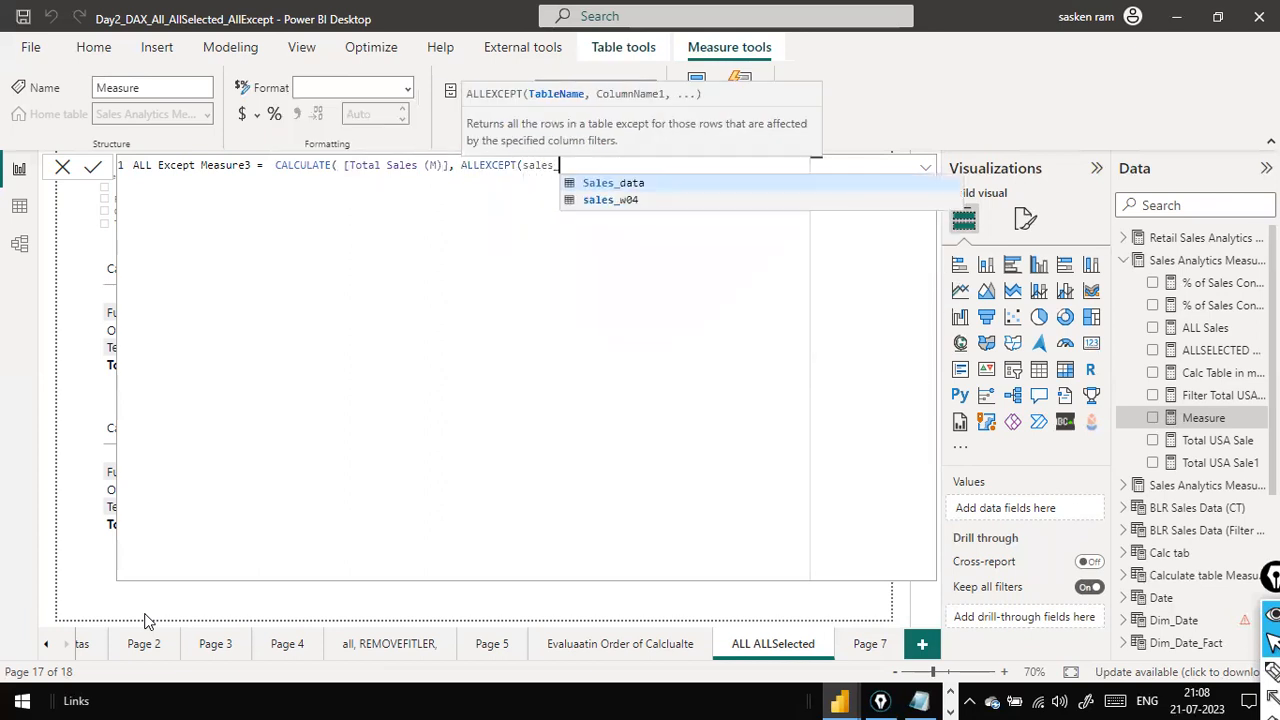
key(Down)
key(Tab)
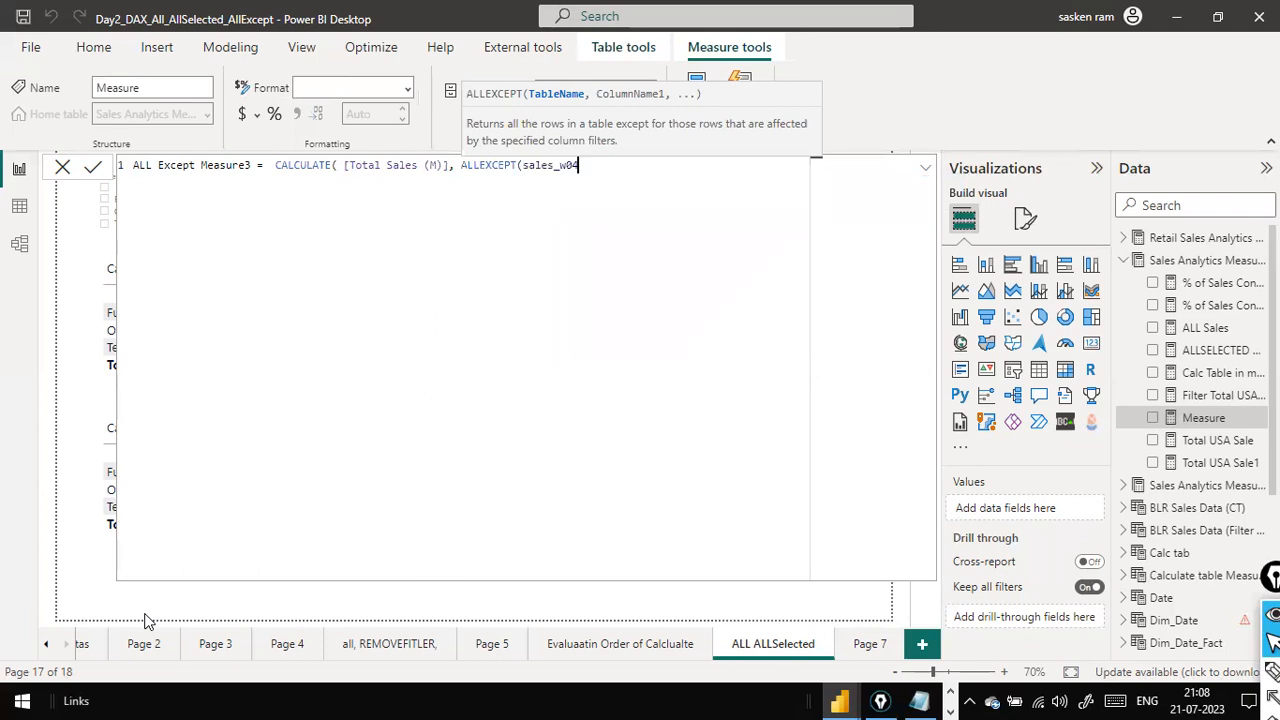
Set sales_w04[Category] as the column ALLEXCEPT keeps, close the function and begin a new formula line
text(,)
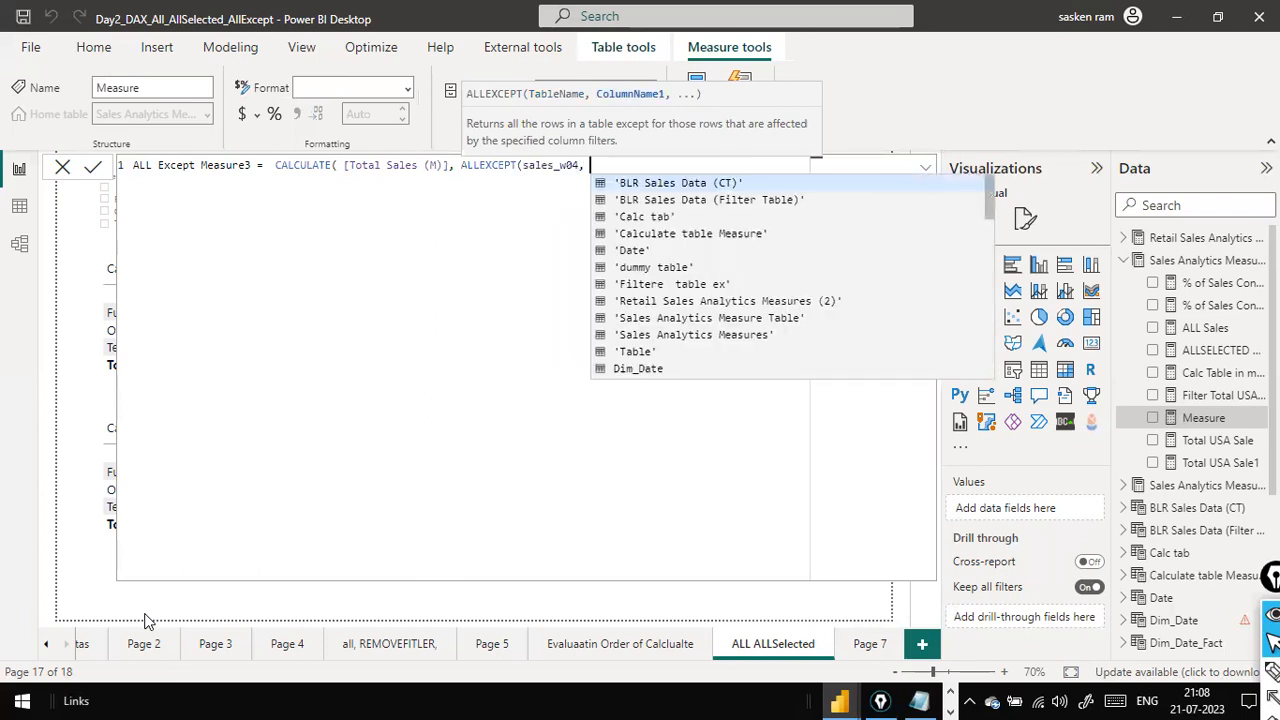
text( sales)
key(Down)
key(Down)
key(Down)
key(Down)
key(Tab)
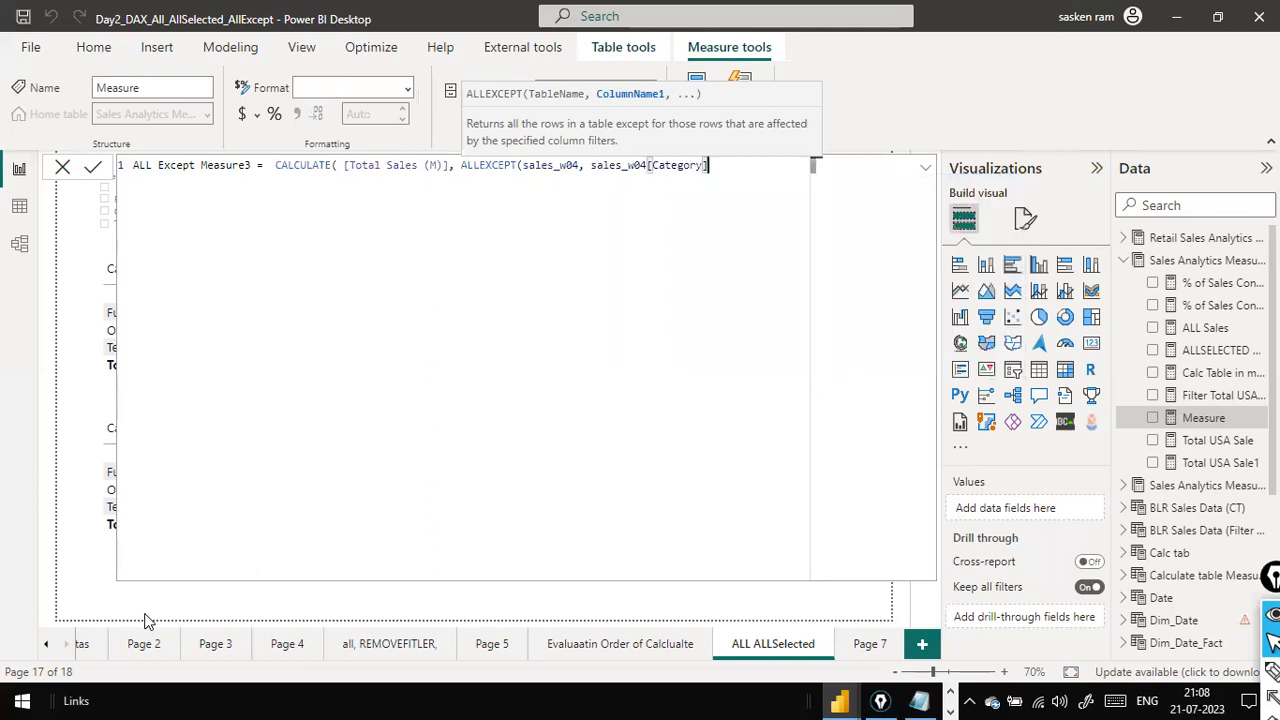
text())
key(shift+Return)
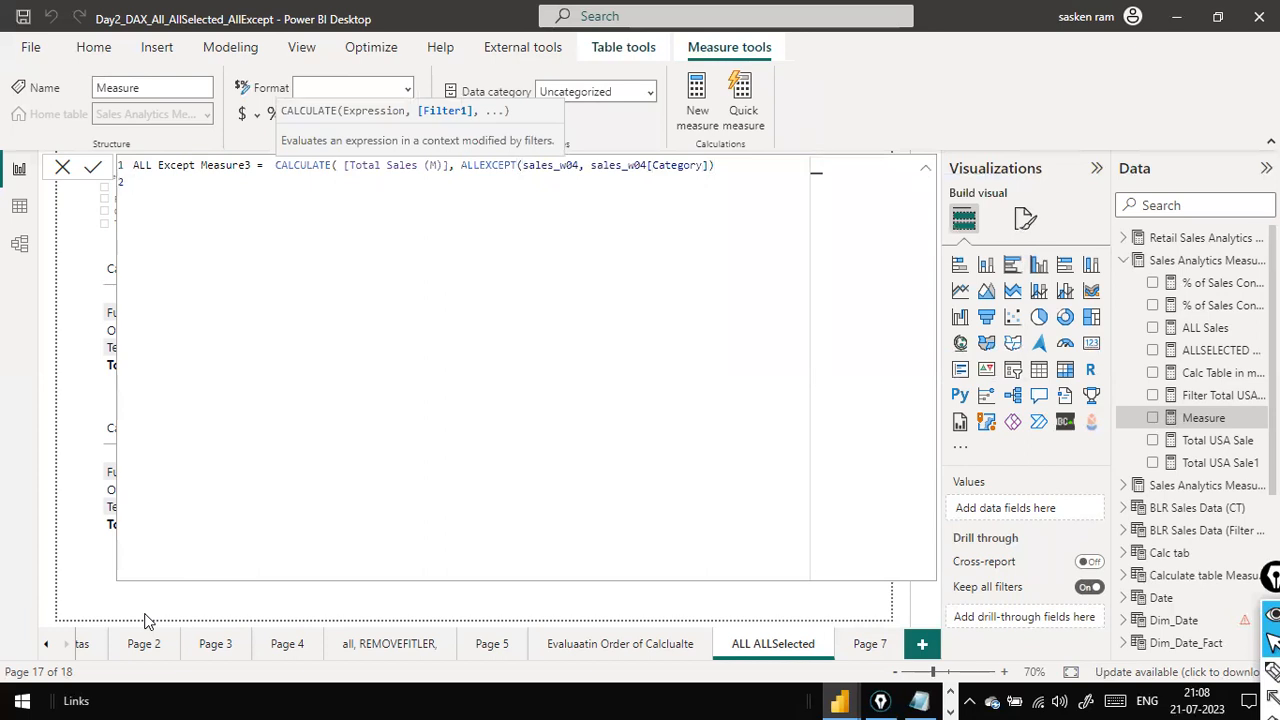
key(alt+space)
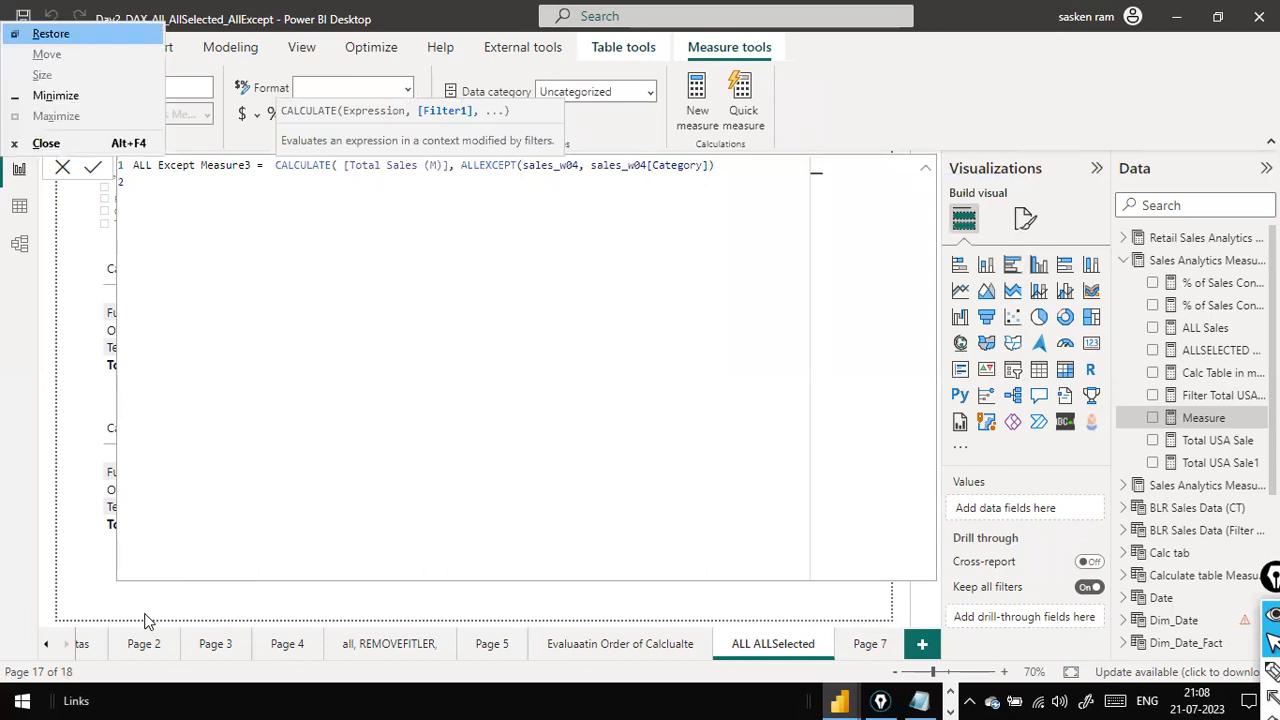
key(Up)
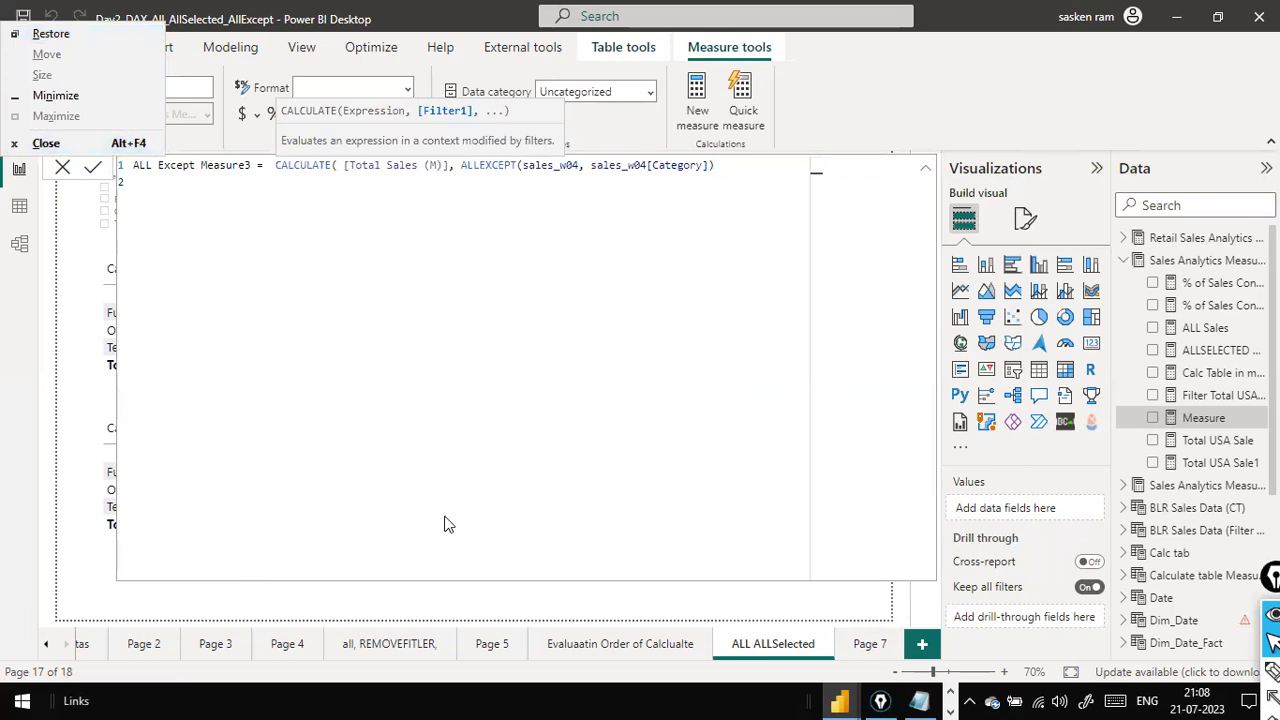
key(Escape)
Move the ALLEXCEPT argument onto its own line, indented beneath the [Total Sales (M)] argument
double_click(480, 166)
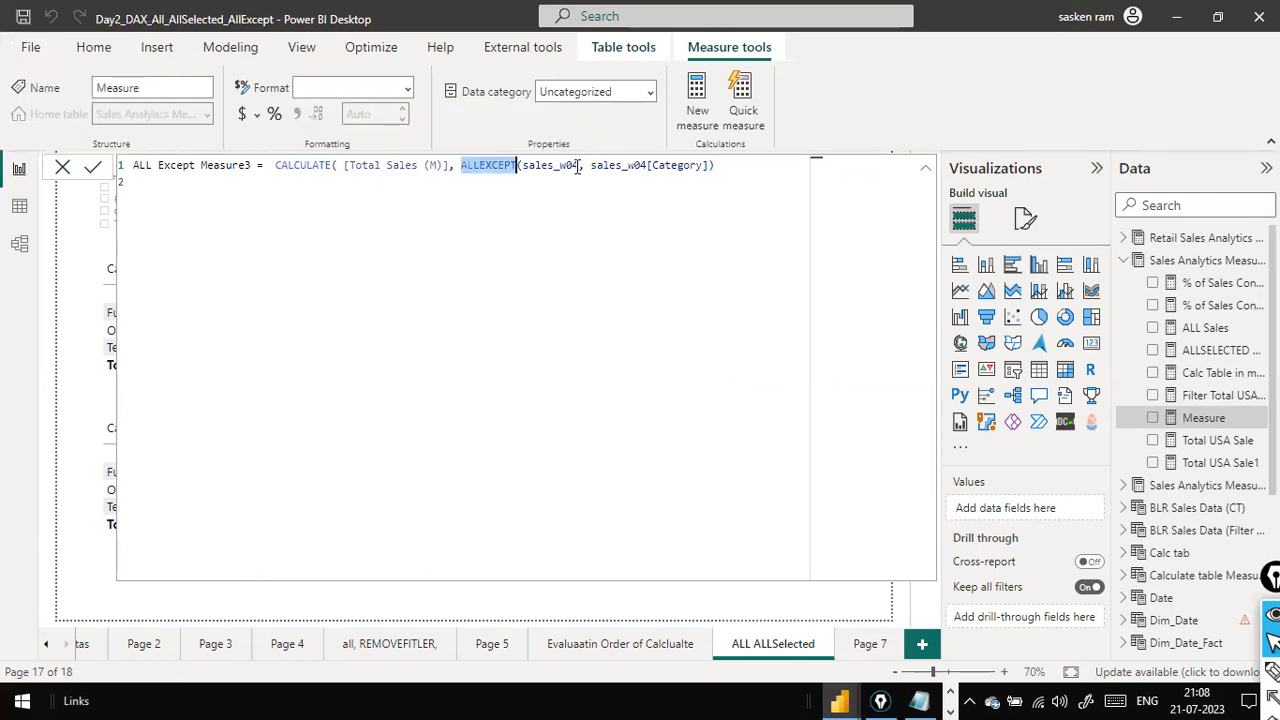
key(Left)
key(shift+Return)
key(Tab)
key(Tab)
key(Tab)
key(Tab)
key(Tab)
key(Tab)
key(Tab)
key(Tab)
Close CALCULATE with a parenthesis on the third line, commit ALL Except Measure3 and leave the formula editor
key(ctrl+Right)
key(ctrl+Right)
key(End)
key(Down)
text())
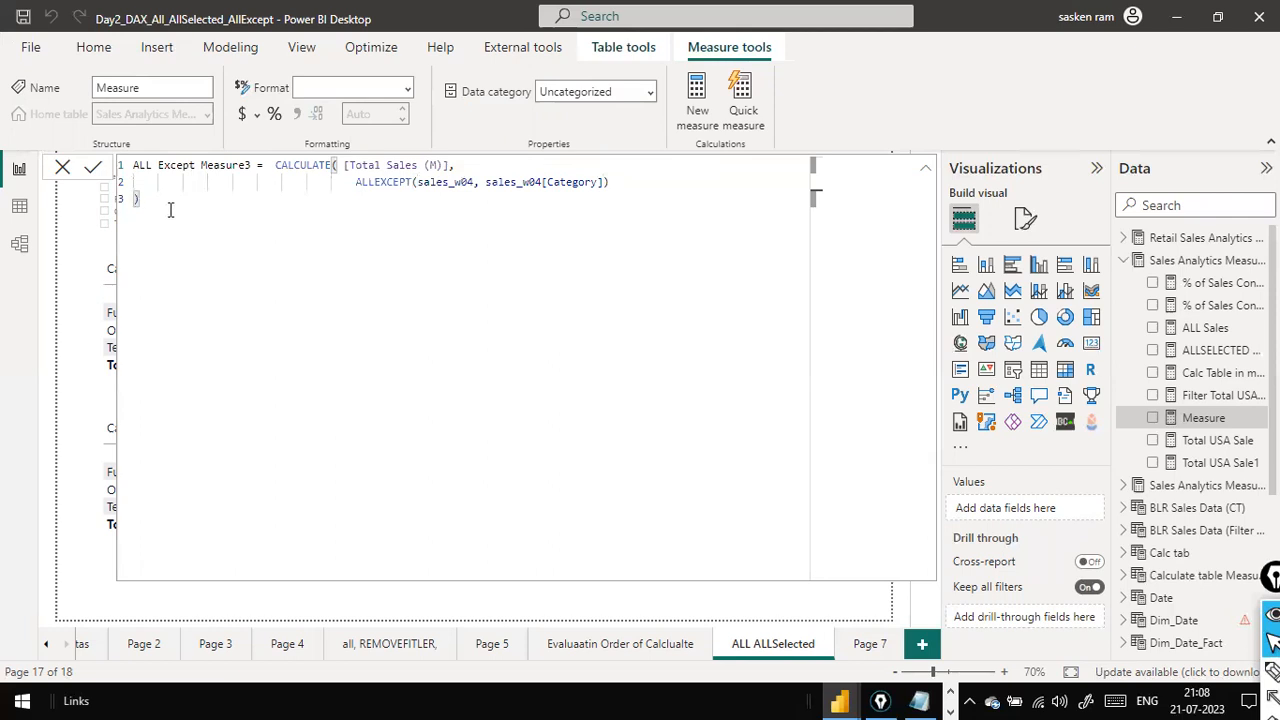
click(344, 165)
key(Return)
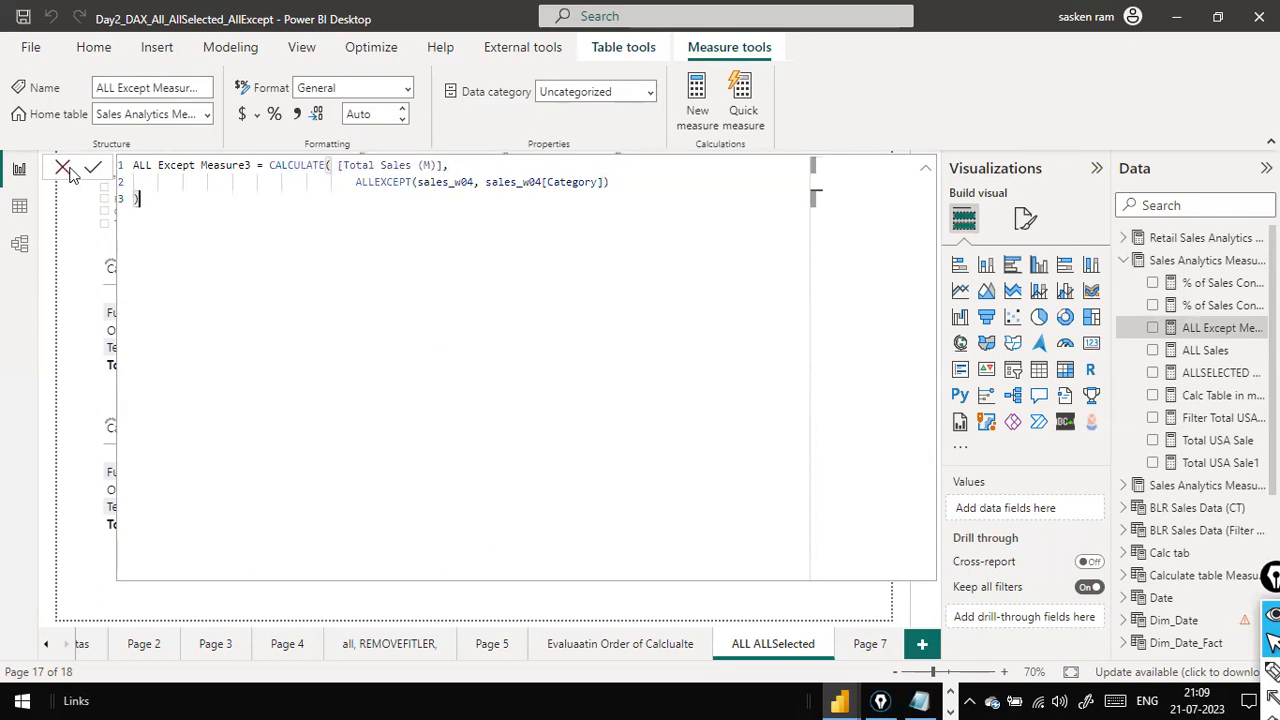
click(62, 167)
Add ALL Except Measure3 to the values of the lower category matrix
drag(1200, 327, 509, 448)
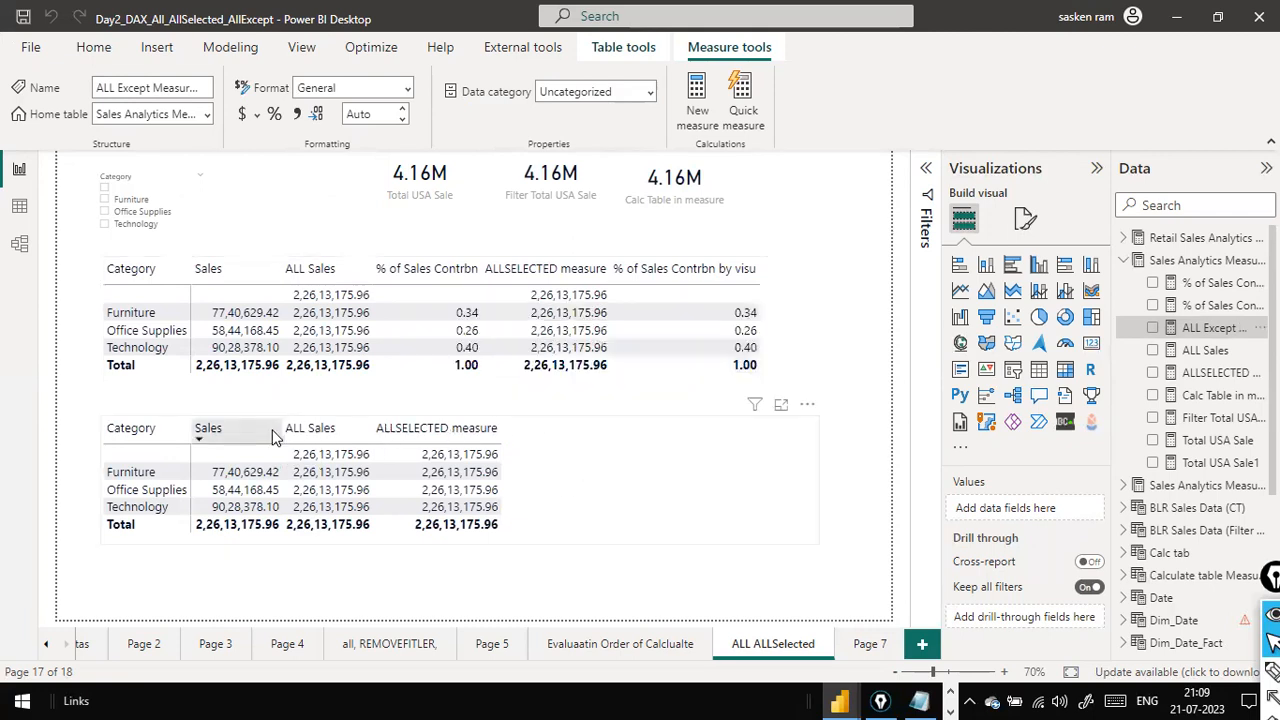
click(665, 438)
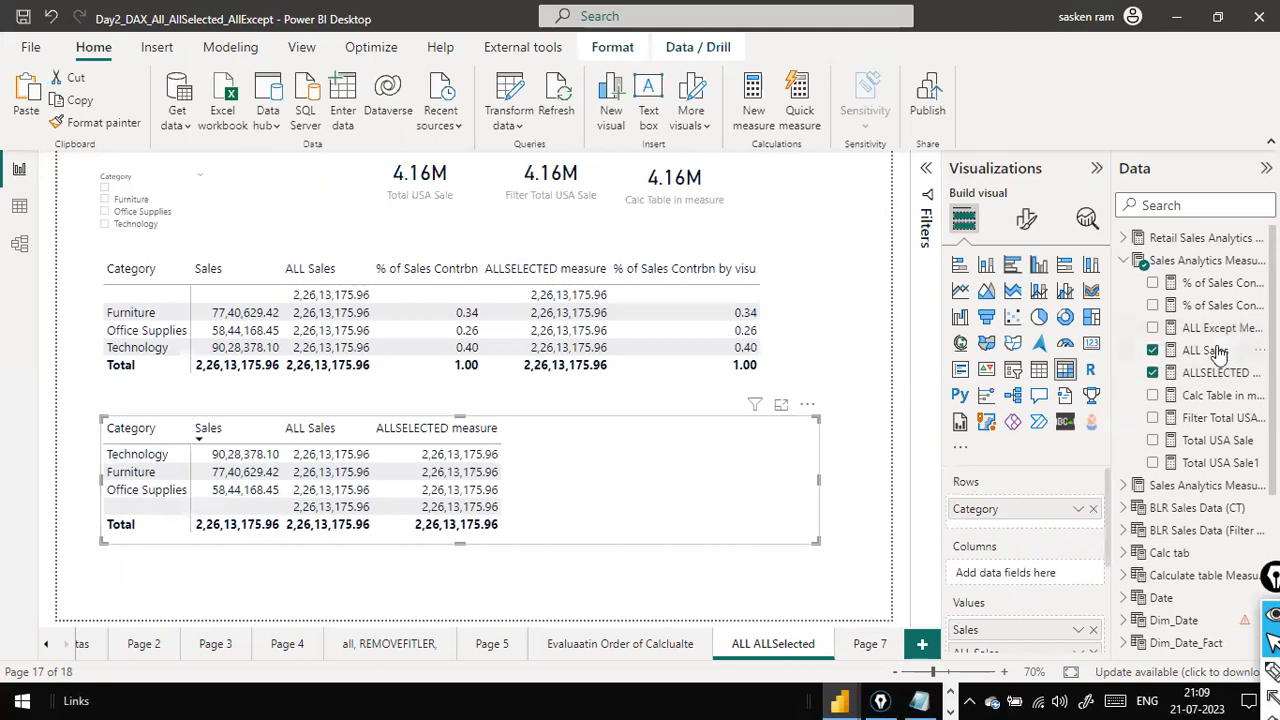
click(1152, 329)
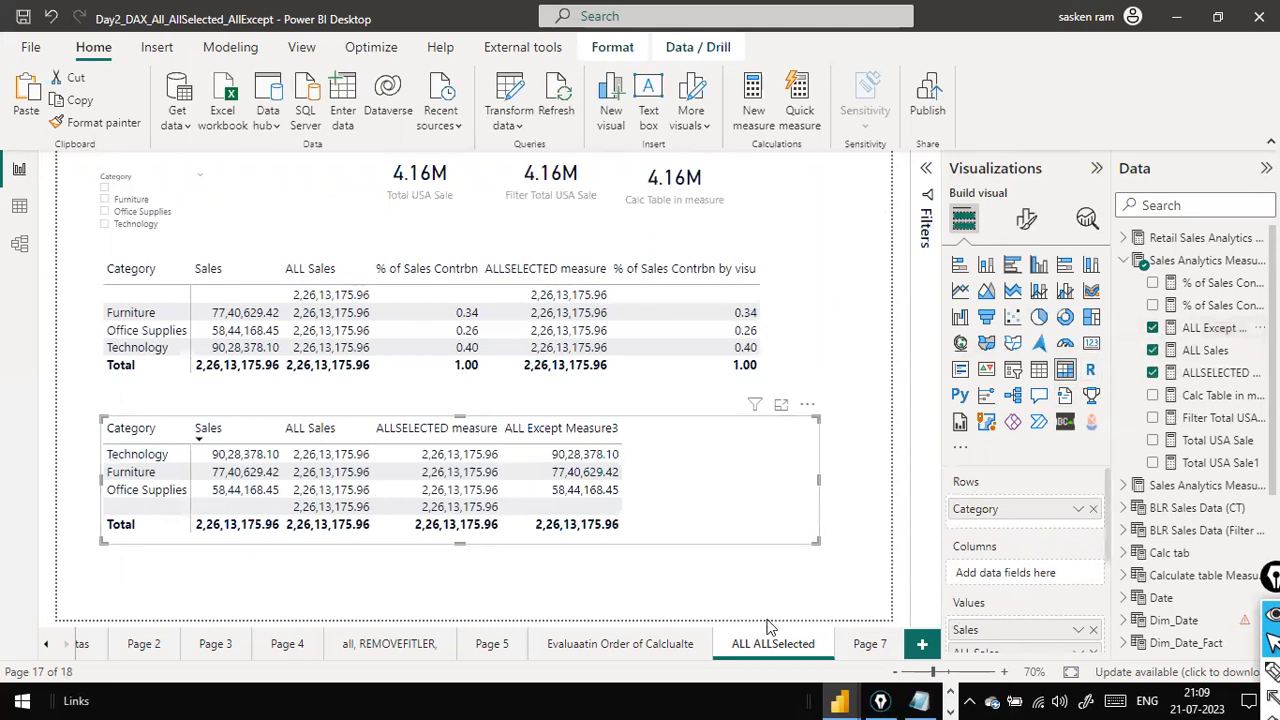
Draw red arrows under the Sales and ALL Except Measure3 columns, and filter the Category slicer to Furniture and Technology
drag(220, 614, 220, 550)
drag(623, 614, 612, 551)
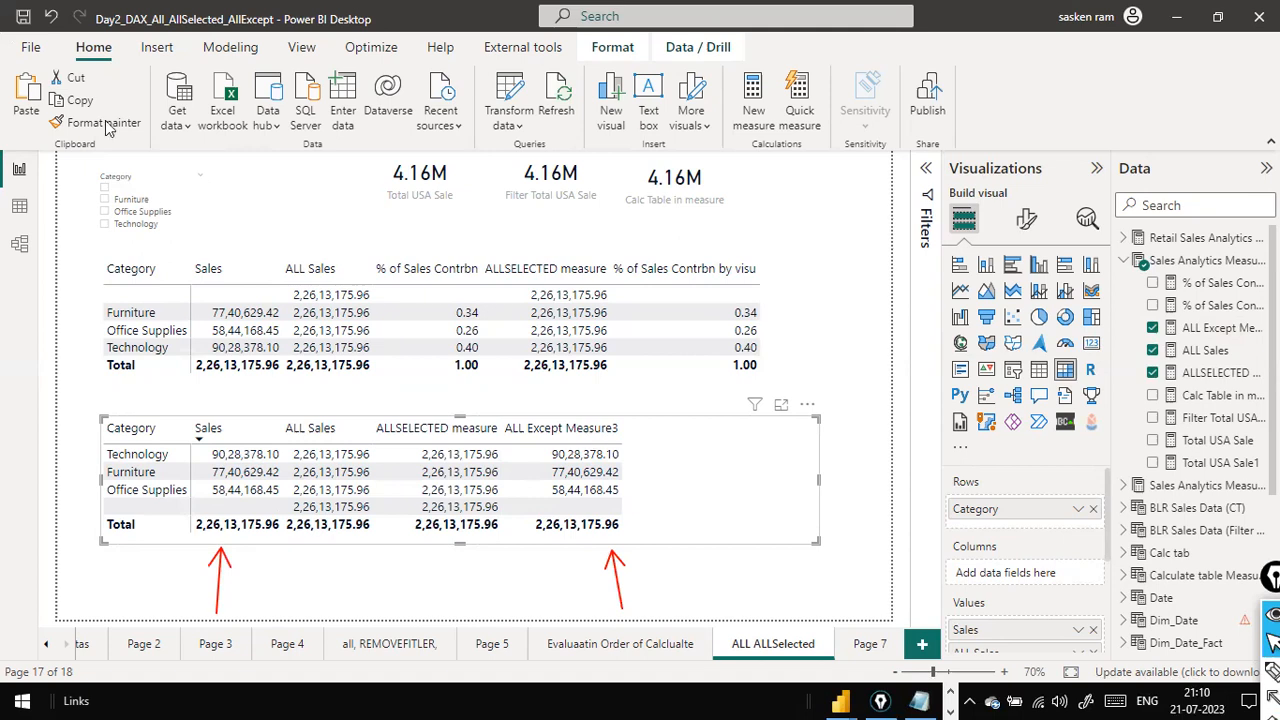
click(108, 213)
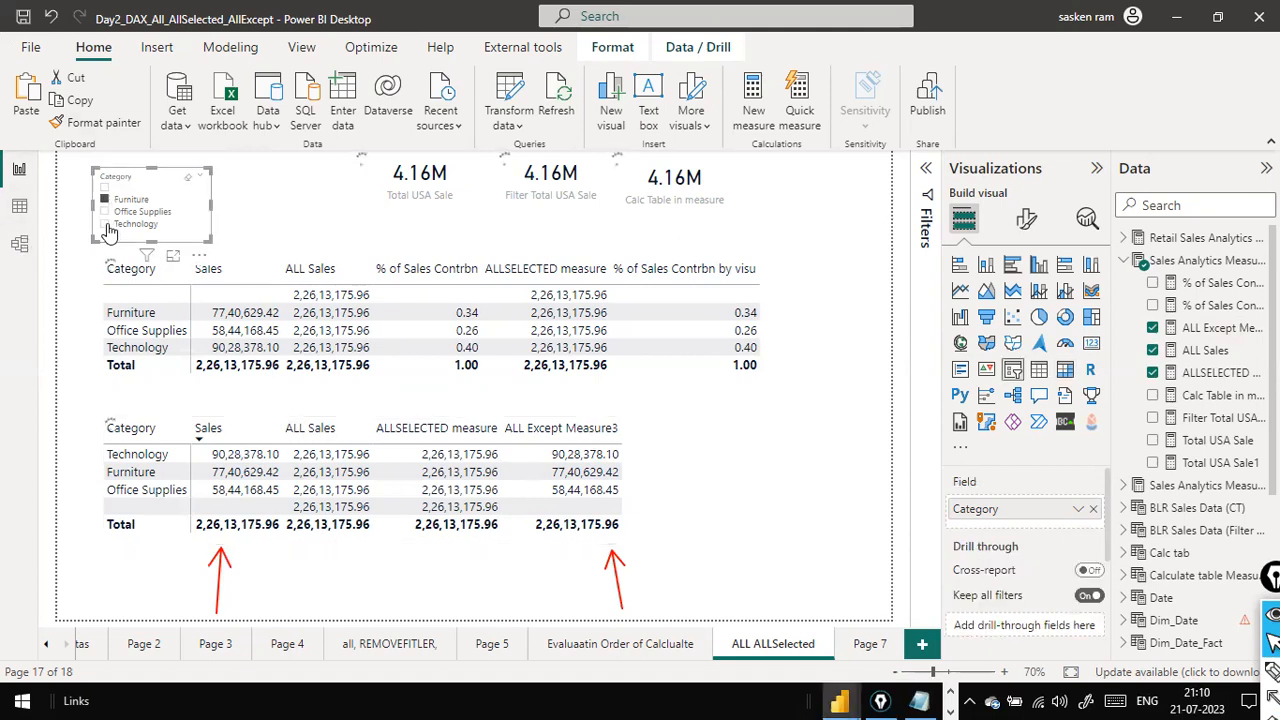
ctrl+click(110, 228)
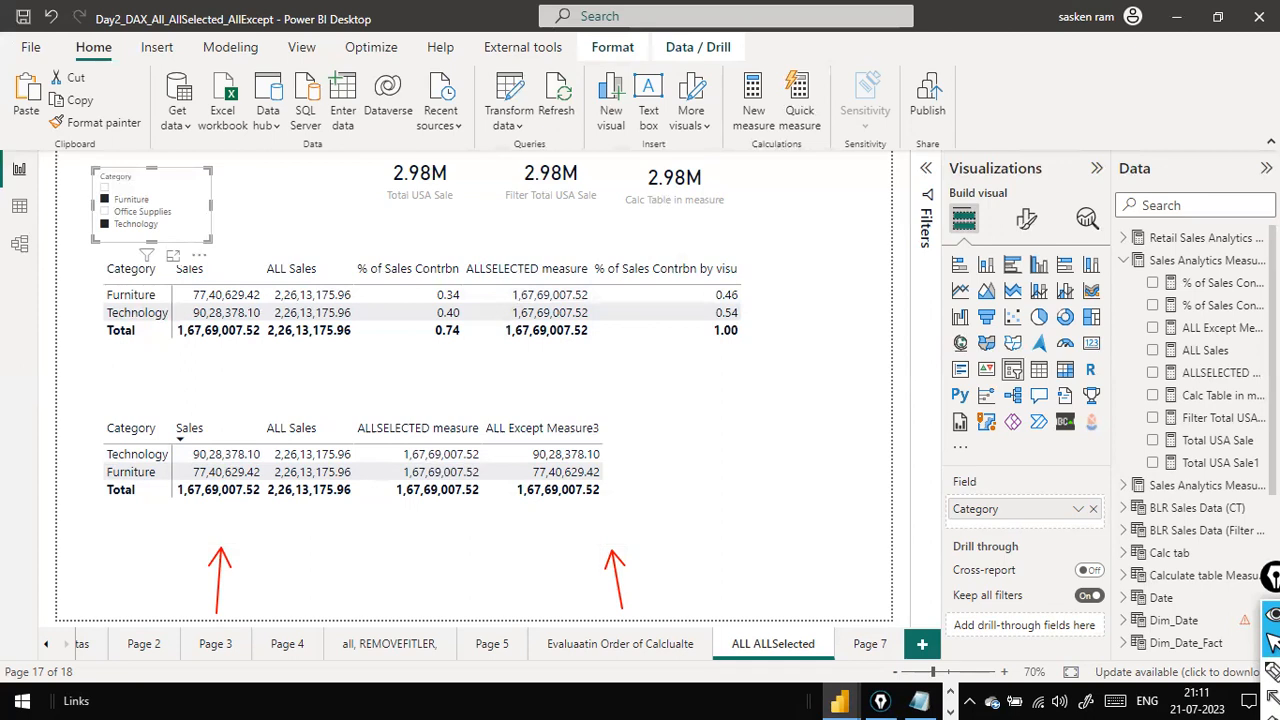
Replace Category with sales_w04[Country] in the ALLEXCEPT of ALL Except Measure3 and commit the formula
click(1230, 328)
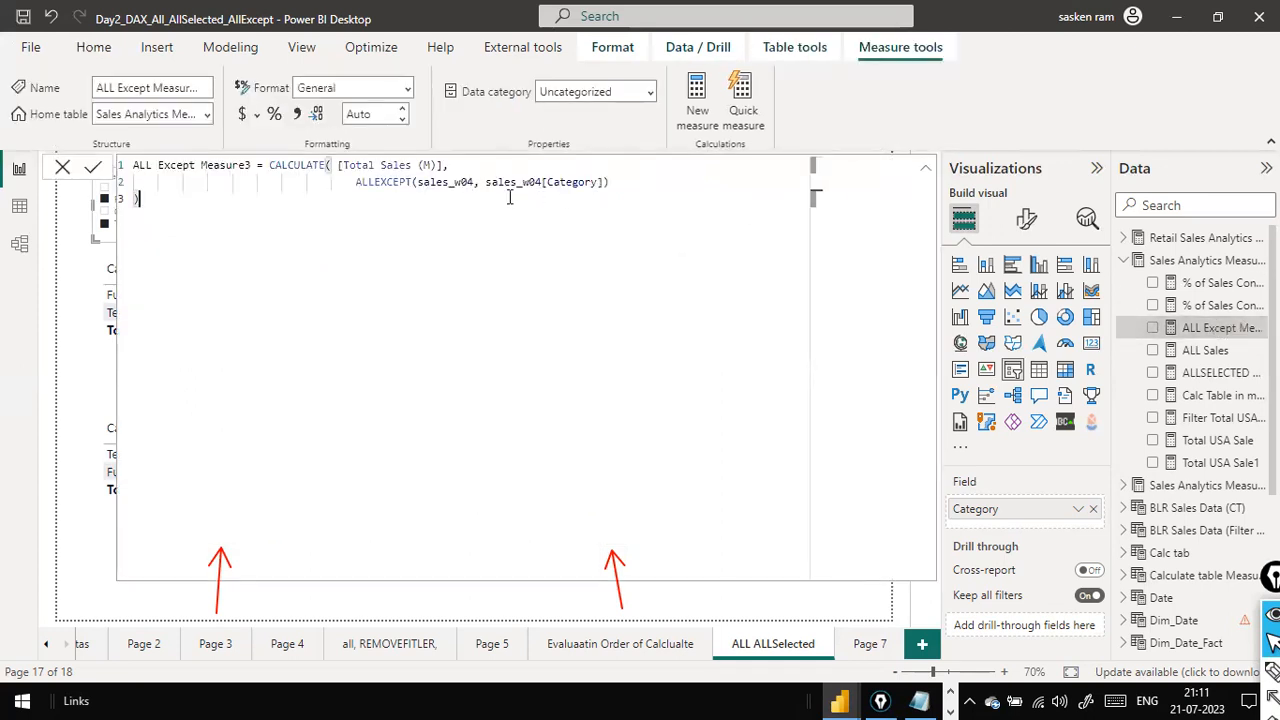
double_click(556, 186)
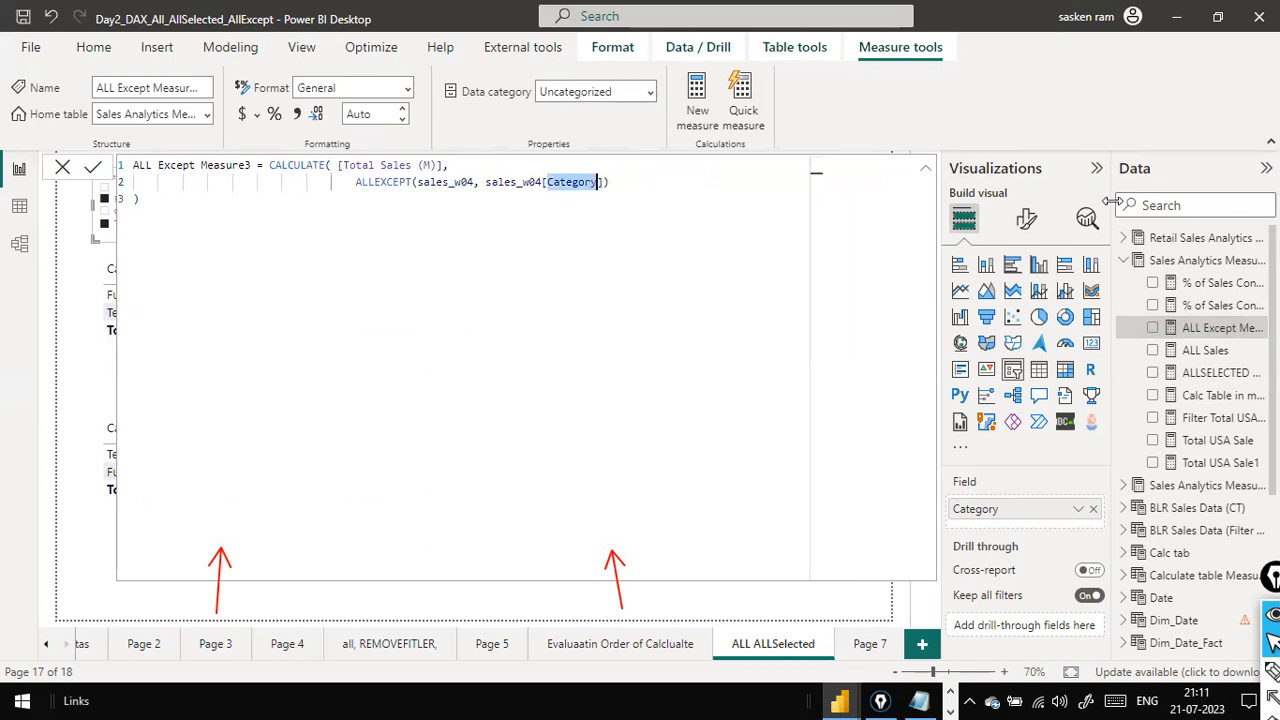
text(Cu)
key(BackSpace)
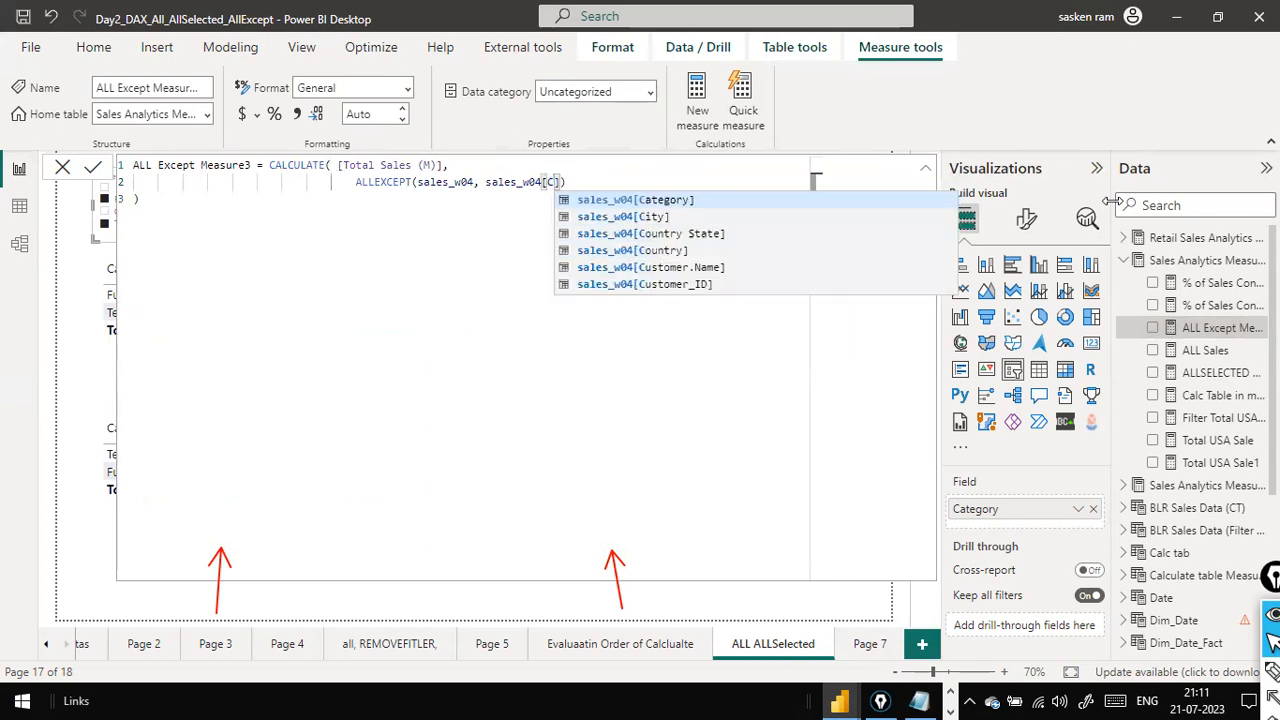
text(ountry])
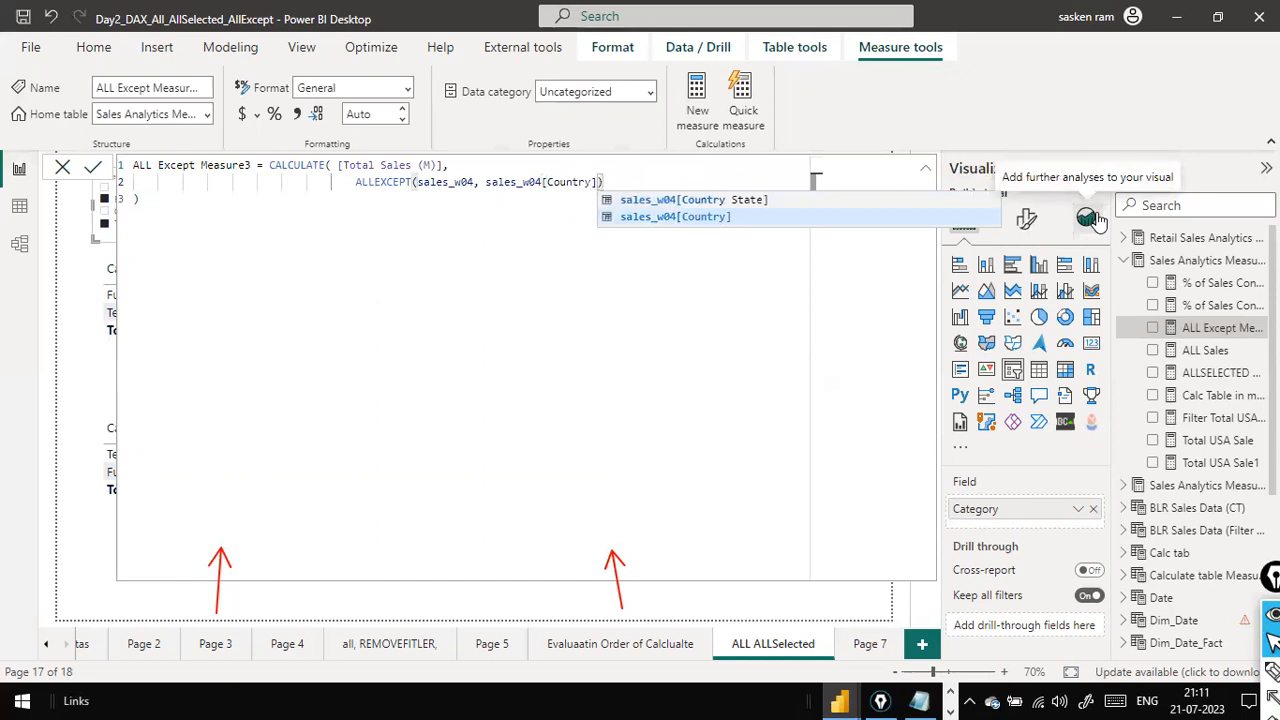
text())
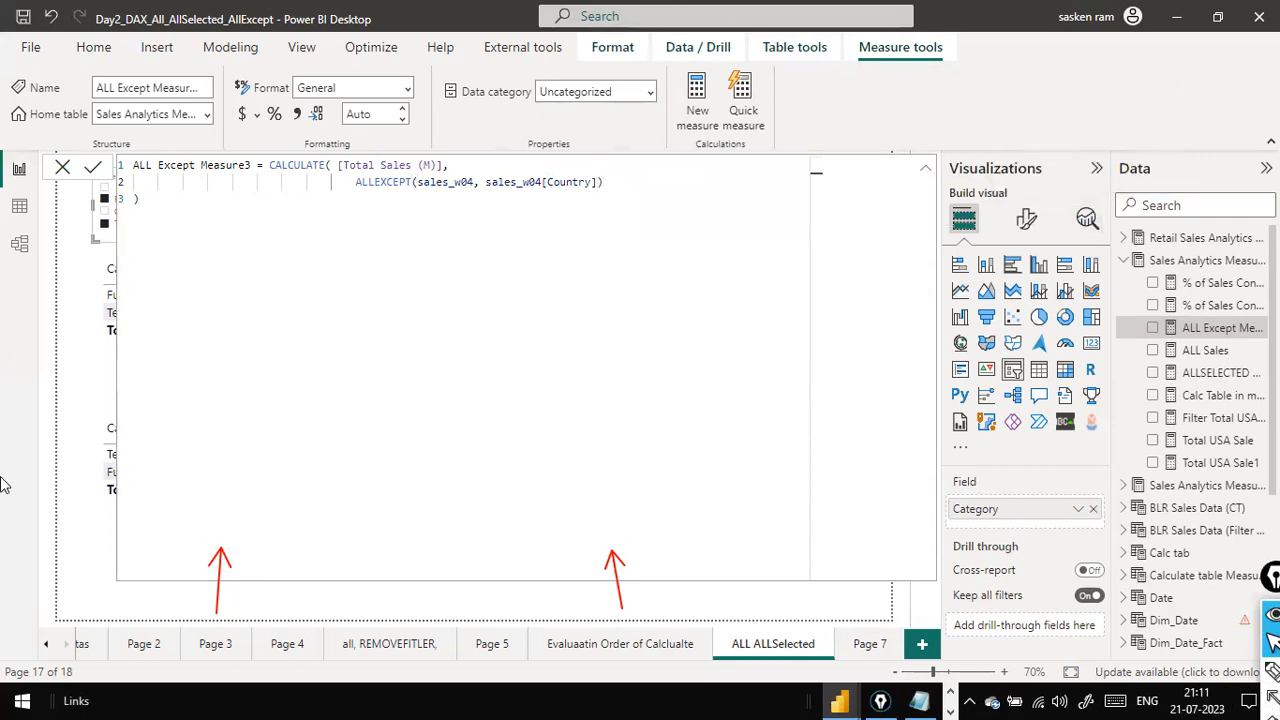
click(63, 169)
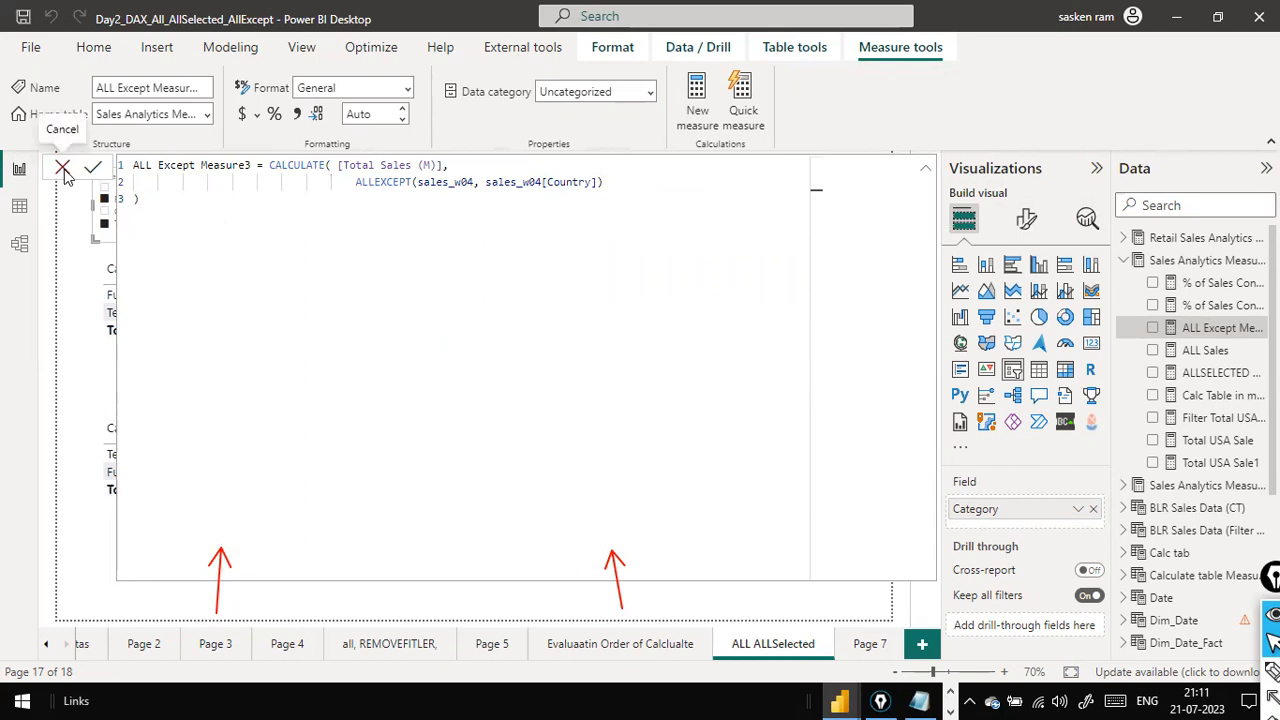
click(63, 174)
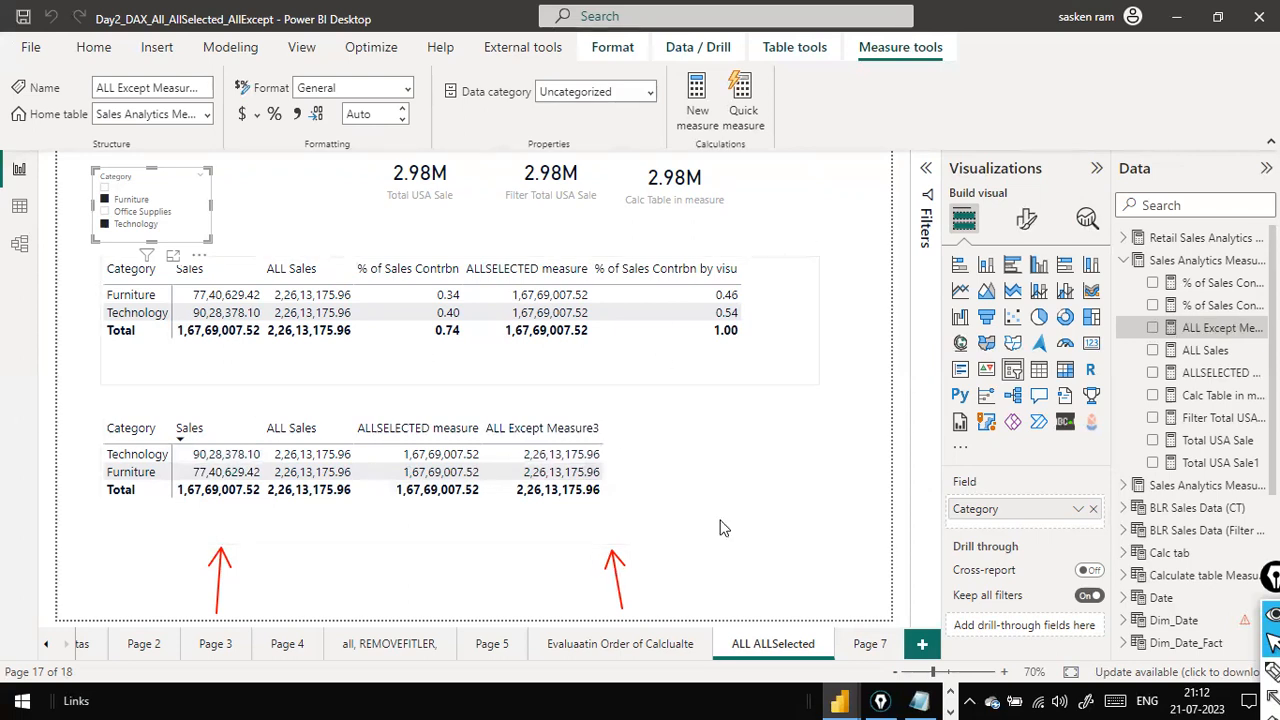
Insert a new empty slicer on the page and place it beside the Category slicer
click(602, 231)
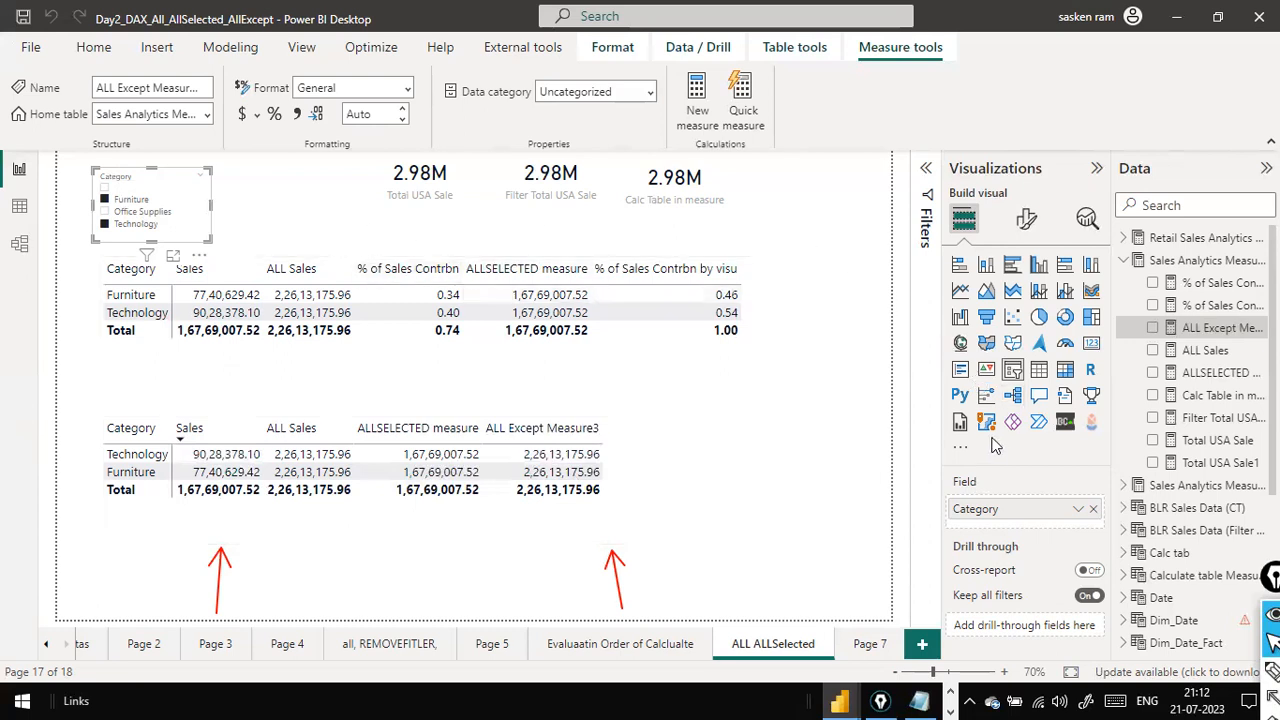
click(1014, 371)
drag(827, 220, 253, 182)
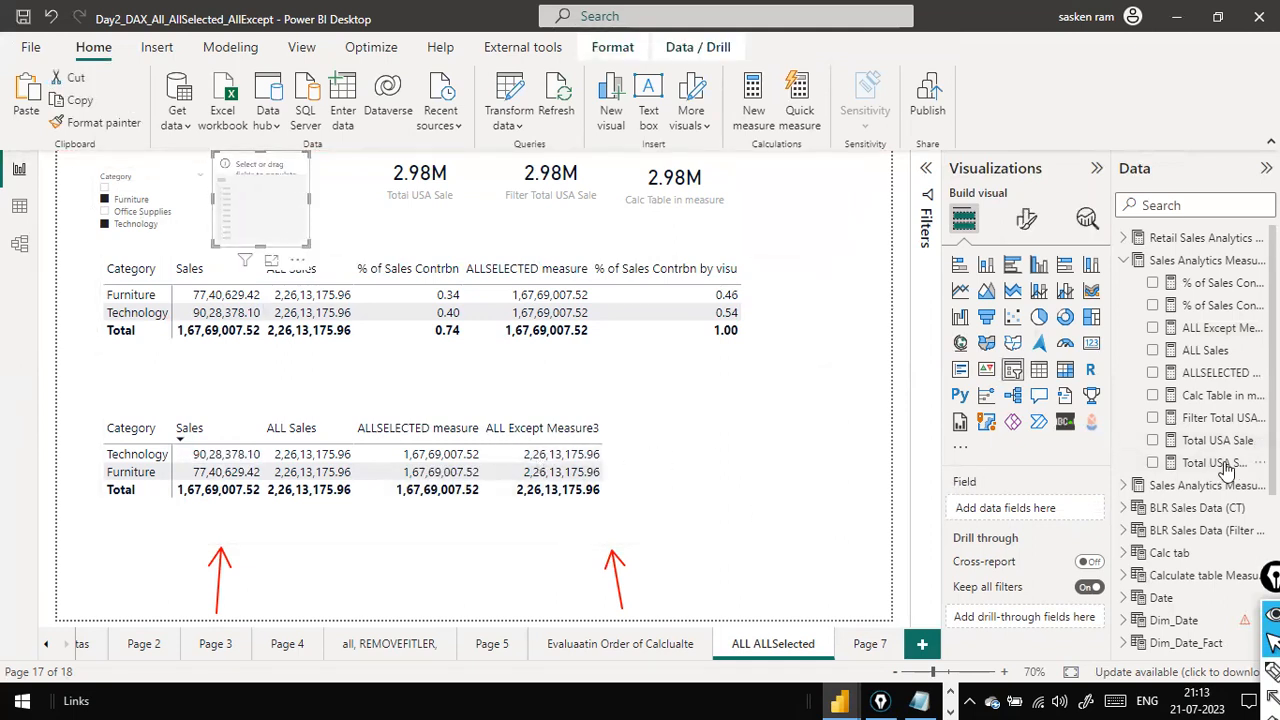
Search the data fields for "country", assign Country from sales_w04 to the new slicer and widen the slicer
click(1216, 205)
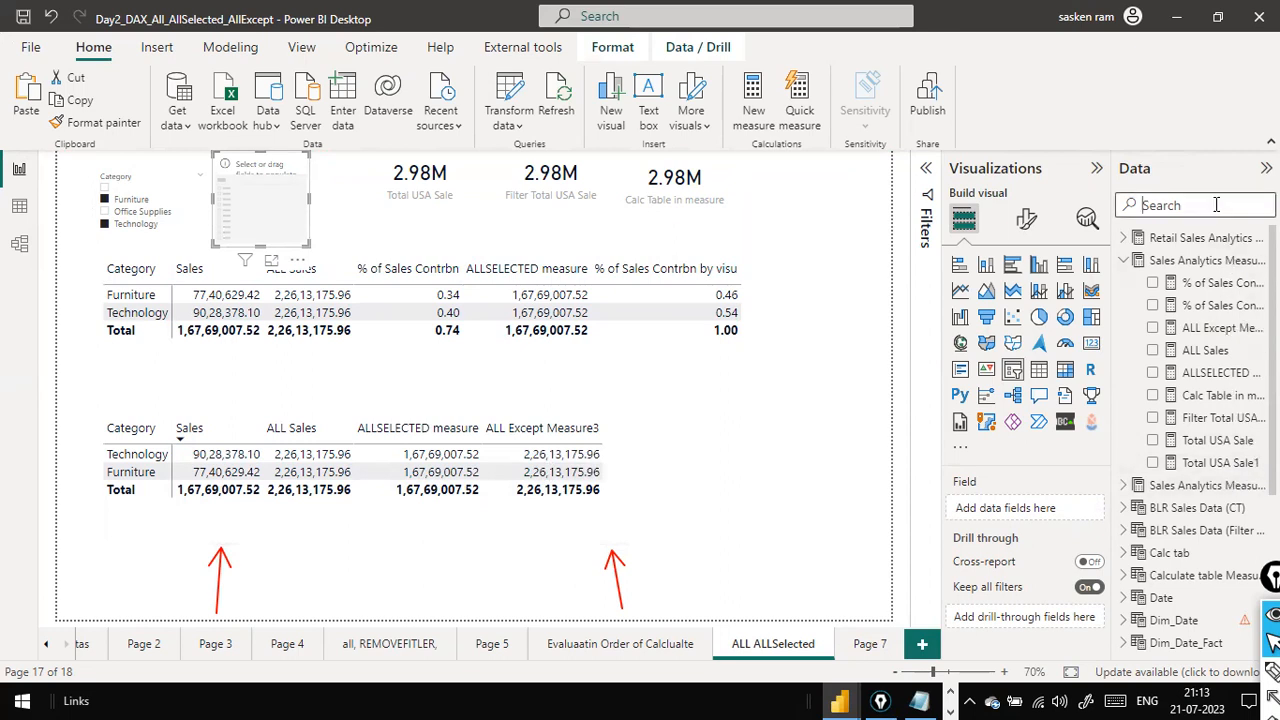
text(countr)
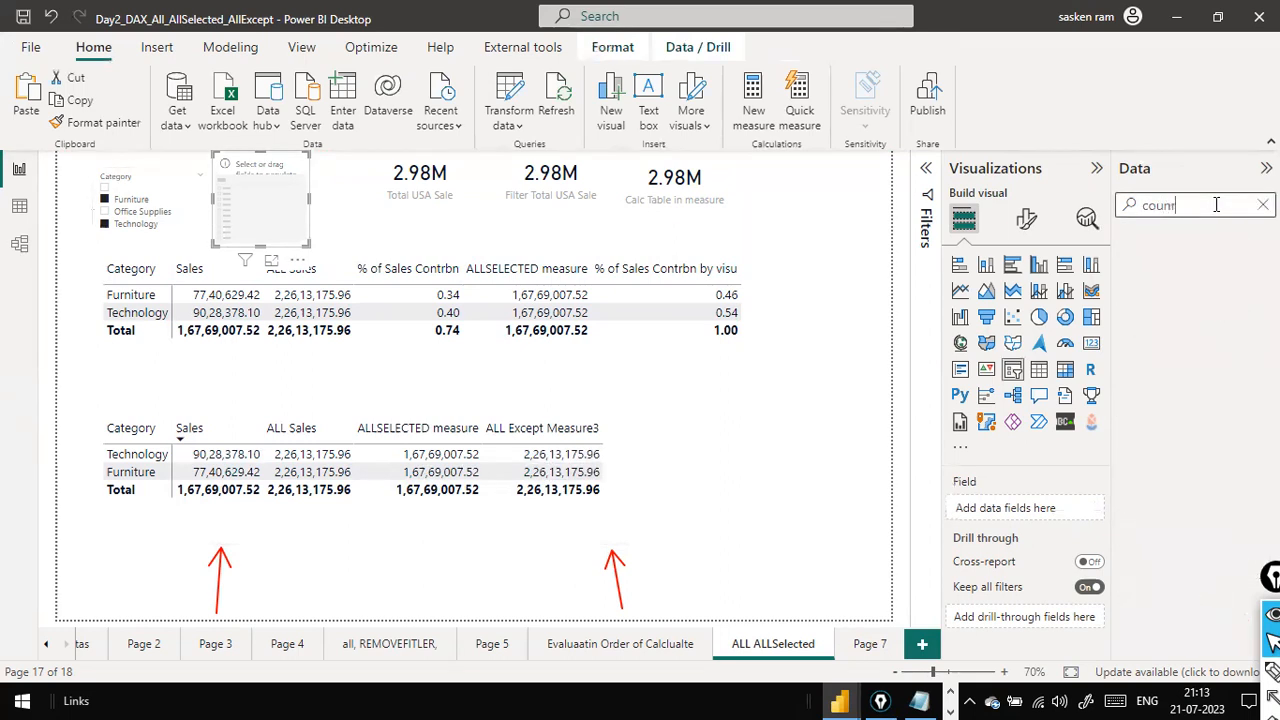
text(y)
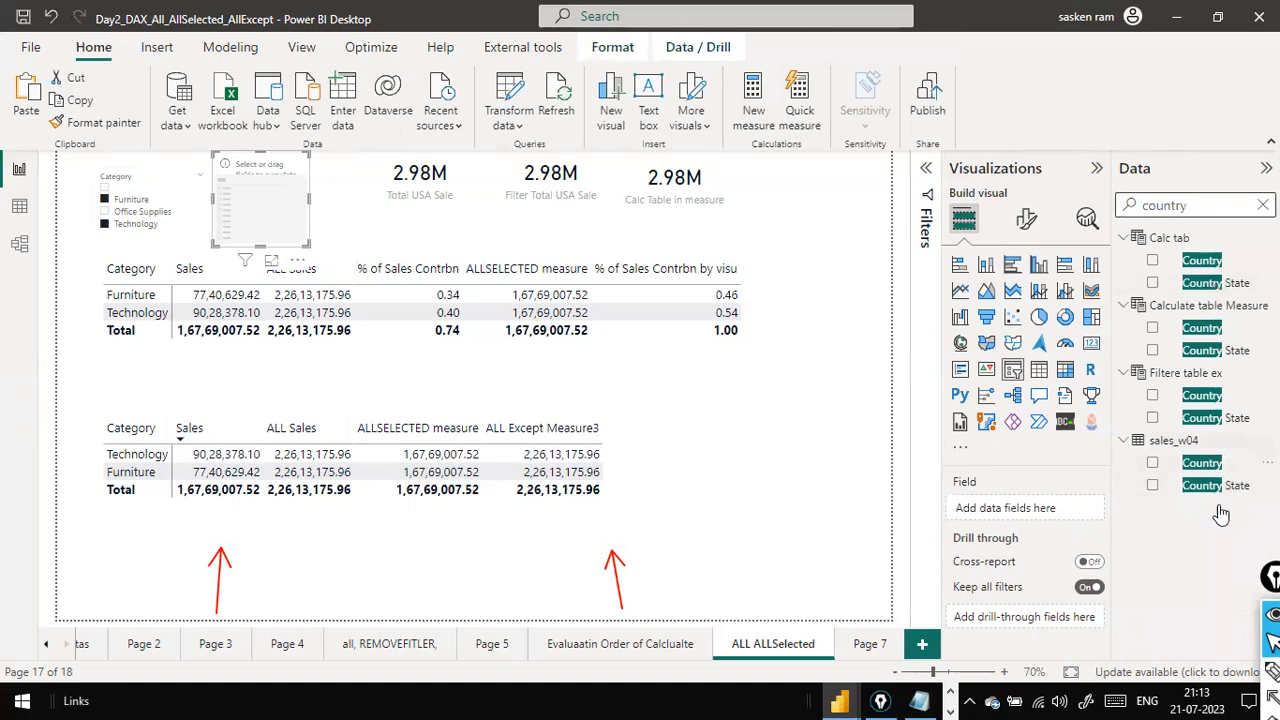
drag(1202, 463, 281, 214)
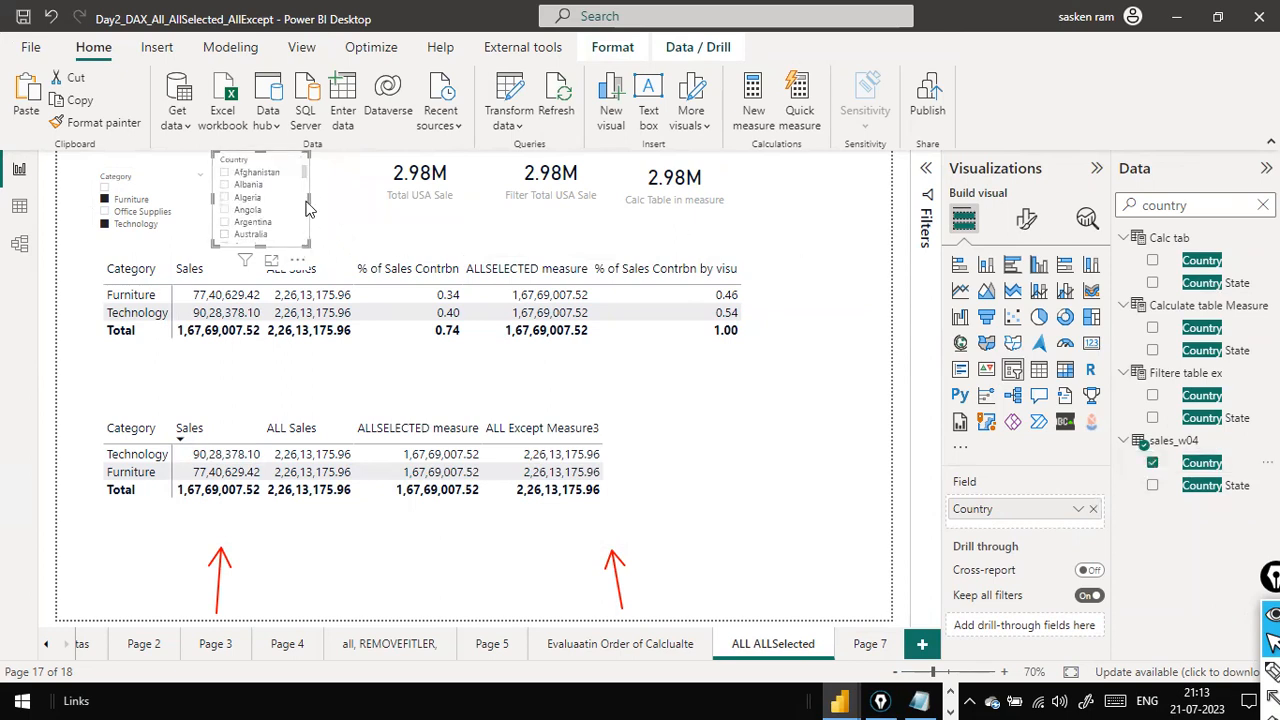
drag(310, 198, 372, 198)
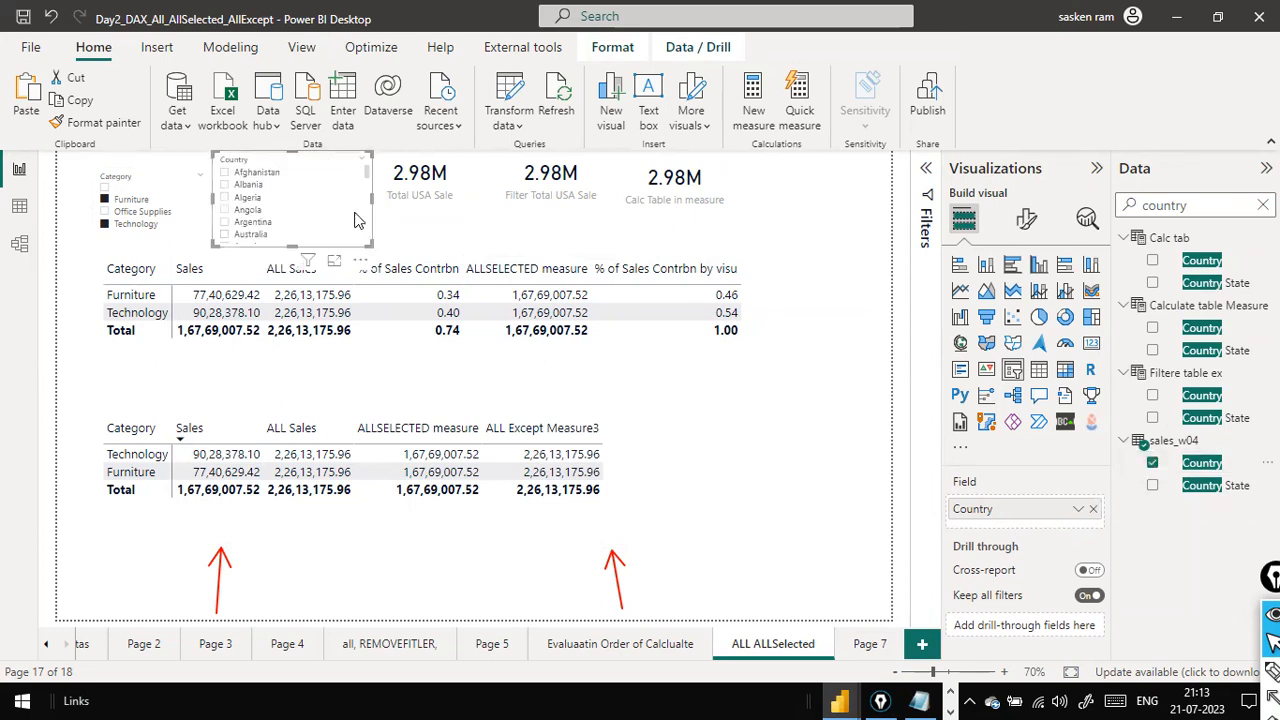
Shift the upper matrix down to make room and reposition the Country slicer just above it
click(392, 381)
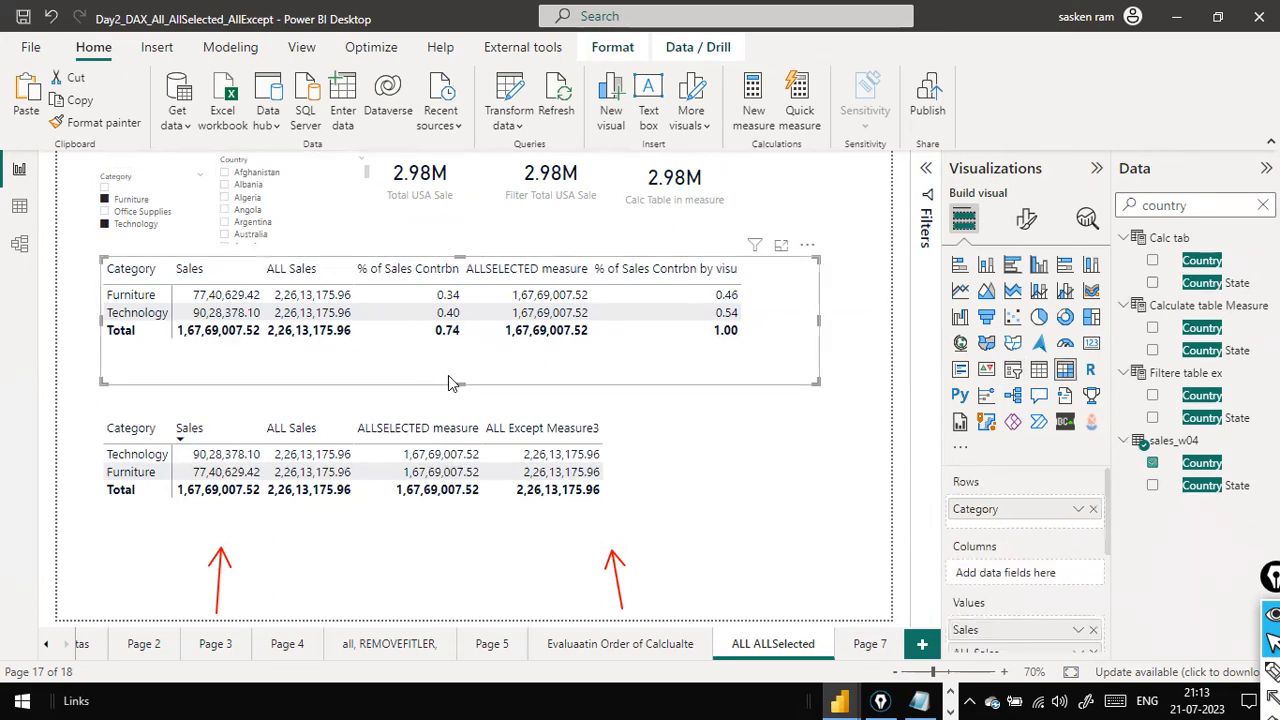
drag(454, 384, 491, 390)
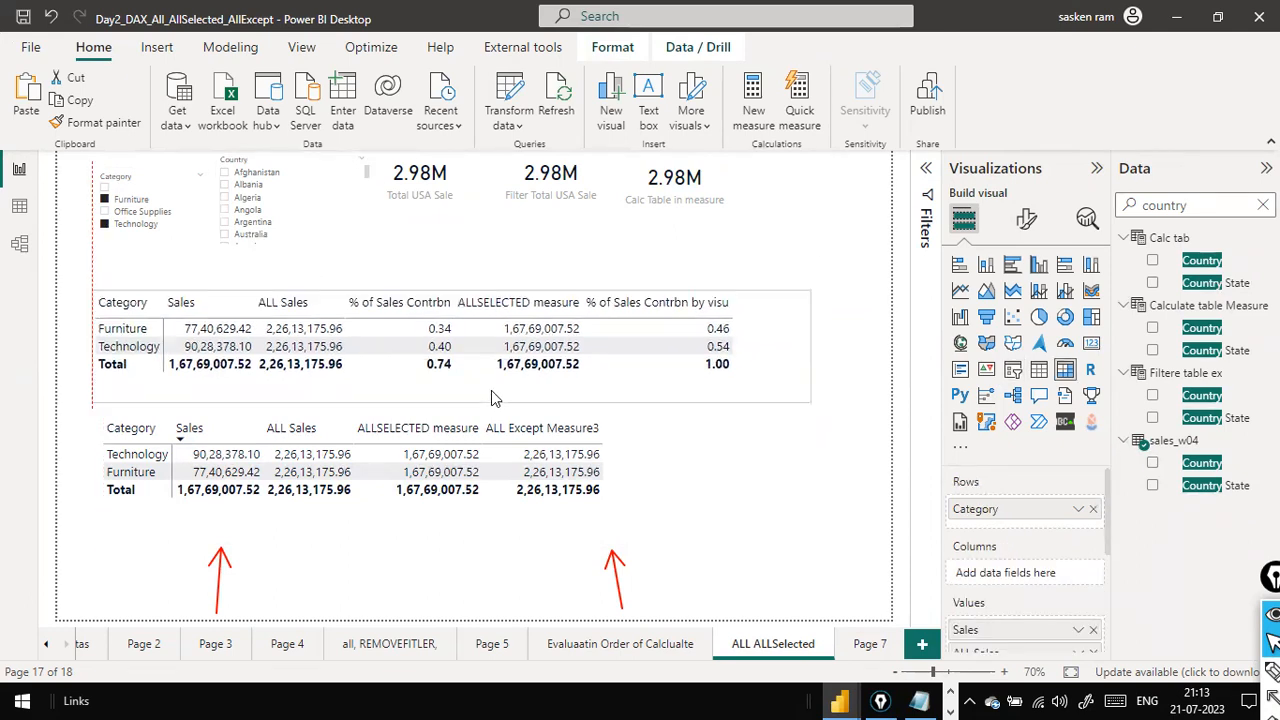
drag(338, 160, 313, 192)
Enable search in the Country slicer, search for "united" and select United States
click(340, 176)
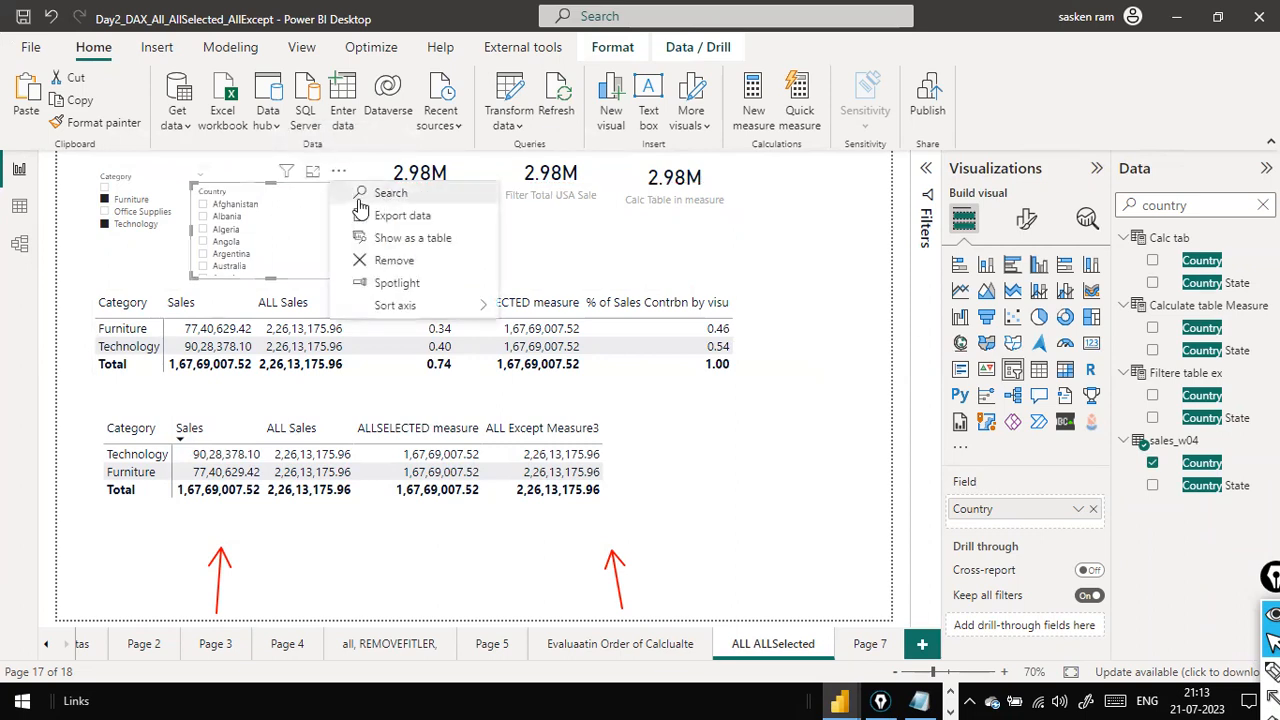
click(310, 204)
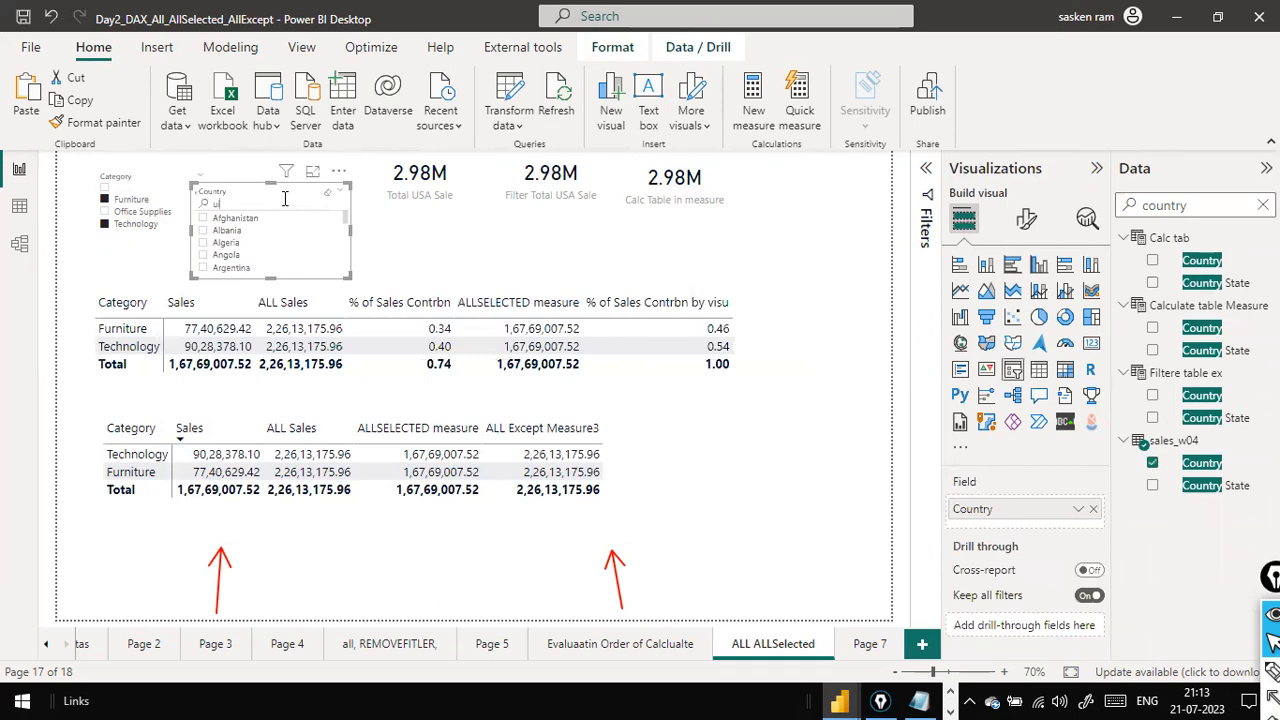
text(united)
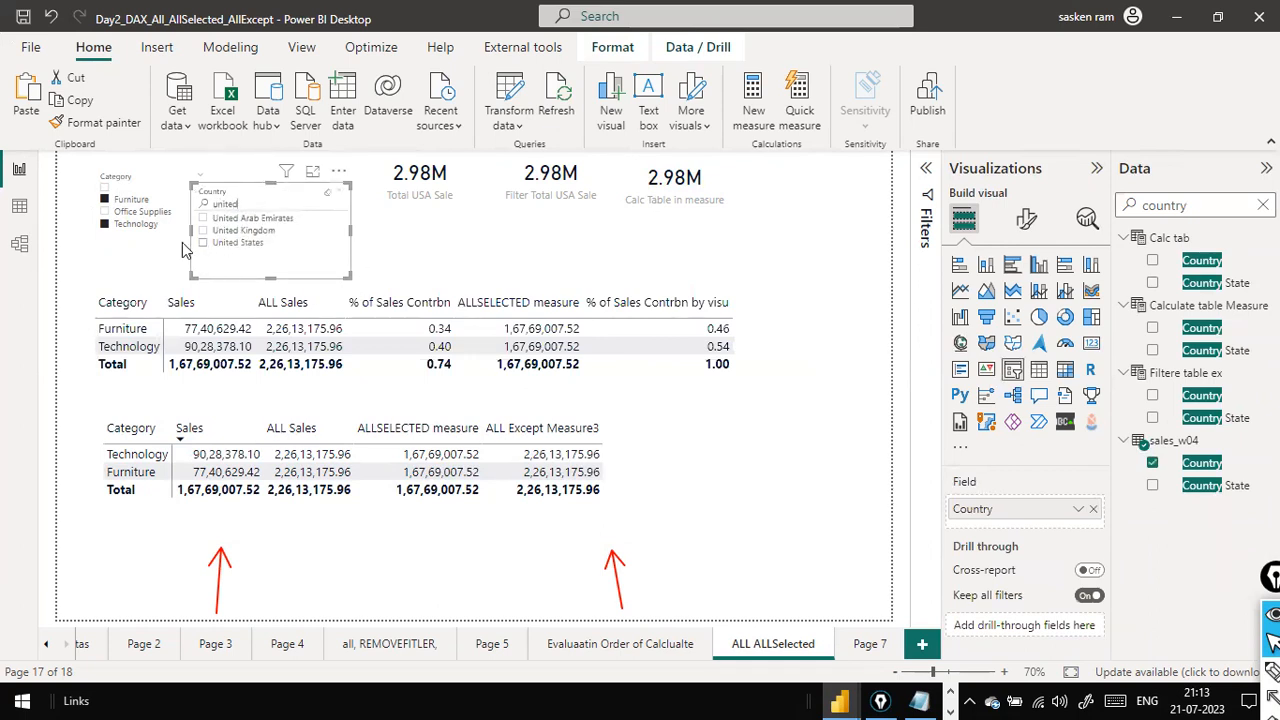
click(203, 242)
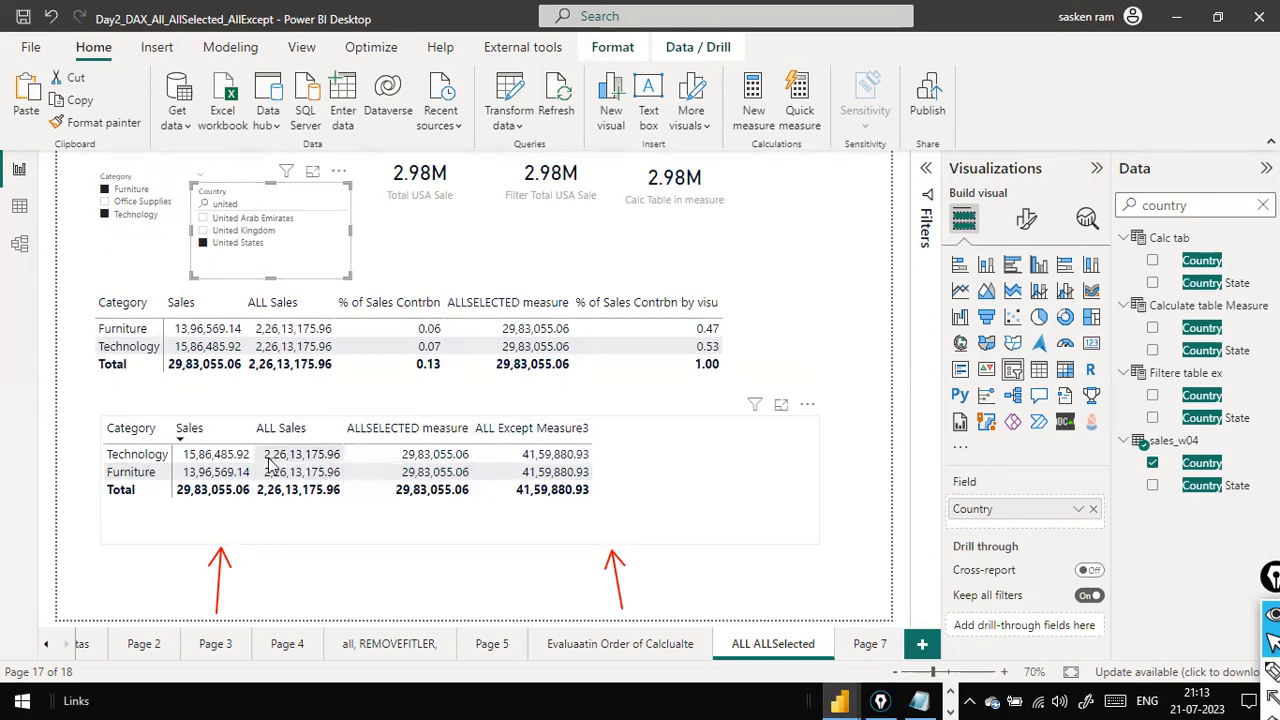
Add United Kingdom to the Country slicer selection, then remove it to keep only United States
click(204, 231)
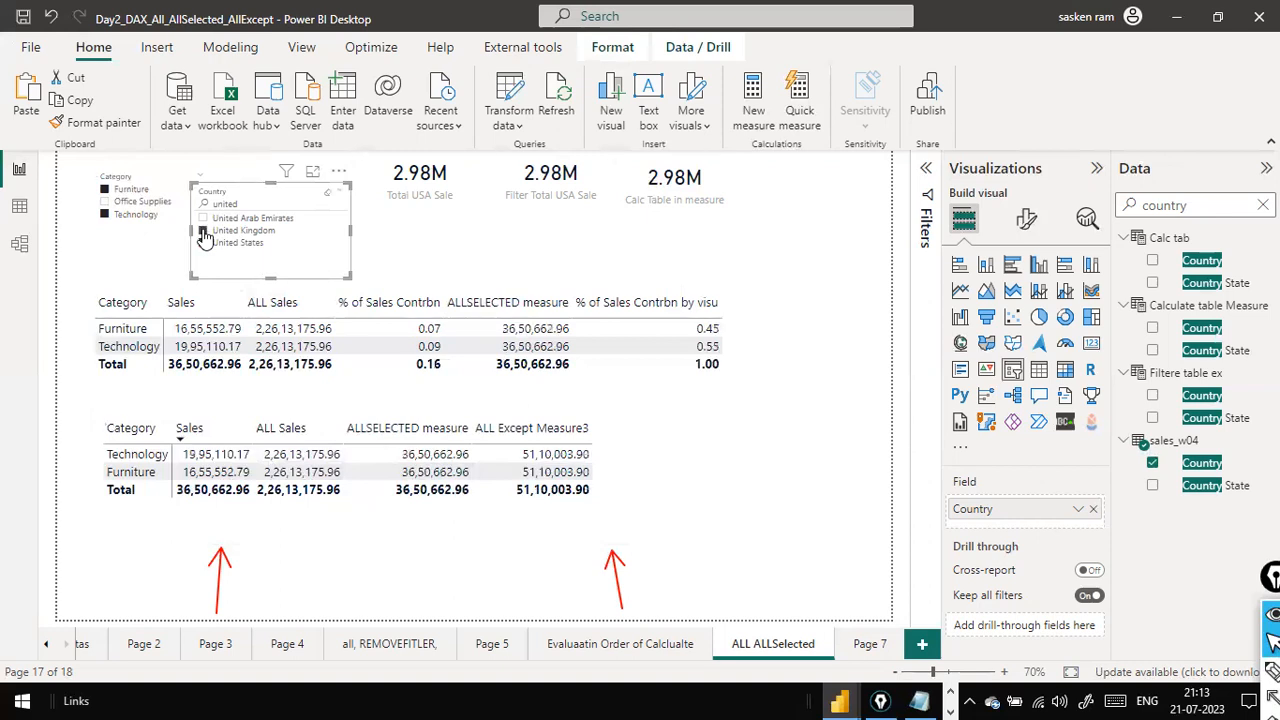
click(204, 233)
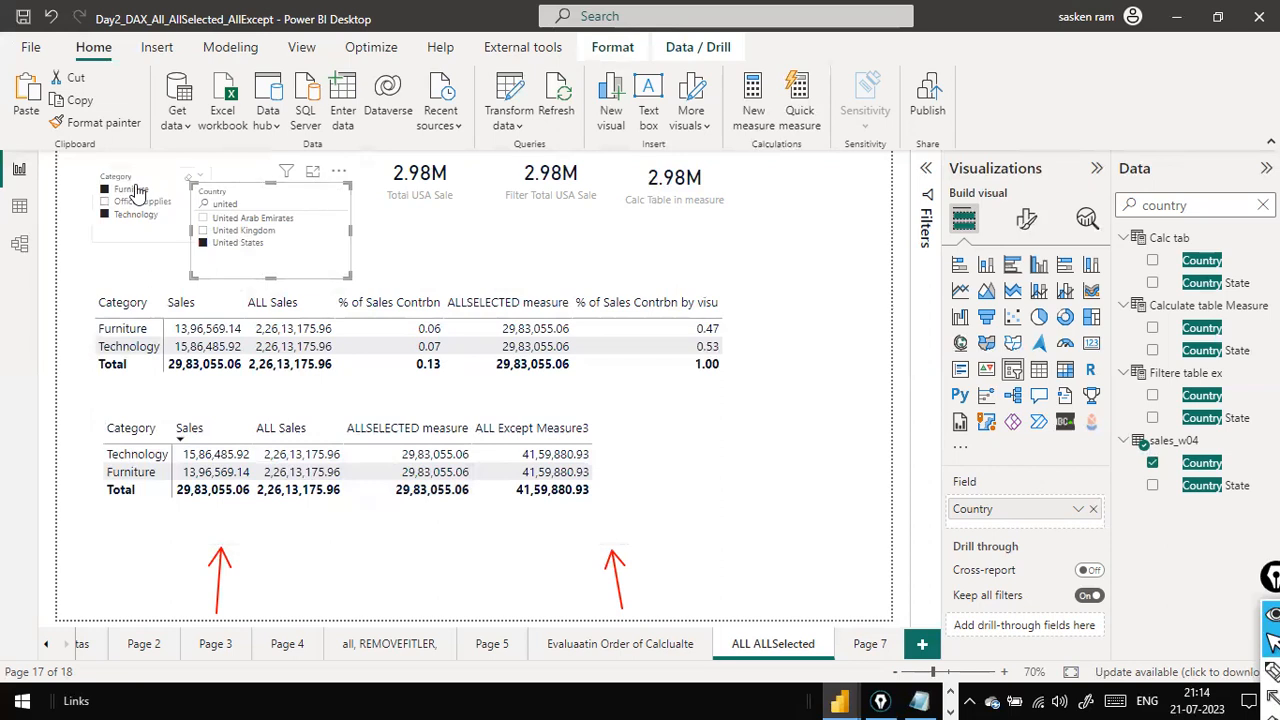
Search the data fields for "%" and inspect the formulas of % of Sales Contrbn and % of Sales Contrbn by visu
click(709, 460)
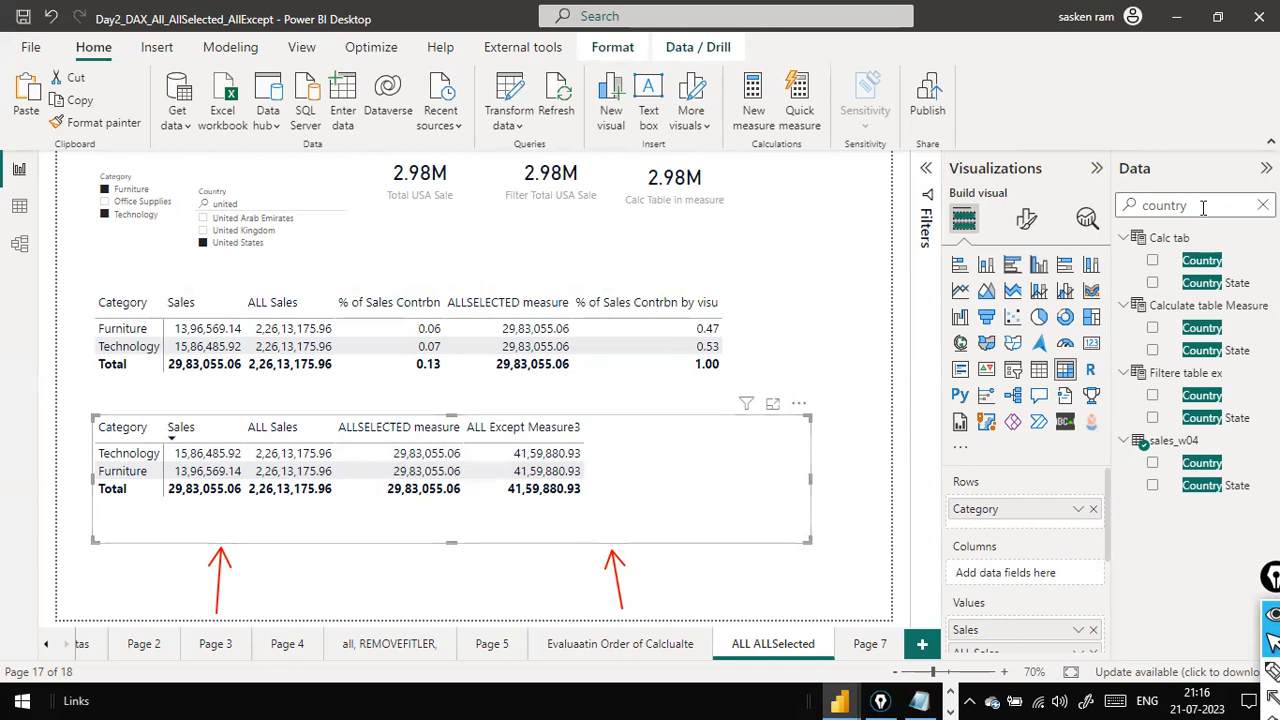
click(1263, 205)
text(%)
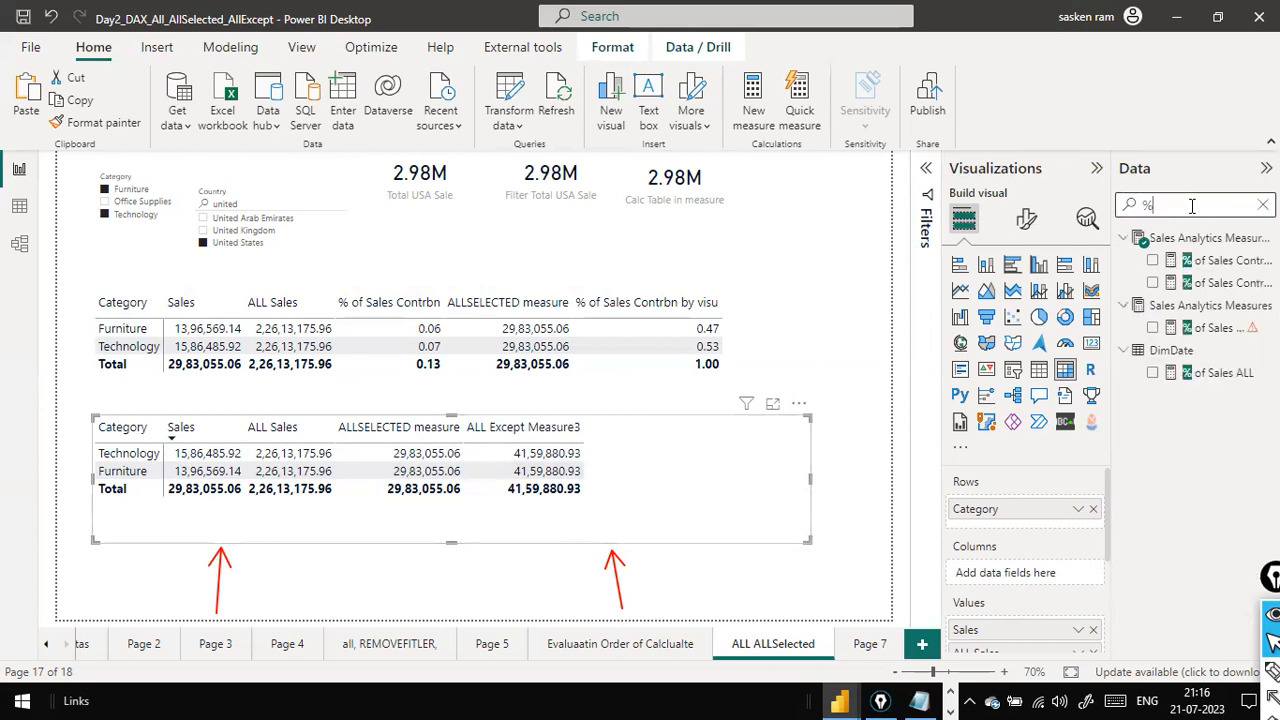
click(1215, 261)
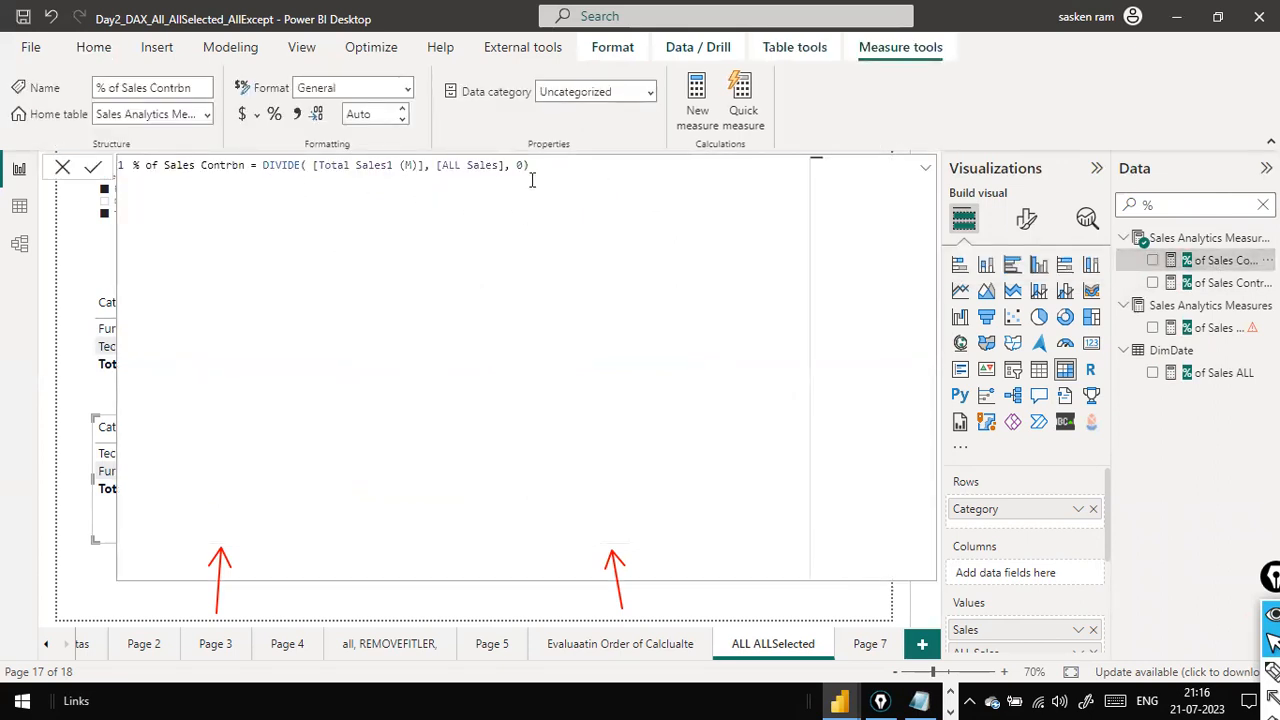
drag(449, 167, 489, 164)
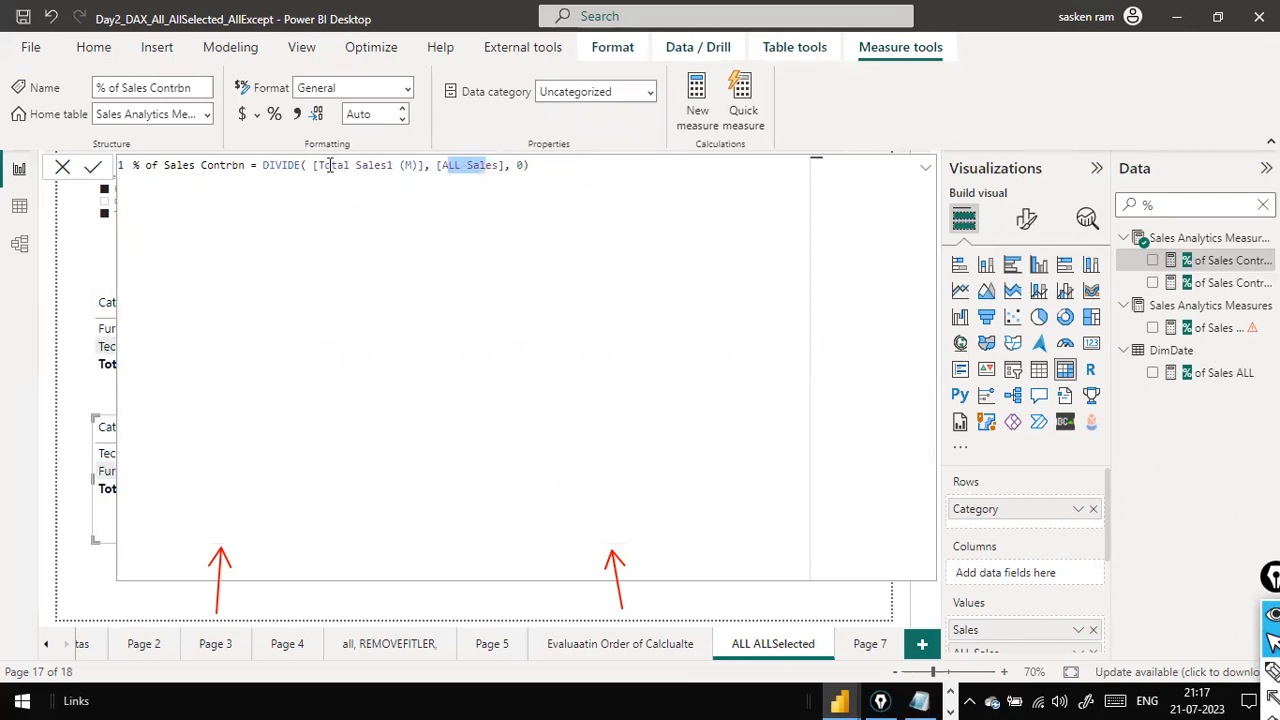
click(68, 173)
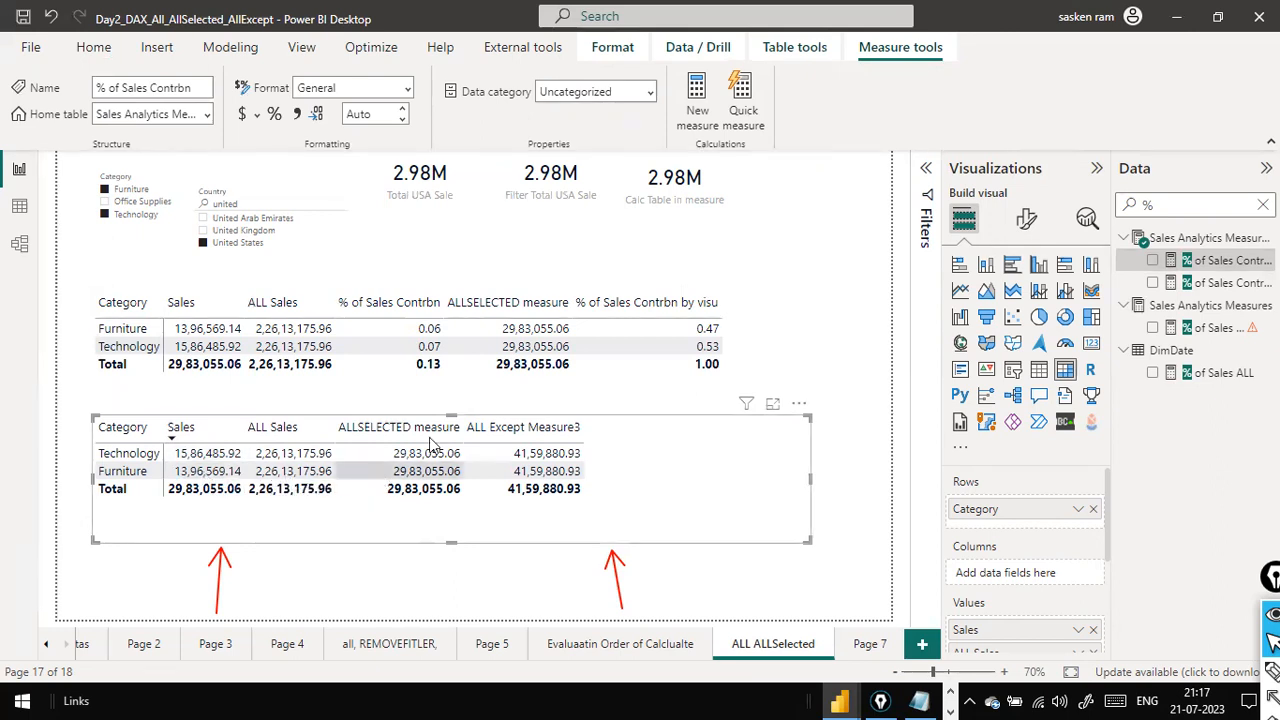
click(1222, 283)
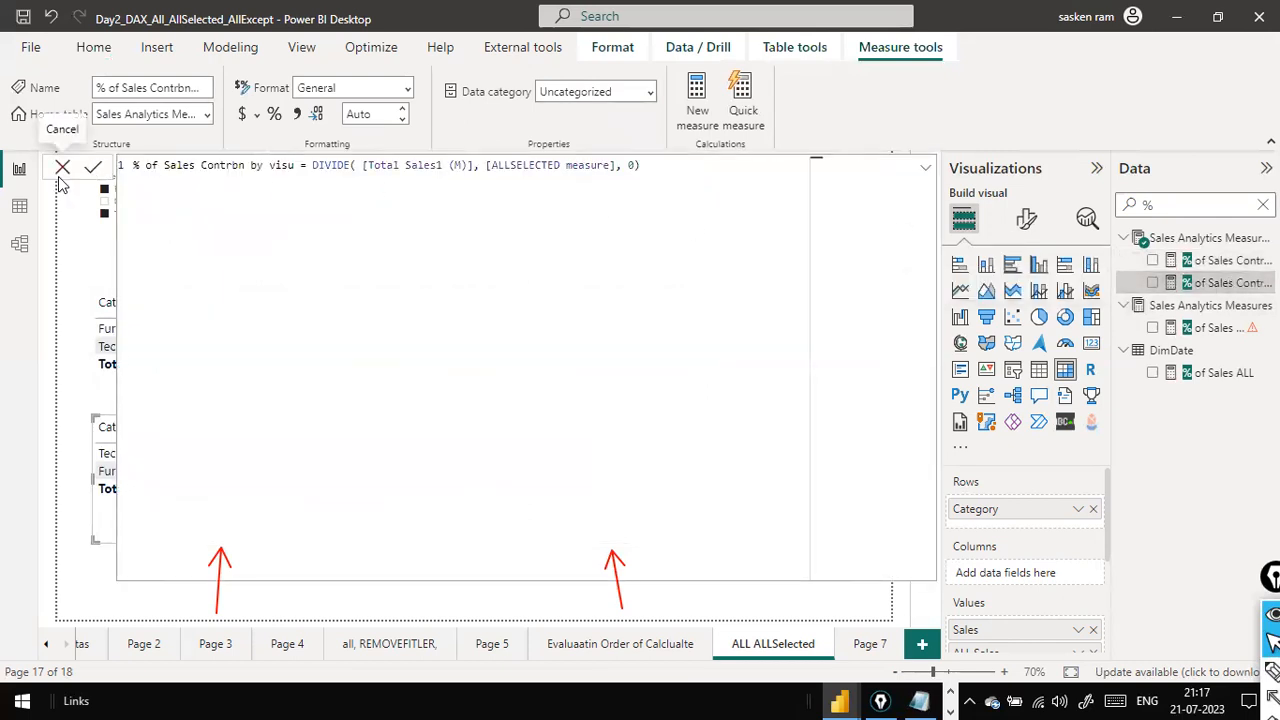
click(62, 168)
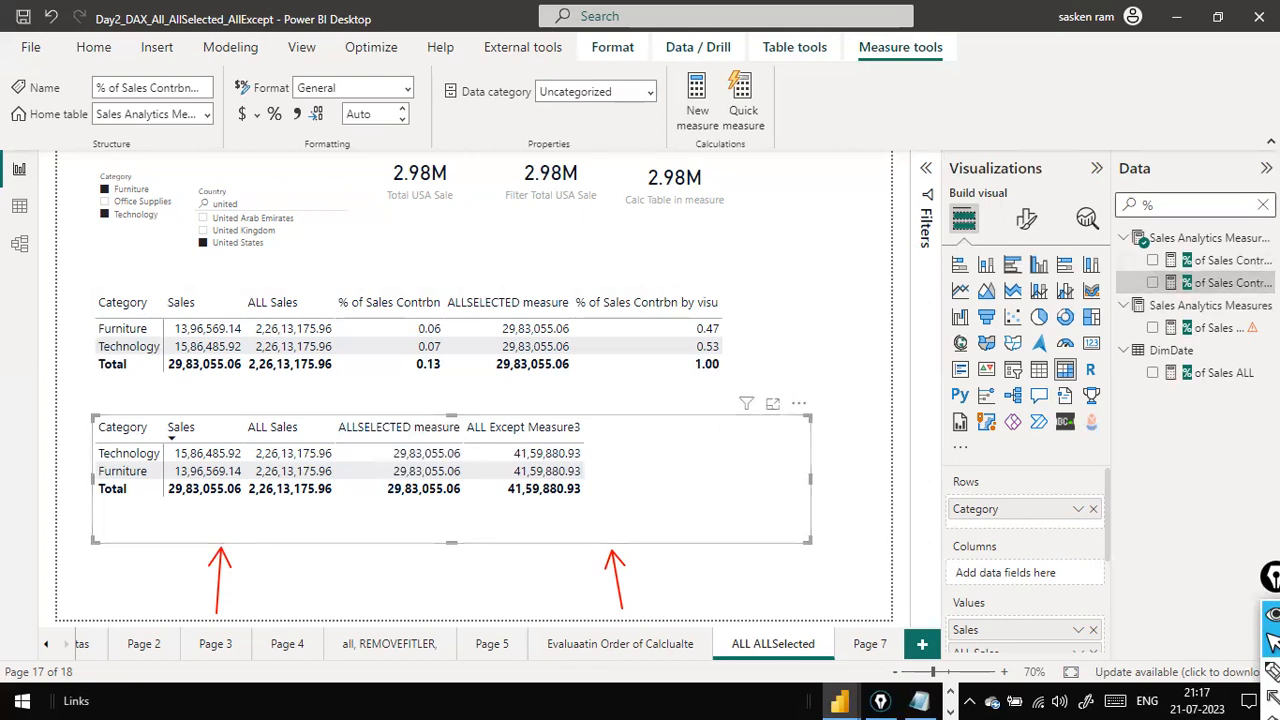
Clear the field search, copy the whole formula of ALL Except Measure3 and close it without changes
click(1263, 205)
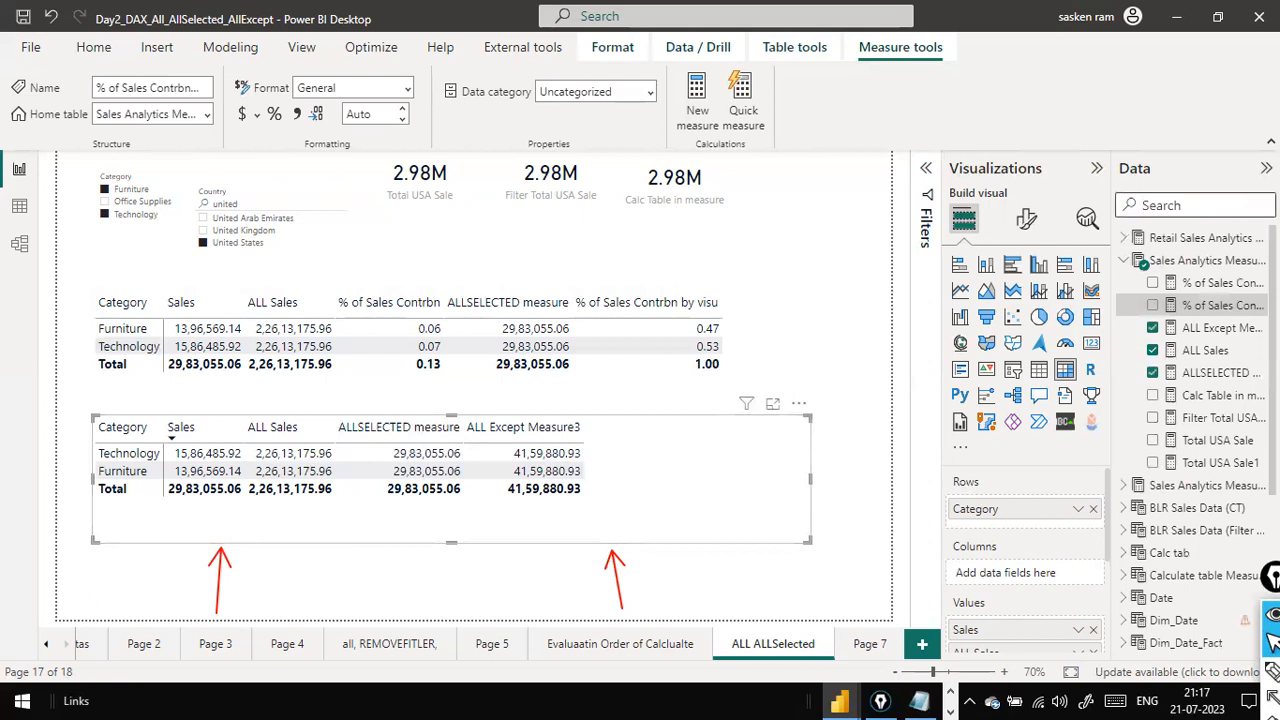
click(1205, 330)
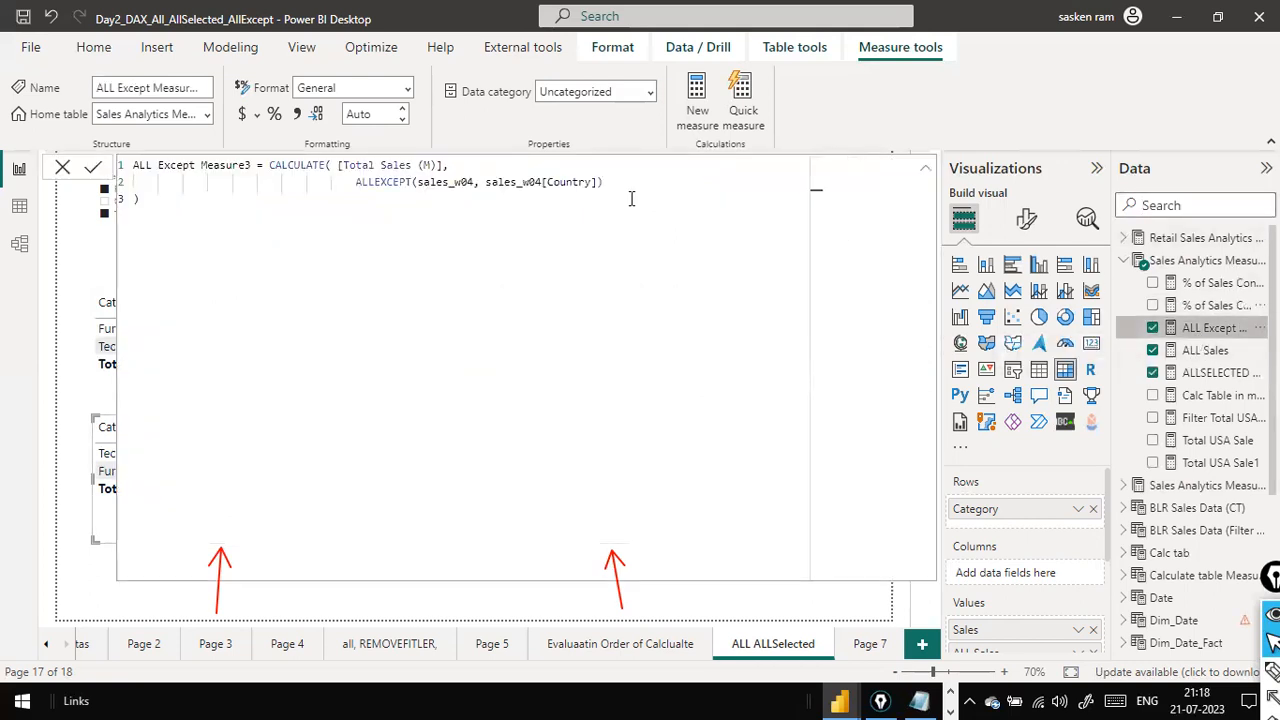
key(ctrl+a)
key(ctrl+c)
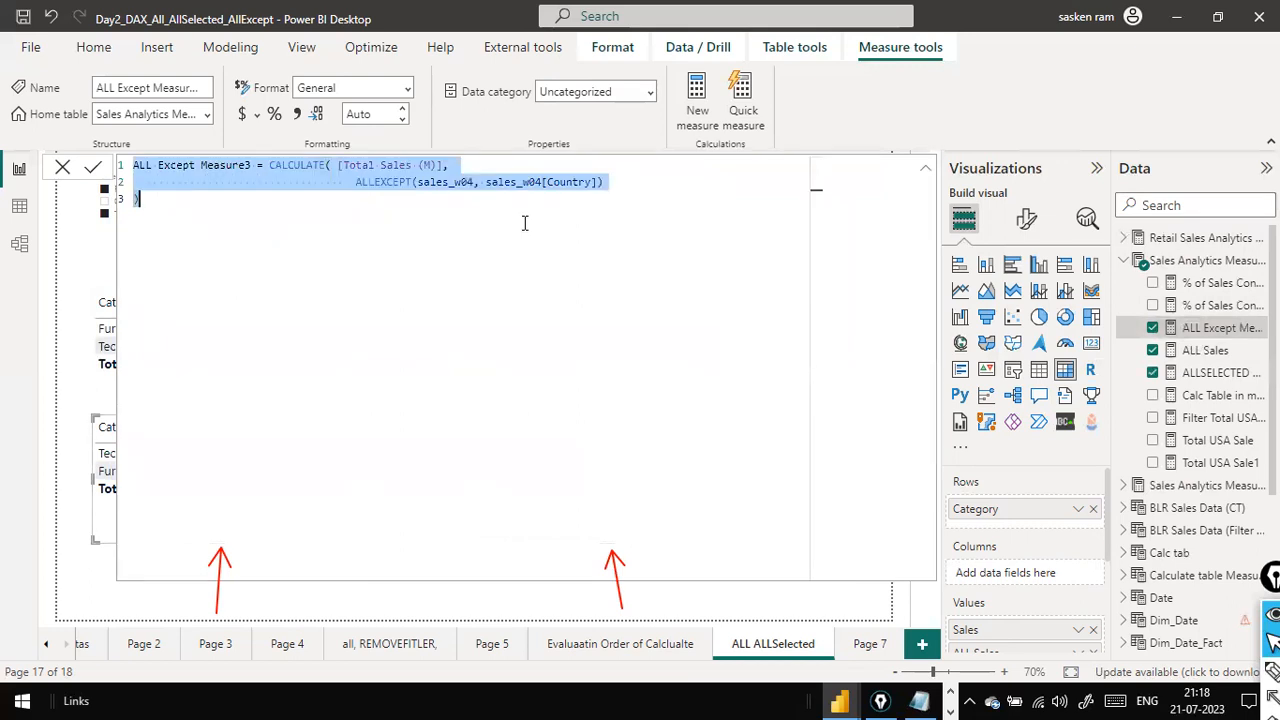
click(62, 172)
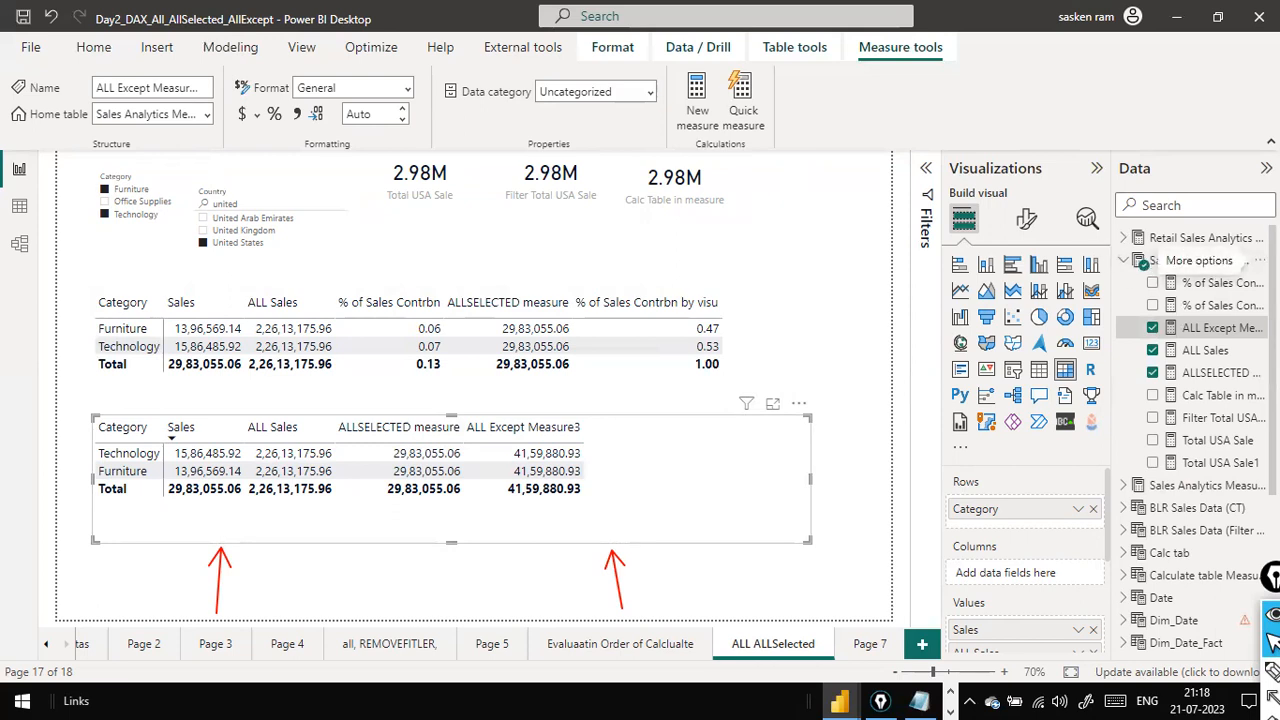
Create a new measure in the expanded Sales Analytics Measures table and paste the copied ALLEXCEPT formula into it
click(1259, 260)
click(1174, 278)
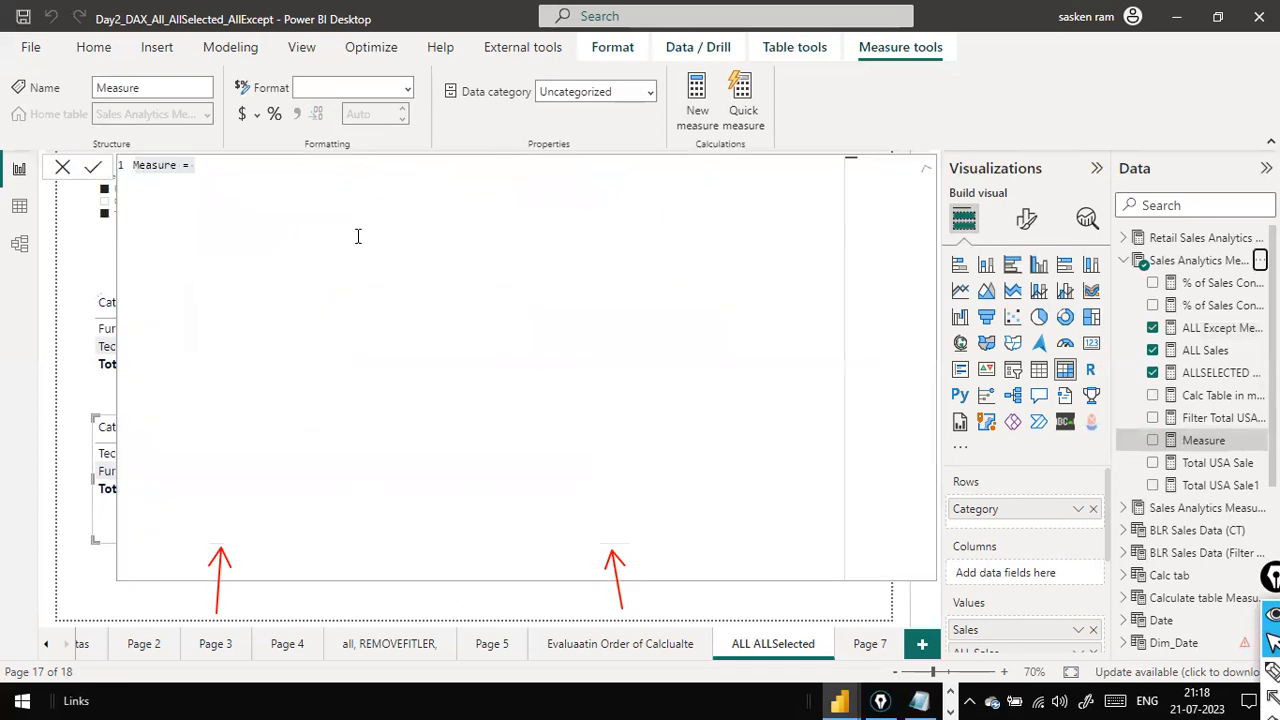
key(ctrl+v)
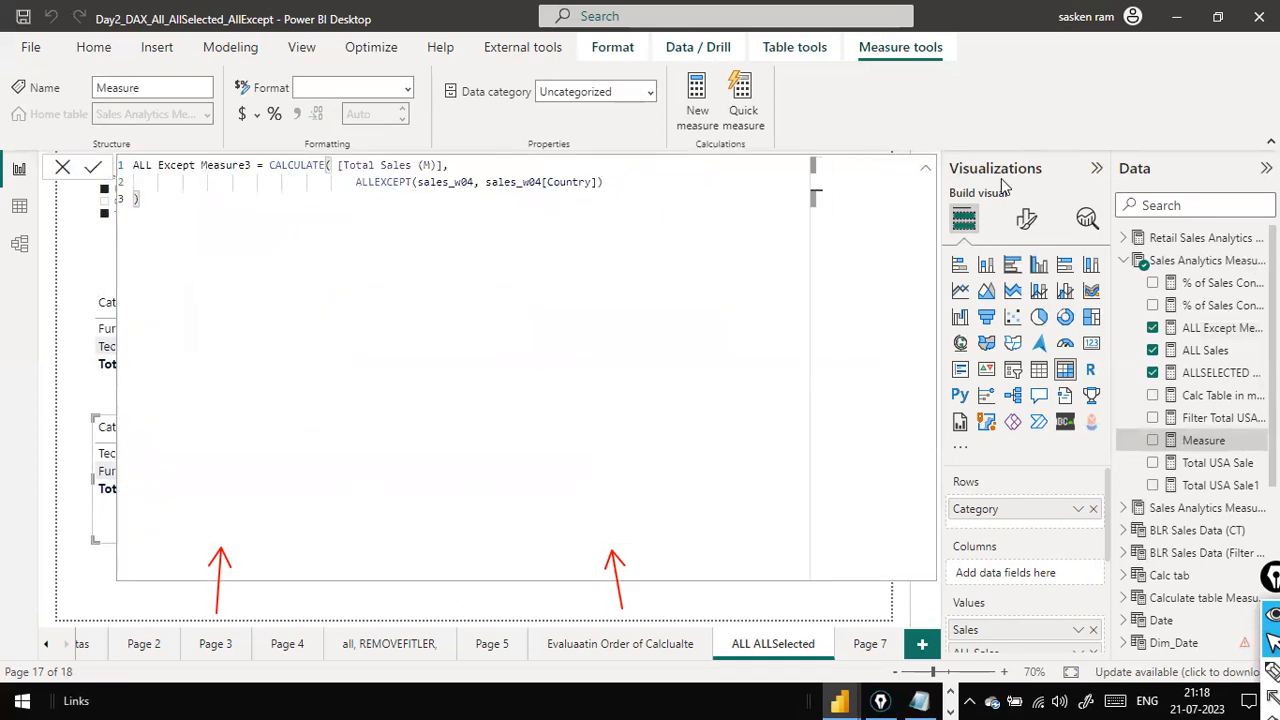
Replace Country with Category in the pasted ALLEXCEPT and add a comma and a new line for another CALCULATE filter
key(Up)
key(Up)
key(ctrl+Right)
key(ctrl+Right)
key(ctrl+Right)
key(Down)
key(ctrl+Right)
key(ctrl+Right)
key(ctrl+Right)
key(ctrl+Left)
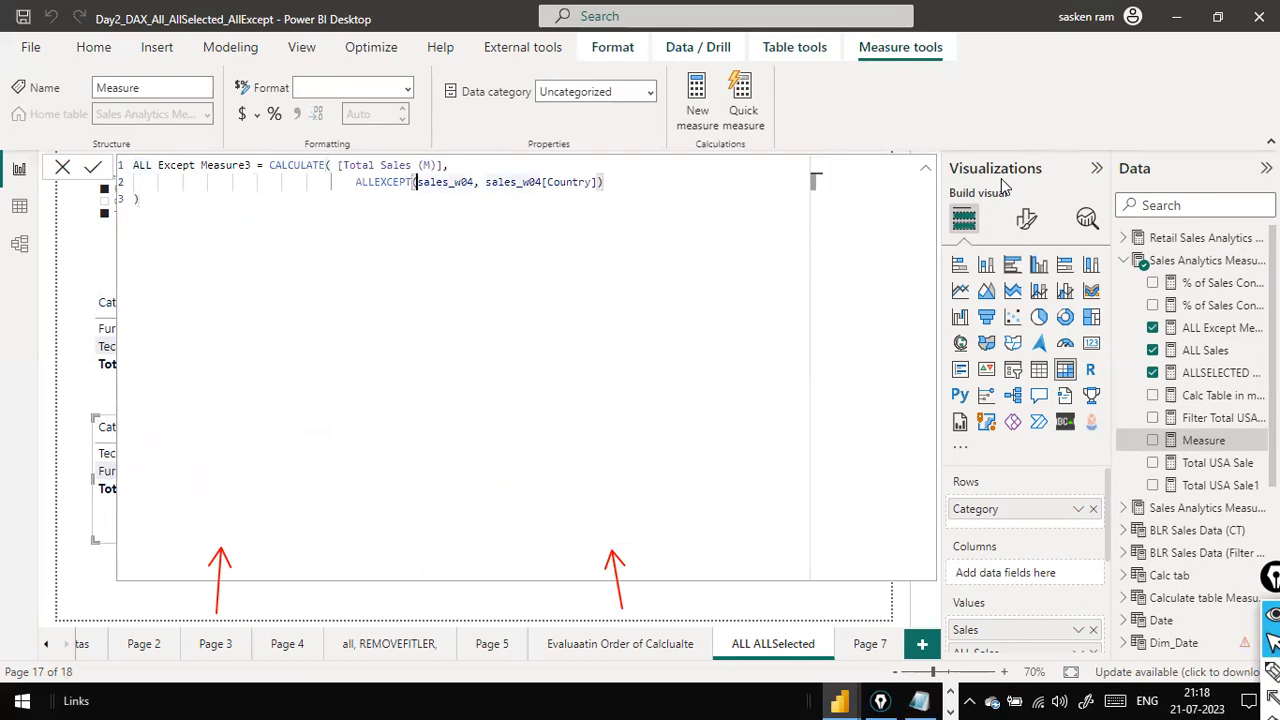
key(ctrl+Right)
key(ctrl+Right)
key(ctrl+Right)
key(ctrl+Left)
key(ctrl+Left)
key(ctrl+Left)
key(ctrl+Right)
key(ctrl+Right)
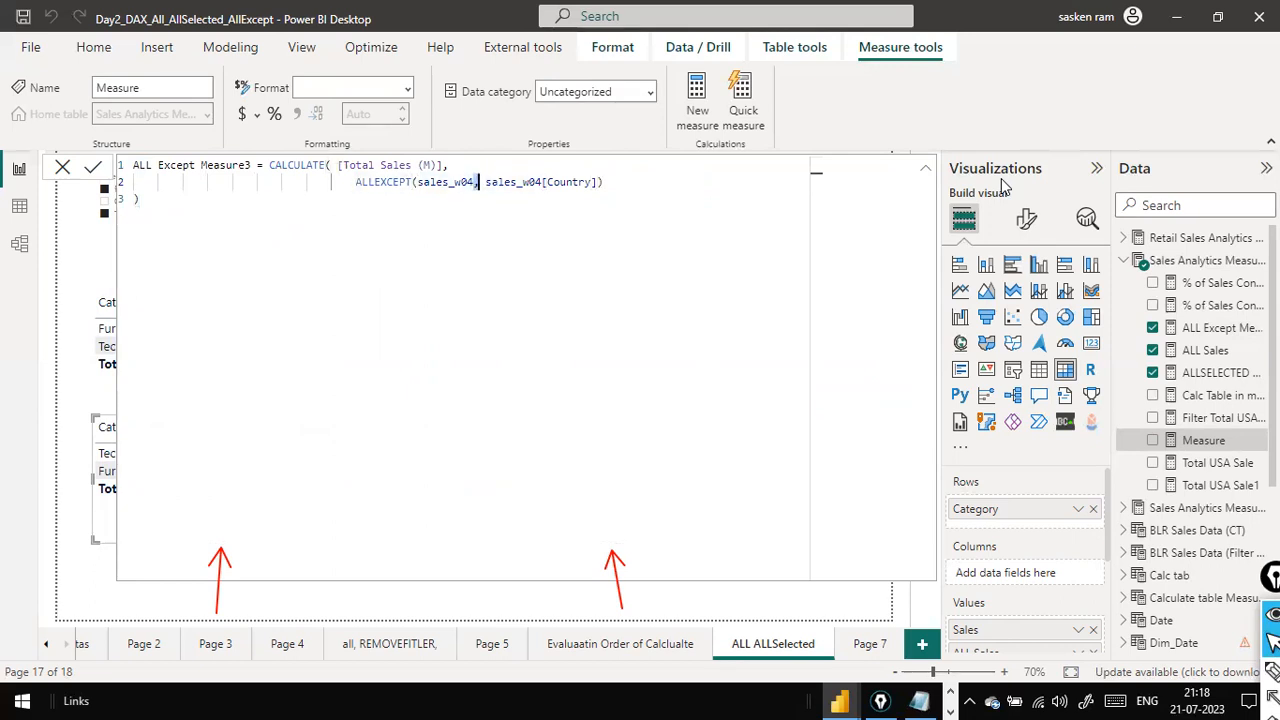
key(ctrl+Right)
key(ctrl+Right)
key(ctrl+shift+Left)
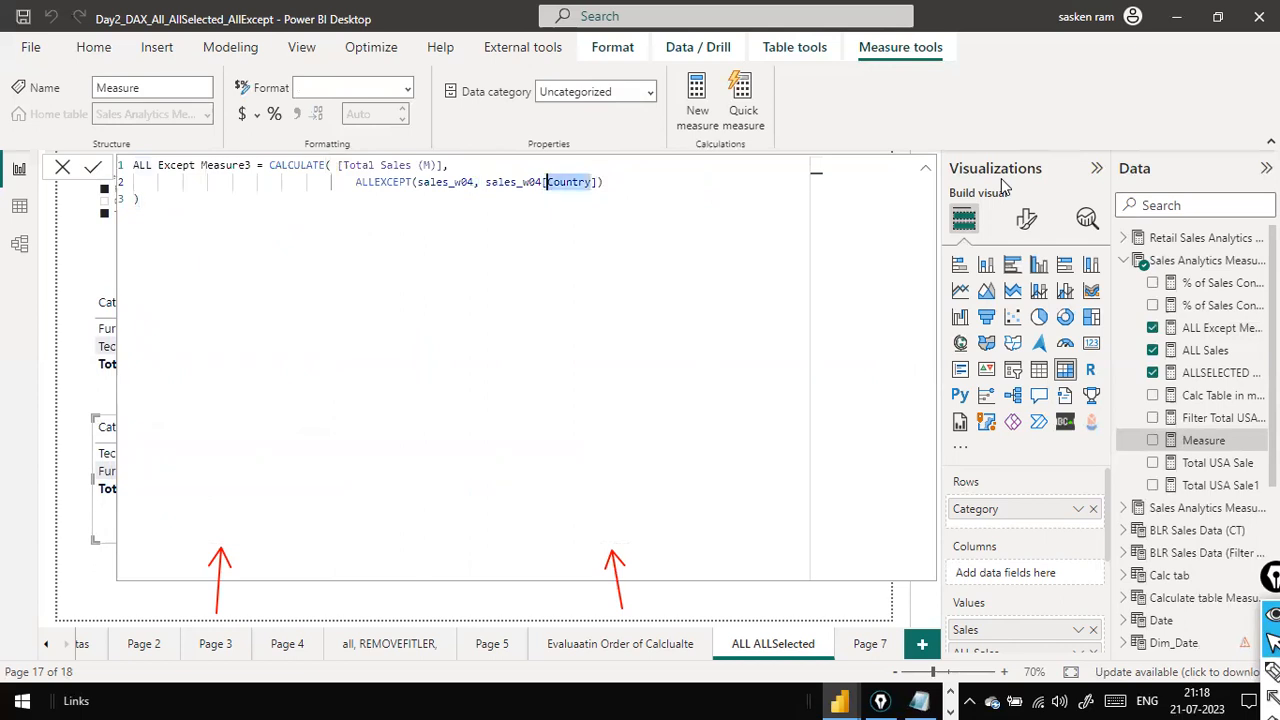
text(Category)
key(Tab)
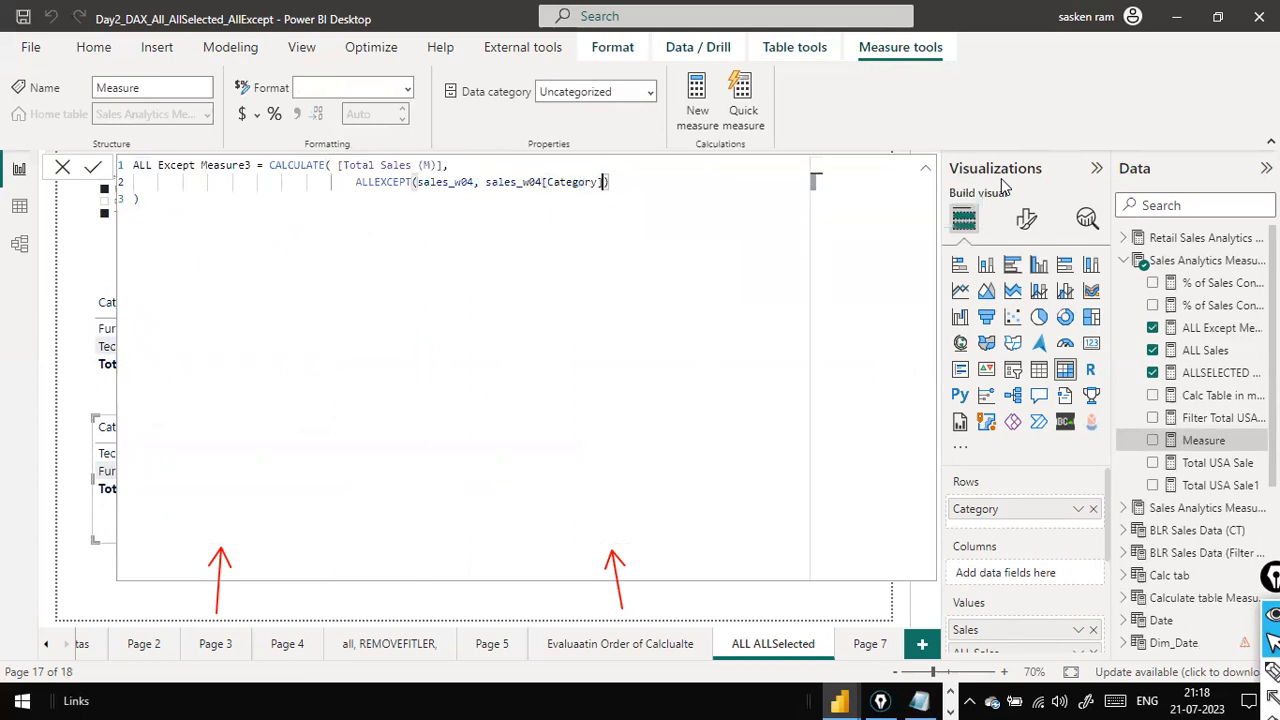
text(/)
key(BackSpace)
text(,)
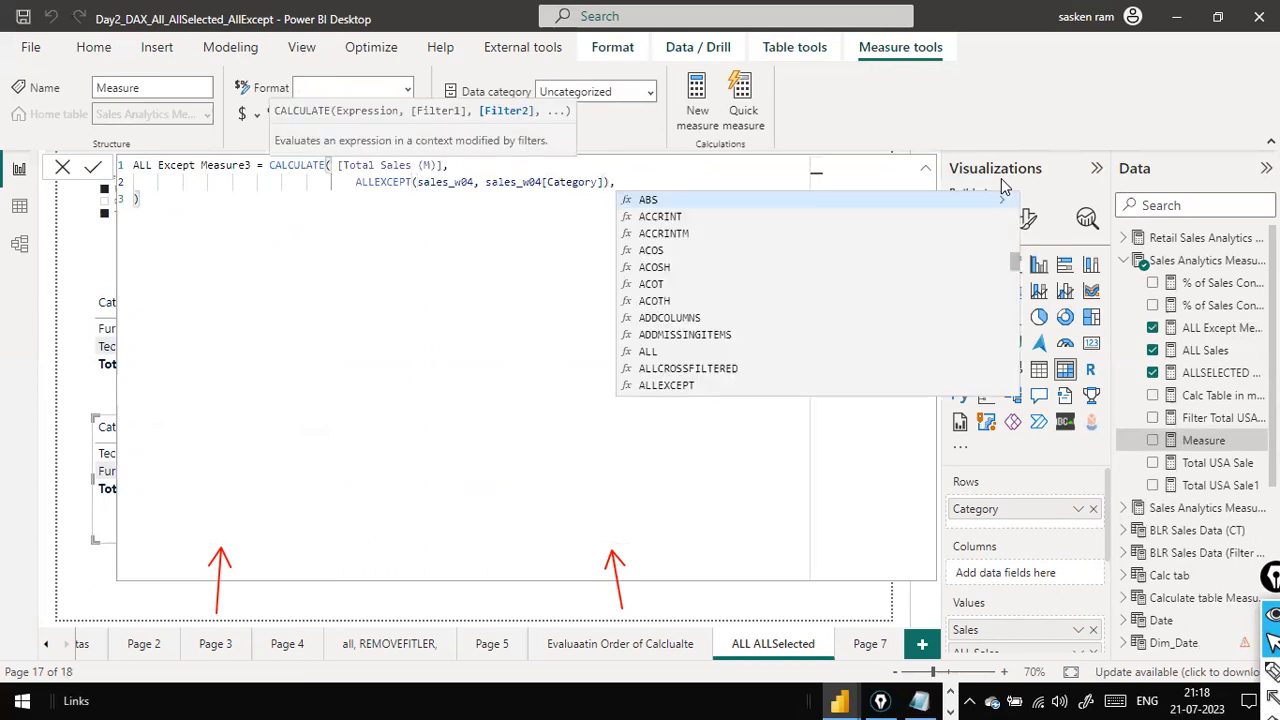
key(shift+Return)
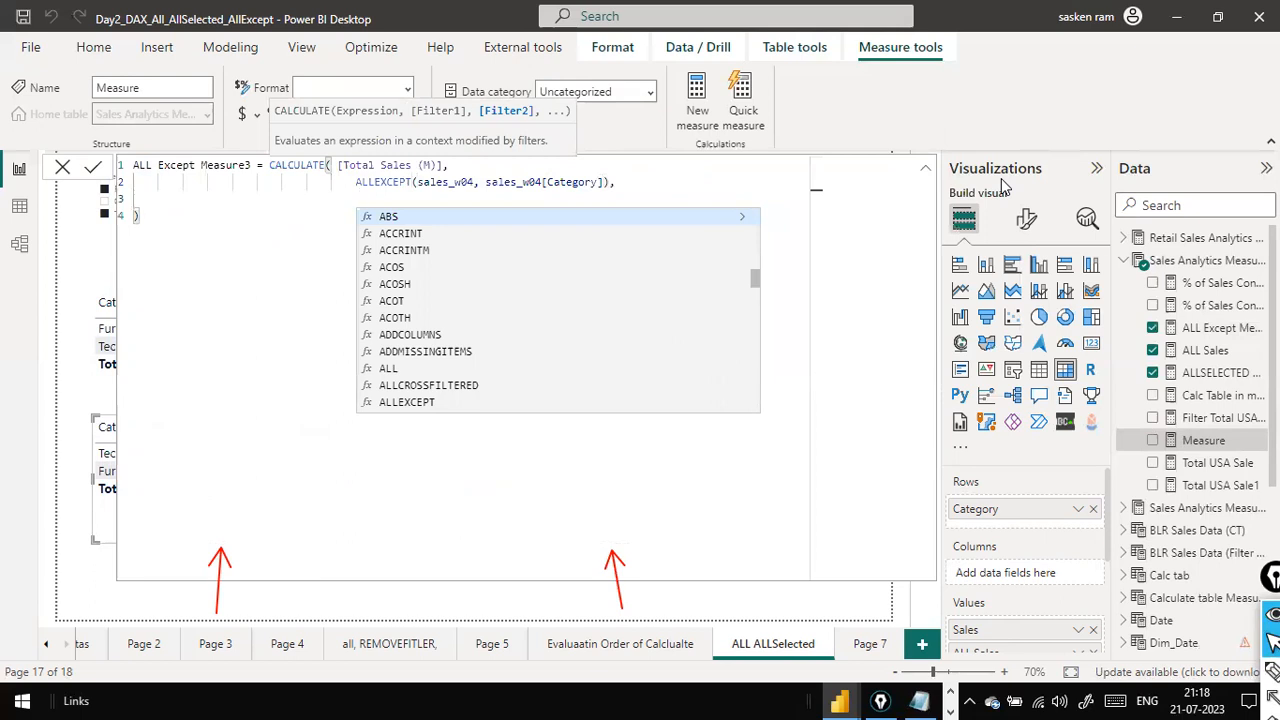
text(Catego)
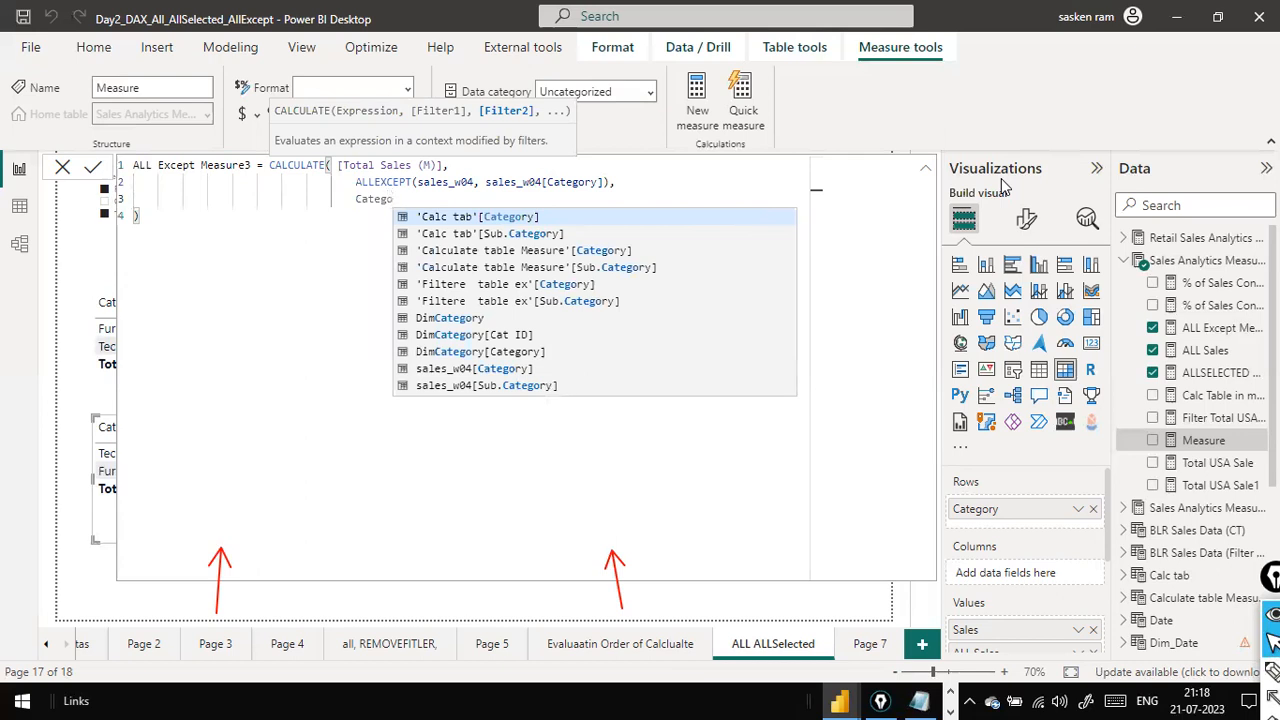
text(ry)
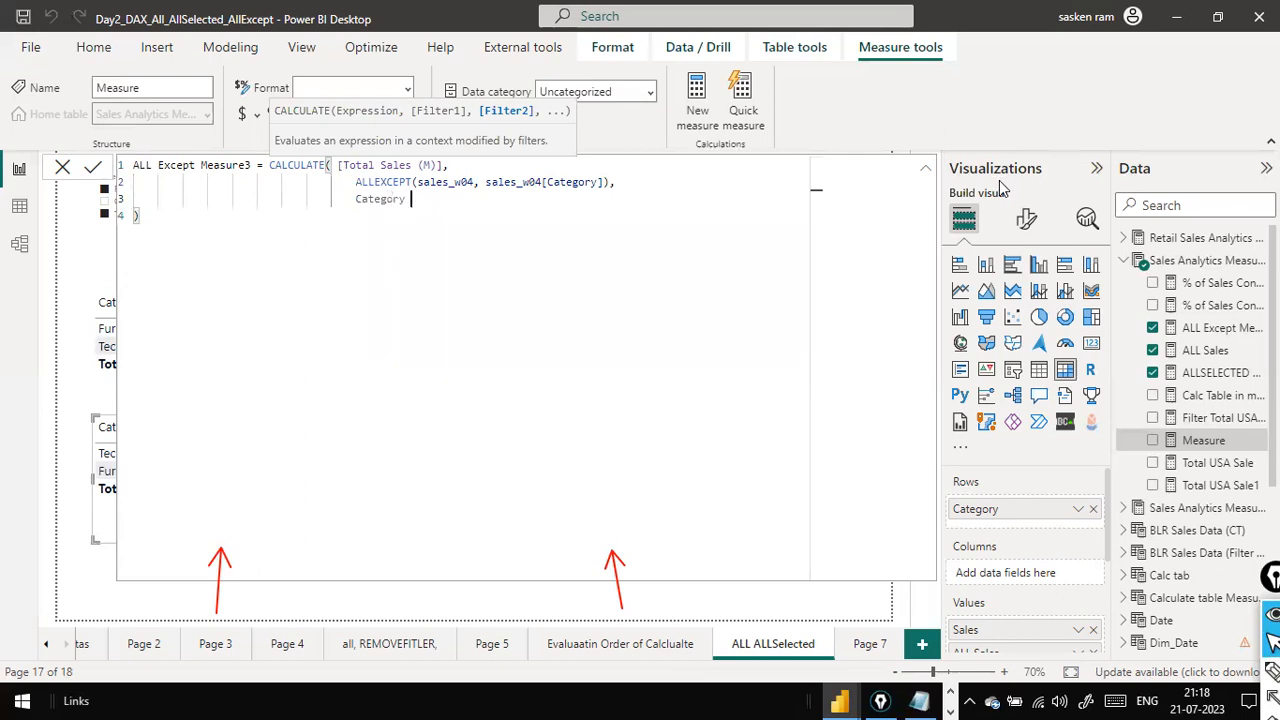
key(BackSpace)
key(BackSpace)
key(BackSpace)
key(BackSpace)
key(BackSpace)
key(BackSpace)
key(BackSpace)
key(BackSpace)
key(BackSpace)
text(Country )
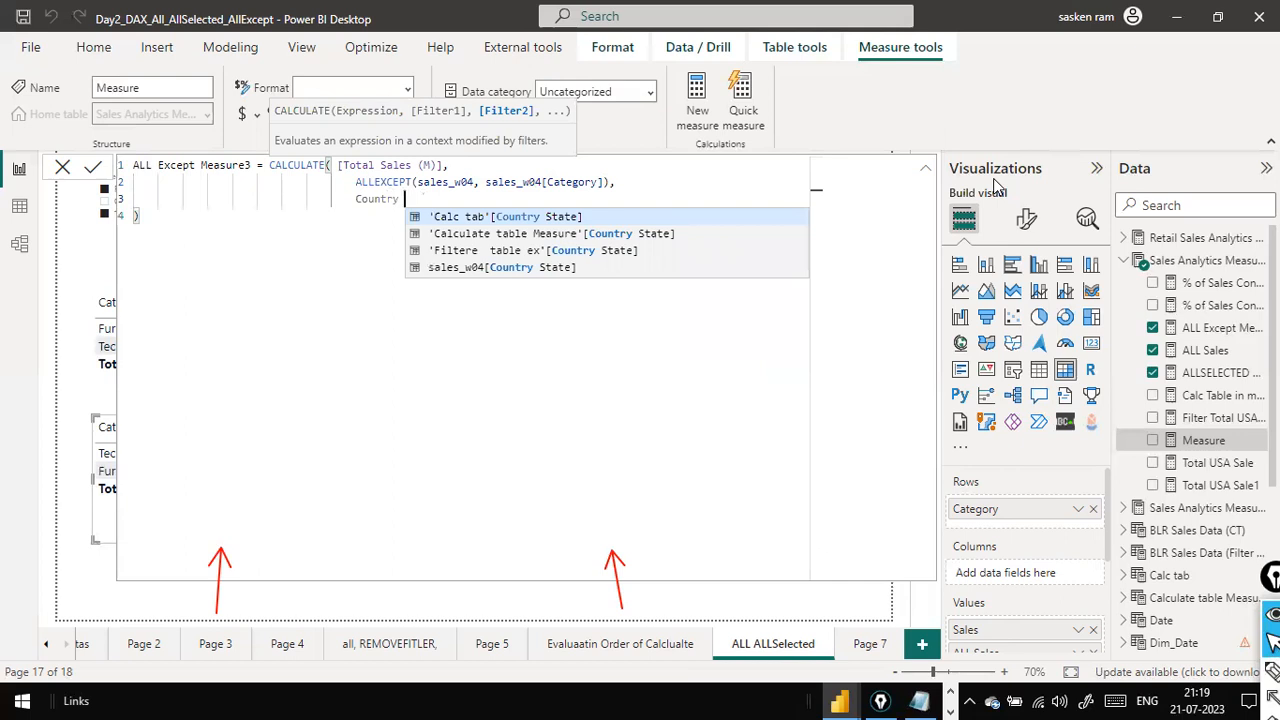
text(= ')
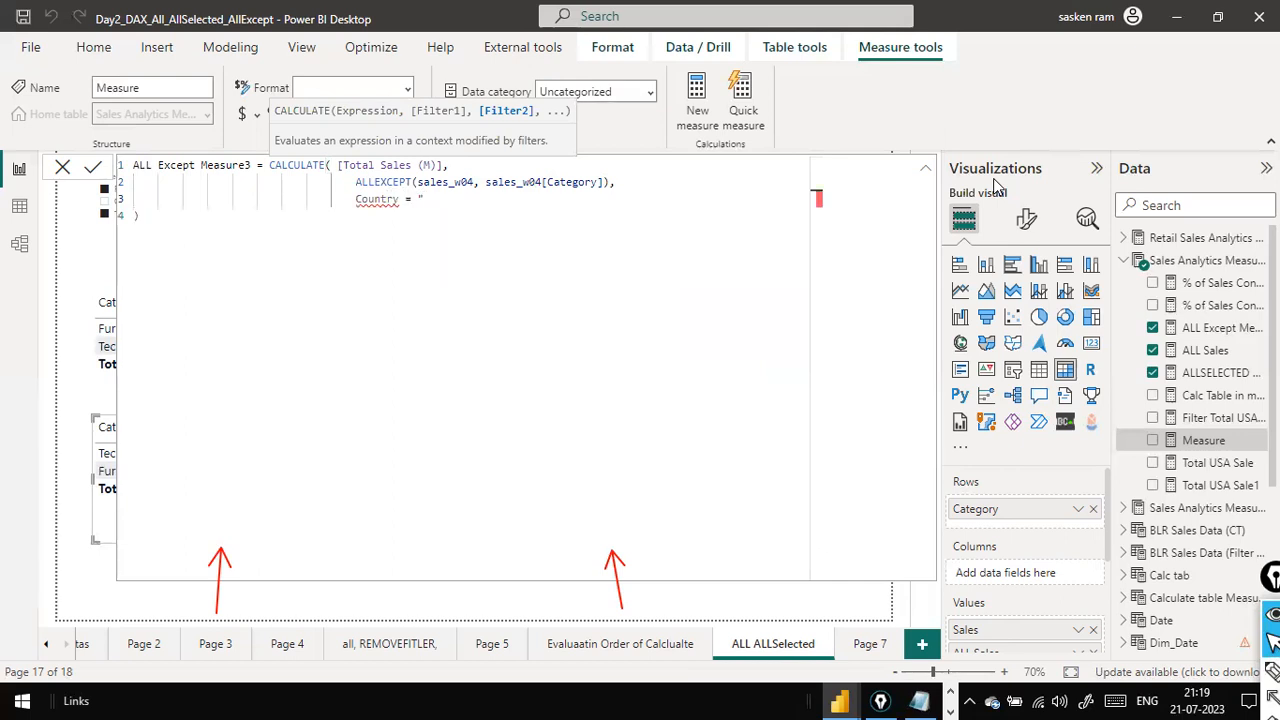
key(BackSpace)
key(BackSpace)
key(BackSpace)
key(BackSpace)
key(BackSpace)
key(BackSpace)
key(BackSpace)
key(BackSpace)
key(BackSpace)
key(BackSpace)
key(BackSpace)
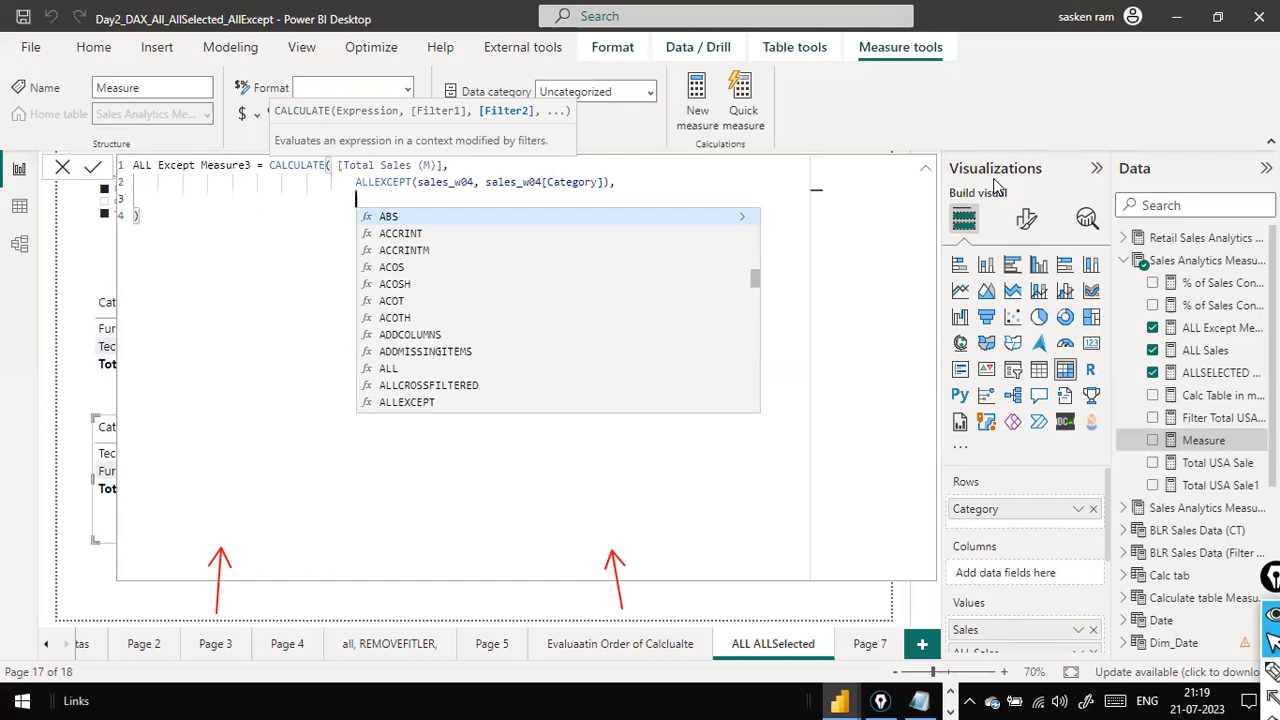
Add the filter sales_w04[Country] = "United States" on the third line of the CALCULATE formula
text(Country)
key(Down)
key(Down)
key(Down)
key(Tab)
text(= "U)
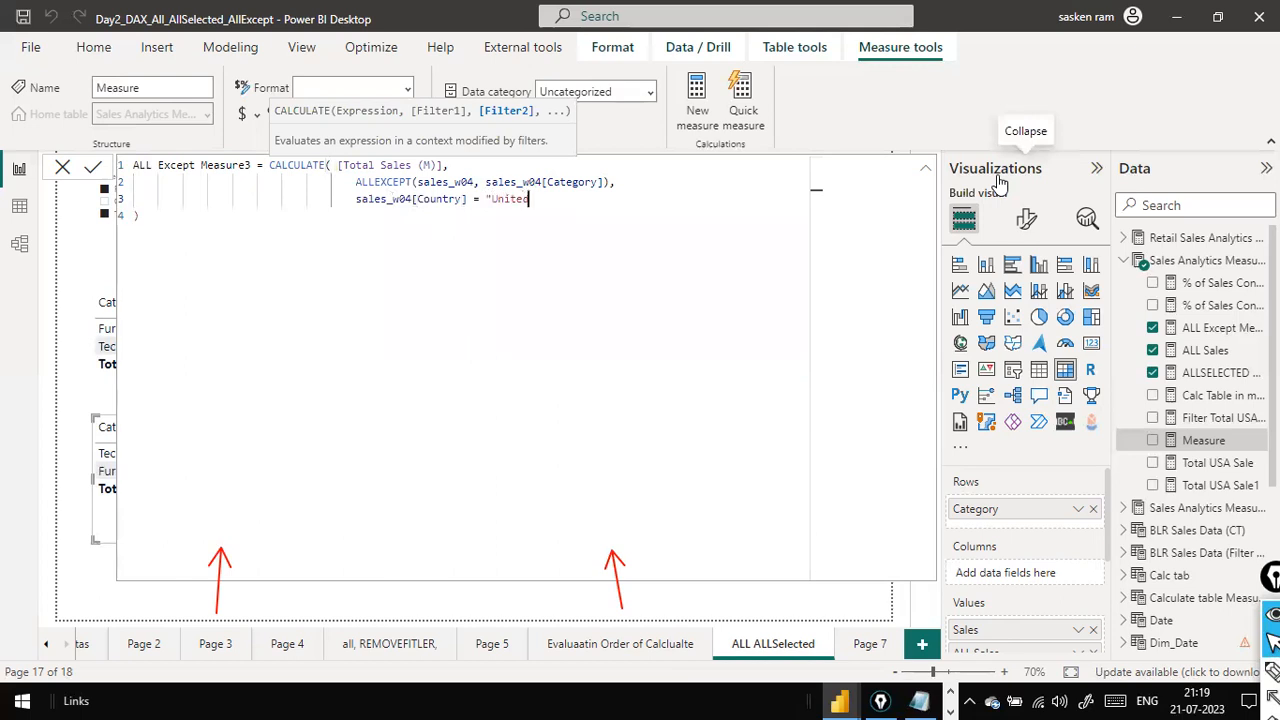
text(te")
key(Right)
Change the measure name in the formula to ALL Except Measure4
key(Left)
key(Left)
key(Left)
key(Up)
key(Up)
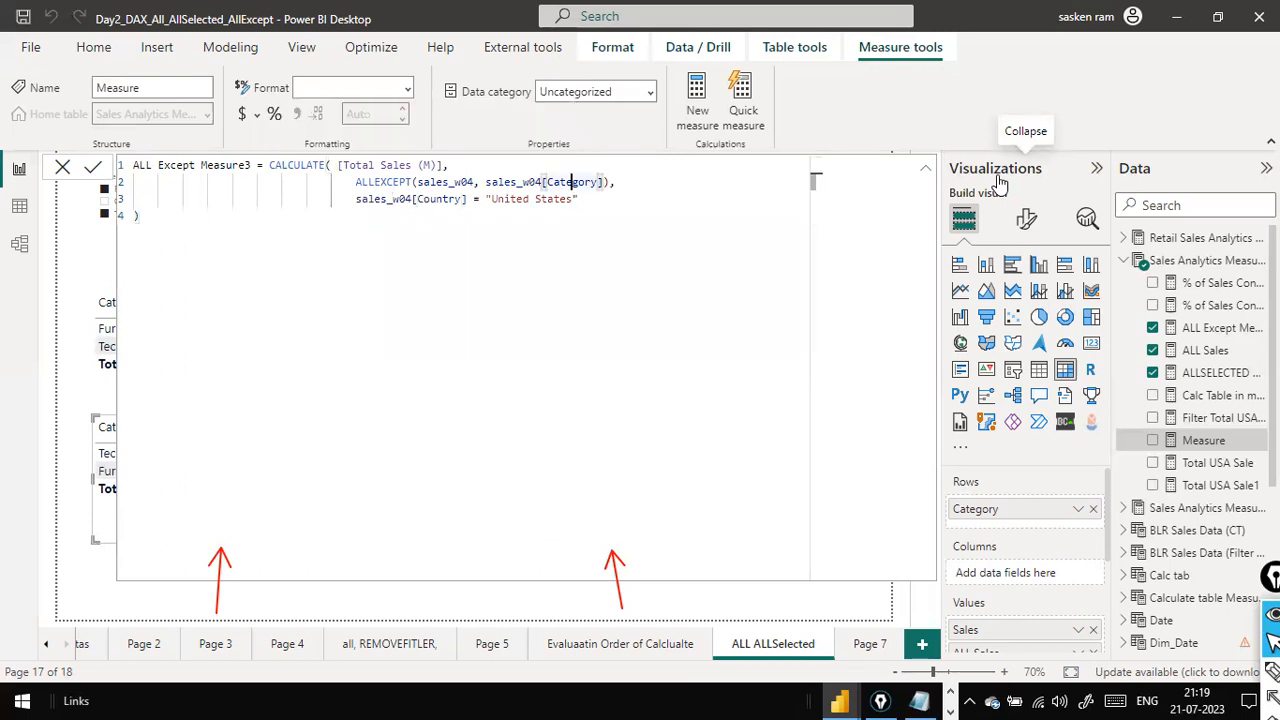
key(Left)
key(Left)
key(Left)
key(Left)
key(Left)
key(Left)
key(Left)
key(Left)
key(Left)
key(Left)
key(Left)
key(Left)
key(Left)
key(Left)
key(Left)
key(Left)
key(Left)
key(Left)
key(Left)
key(Left)
key(Left)
key(Left)
key(Left)
key(Left)
key(Left)
key(Left)
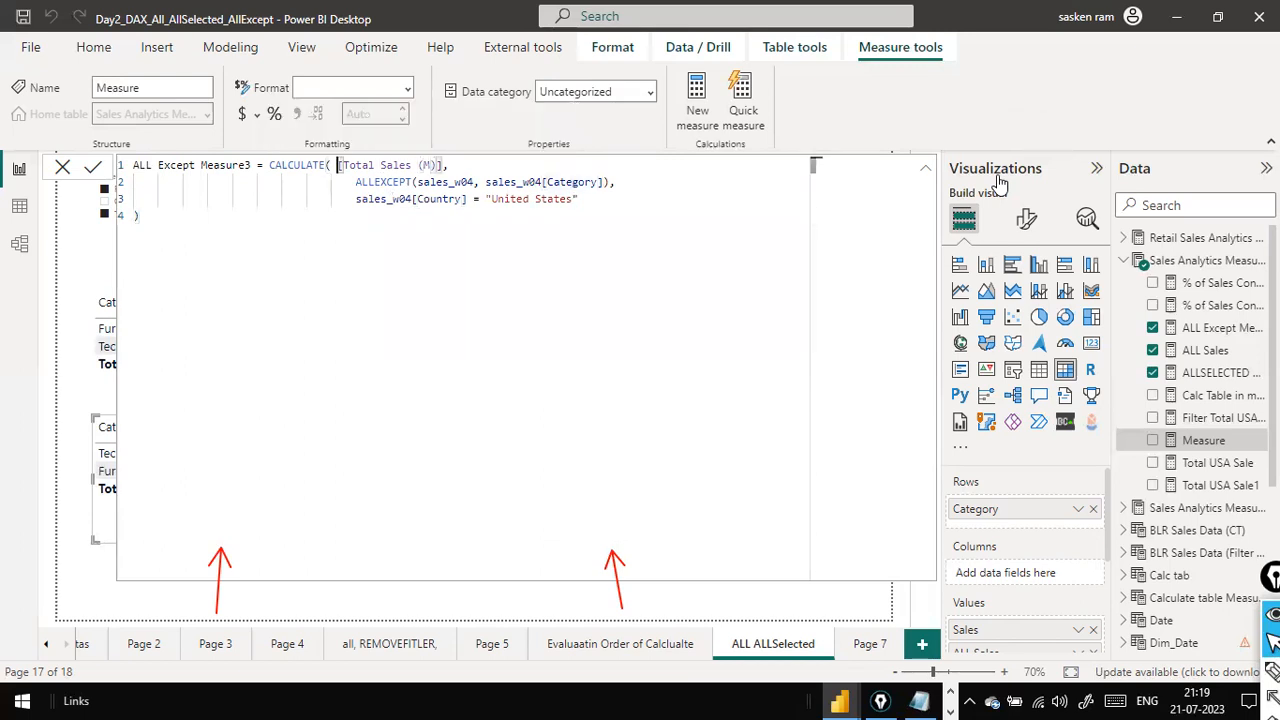
key(BackSpace)
text(4)
key(ctrl+a)
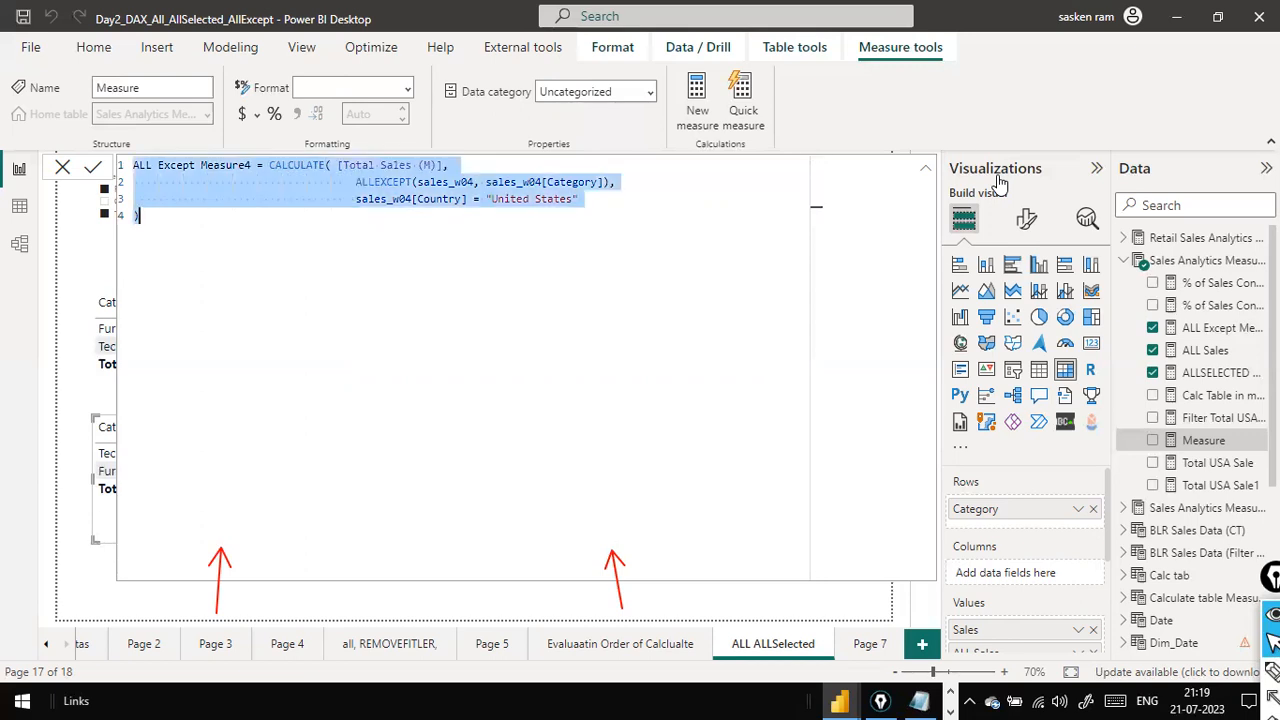
key(Right)
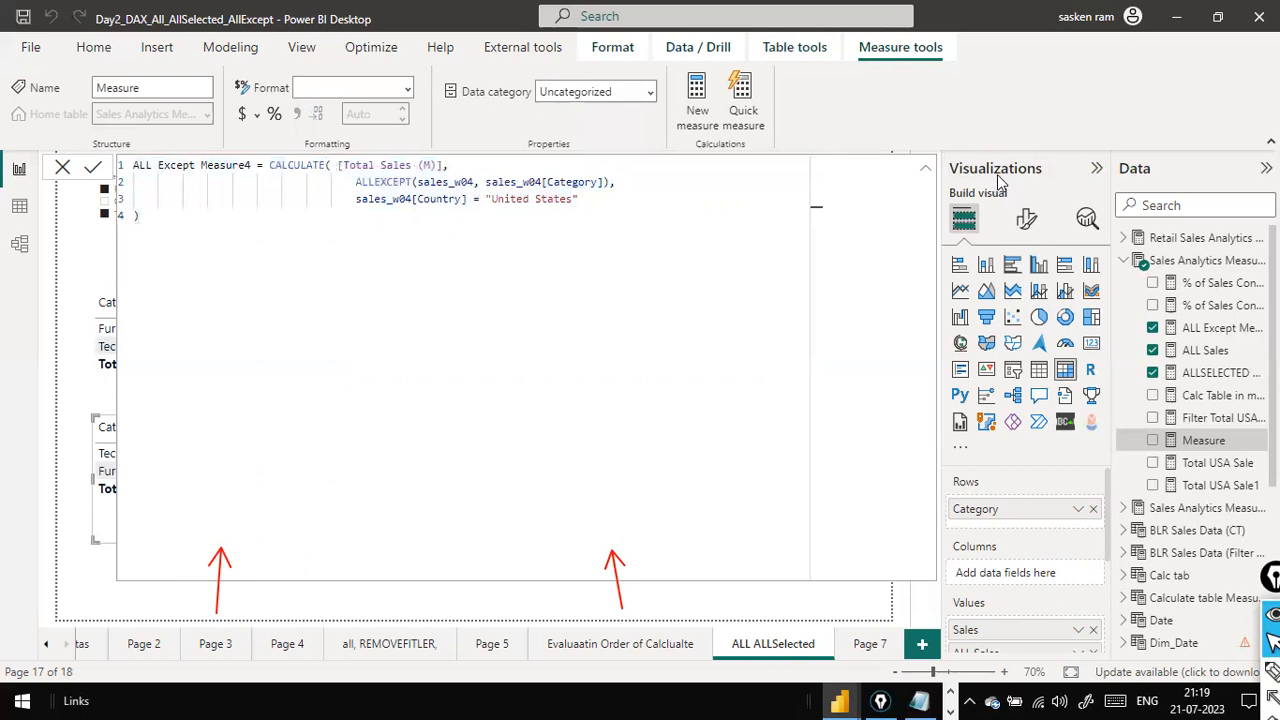
Commit the ALL Except Measure4 formula and add the measure to the lower matrix
click(93, 168)
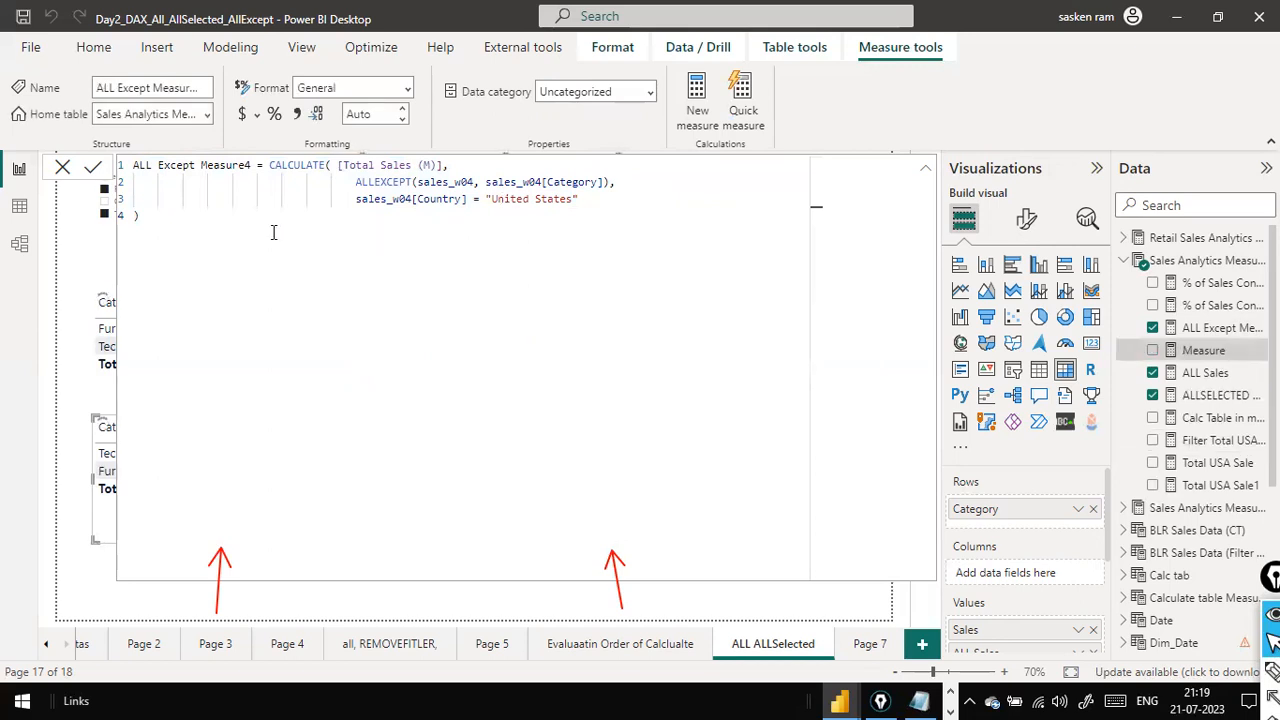
click(62, 167)
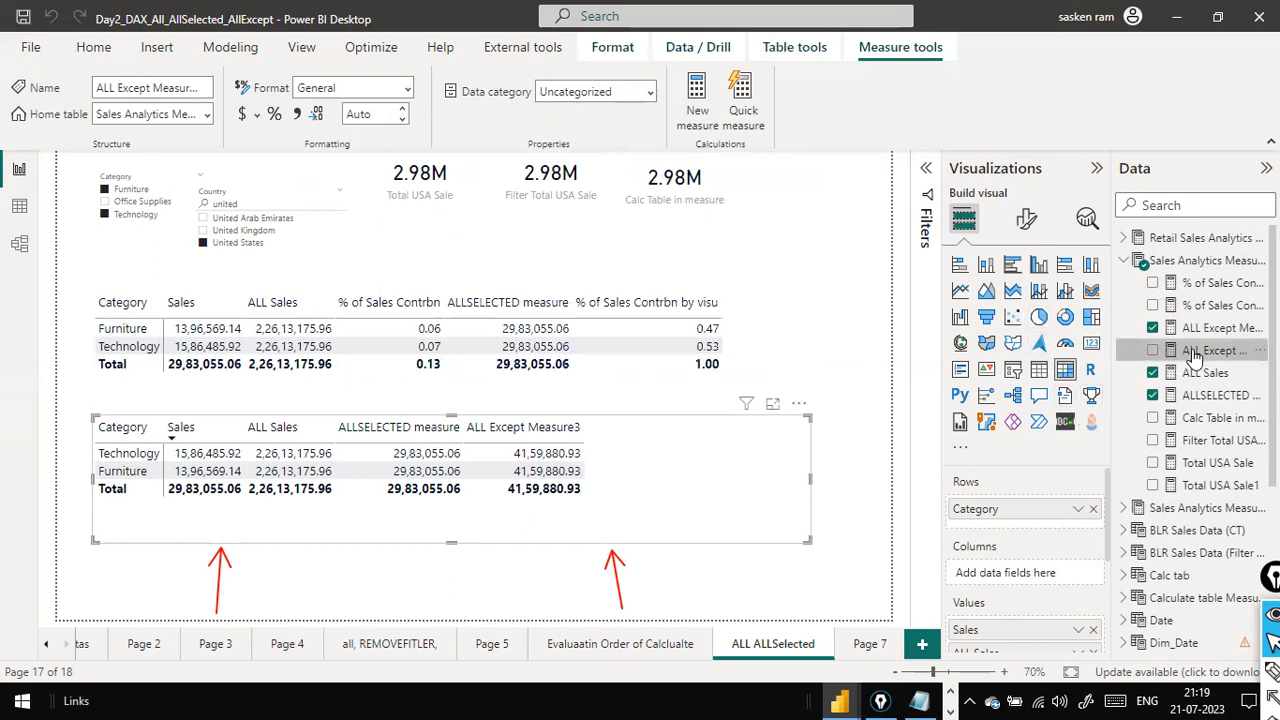
click(1153, 352)
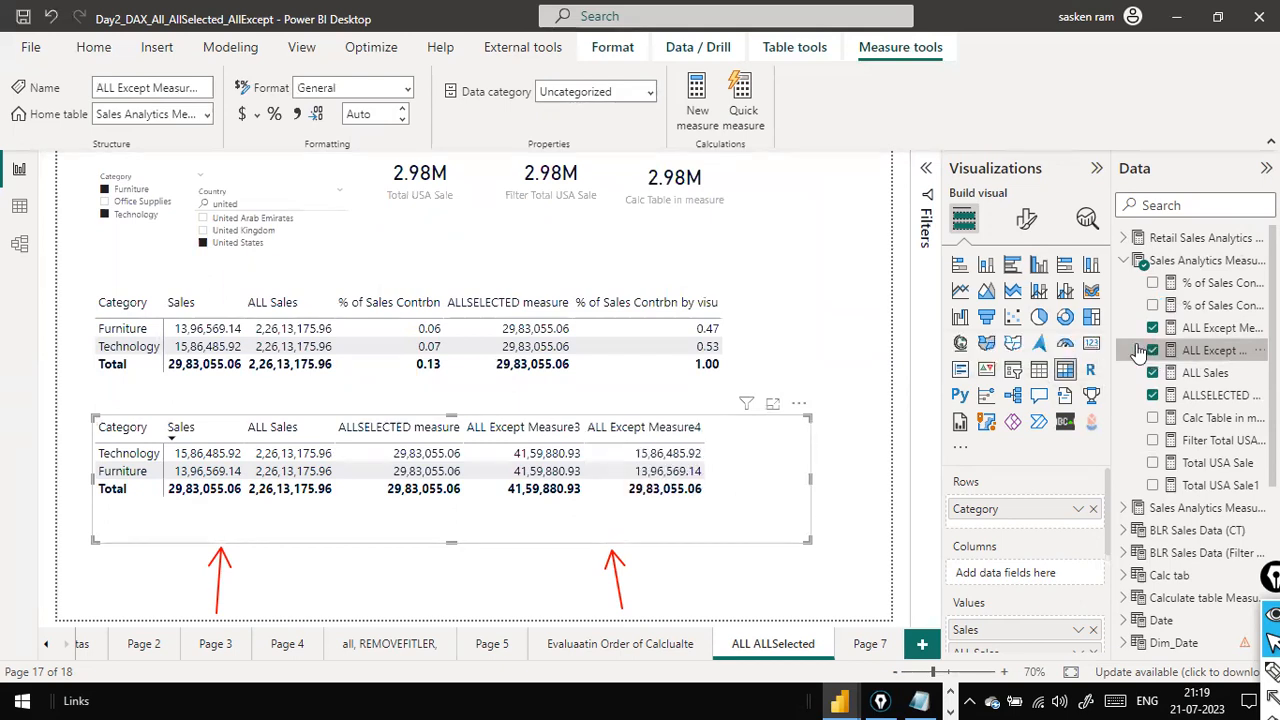
click(523, 427)
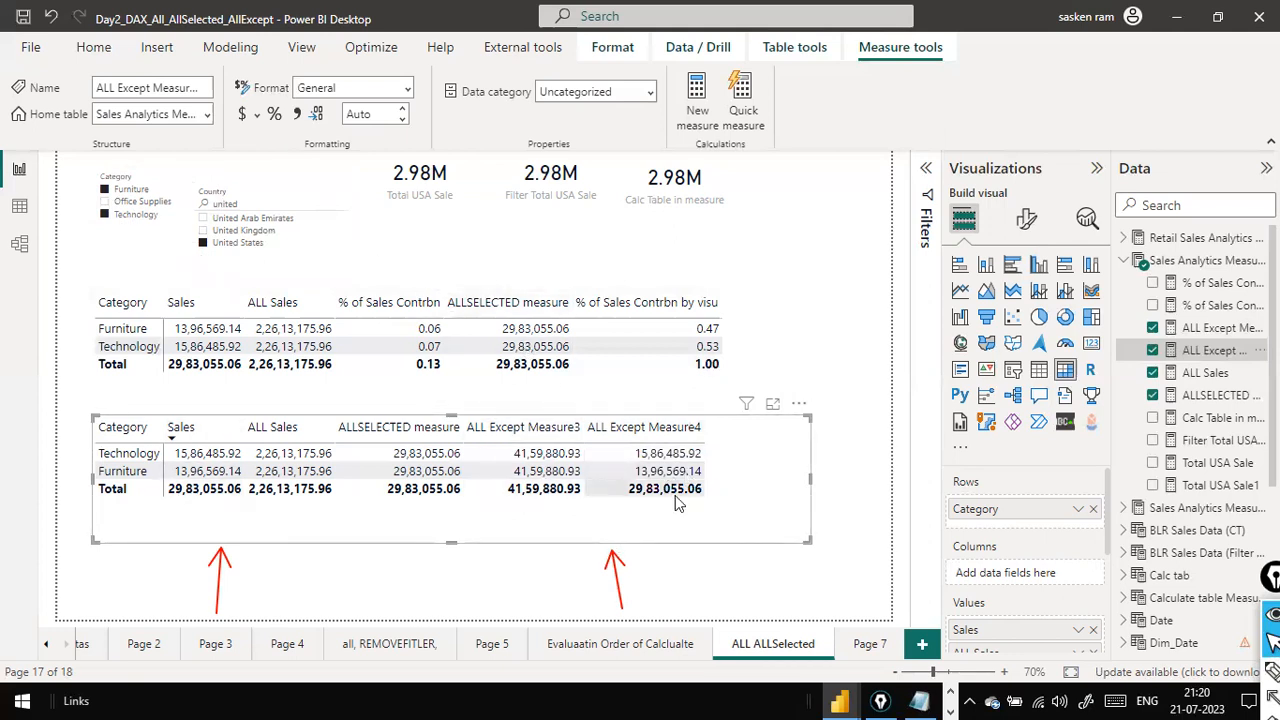
Compare the formulas of ALL Except Measure3, ALL Except Measure4 and ALL Sales, focusing on the ALLEXCEPT columns and the Country filter
click(1205, 328)
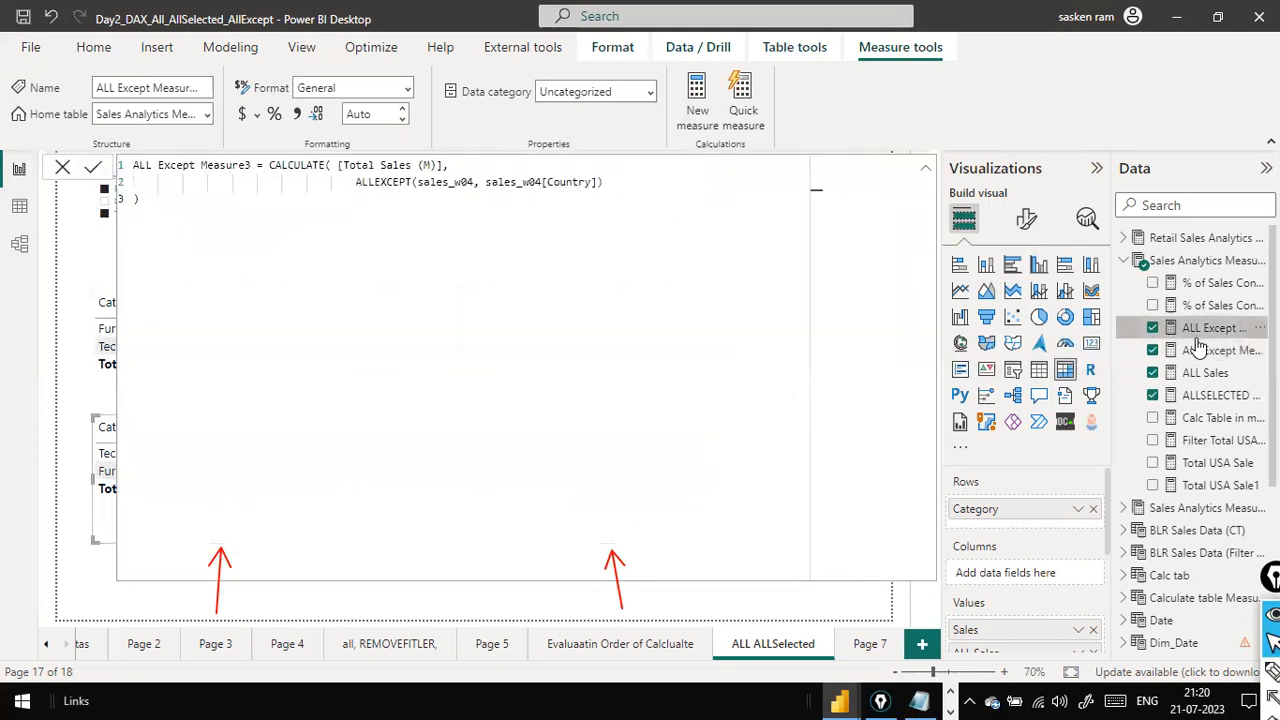
click(1200, 352)
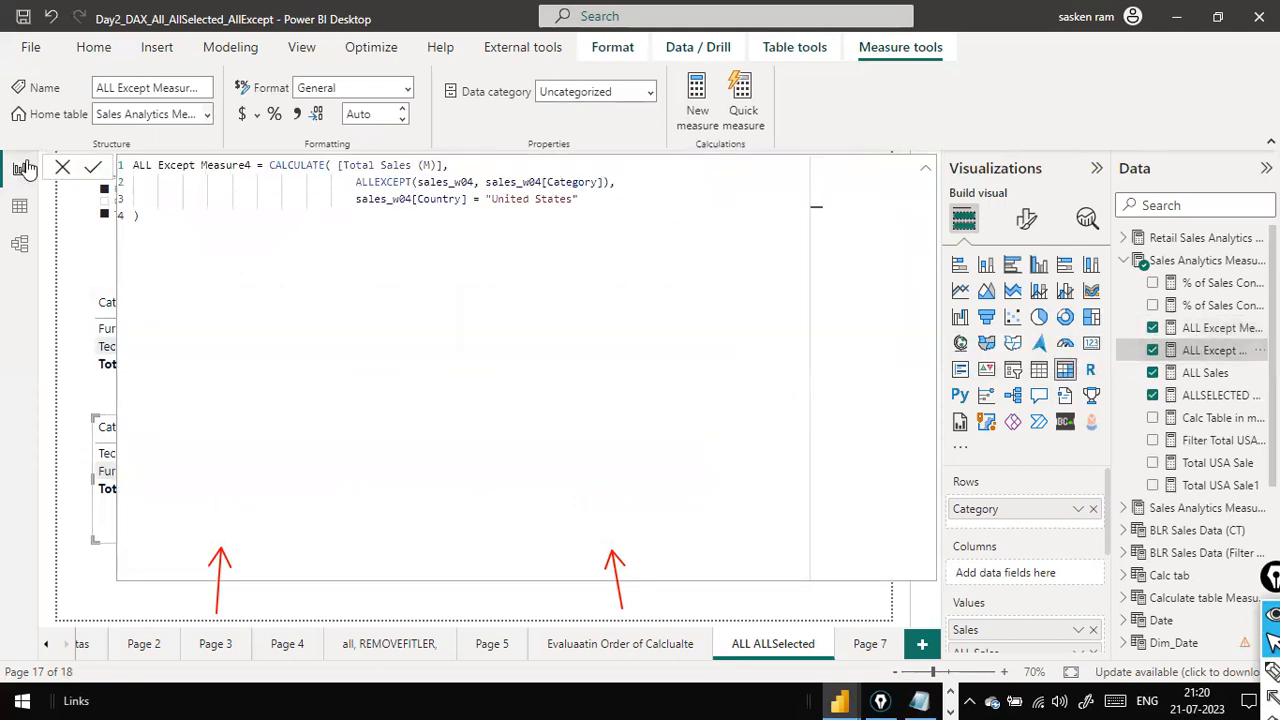
click(62, 170)
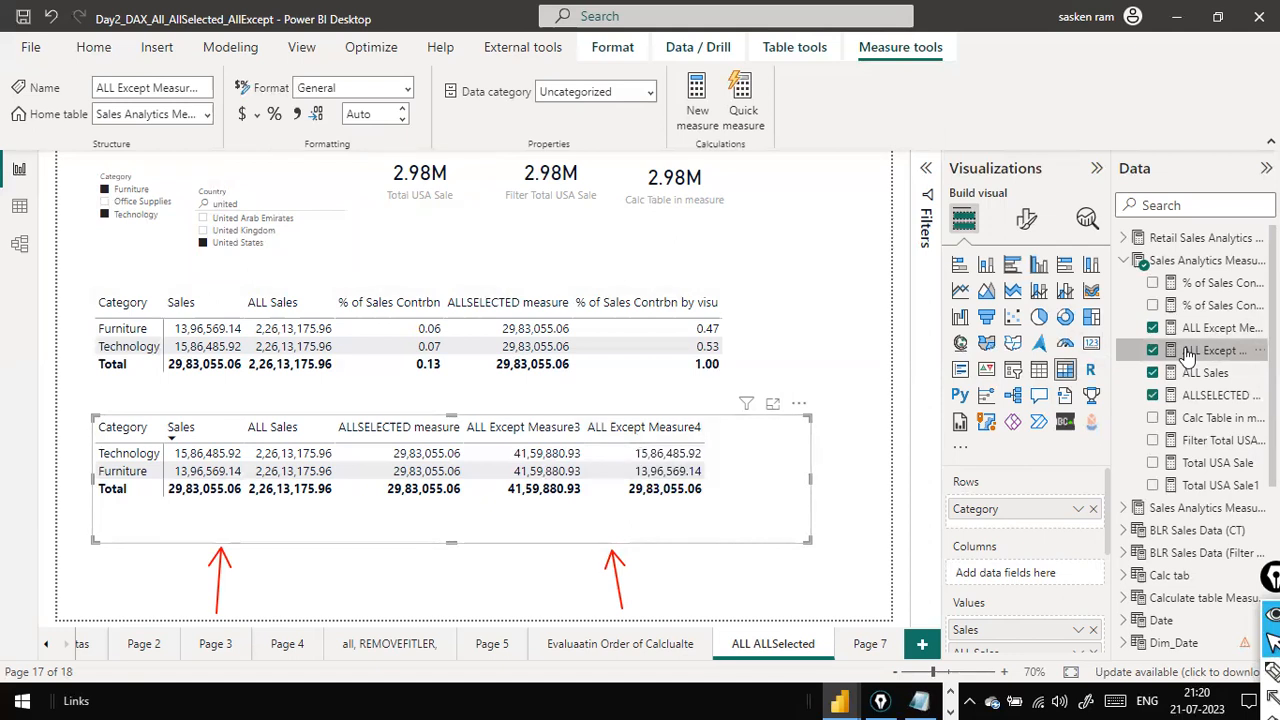
click(1205, 372)
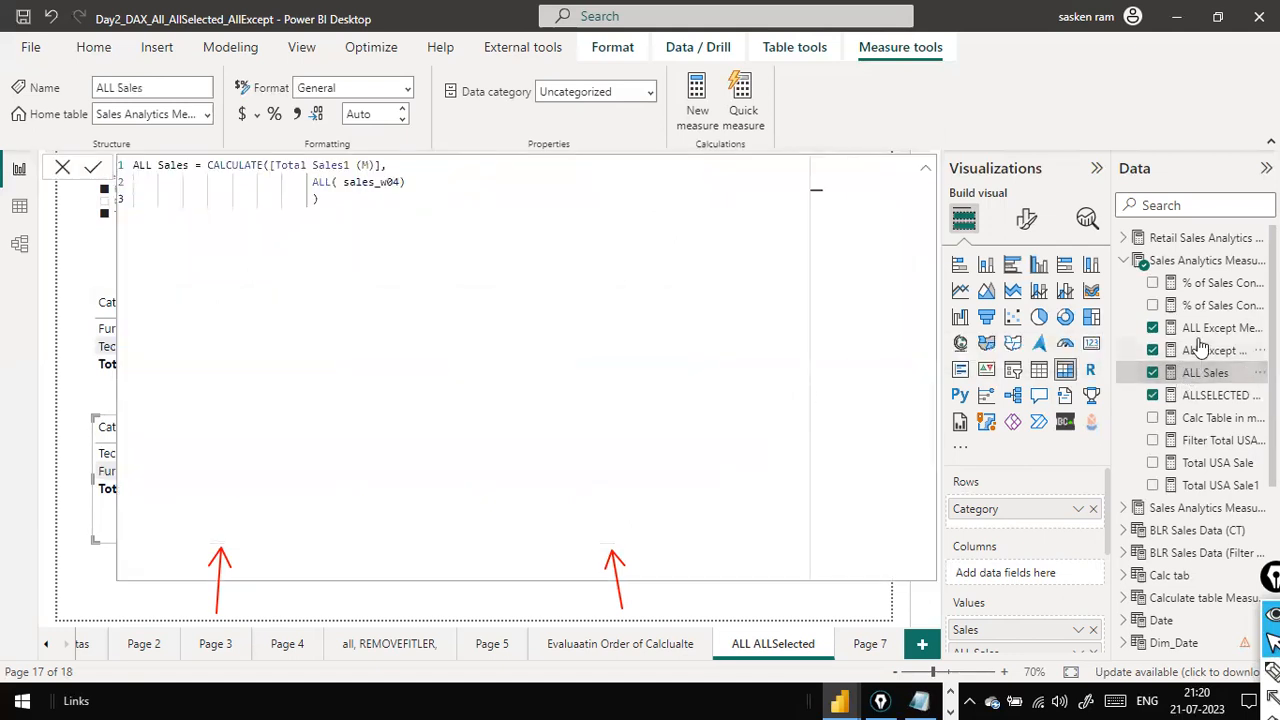
click(1203, 349)
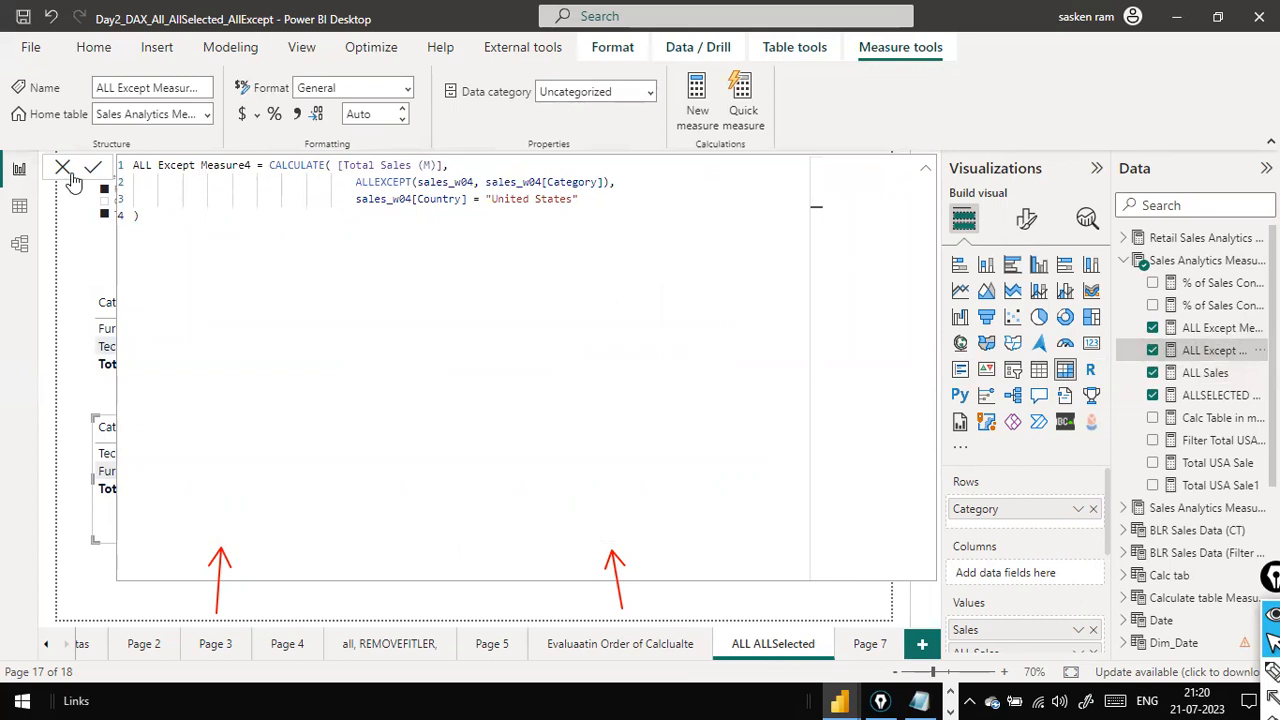
double_click(464, 200)
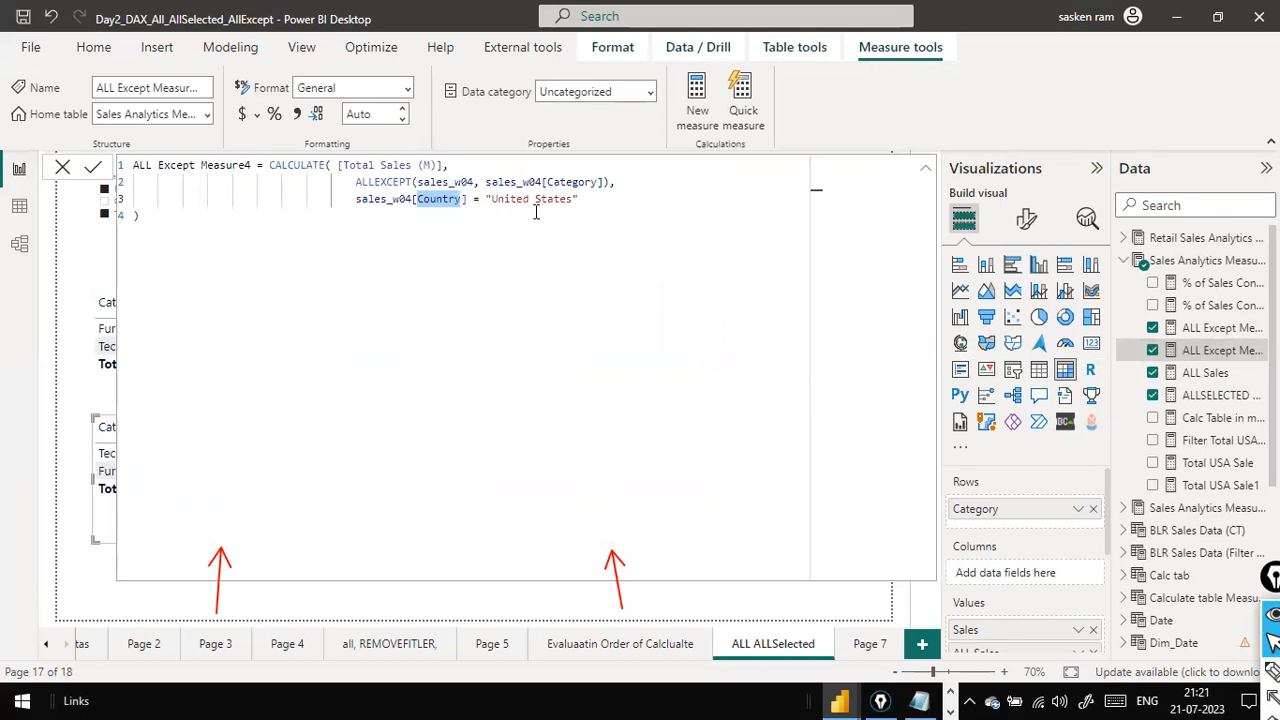
click(55, 169)
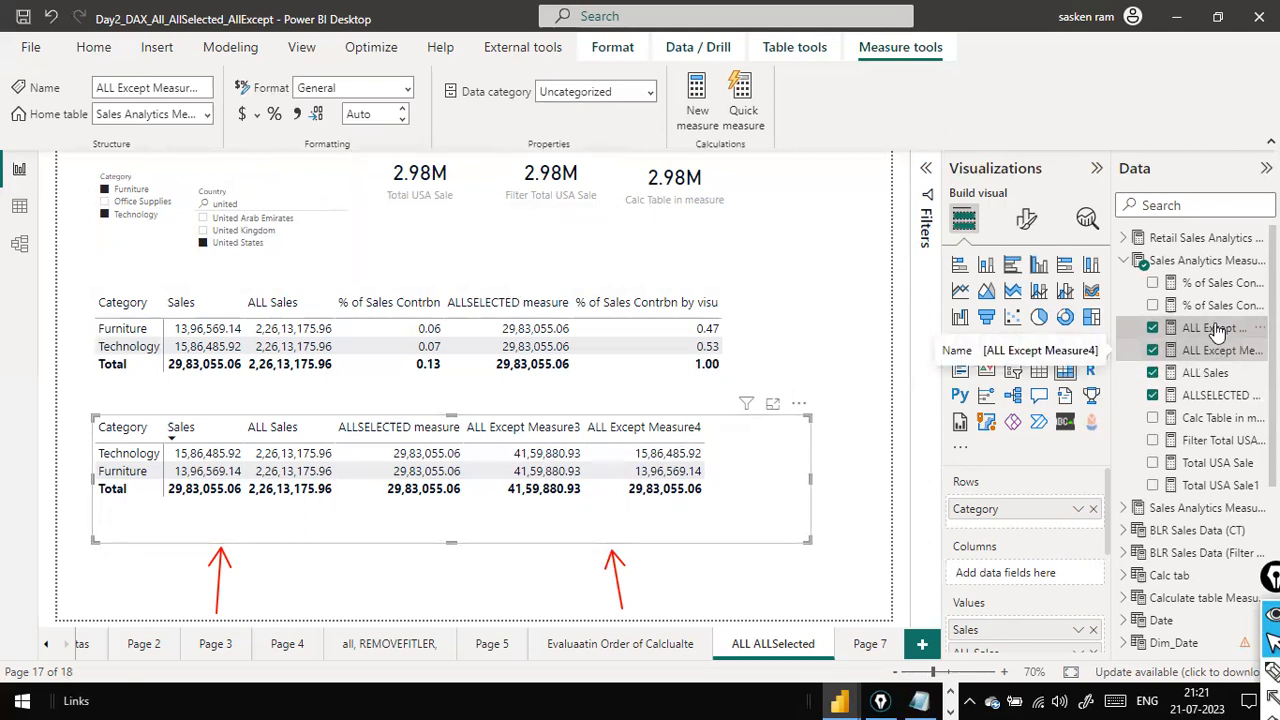
click(1216, 330)
click(546, 184)
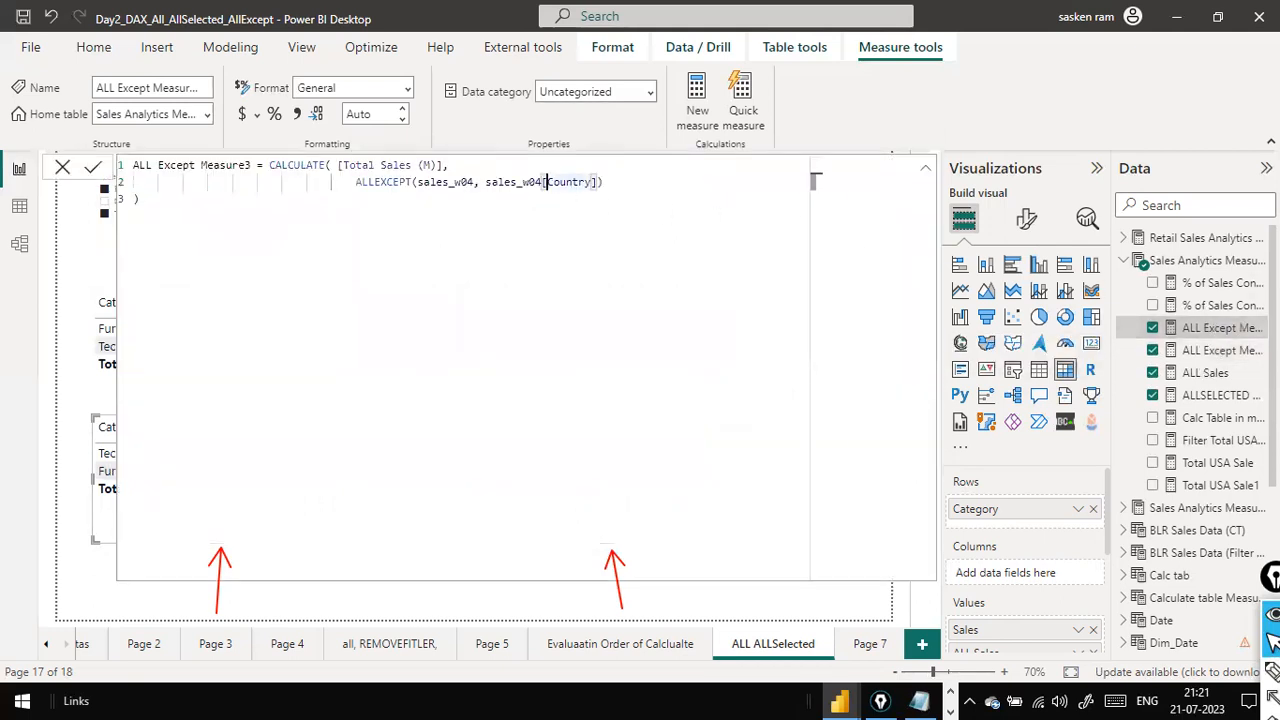
click(1190, 352)
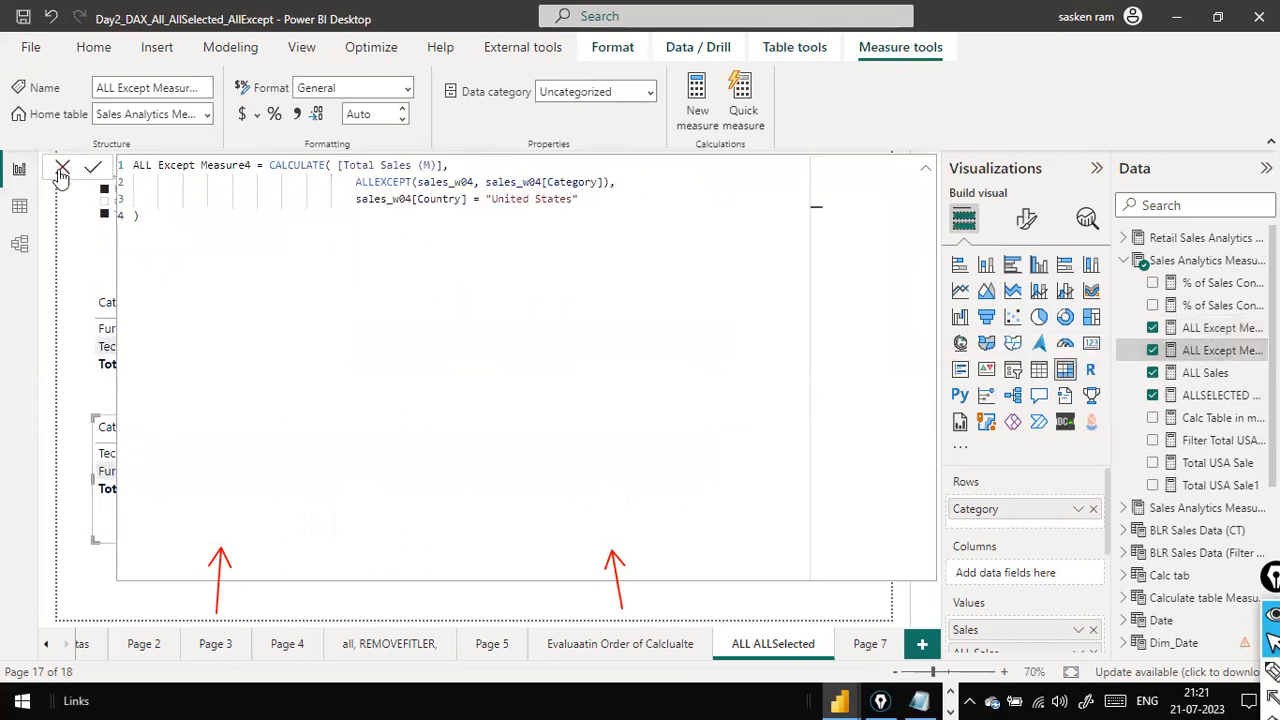
click(62, 167)
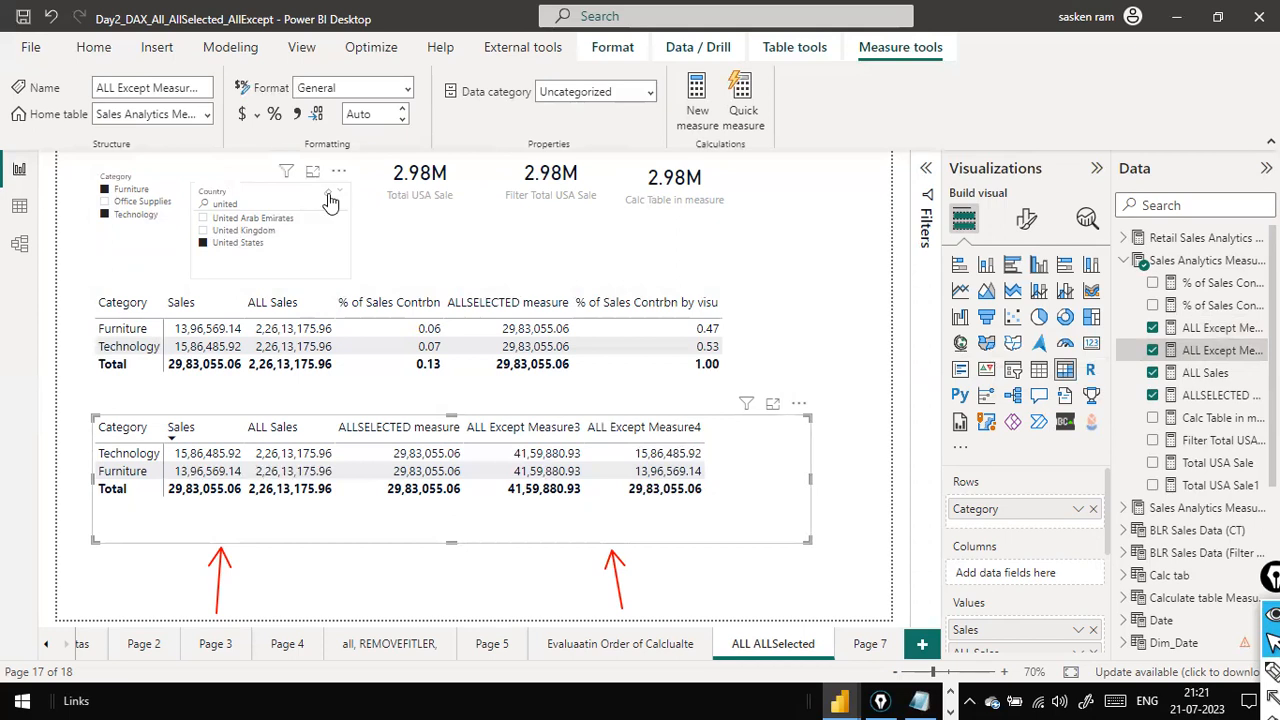
Clear the Country slicer's selection, move the slicer closer to the Total USA Sale card, and review the ALL Except Measure4 formula
click(329, 196)
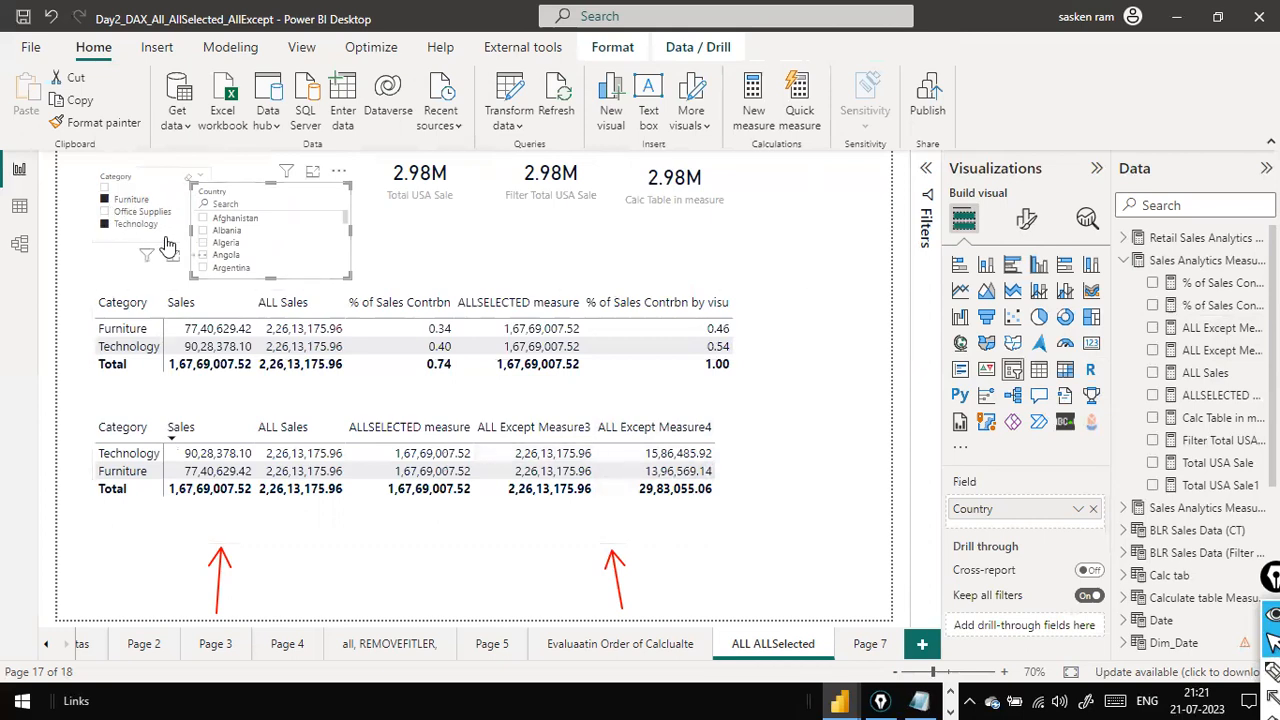
drag(296, 195, 327, 179)
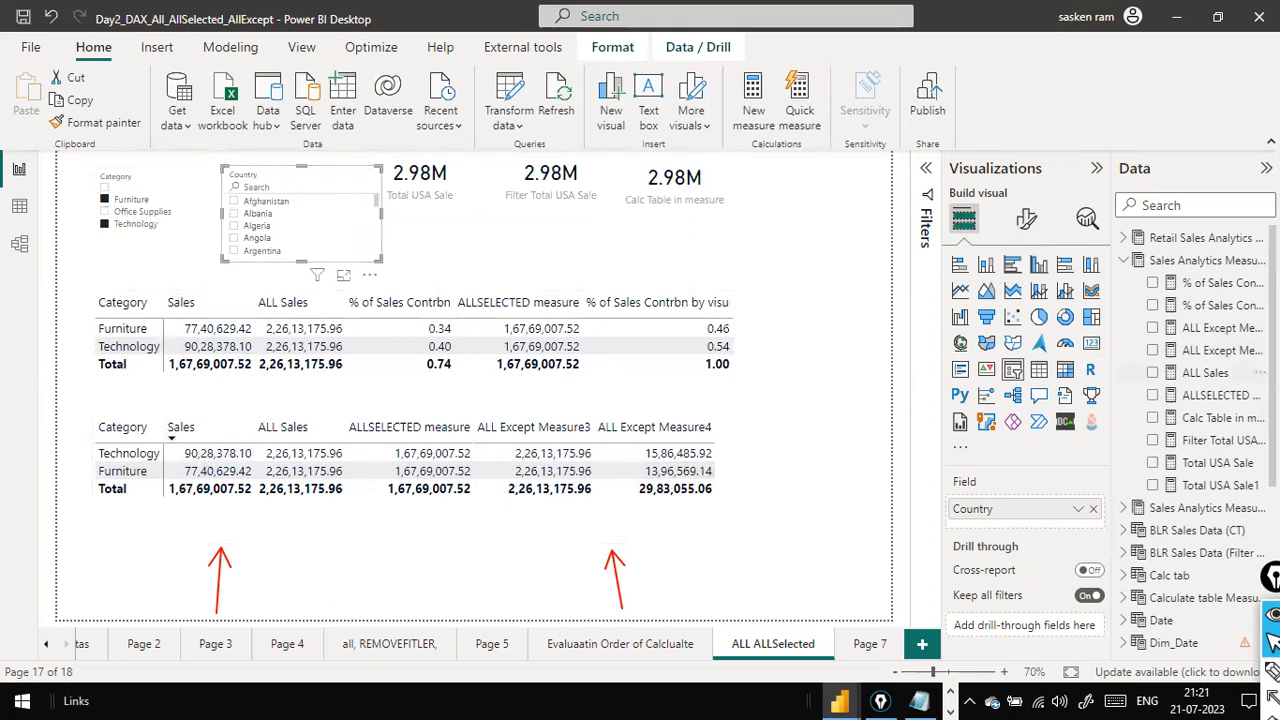
click(1215, 350)
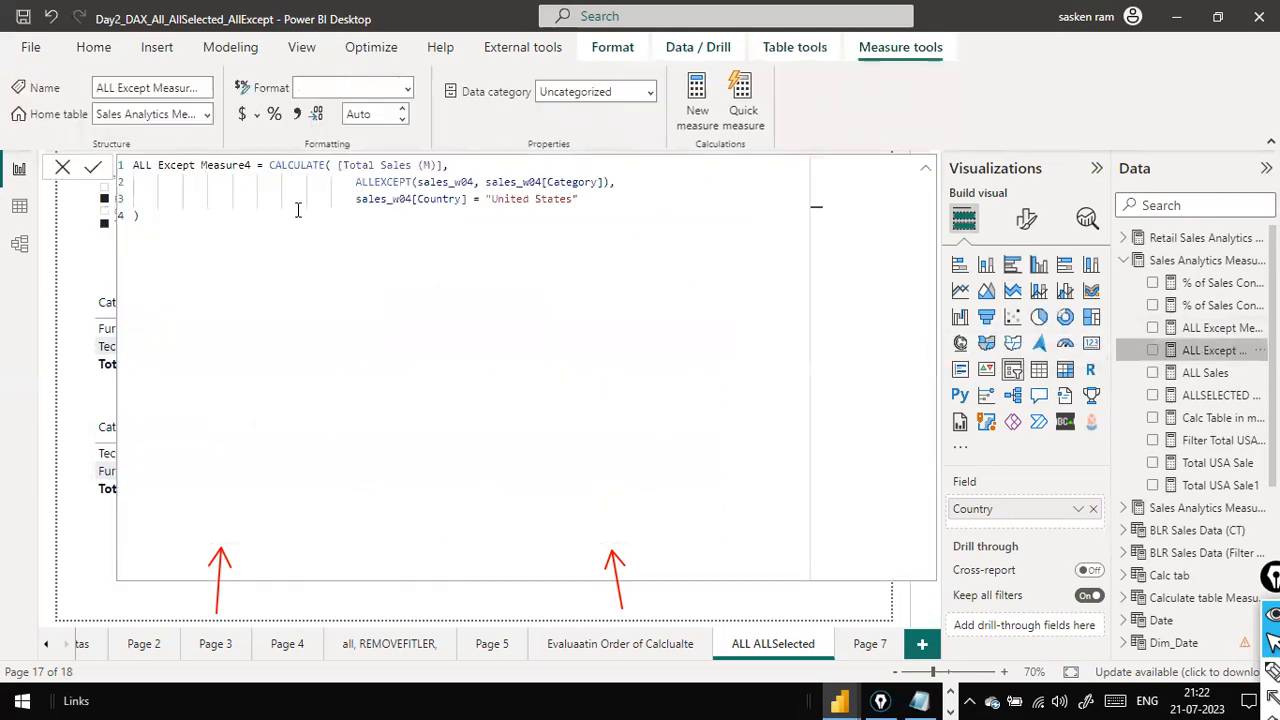
click(61, 167)
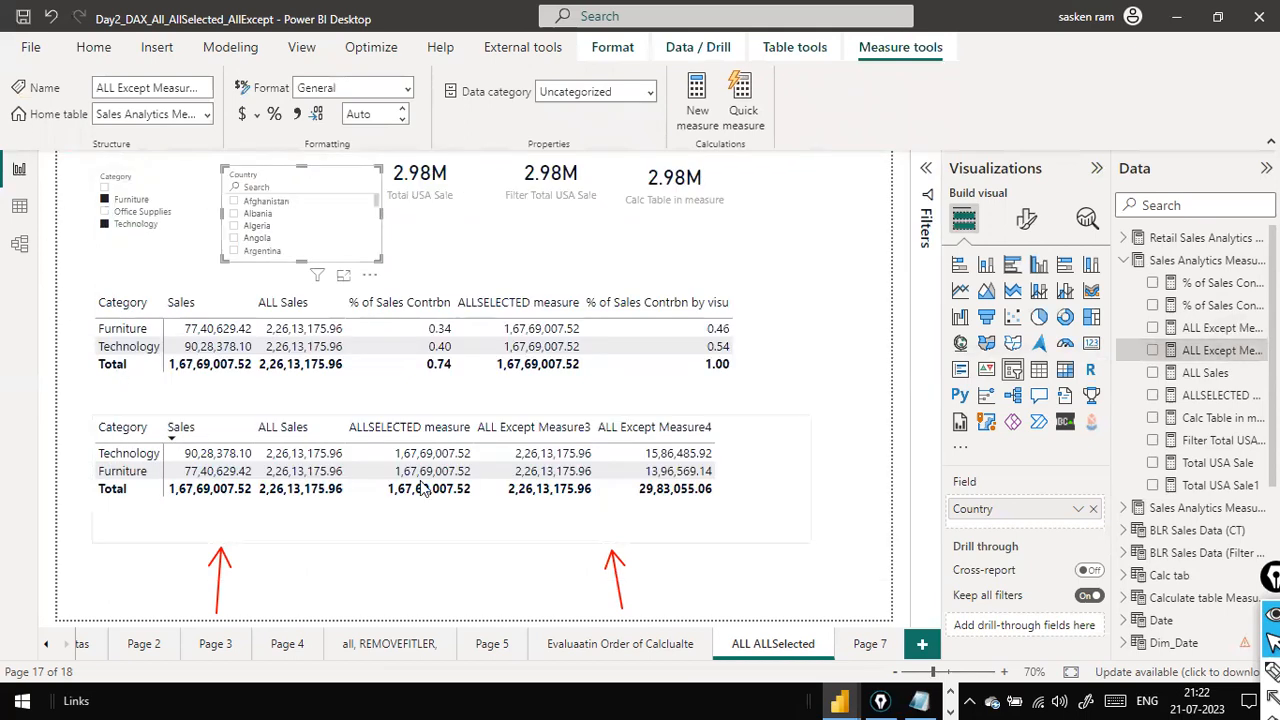
Search the Country slicer for "united" and filter by United States, United Arab Emirates and finally United Kingdom
click(320, 187)
text(united)
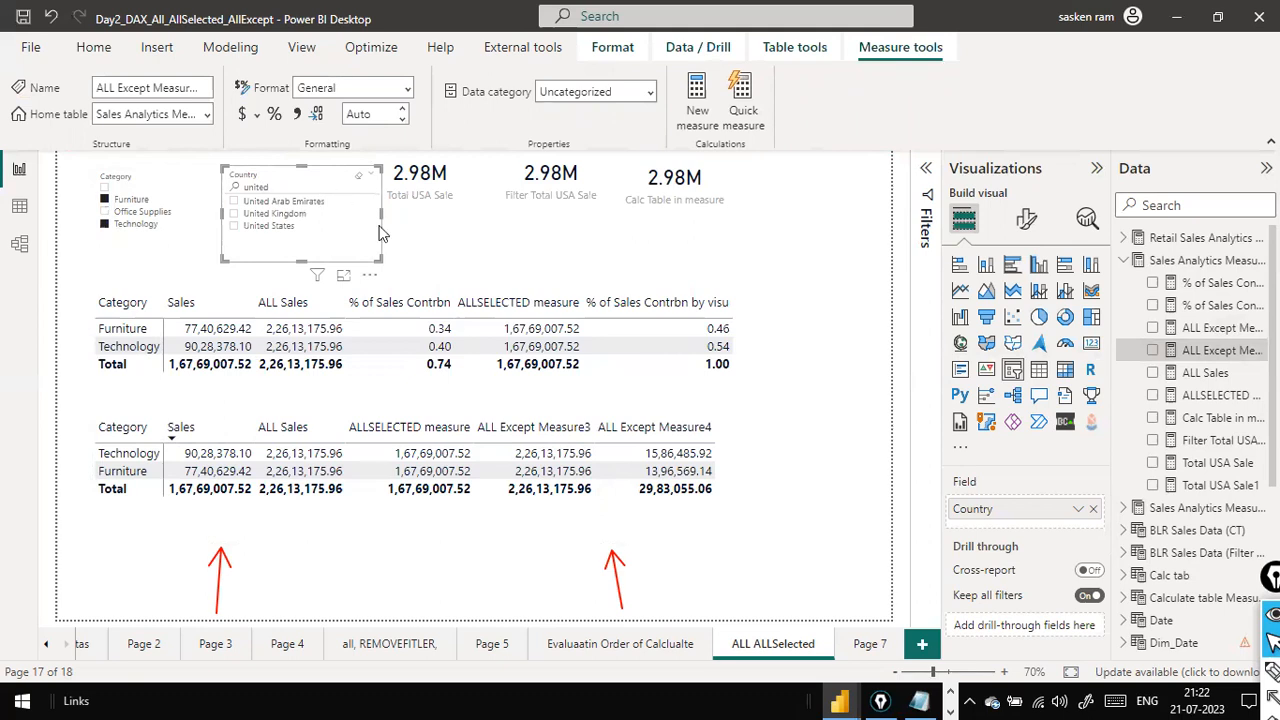
click(255, 226)
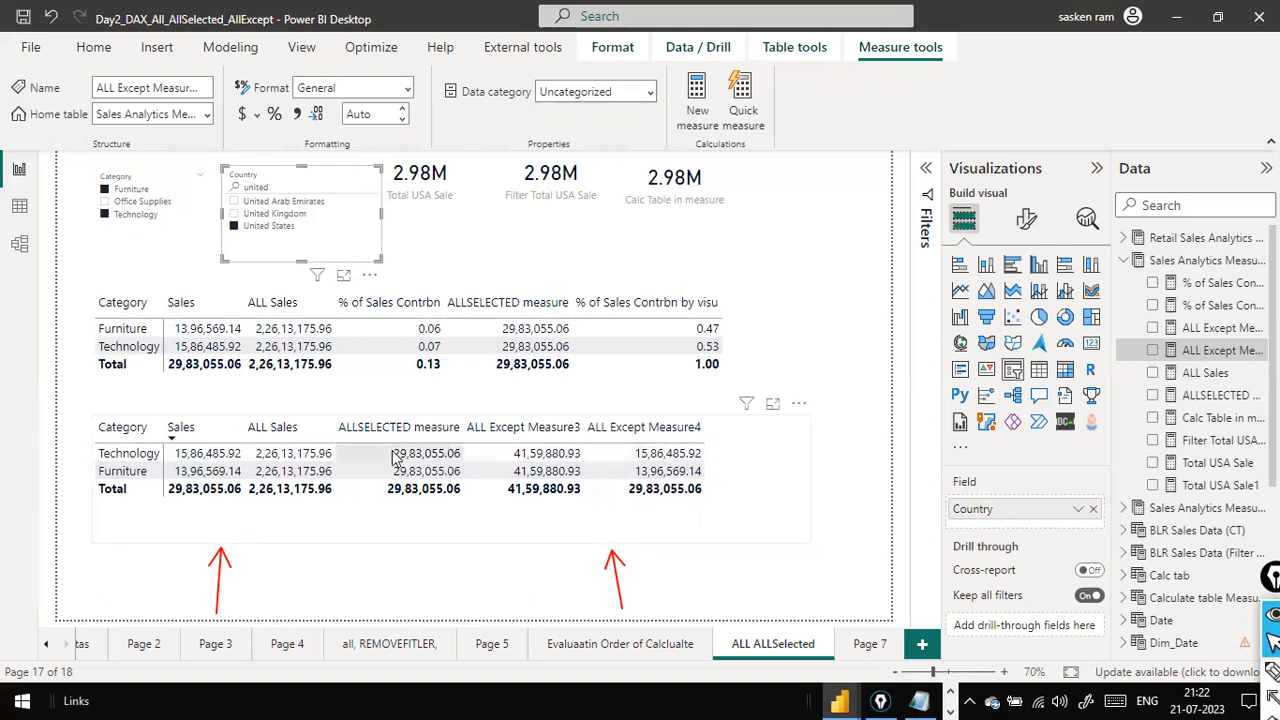
click(236, 202)
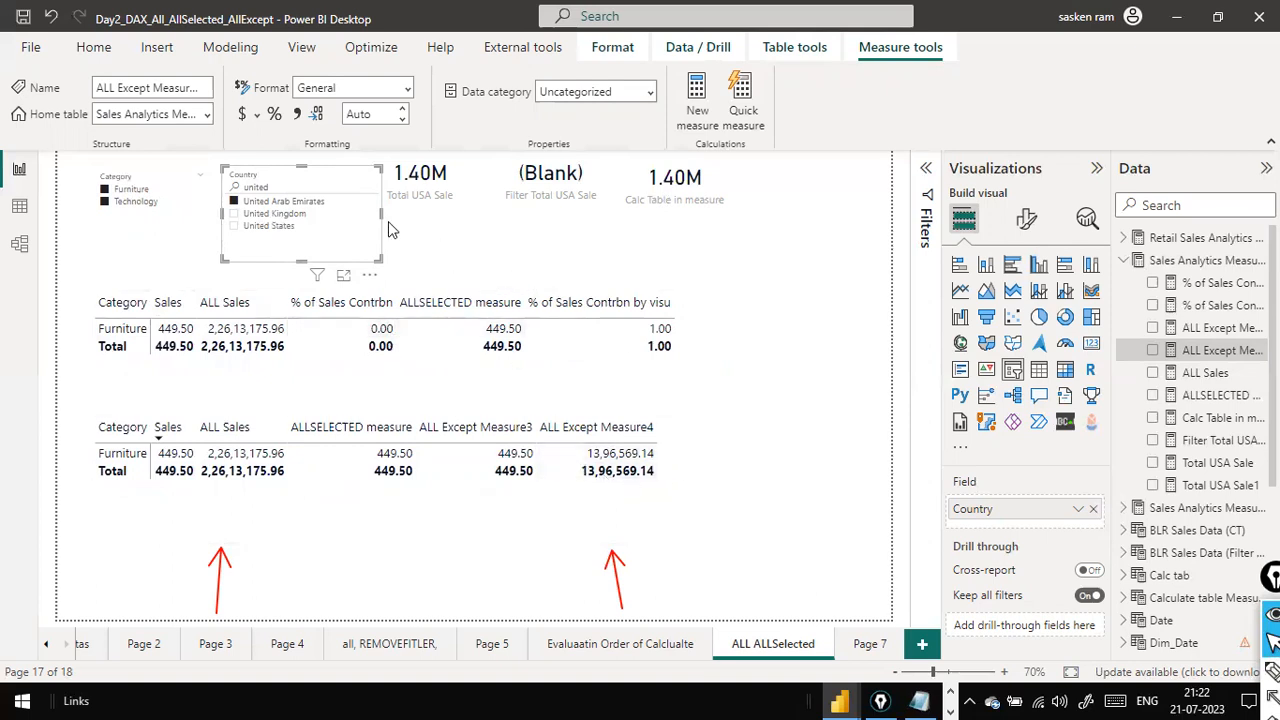
click(286, 230)
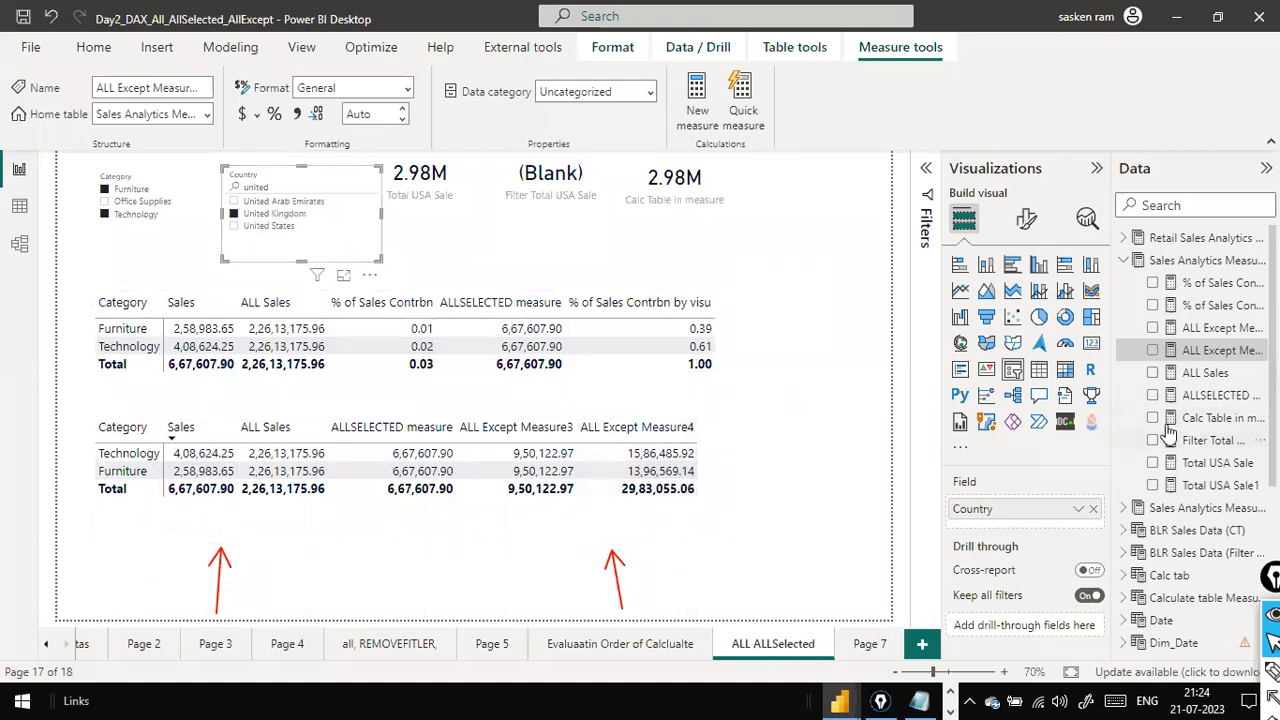
Rename the ALL Except Measure4 value to USA Sales for the lower matrix only
click(756, 440)
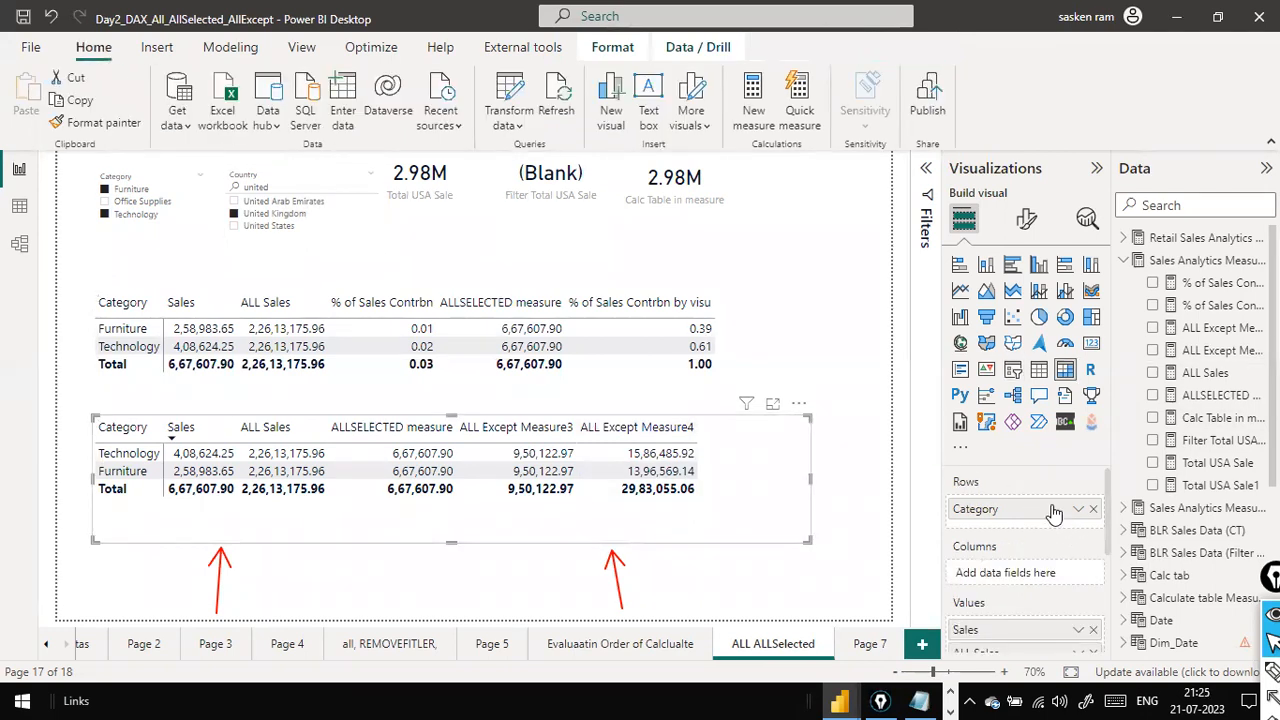
scroll(1052, 530, down, 3)
scroll(1047, 616, down, 1)
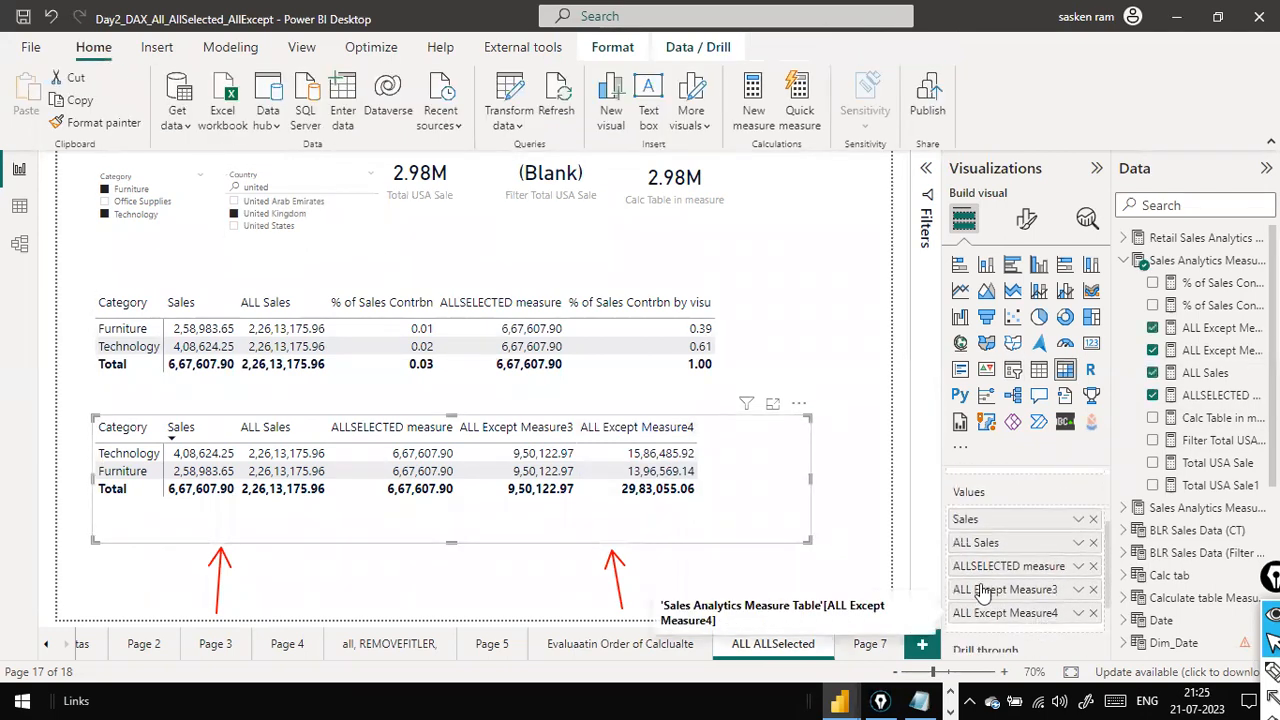
click(1078, 612)
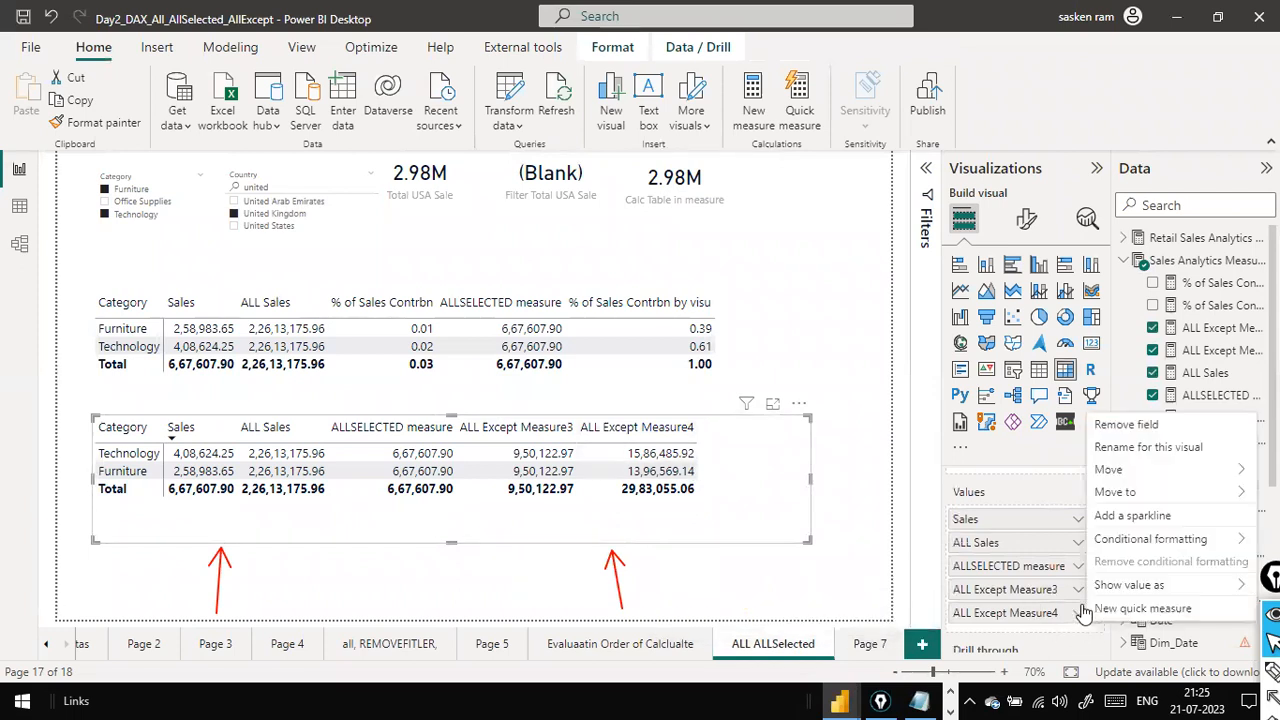
click(1142, 448)
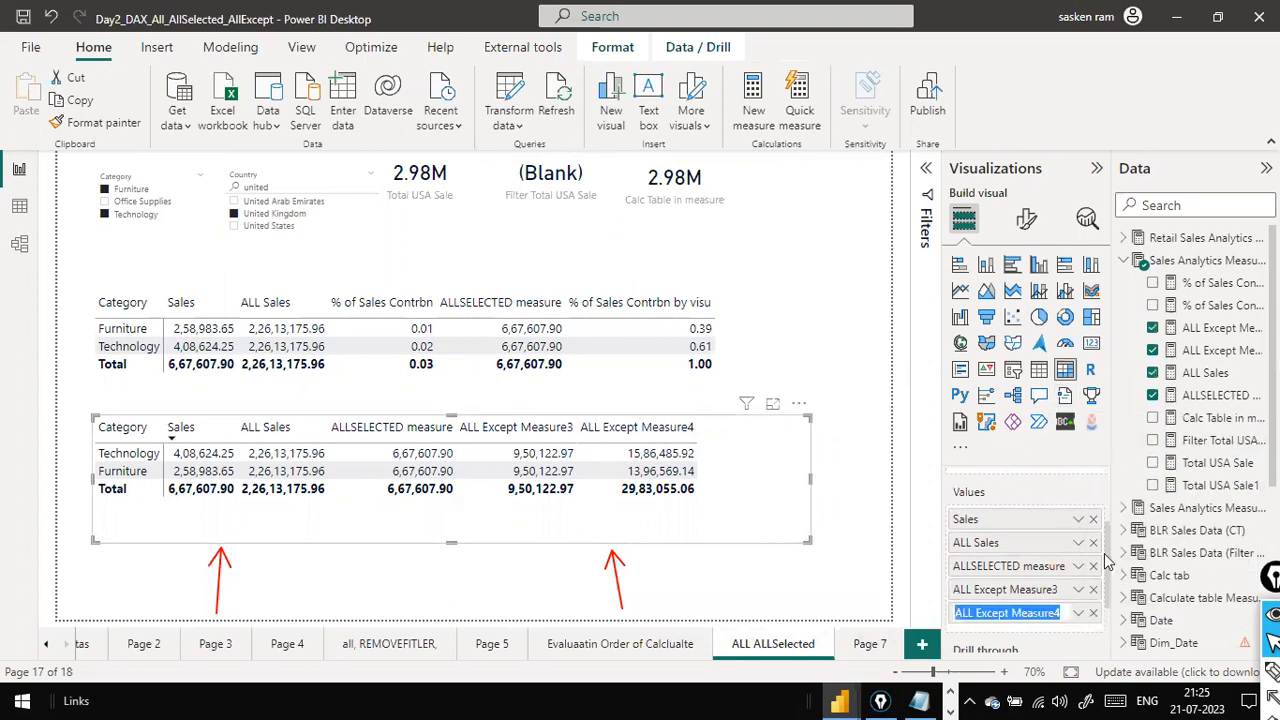
key(Home)
key(ctrl+shift+Right)
key(ctrl+shift+Right)
key(ctrl+shift+Right)
text(USA)
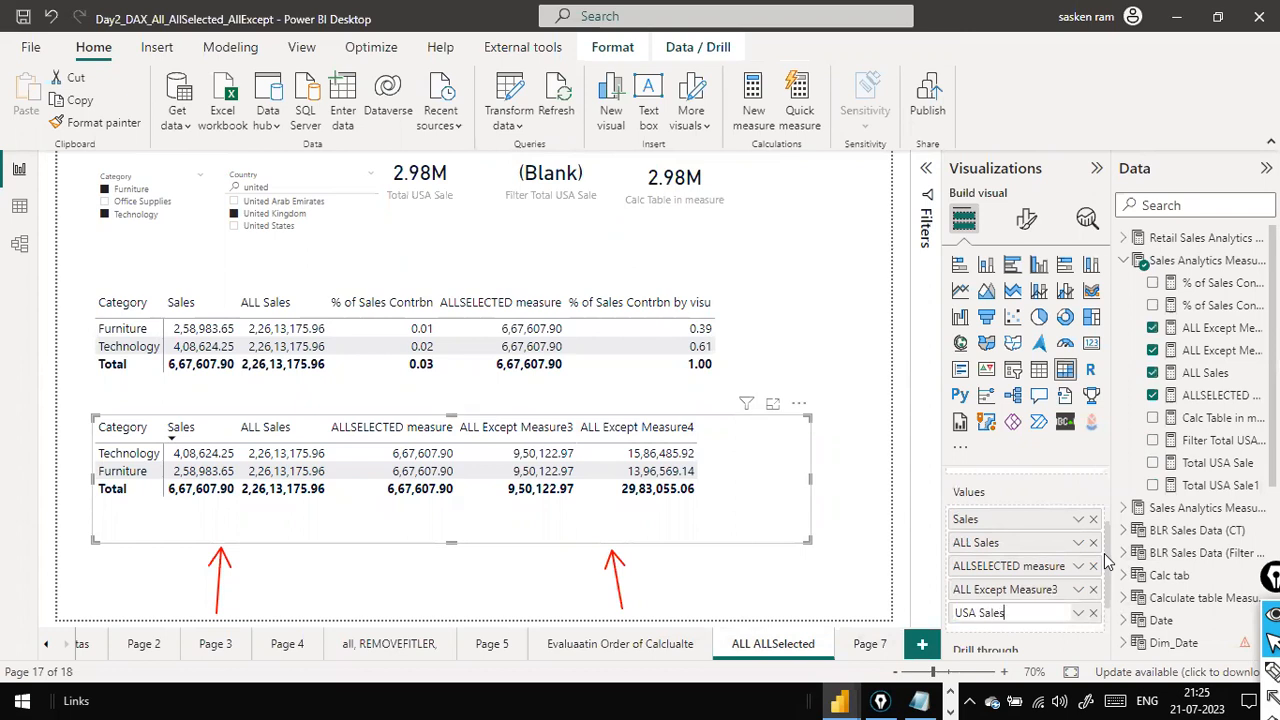
key(Return)
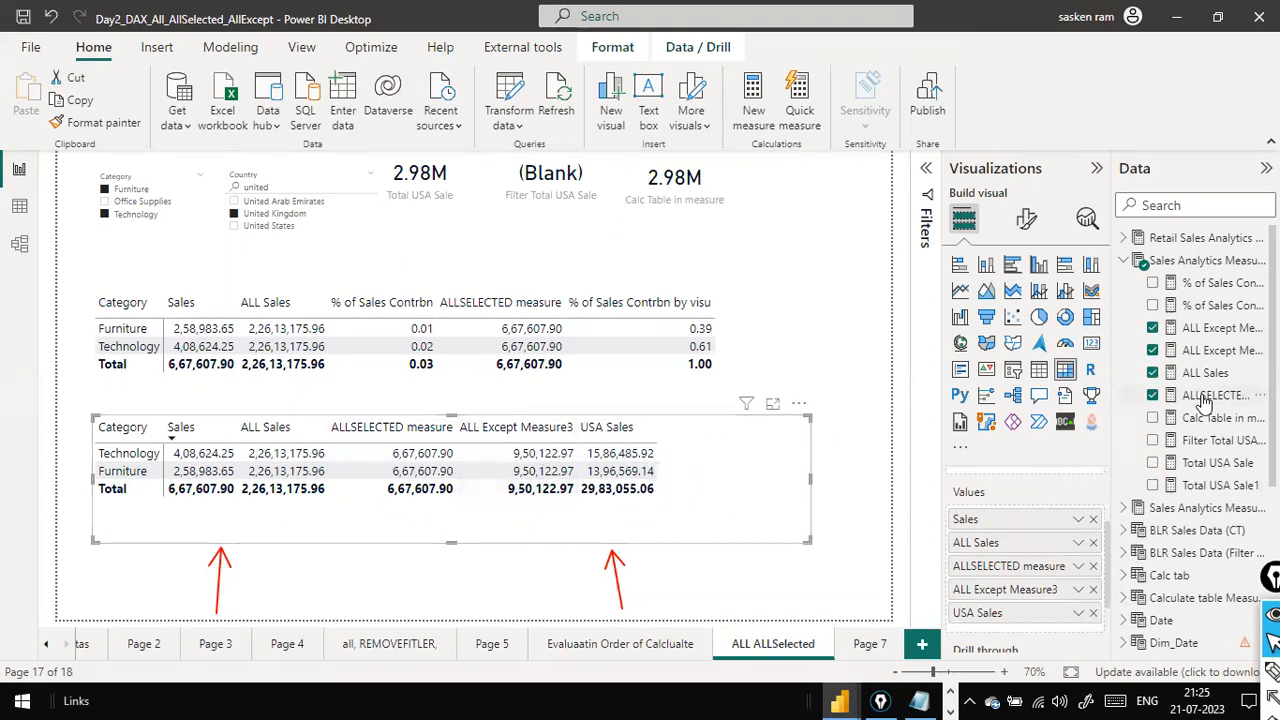
Review how the ALL Except Measure4 formula behind USA Sales differs from ALL Except Measure3
click(1212, 350)
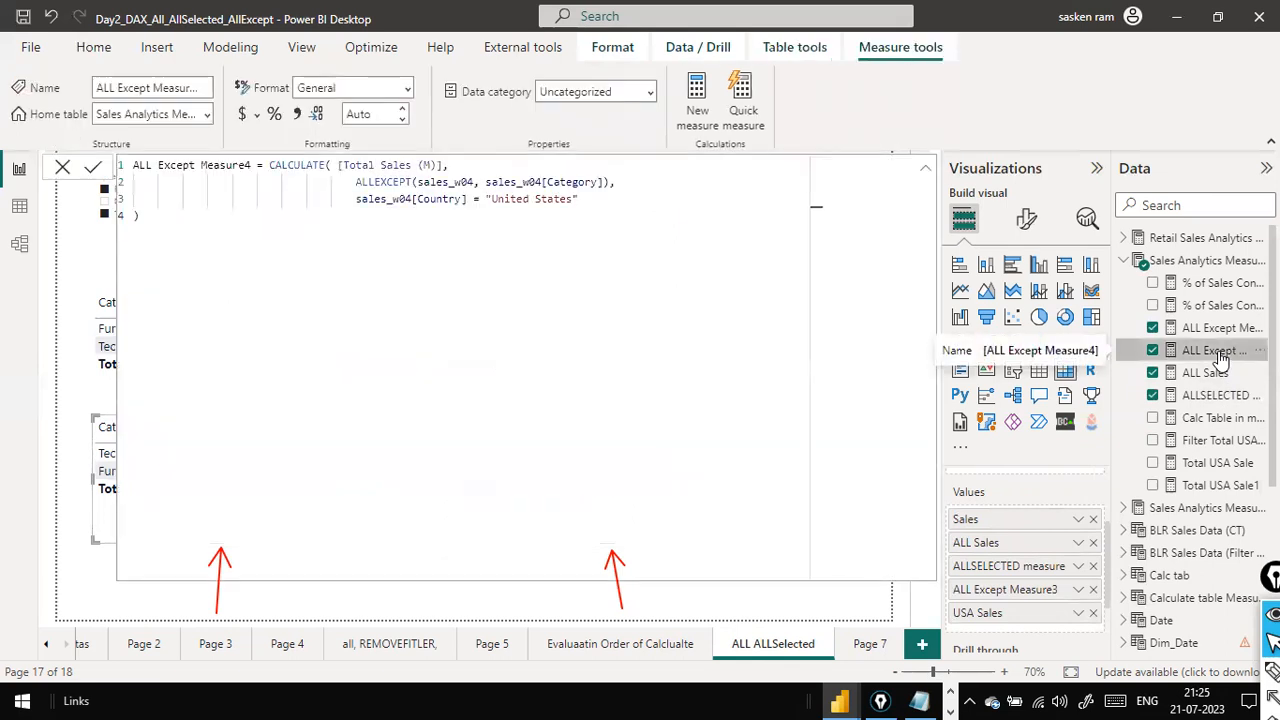
click(1218, 331)
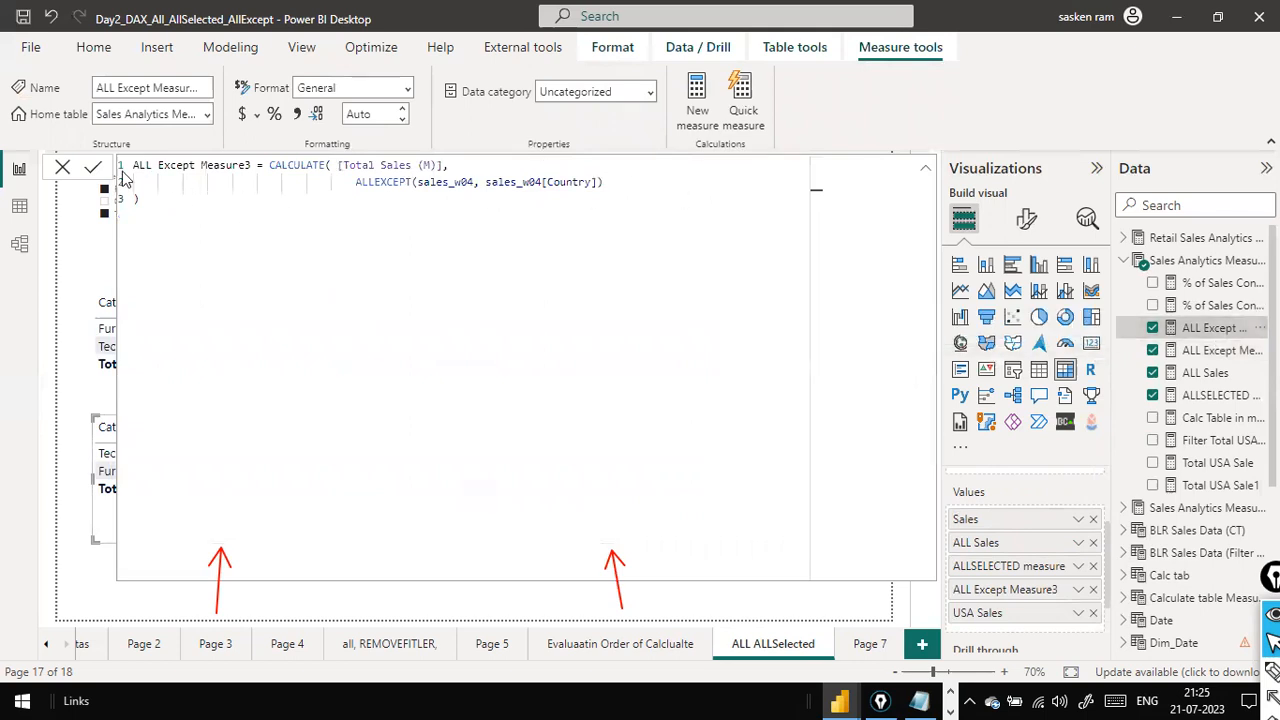
click(63, 168)
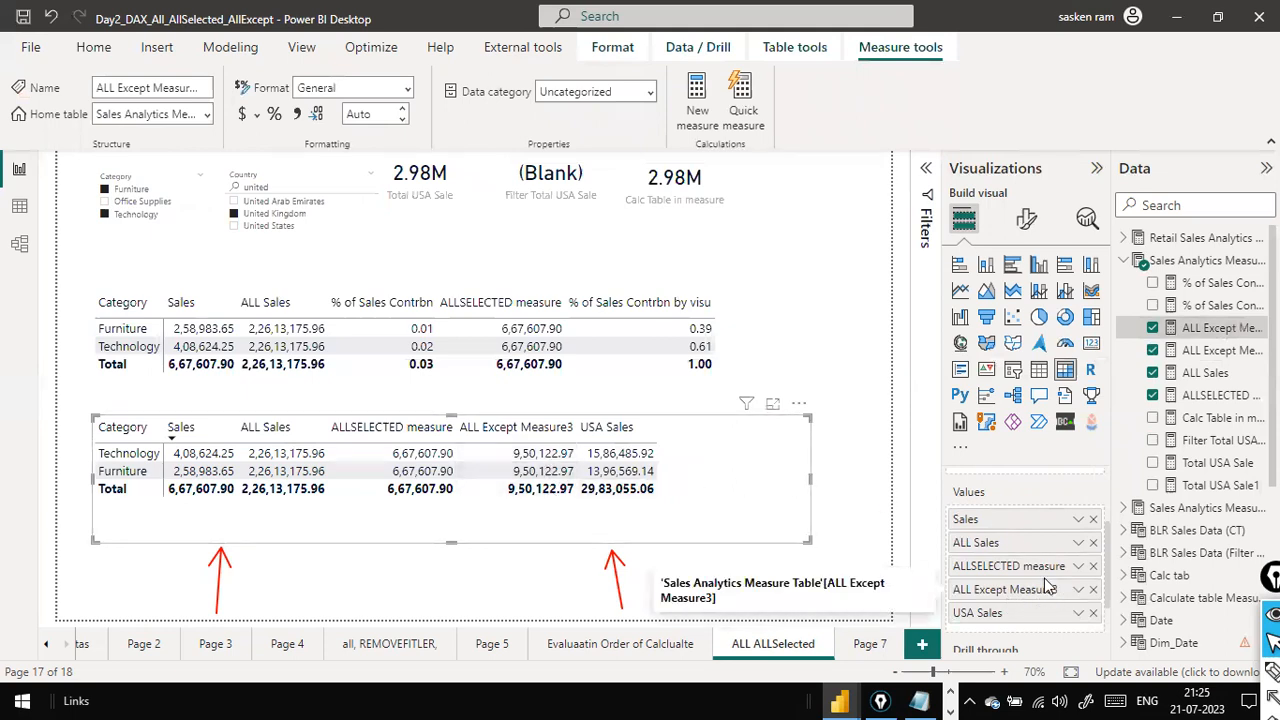
click(1216, 350)
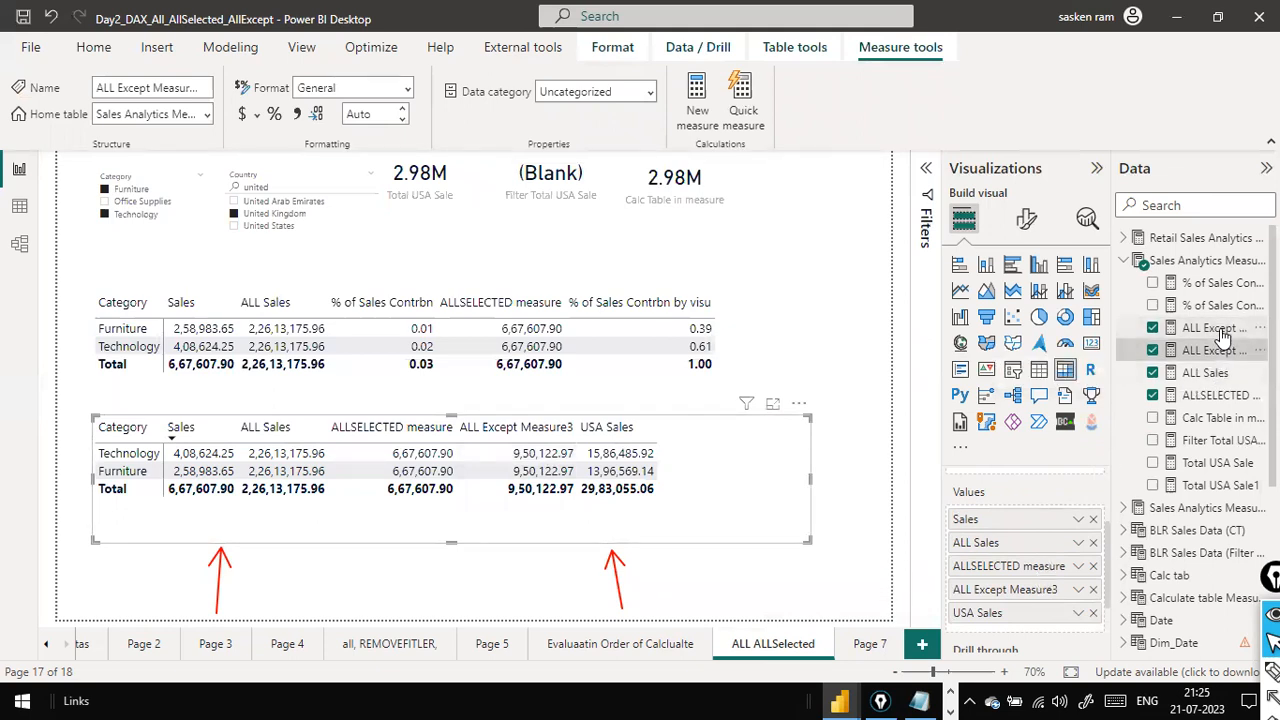
click(1222, 336)
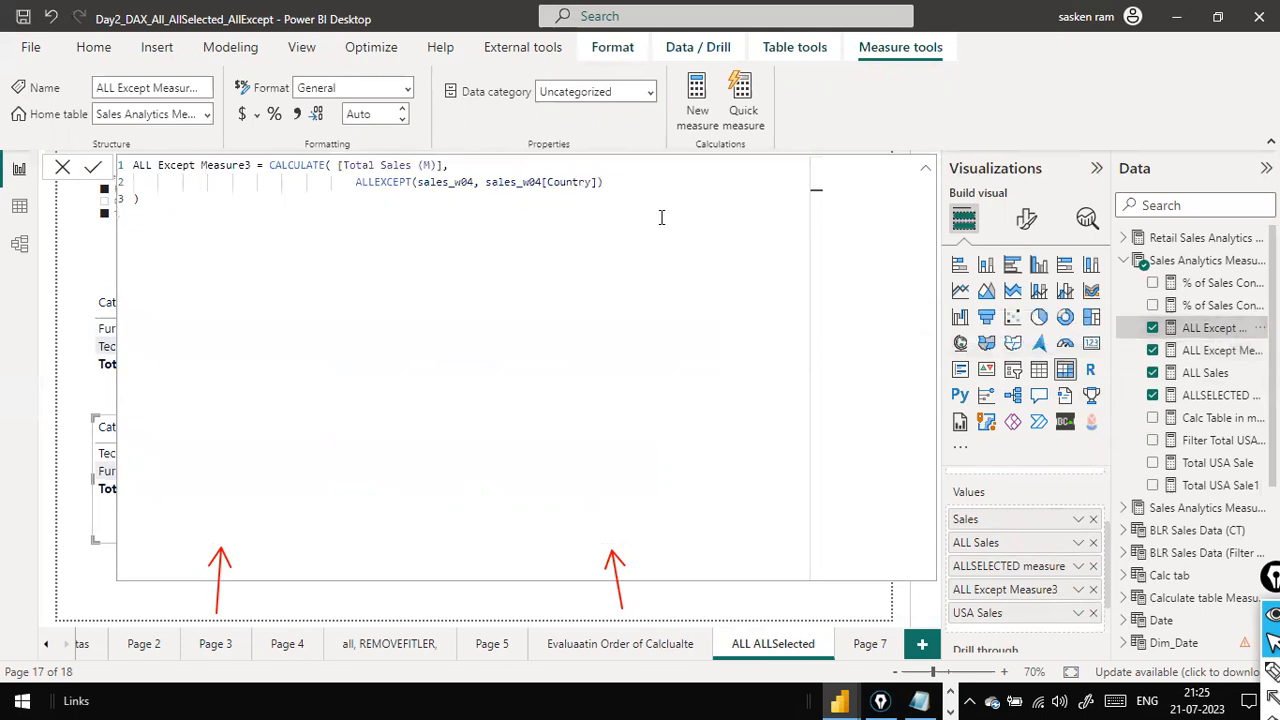
click(62, 167)
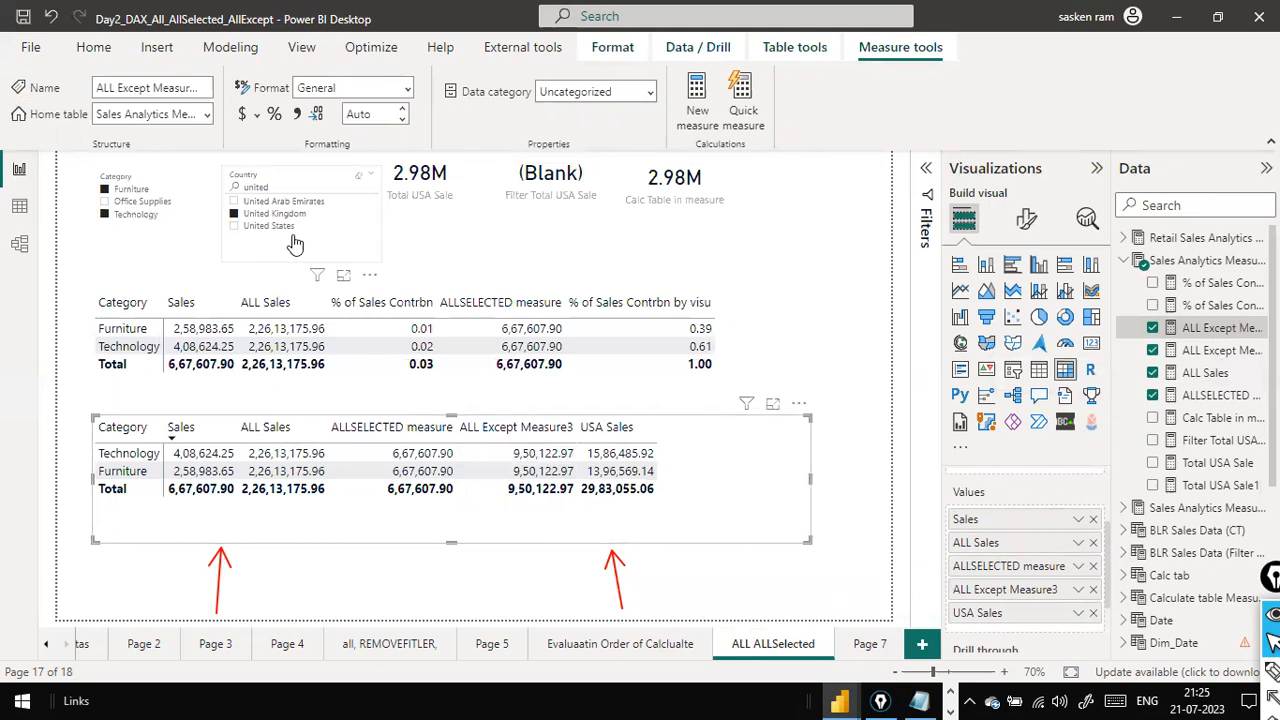
click(1211, 334)
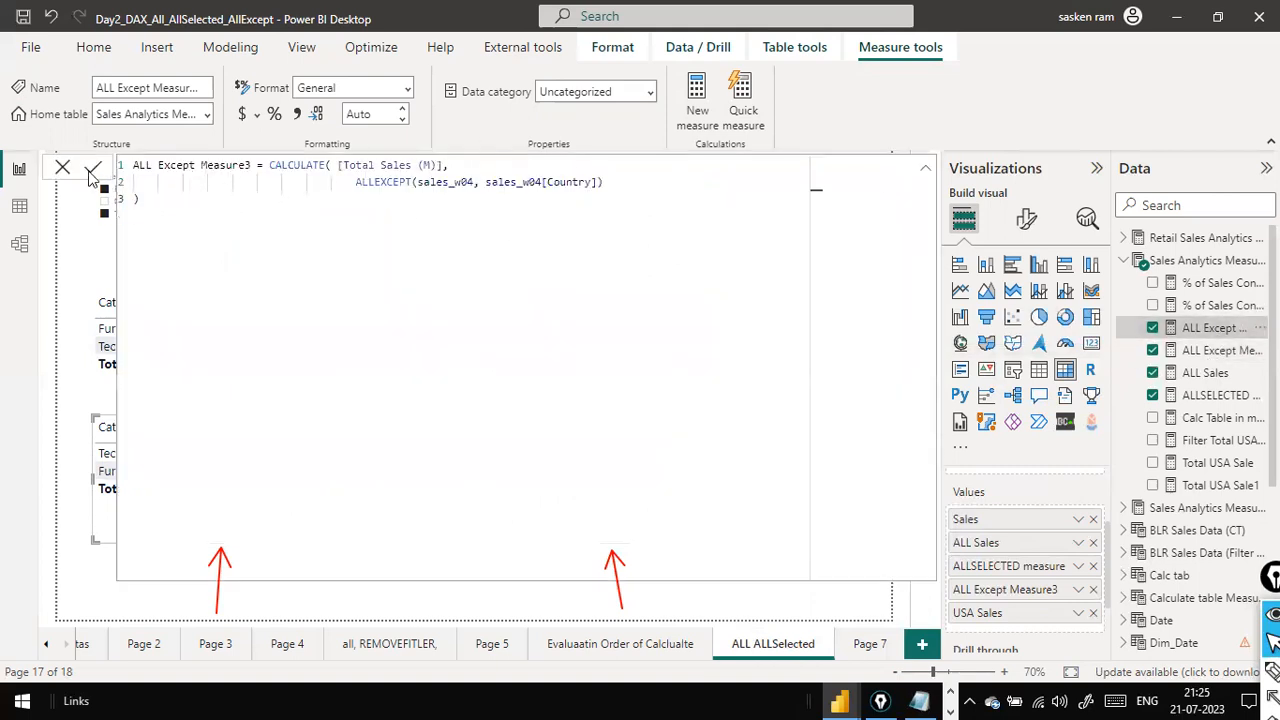
Review the ALL Except Measure3 formula against its values in the lower matrix, leaving the formula unedited
click(62, 169)
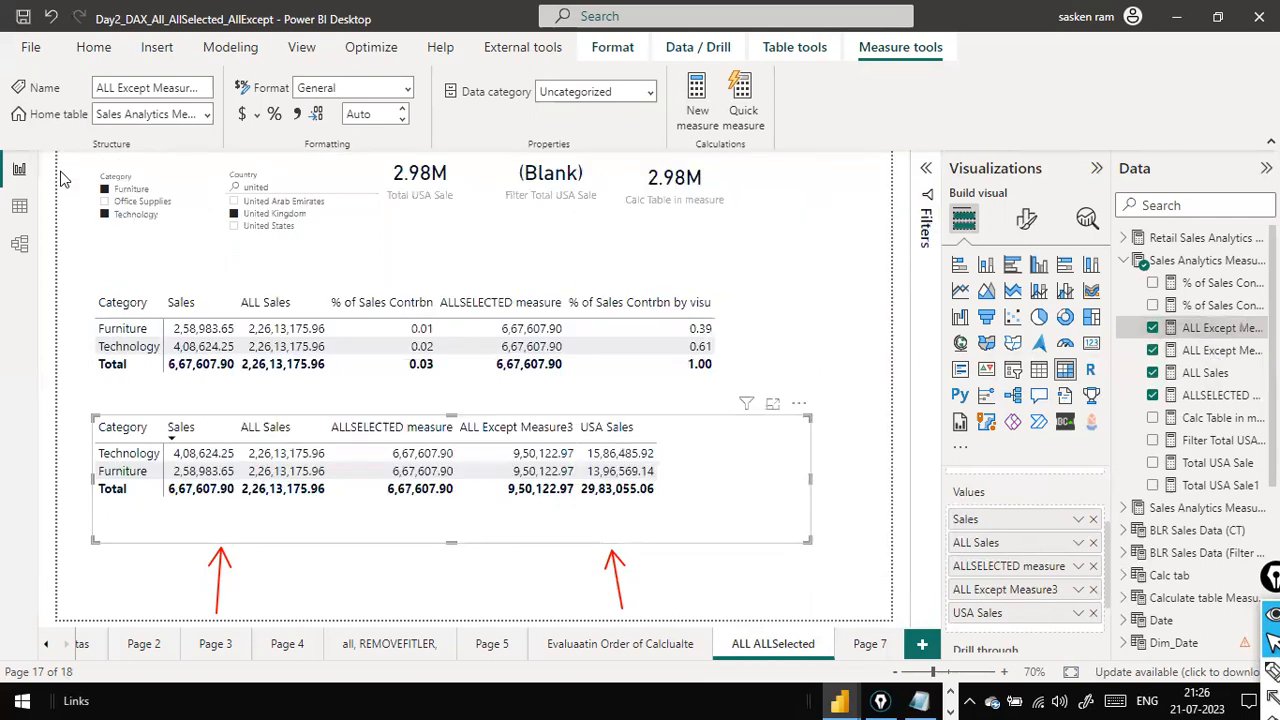
mouse_move(537, 488)
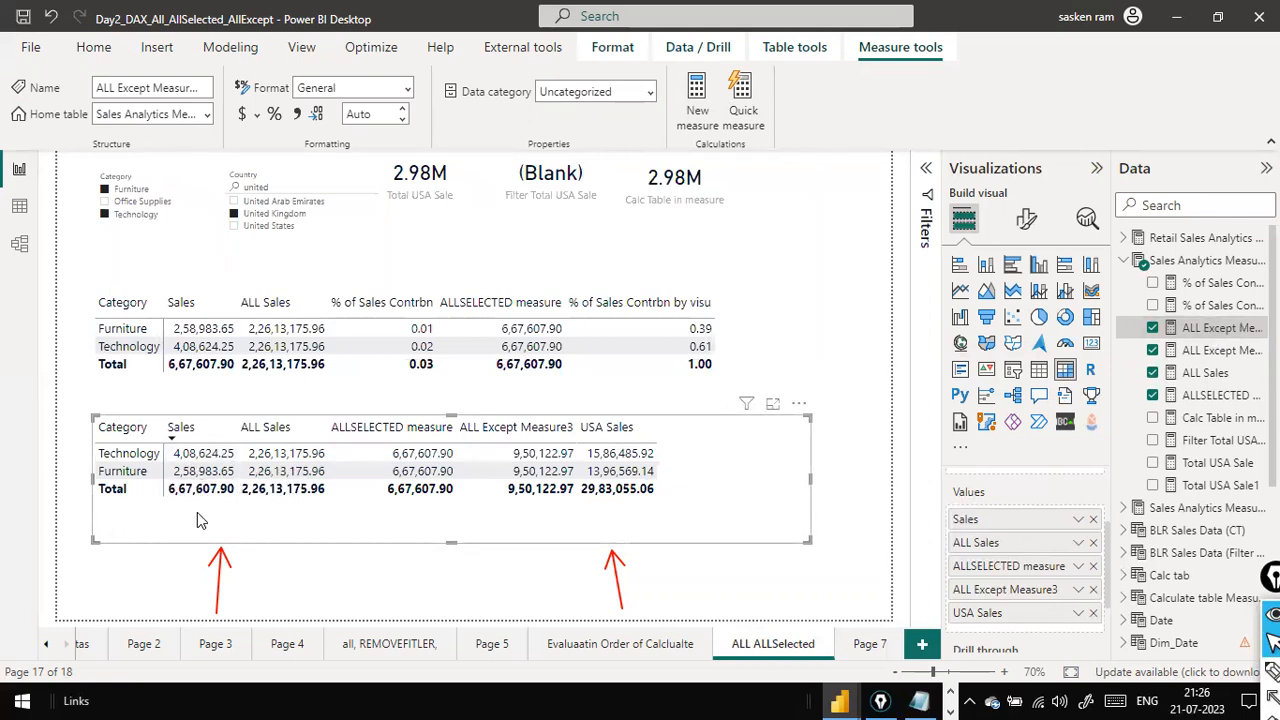
click(1224, 355)
click(1222, 331)
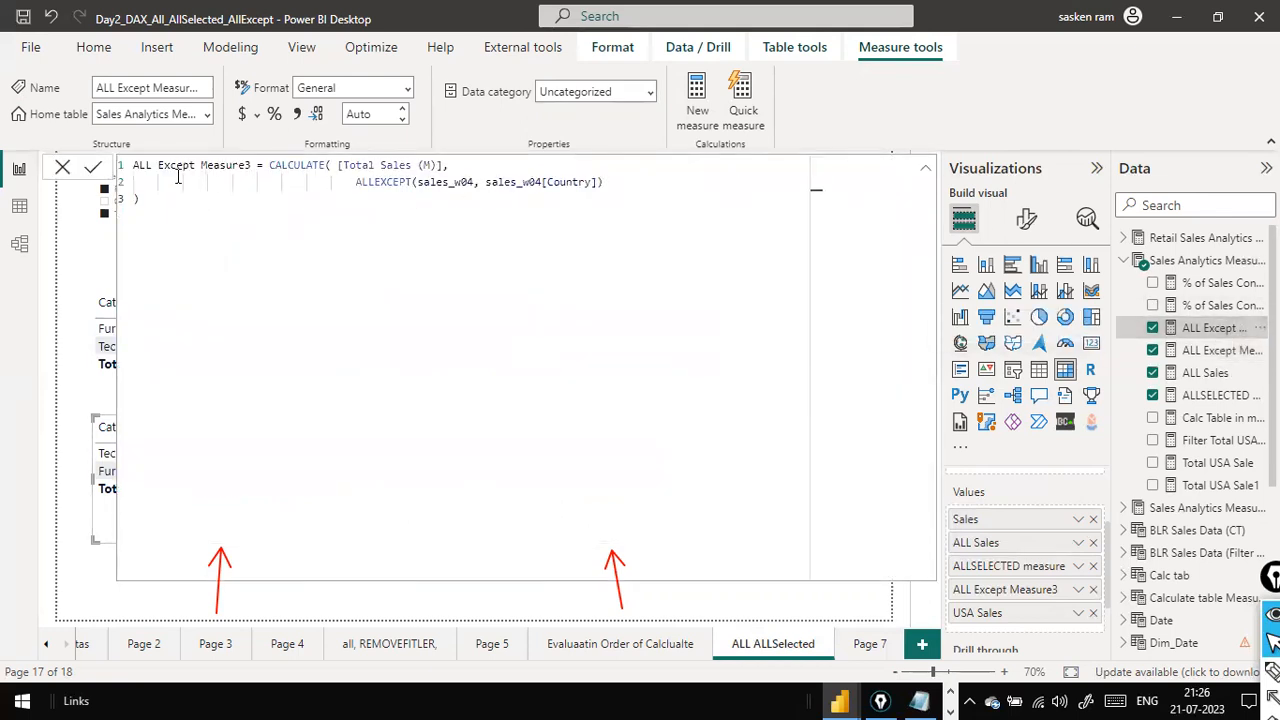
click(62, 167)
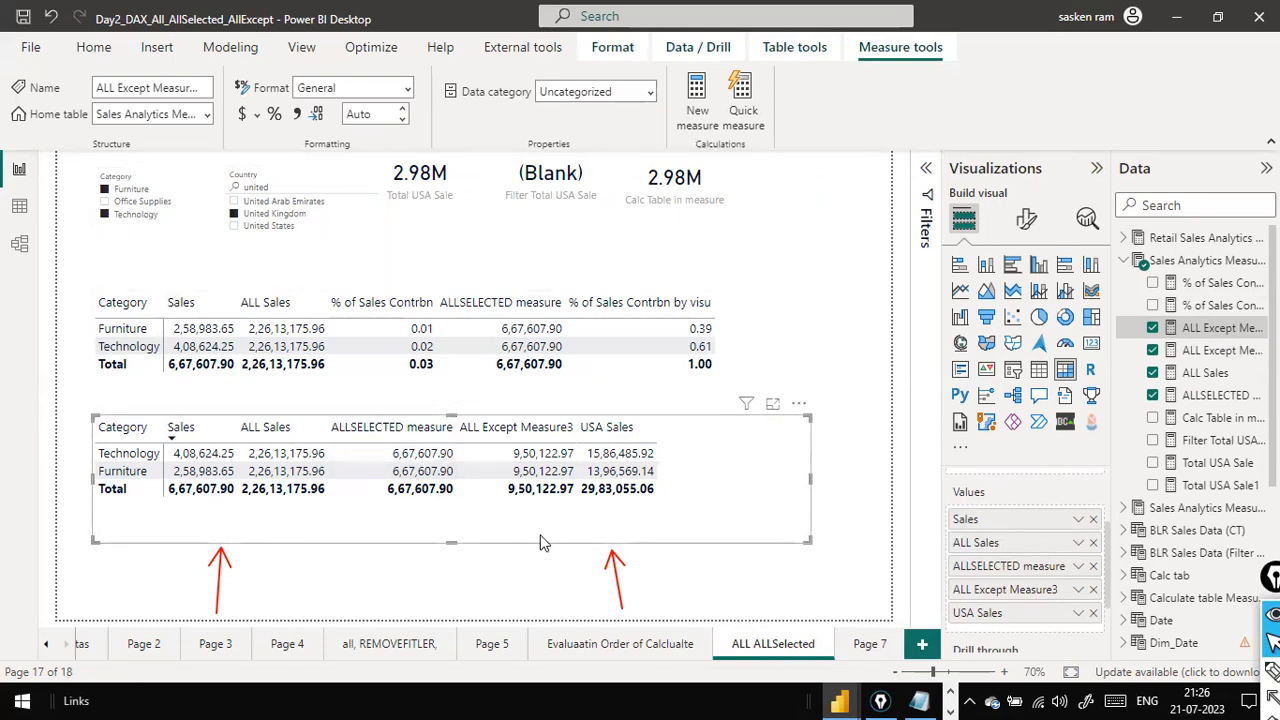
click(1216, 329)
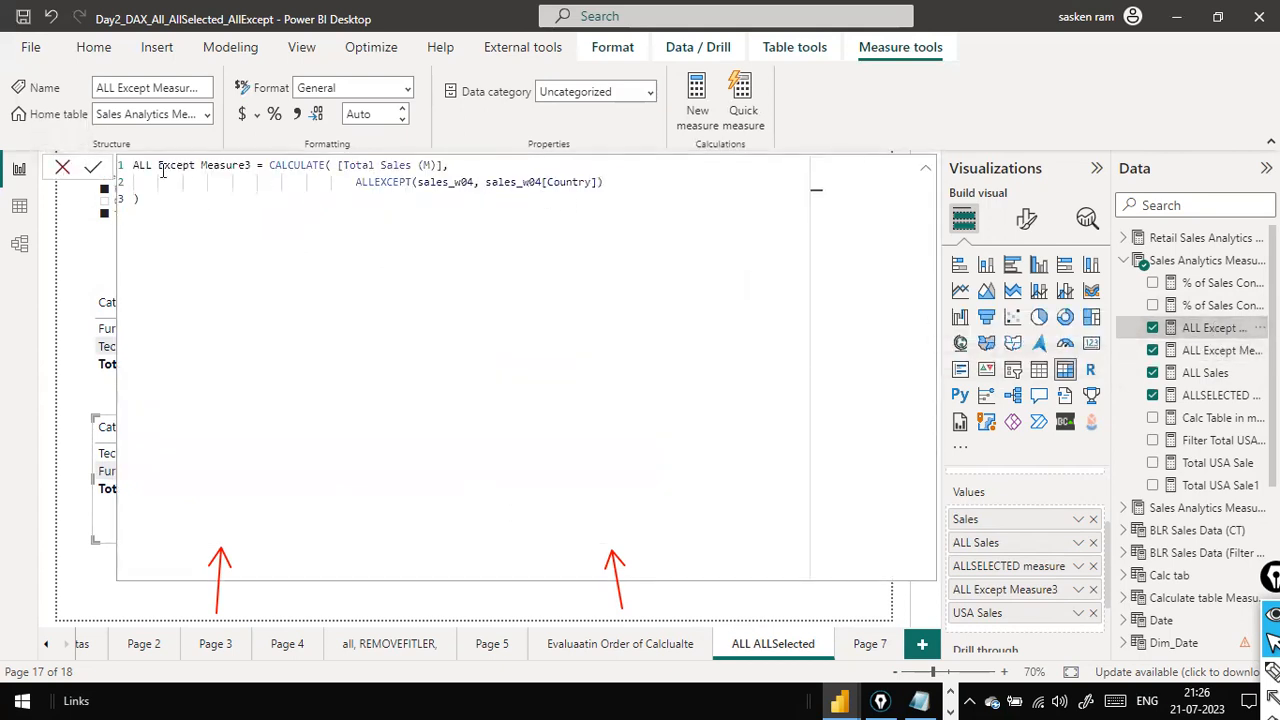
click(60, 168)
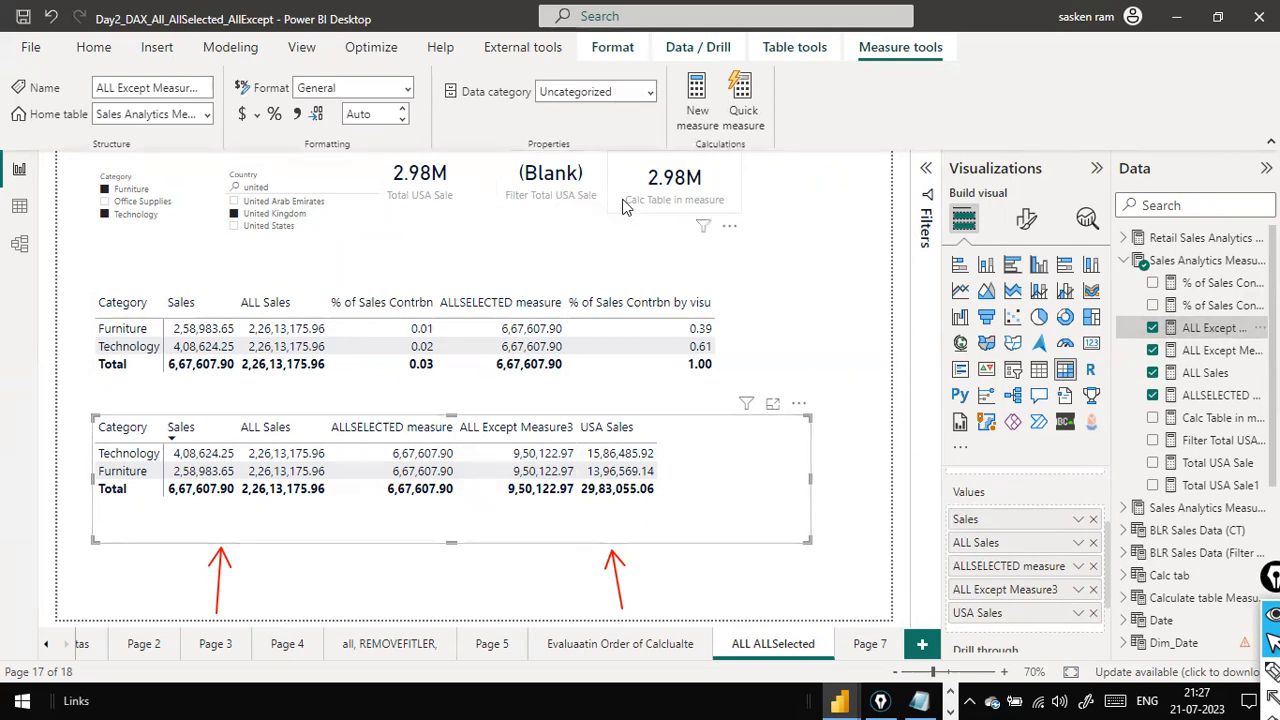
Replace Country with Category as the column kept by ALLEXCEPT in the ALL Except Measure3 formula, and commit it
click(1212, 330)
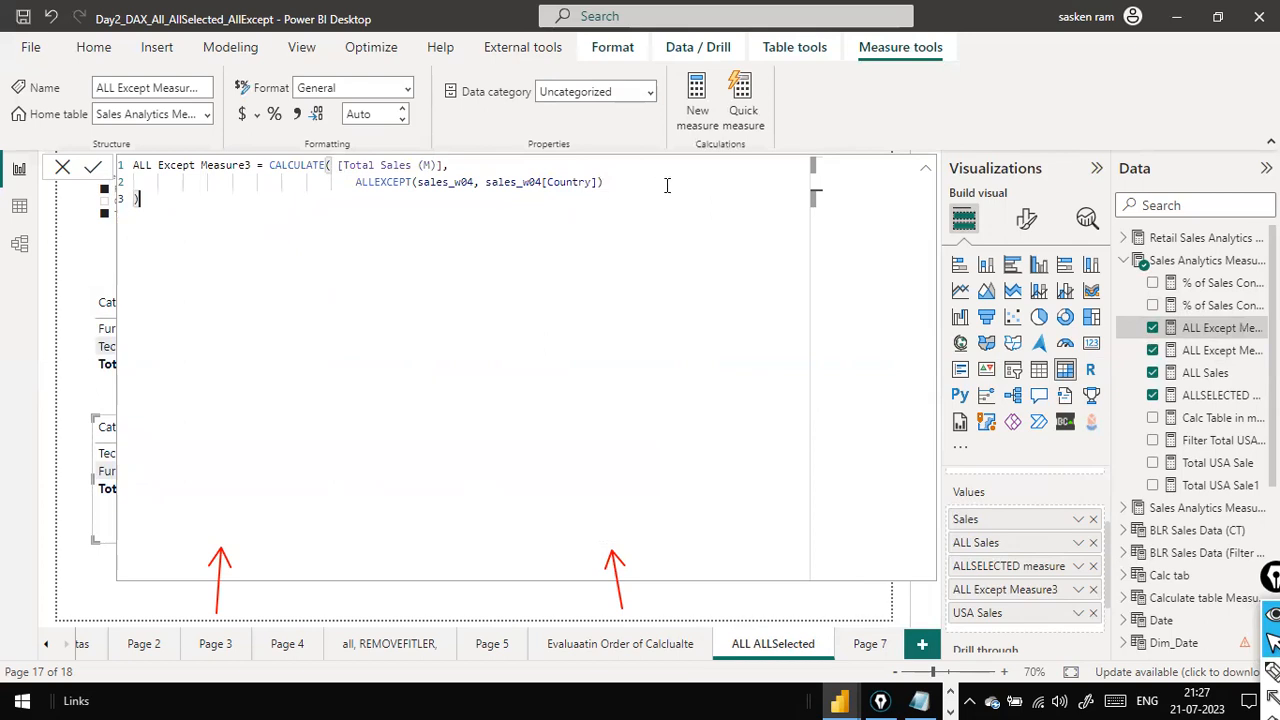
double_click(585, 182)
key(BackSpace)
text(Ca)
key(Tab)
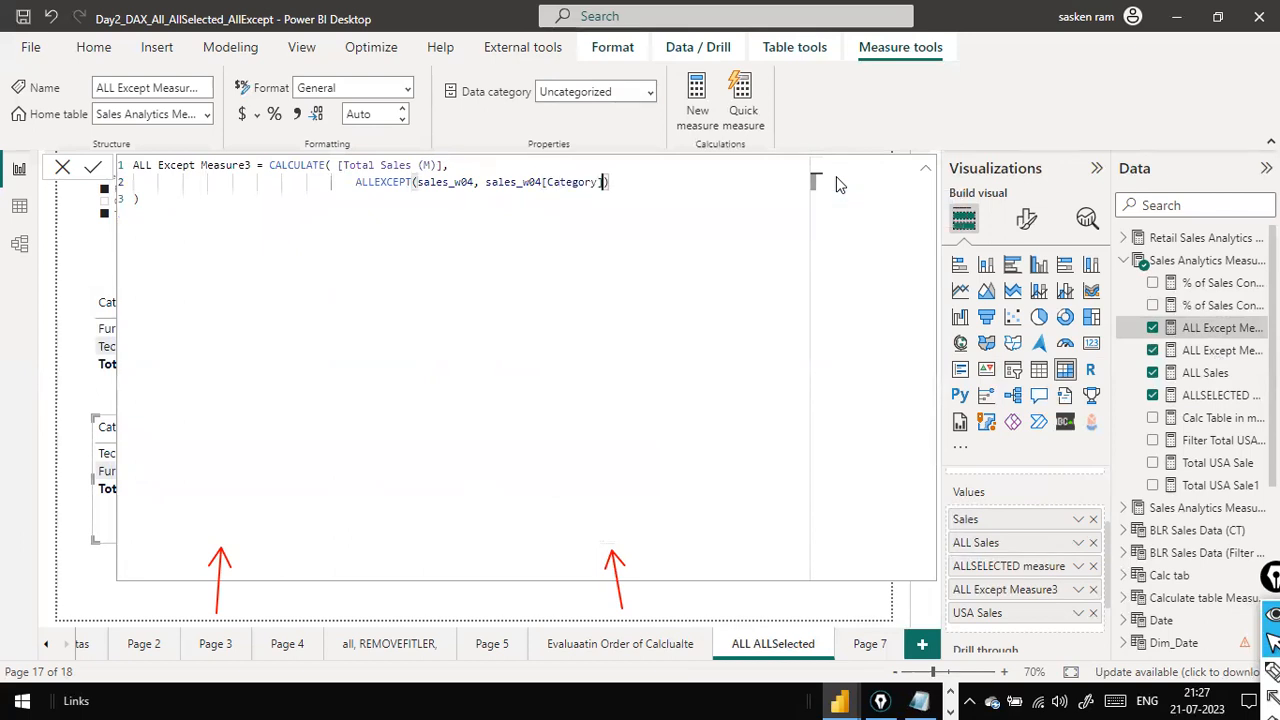
key(Down)
key(Return)
click(64, 169)
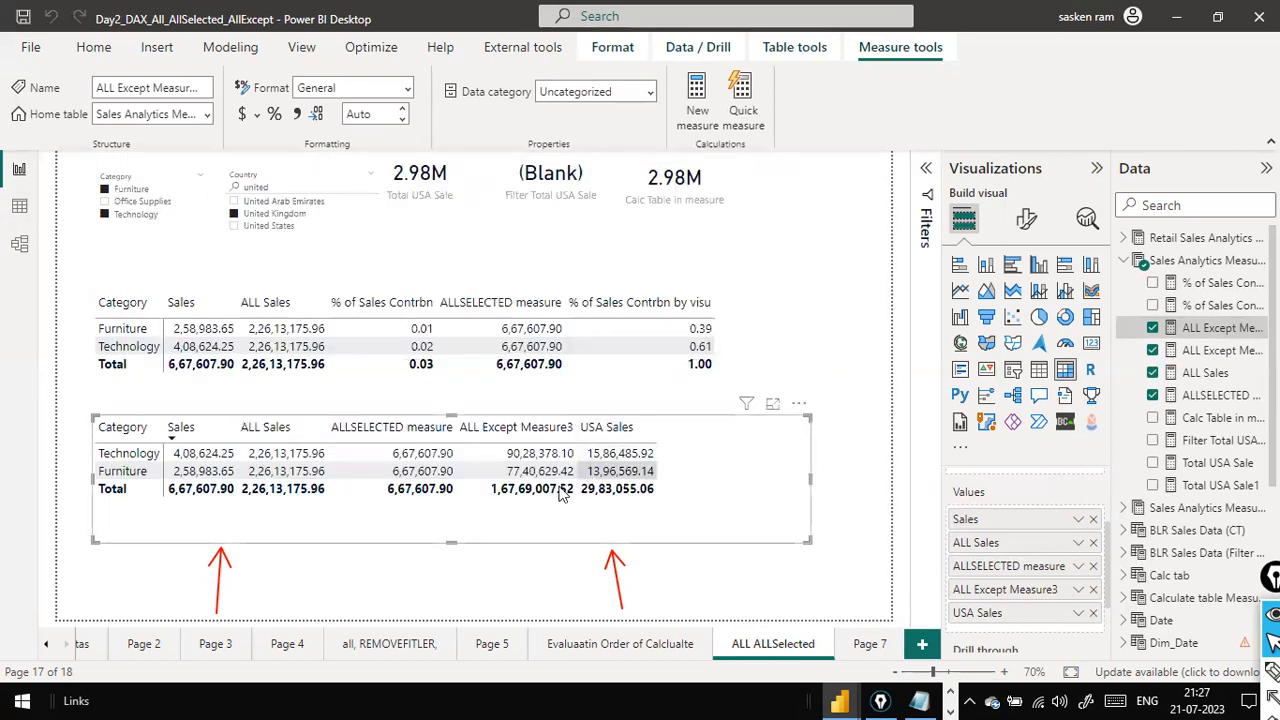
Compare the matrix measures with the Country slicer cleared, filtered by Angola, and filtered by United Kingdom through a search for "united"
click(358, 183)
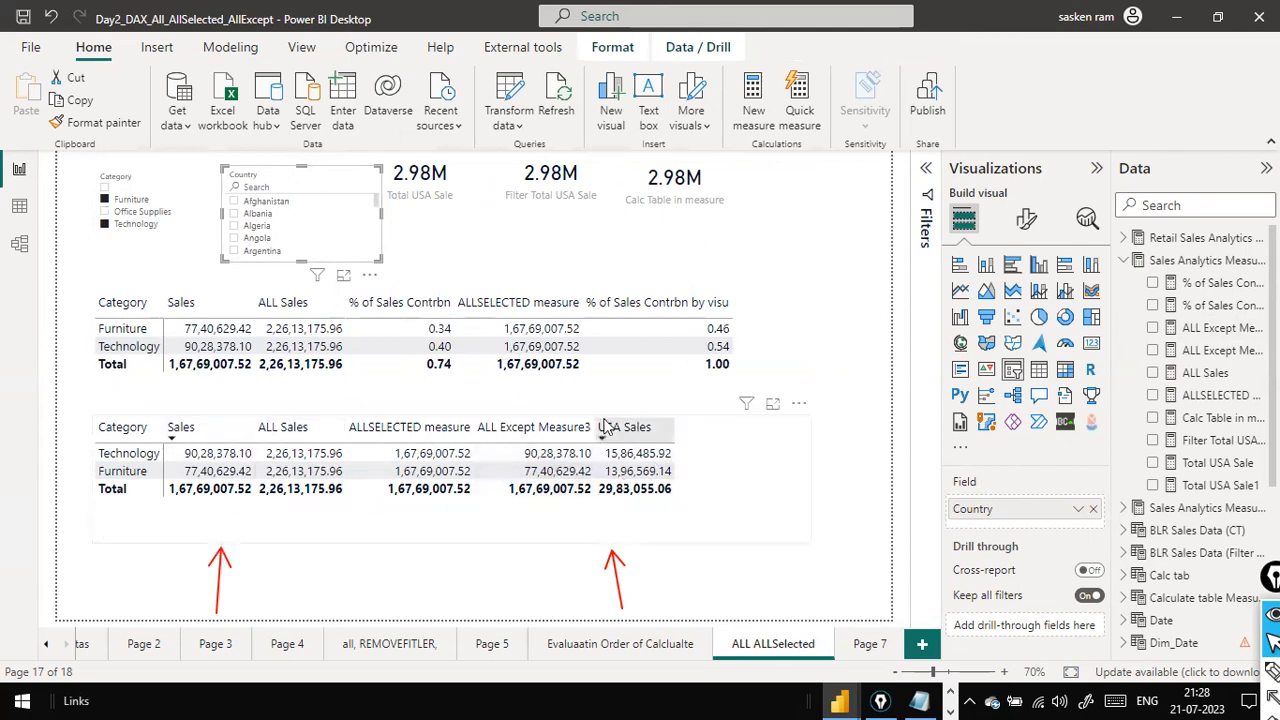
click(510, 436)
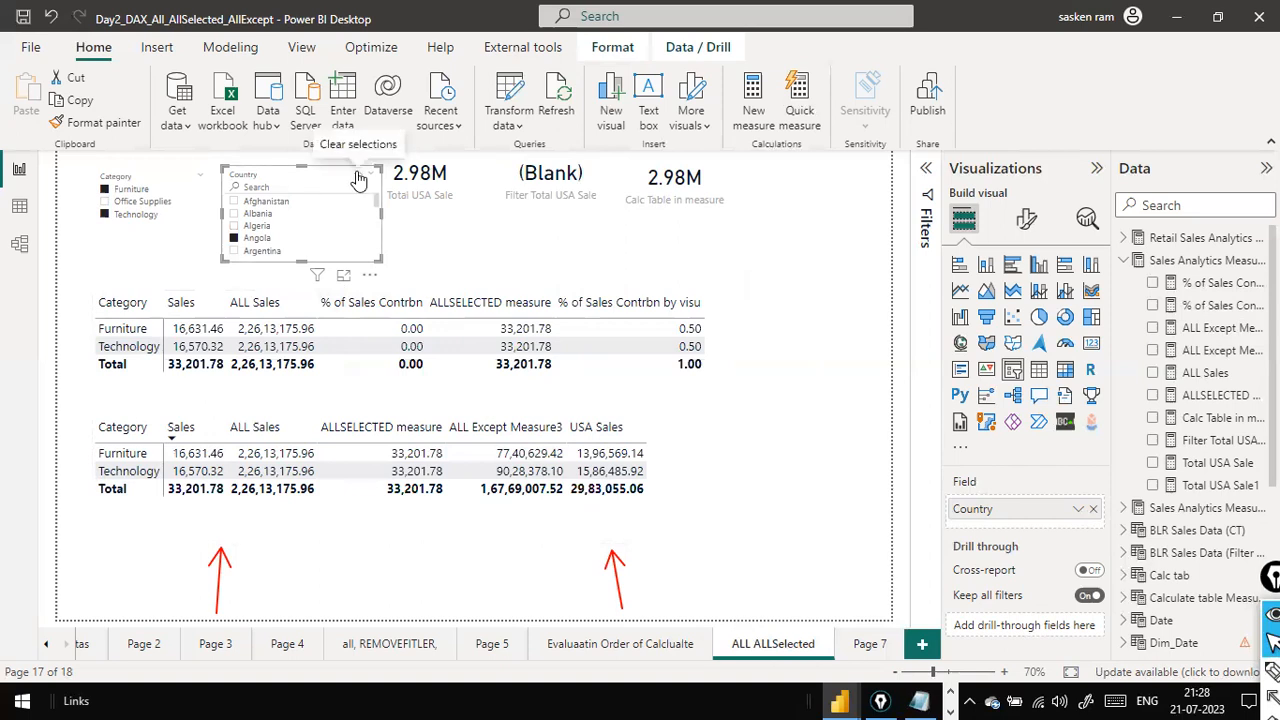
click(358, 178)
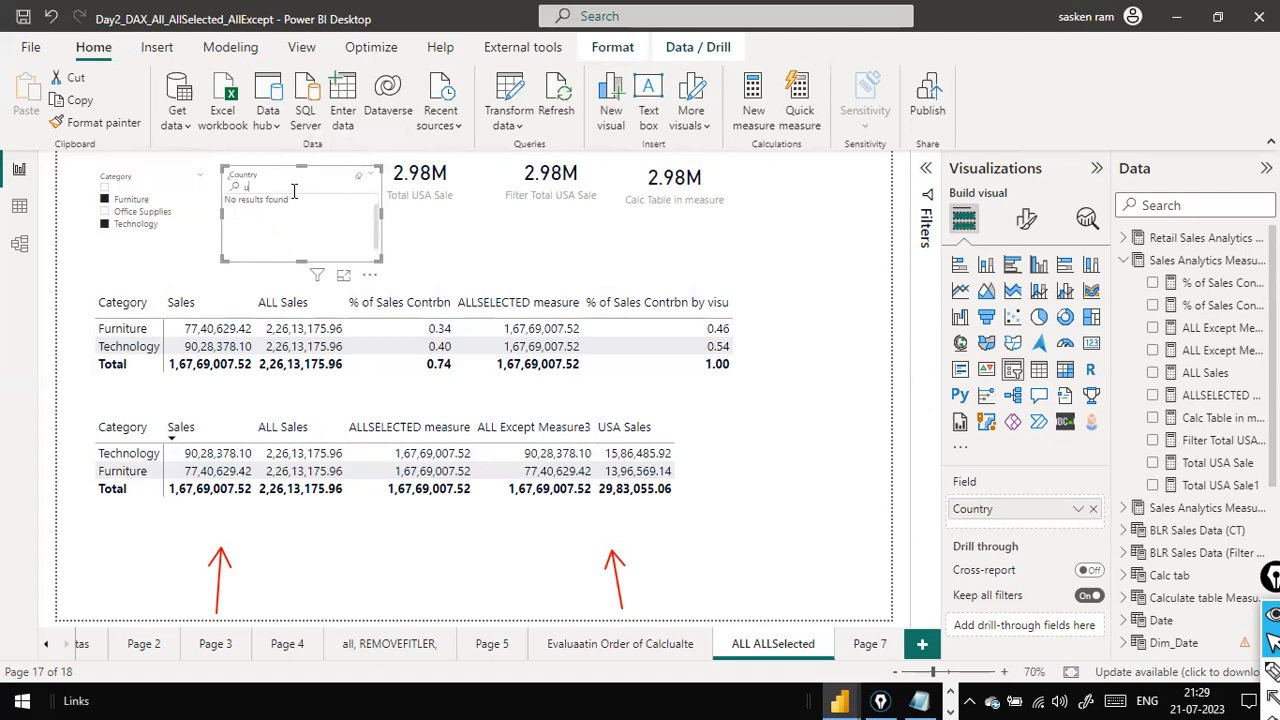
text(nited)
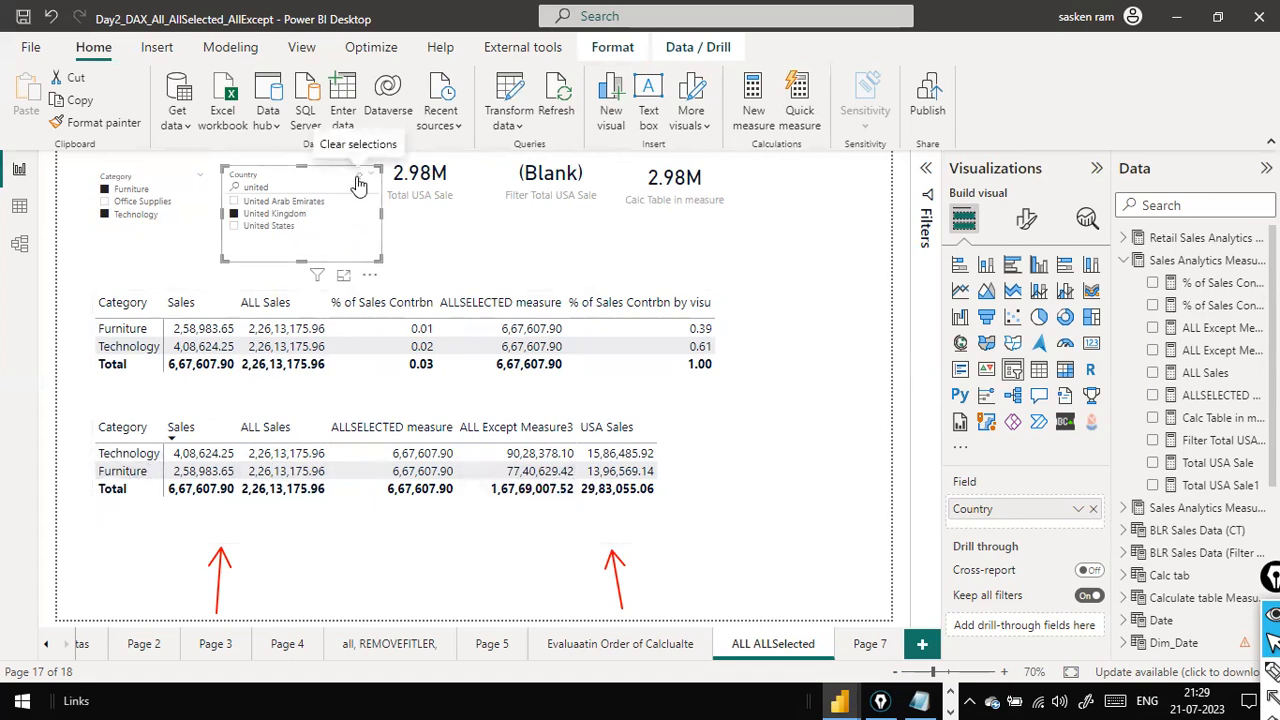
Clear the Country slicer, search it for "united king", and filter by United Kingdom
click(358, 185)
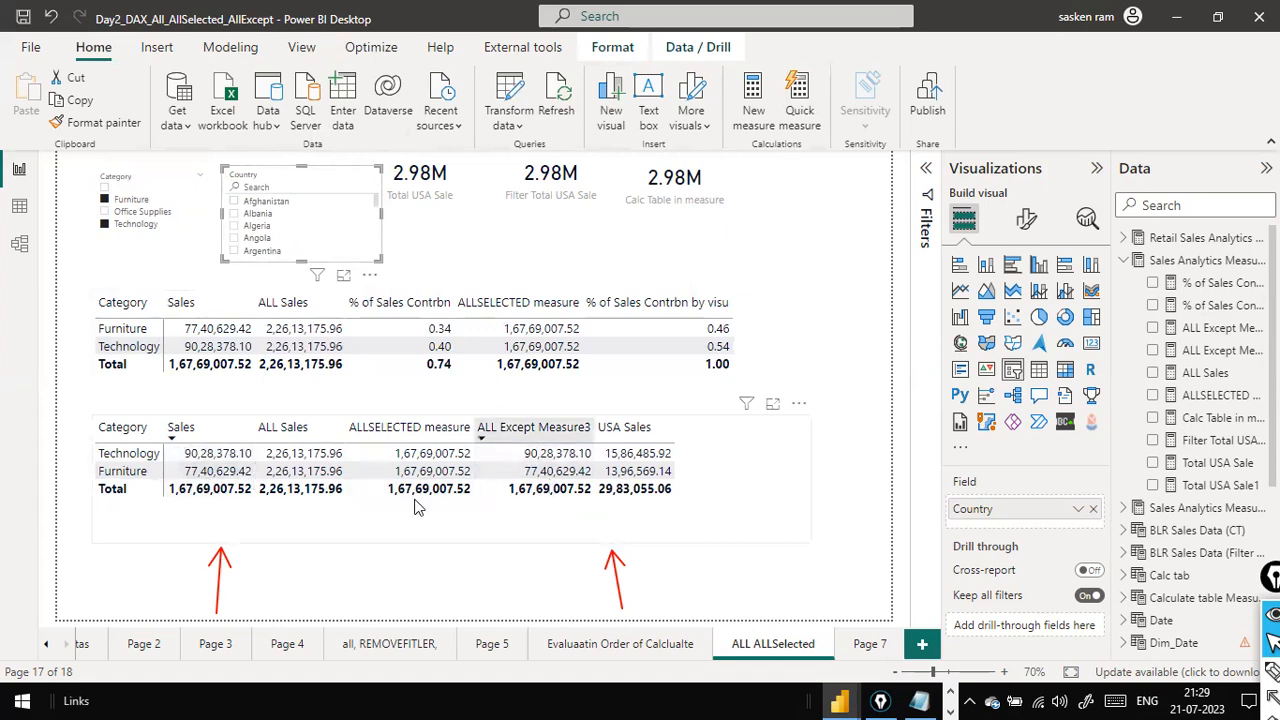
click(317, 190)
text(united in)
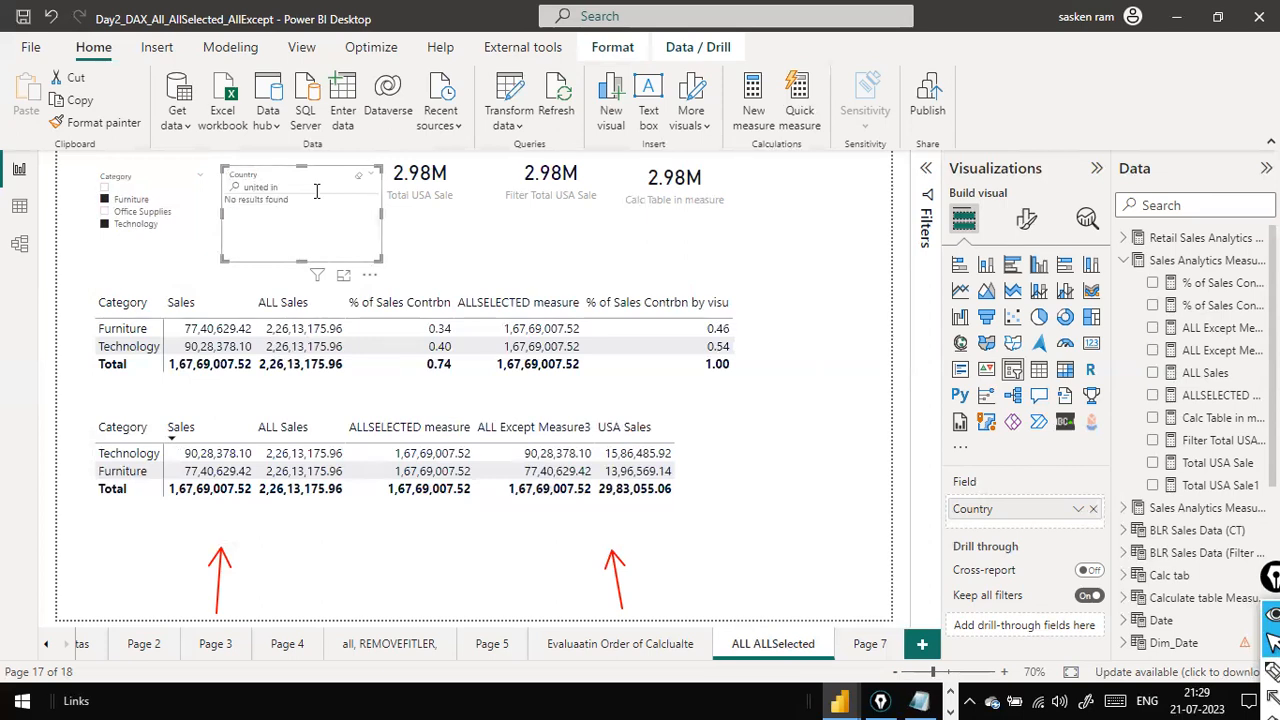
key(BackSpace)
key(BackSpace)
text(king)
click(230, 202)
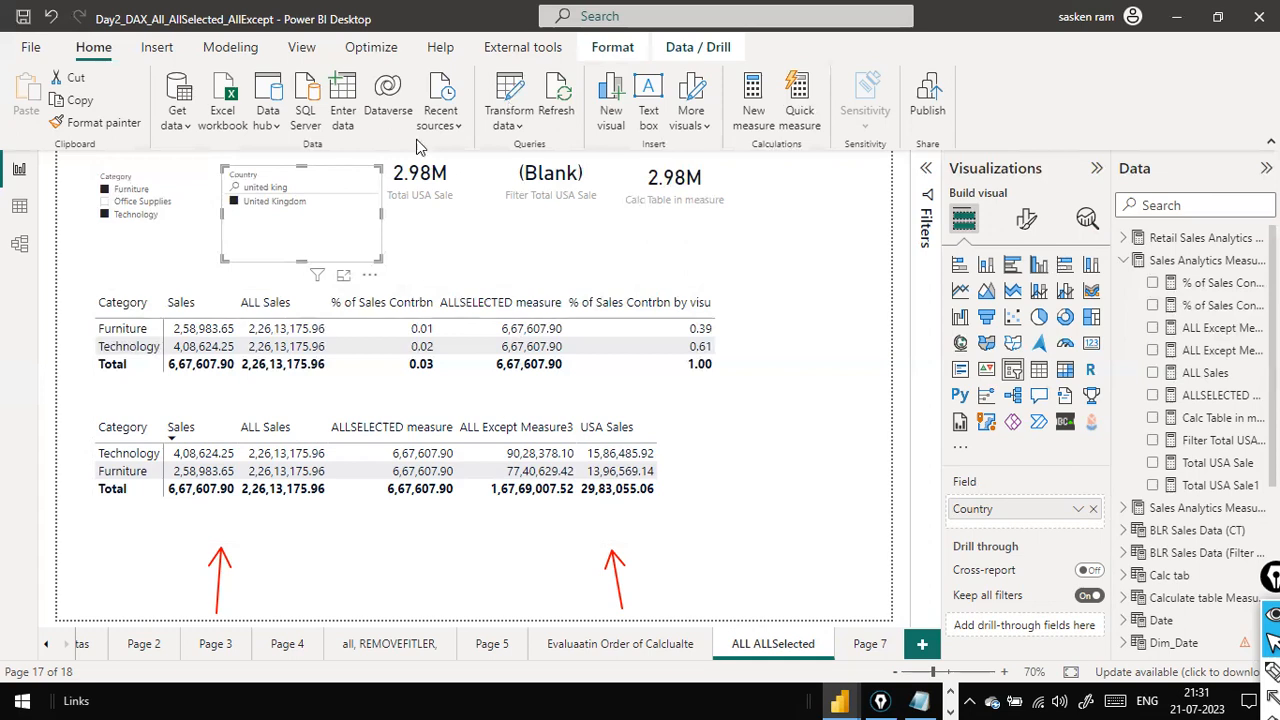
Move the Country and Category slicers slightly up and to the left on the report page
mouse_move(338, 254)
mouse_down()
mouse_move(308, 243)
mouse_move(322, 250)
mouse_up()
click(182, 243)
drag(182, 243, 163, 232)
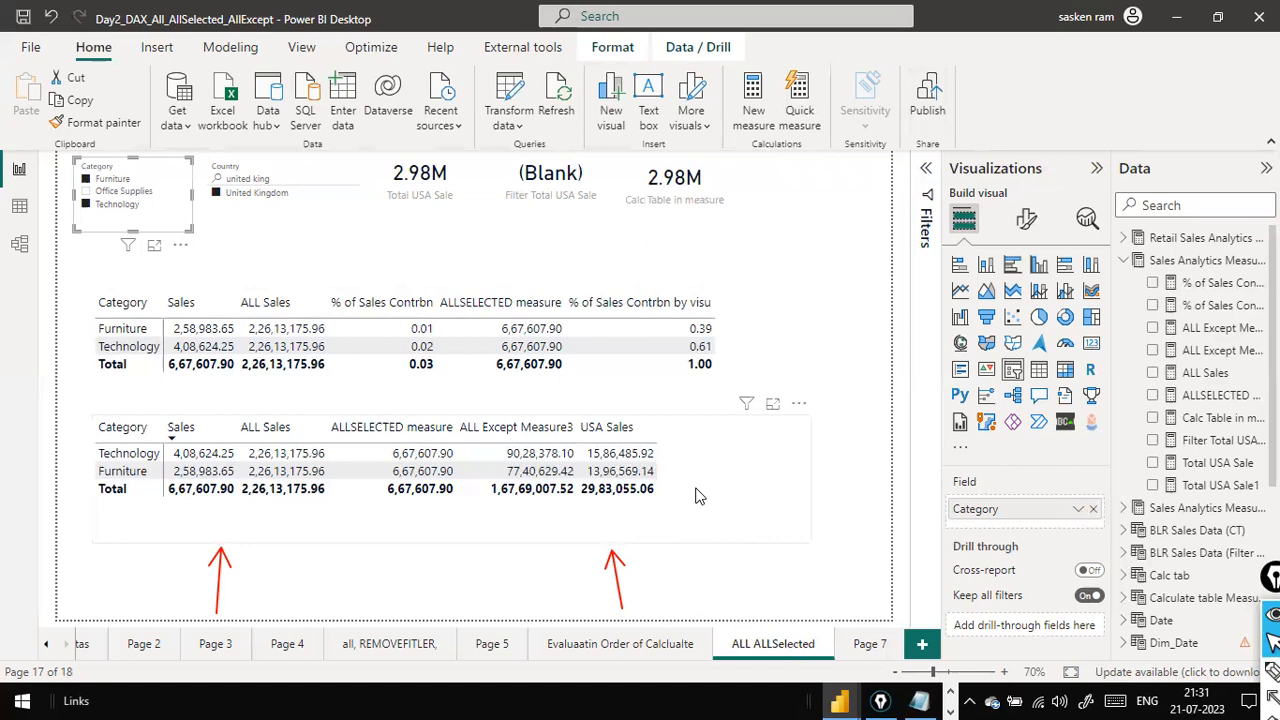
Examine the table relationships in the model view and return to the report page
click(20, 244)
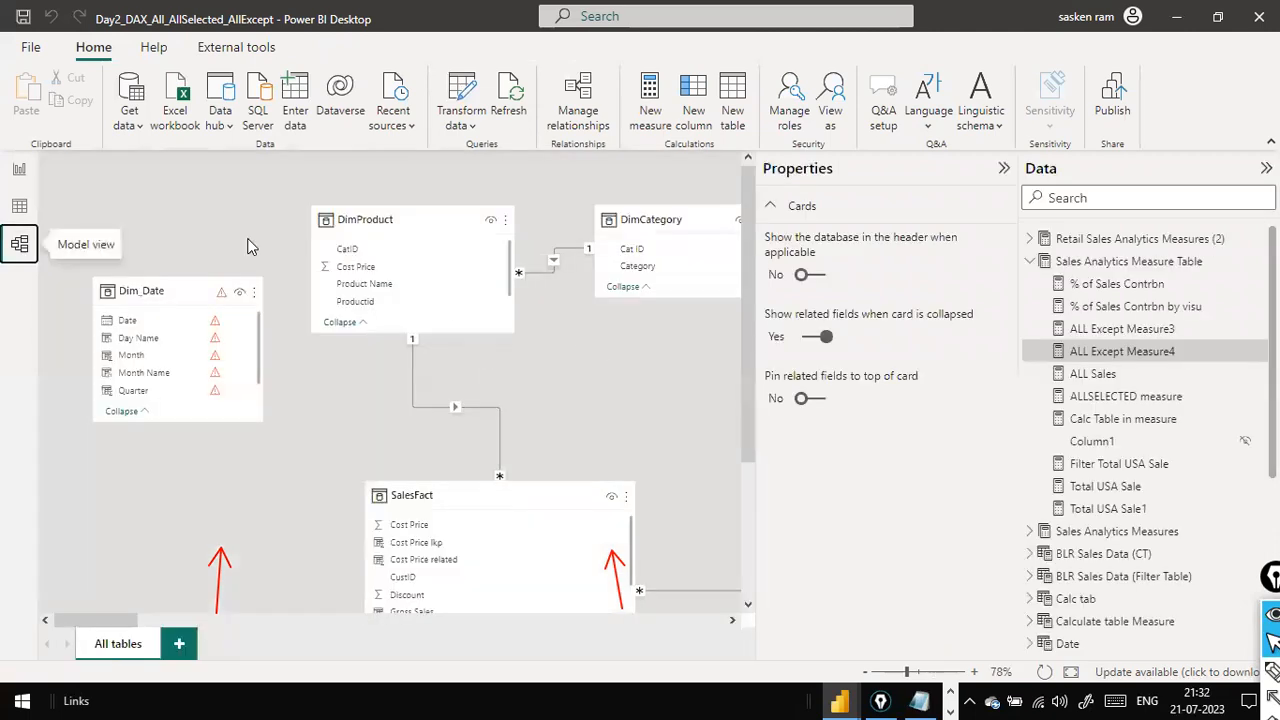
click(18, 178)
click(20, 244)
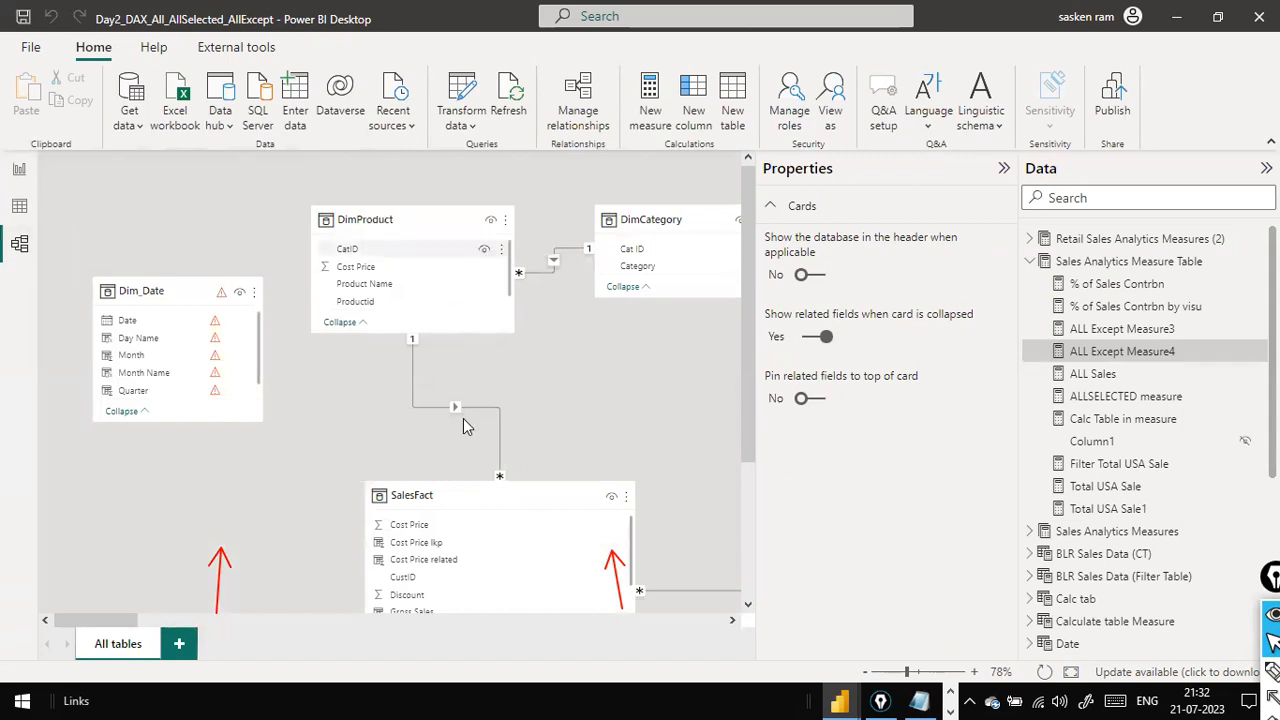
click(18, 175)
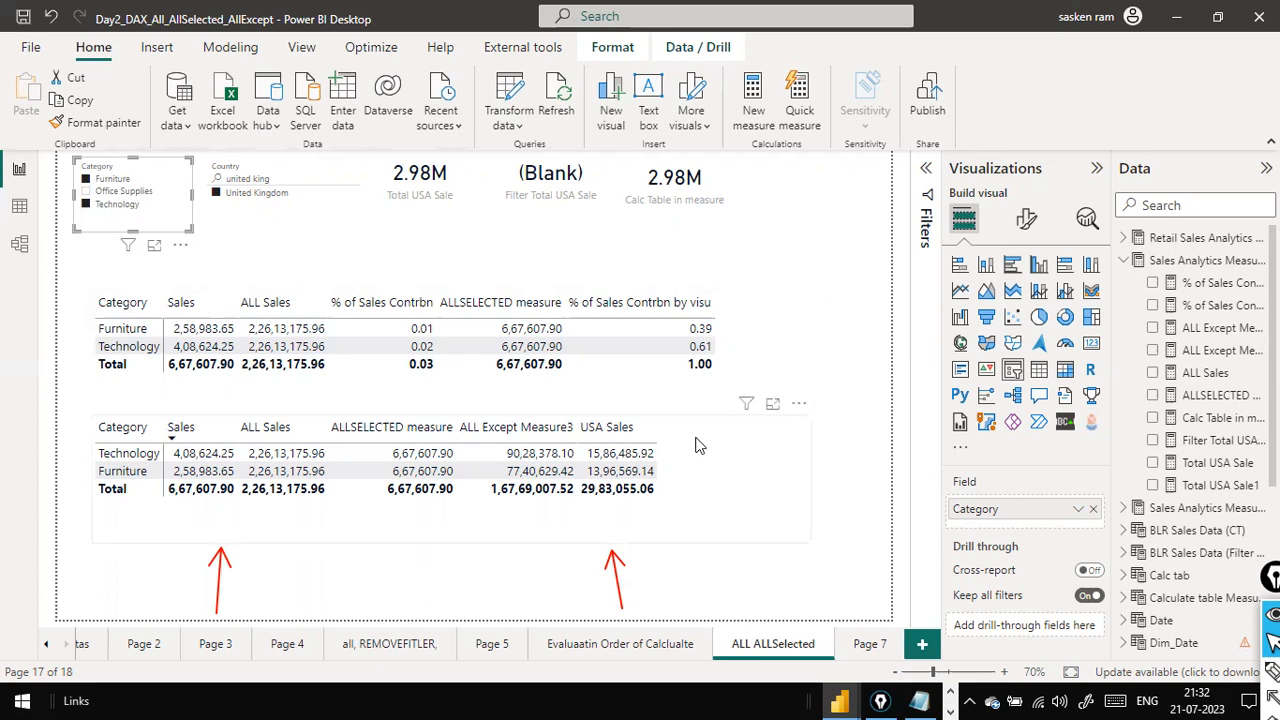
click(391, 427)
key(ctrl+z)
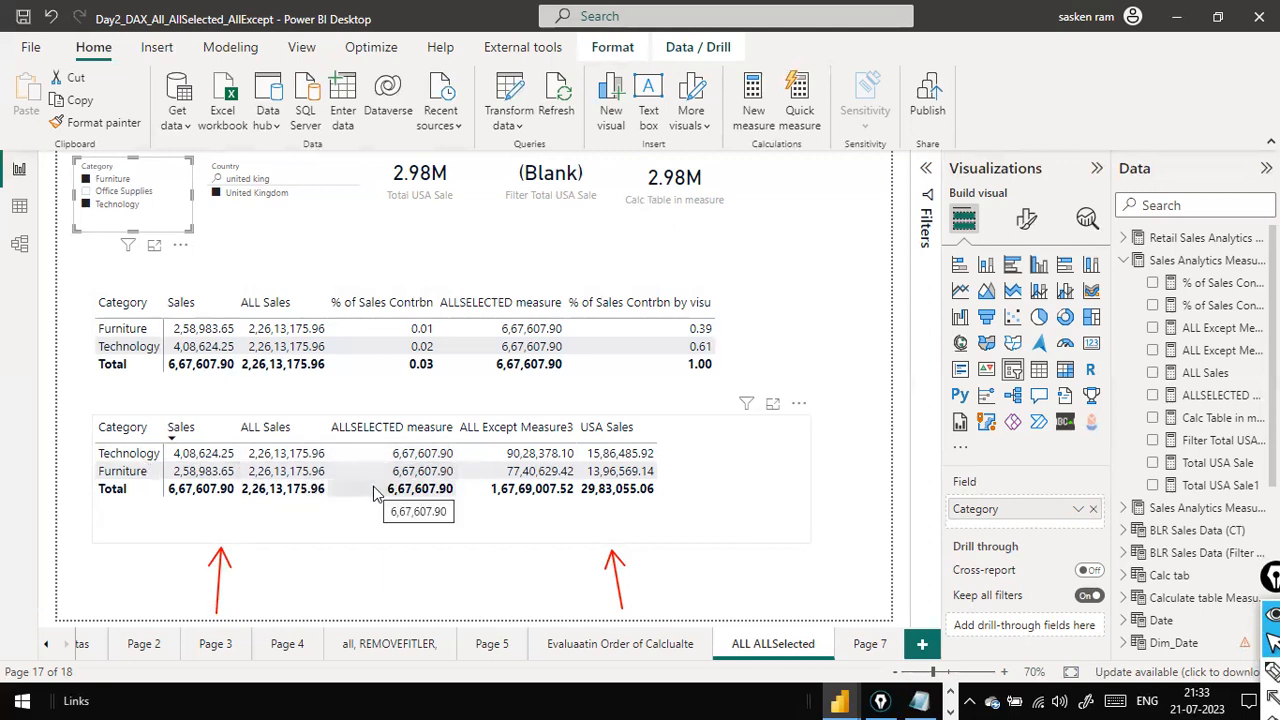
Add % of Sales Contrbn to the lower matrix and place it between ALL Sales and ALLSELECTED measure
click(1170, 204)
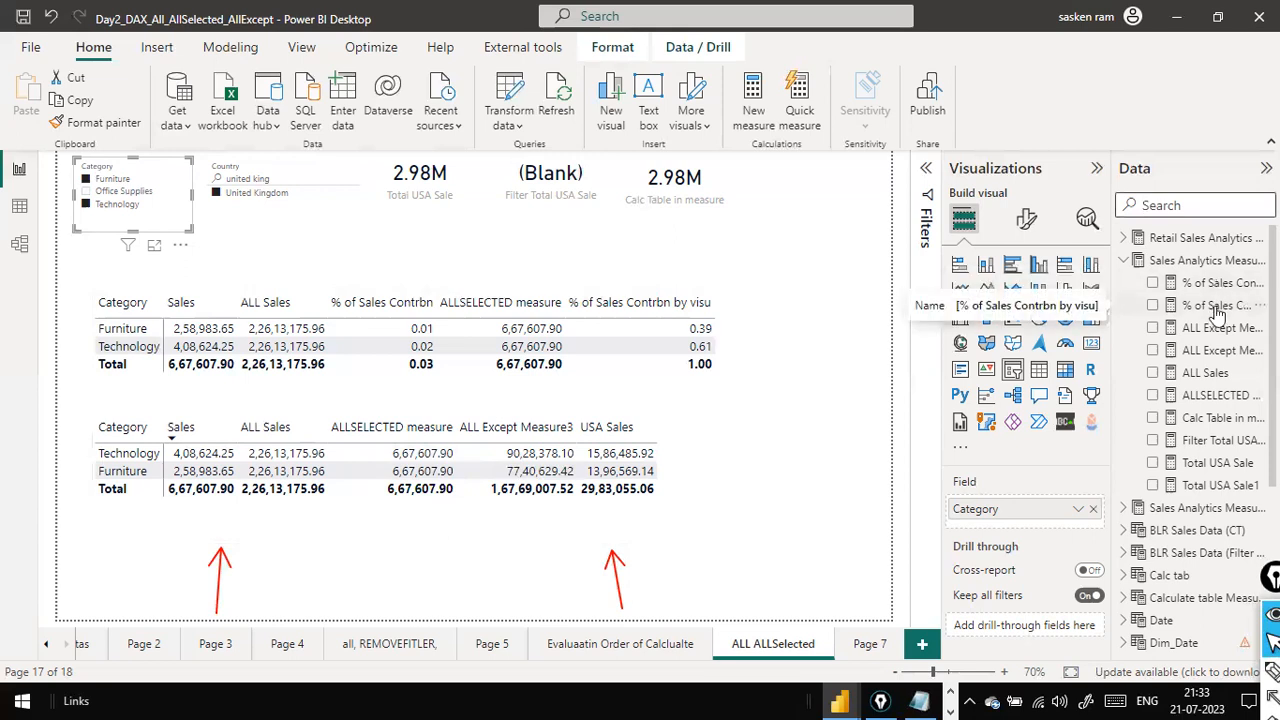
drag(1210, 285, 652, 455)
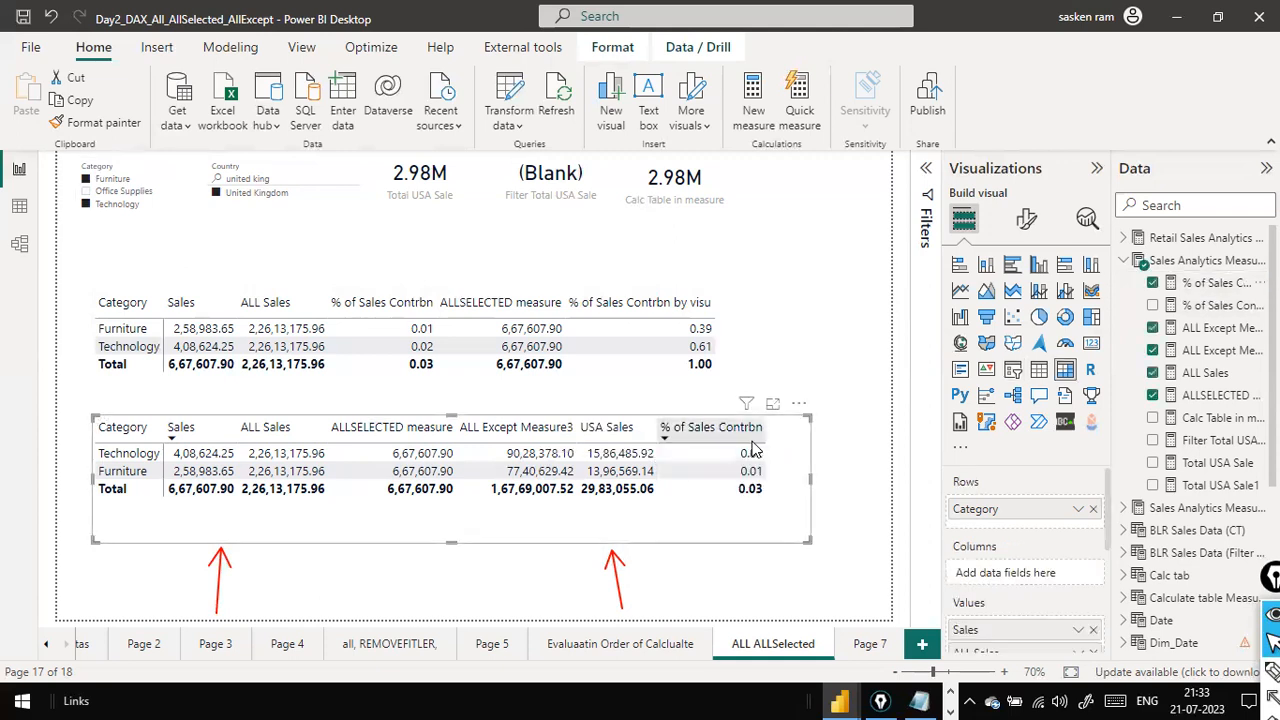
scroll(1009, 563, down, 3)
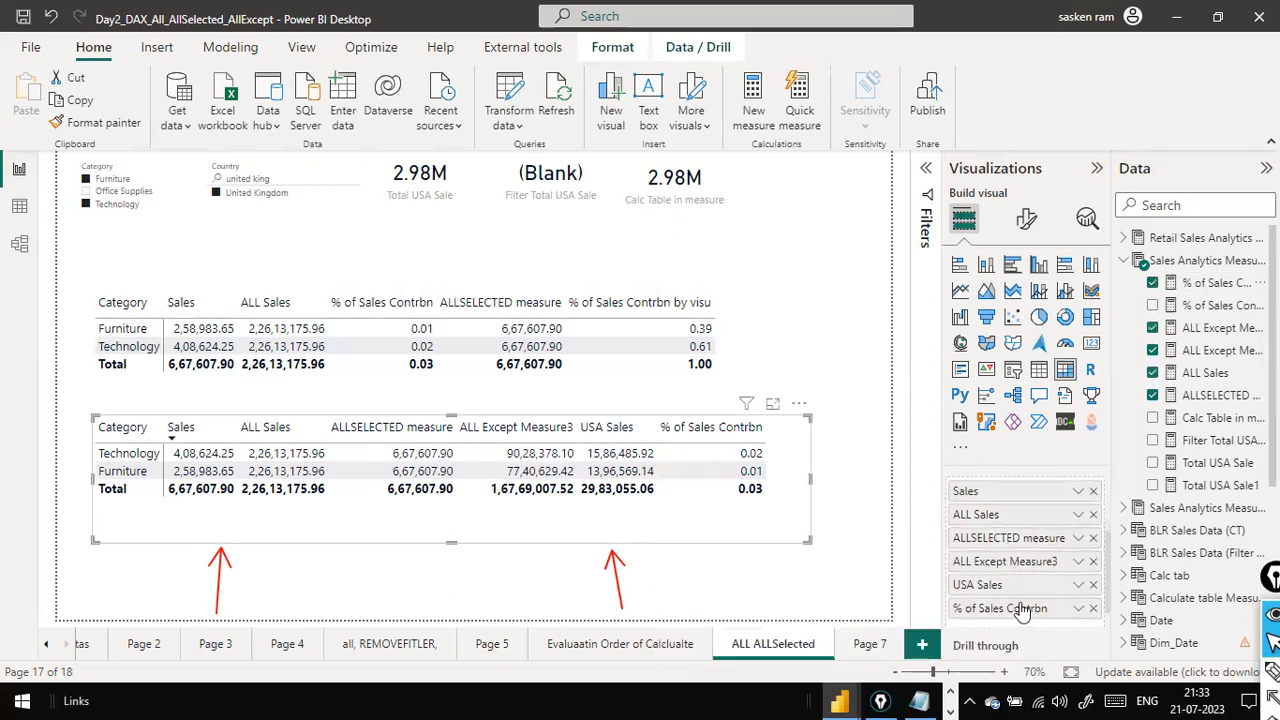
drag(1030, 537, 1028, 537)
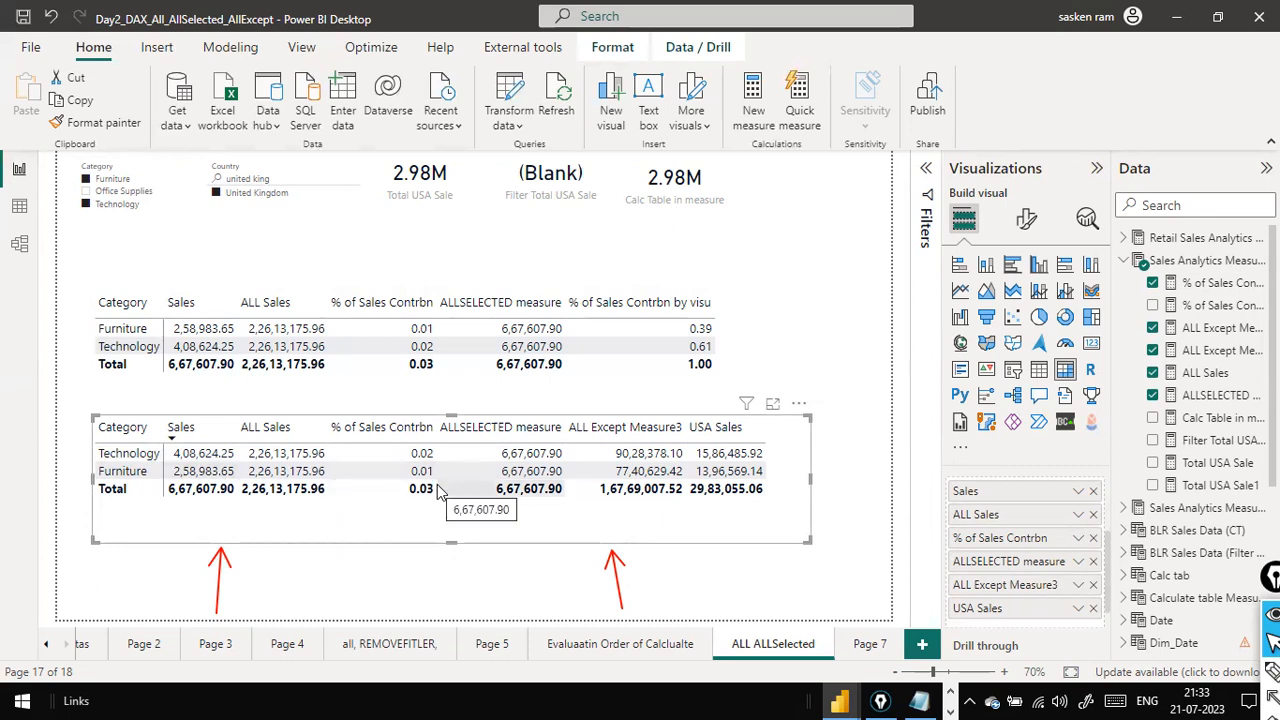
Temporarily include Office Supplies in the Category slicer to compare the measures, and deselect it again
click(86, 192)
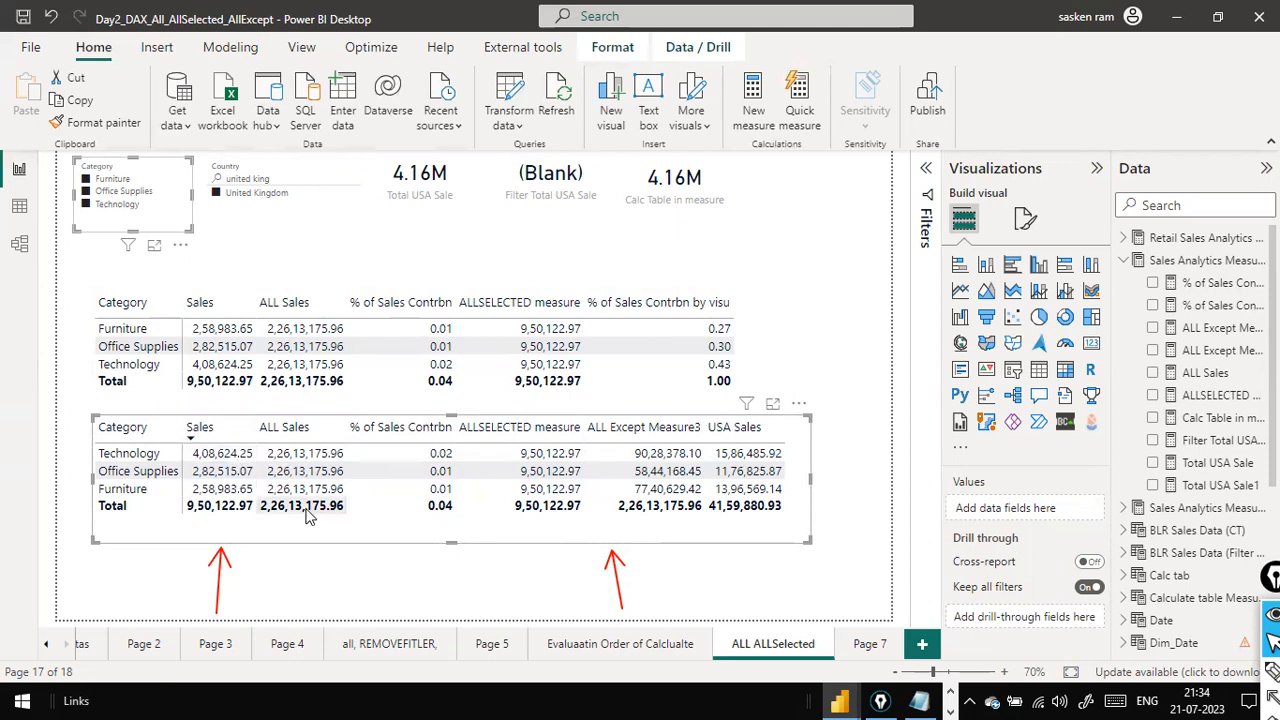
ctrl+click(89, 192)
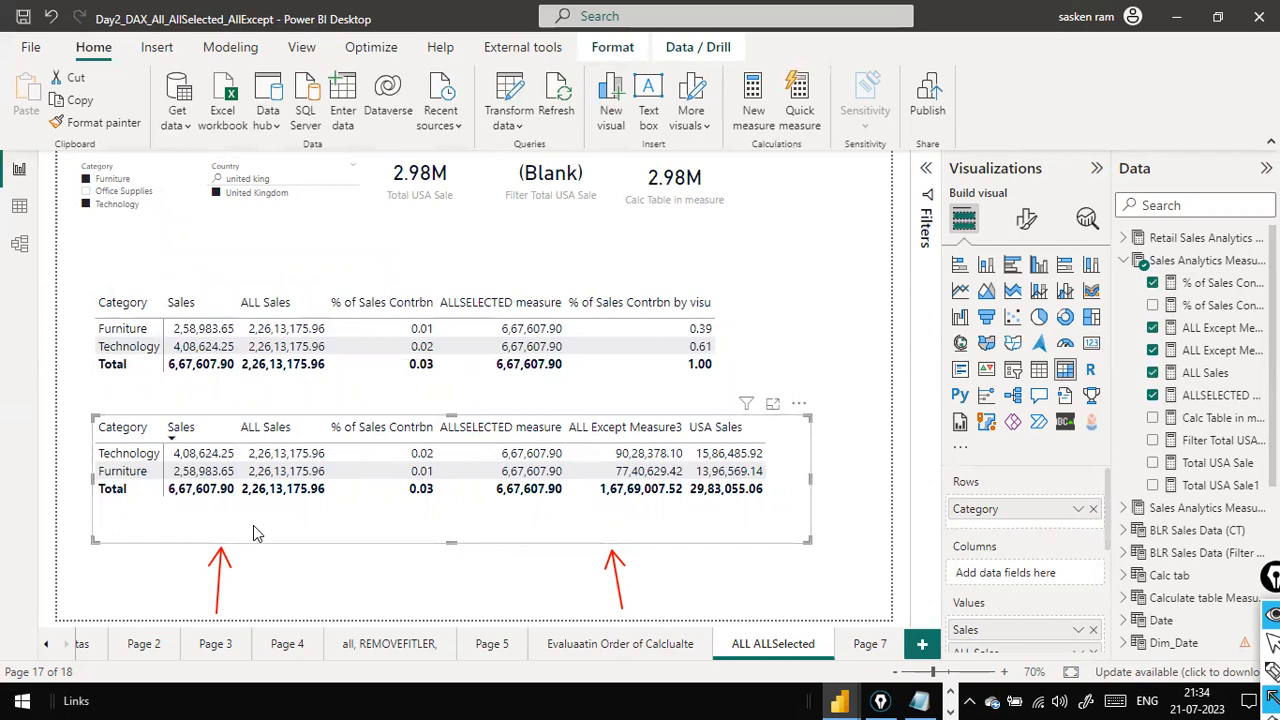
Draw red curves linking the lower matrix's Sales values to its ALLSELECTED measure column, and clear all pen marks
mouse_move(222, 501)
mouse_down()
mouse_move(318, 585)
mouse_move(445, 540)
mouse_move(494, 457)
mouse_move(495, 478)
mouse_up()
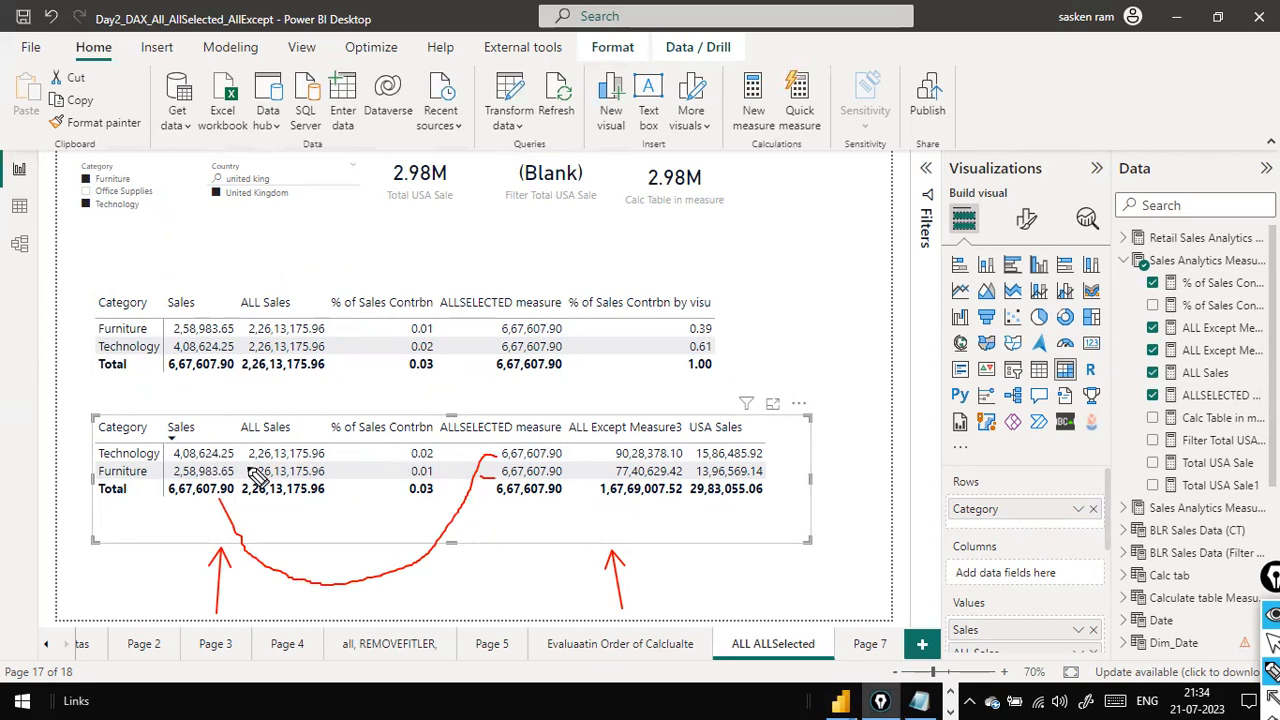
mouse_move(217, 445)
mouse_down()
mouse_move(505, 428)
mouse_move(520, 445)
mouse_up()
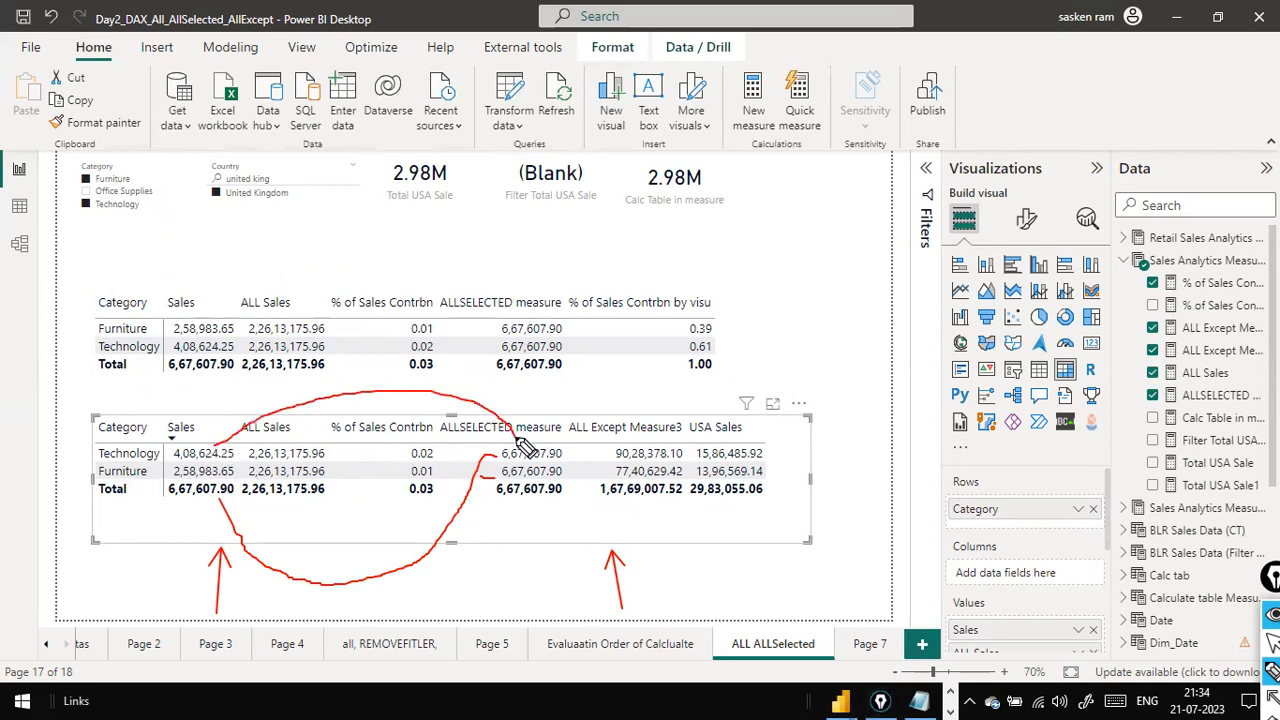
drag(240, 466, 505, 465)
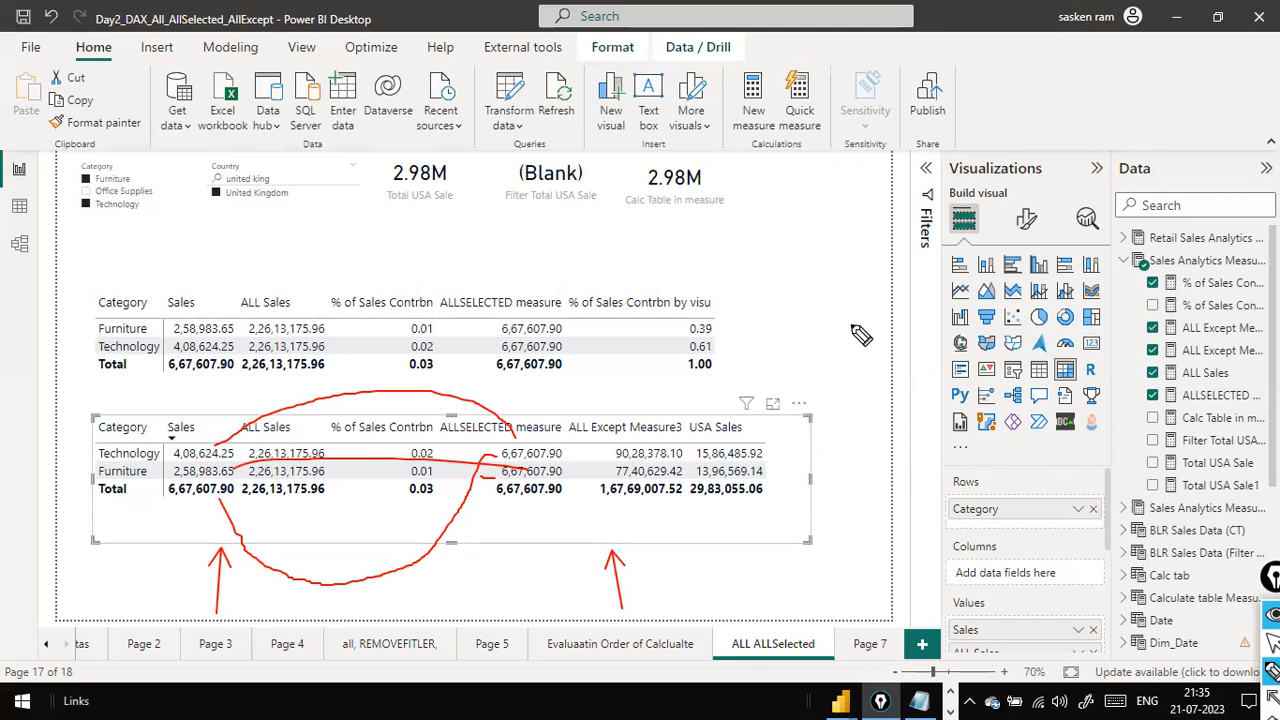
key(Escape)
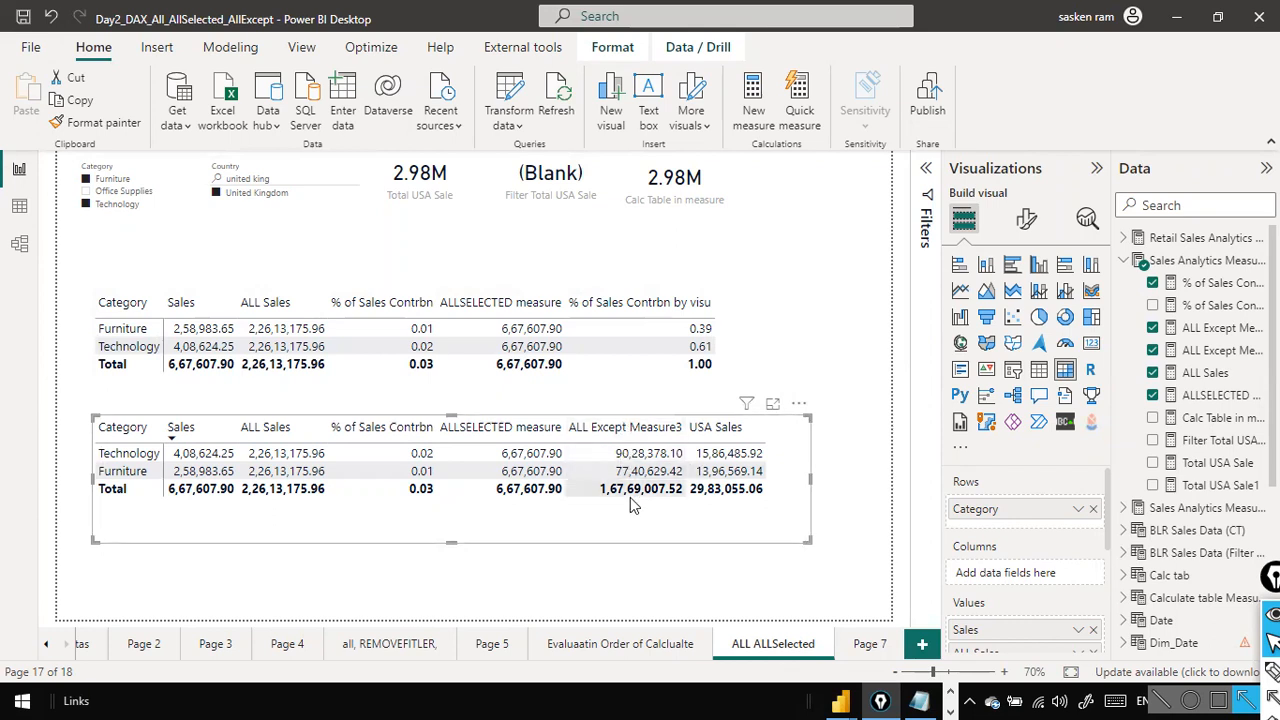
Compare the ALL Except Measure3 and ALL Except Measure4 formulas, focusing on the Category argument, and close the formula editor
click(1220, 338)
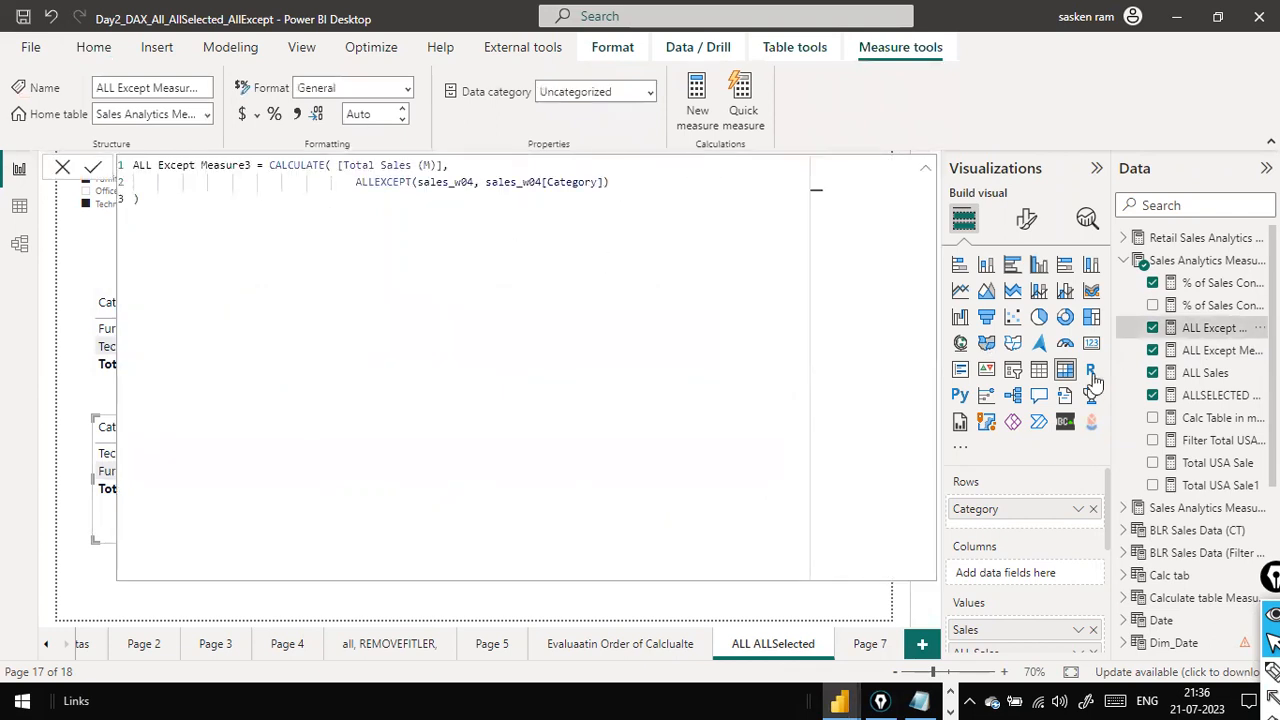
click(1197, 357)
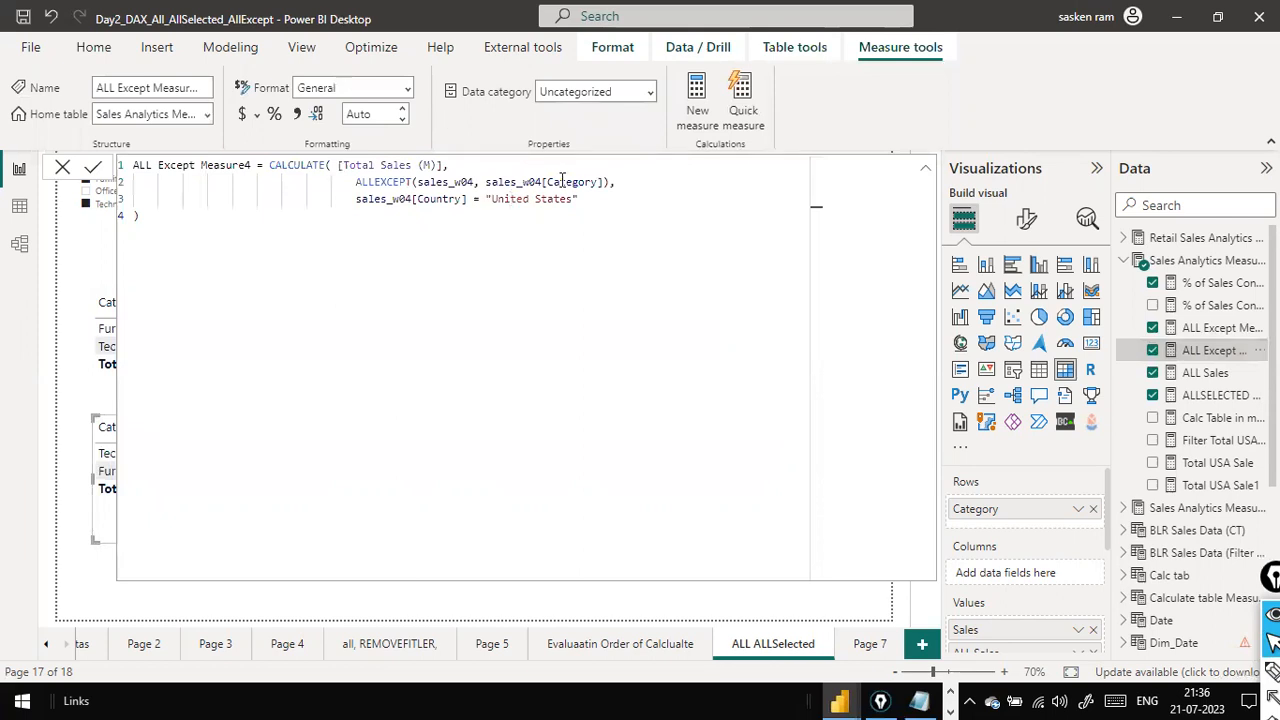
click(1216, 330)
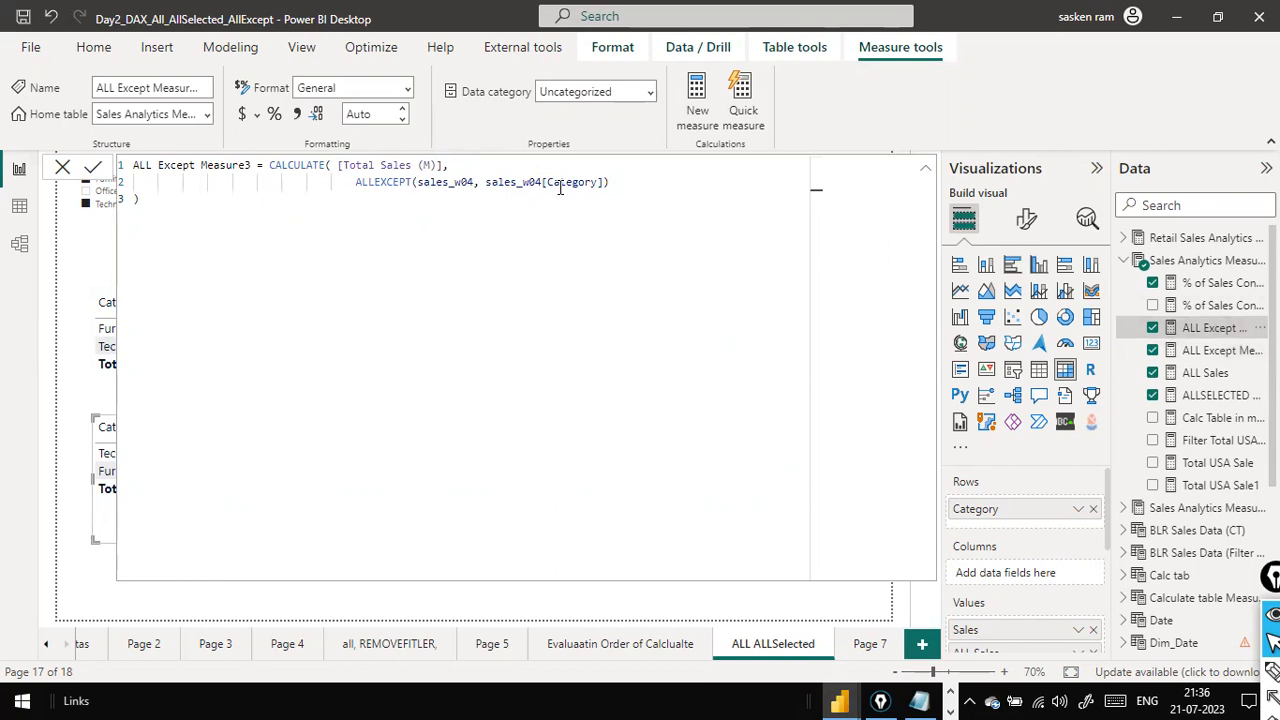
drag(545, 184, 594, 184)
click(62, 167)
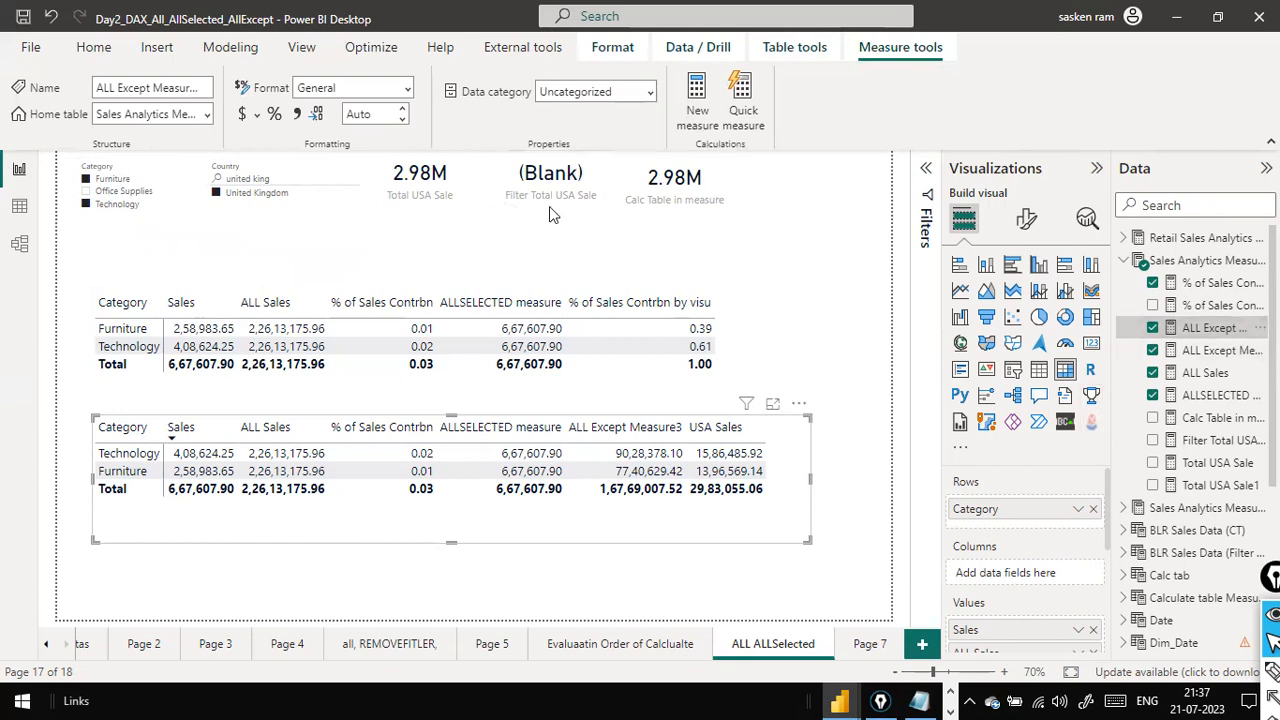
Copy the full formula of ALL Except Measure3 and close the formula editor without changing it
click(1200, 340)
click(1200, 329)
click(175, 165)
key(ctrl+a)
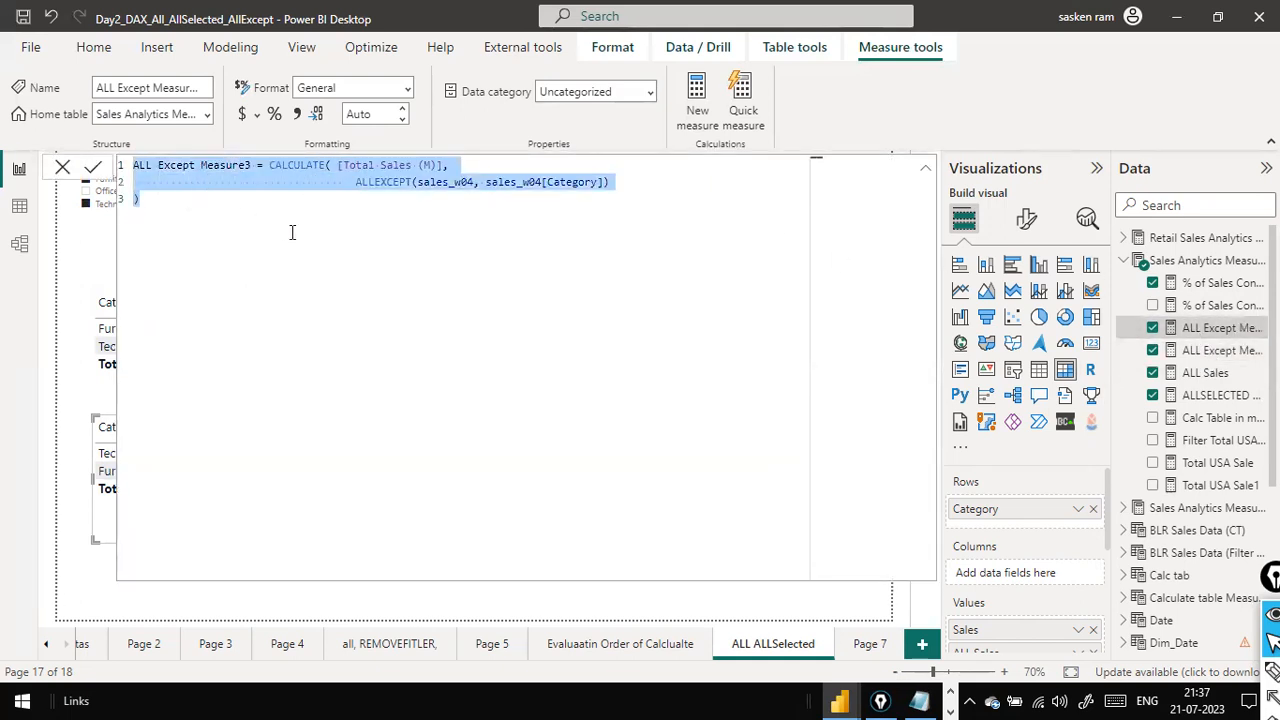
key(ctrl+c)
click(63, 169)
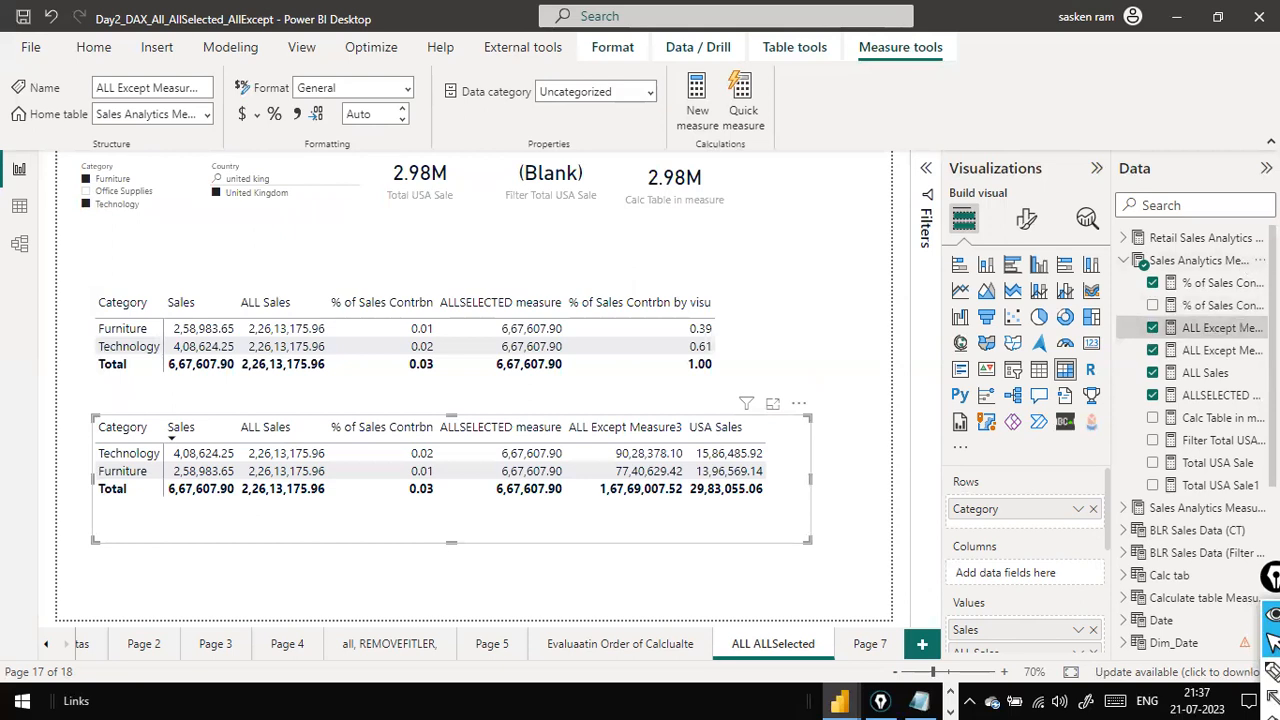
Create a new measure in the Sales Analytics Measure Table and paste the copied ALLEXCEPT formula into it
click(1260, 260)
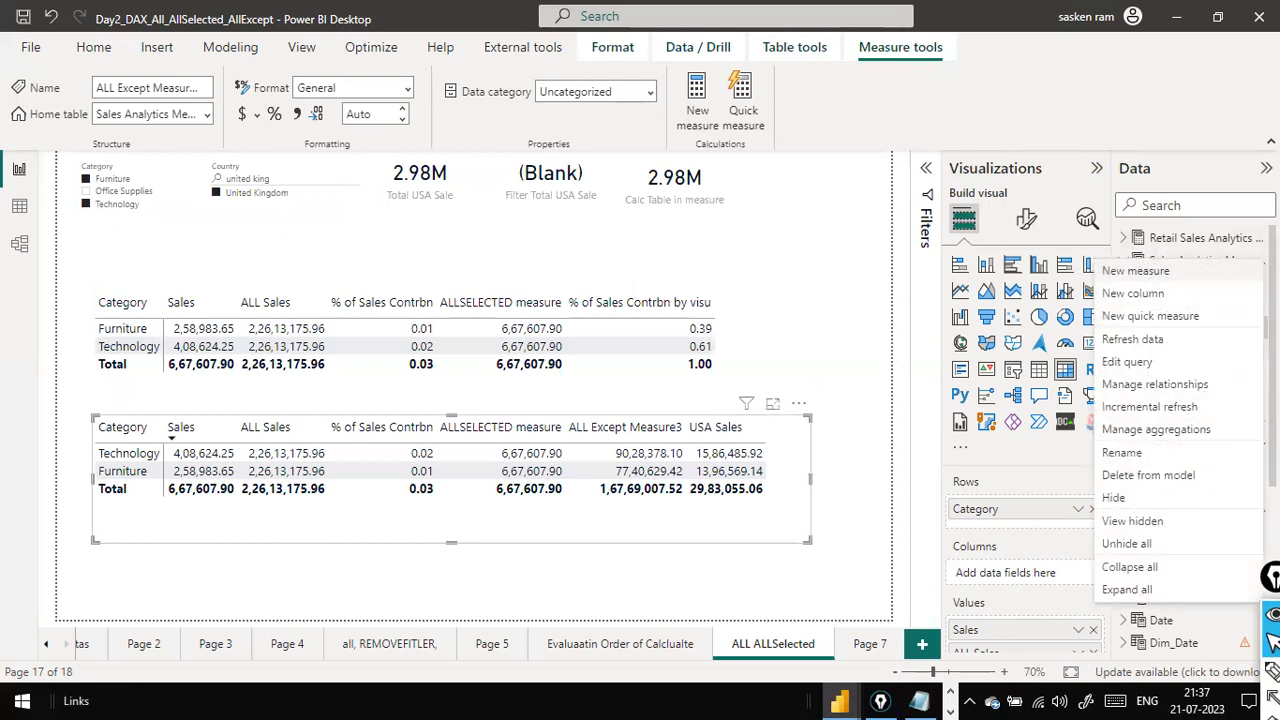
click(1150, 273)
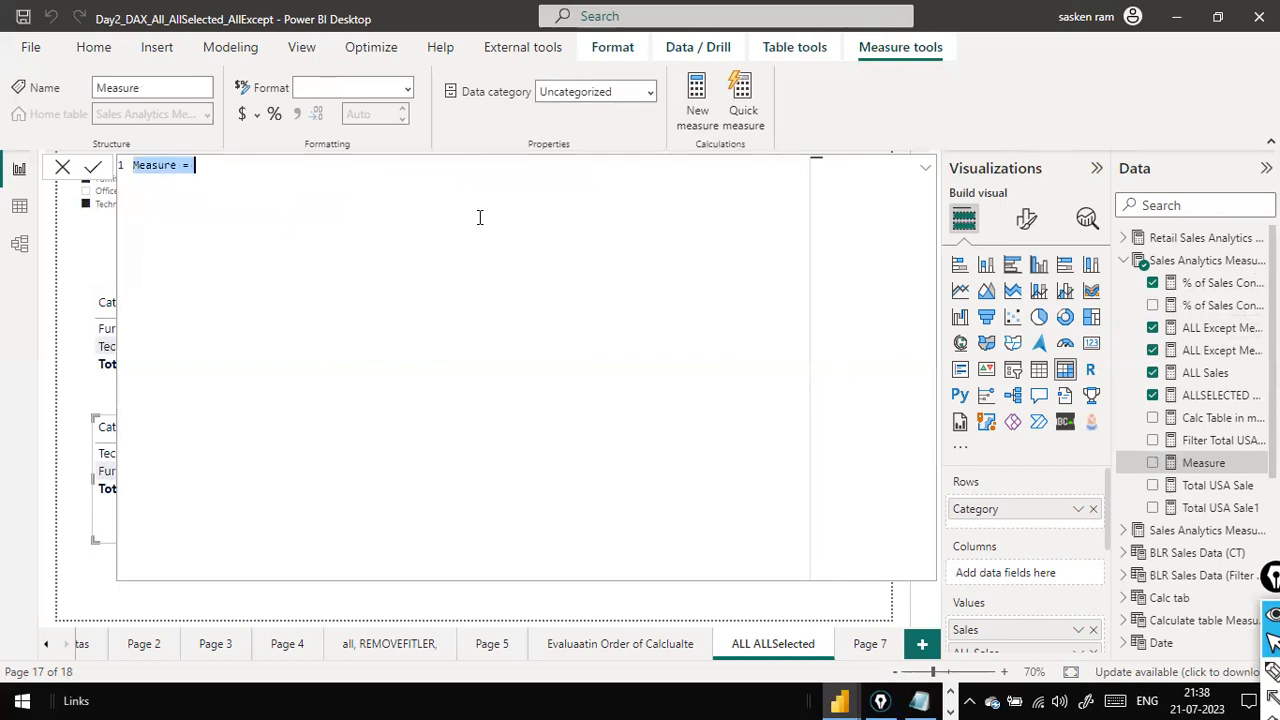
key(ctrl+v)
Replace the Category column in the pasted ALLEXCEPT formula with sales_w04[Country]
key(Up)
key(Up)
key(Down)
key(ctrl+Right)
key(ctrl+Right)
key(ctrl+Right)
key(ctrl+Right)
key(ctrl+Right)
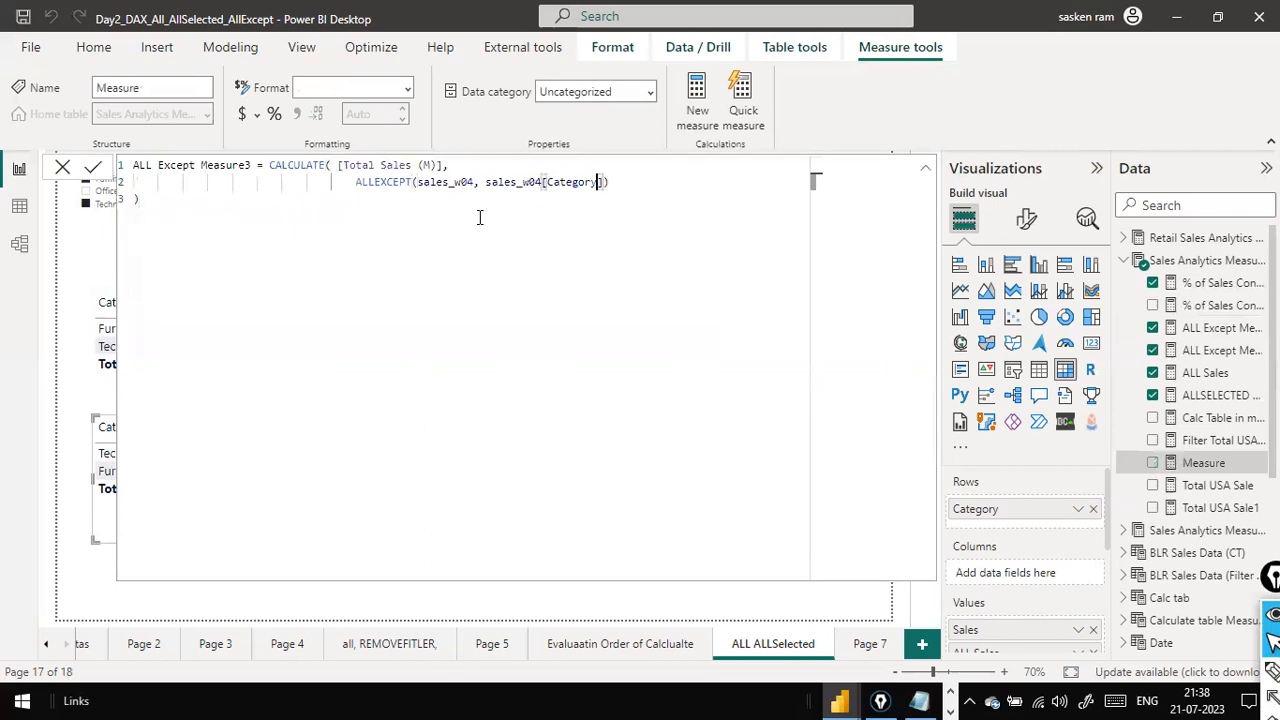
key(ctrl+shift+Right)
text(Couontry)
key(BackSpace)
key(BackSpace)
key(BackSpace)
key(BackSpace)
key(BackSpace)
text(ntr)
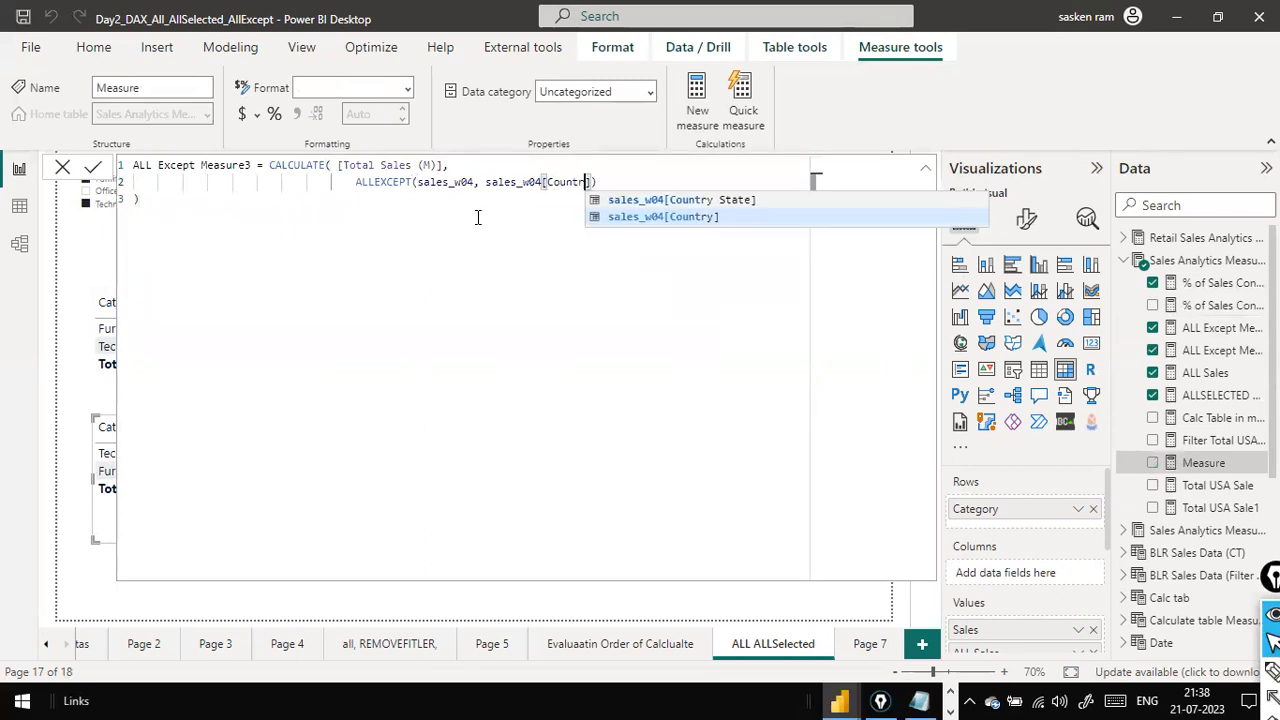
key(Down)
key(Tab)
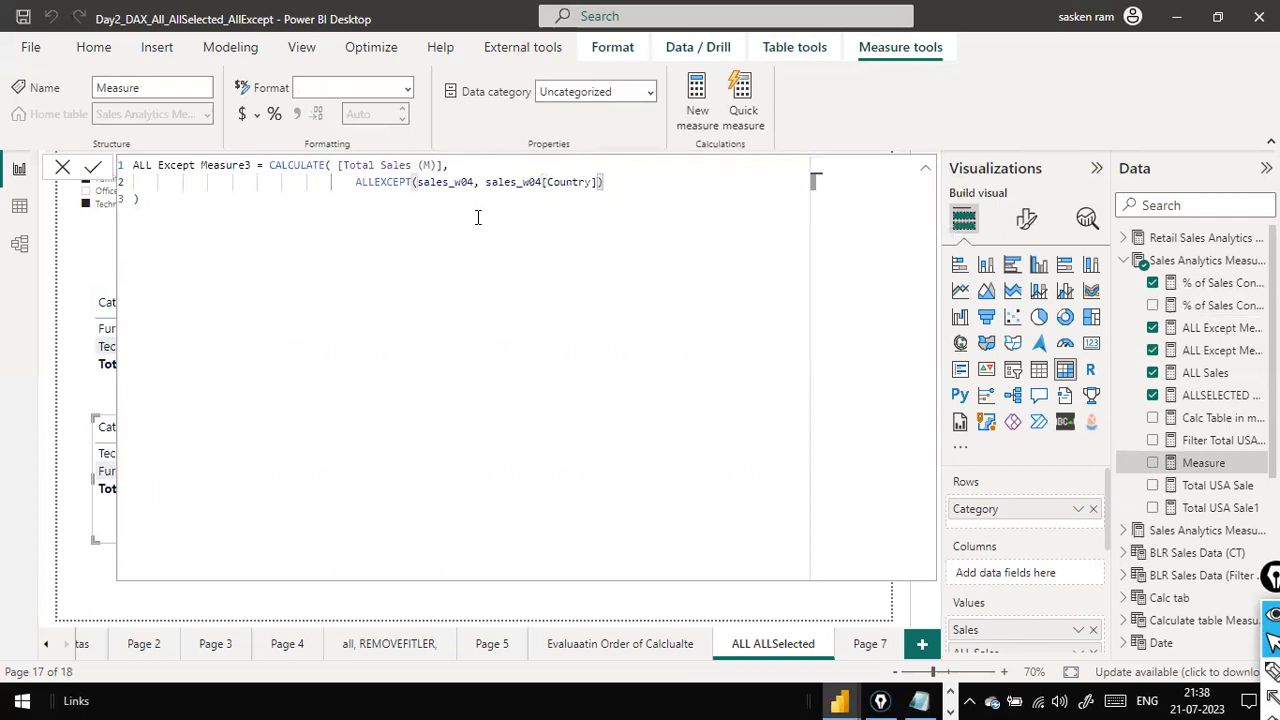
Name the new measure ALL Except country Measure3 in its formula and commit it
key(Down)
key(Return)
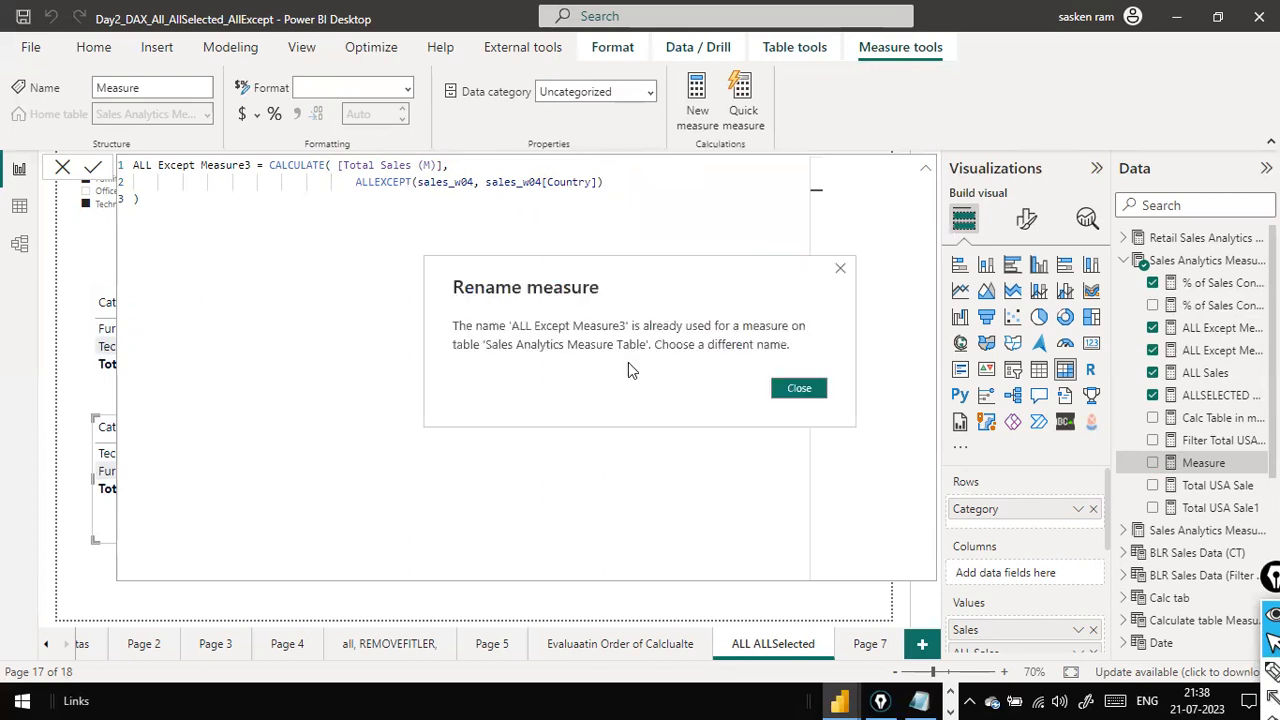
click(819, 394)
click(243, 166)
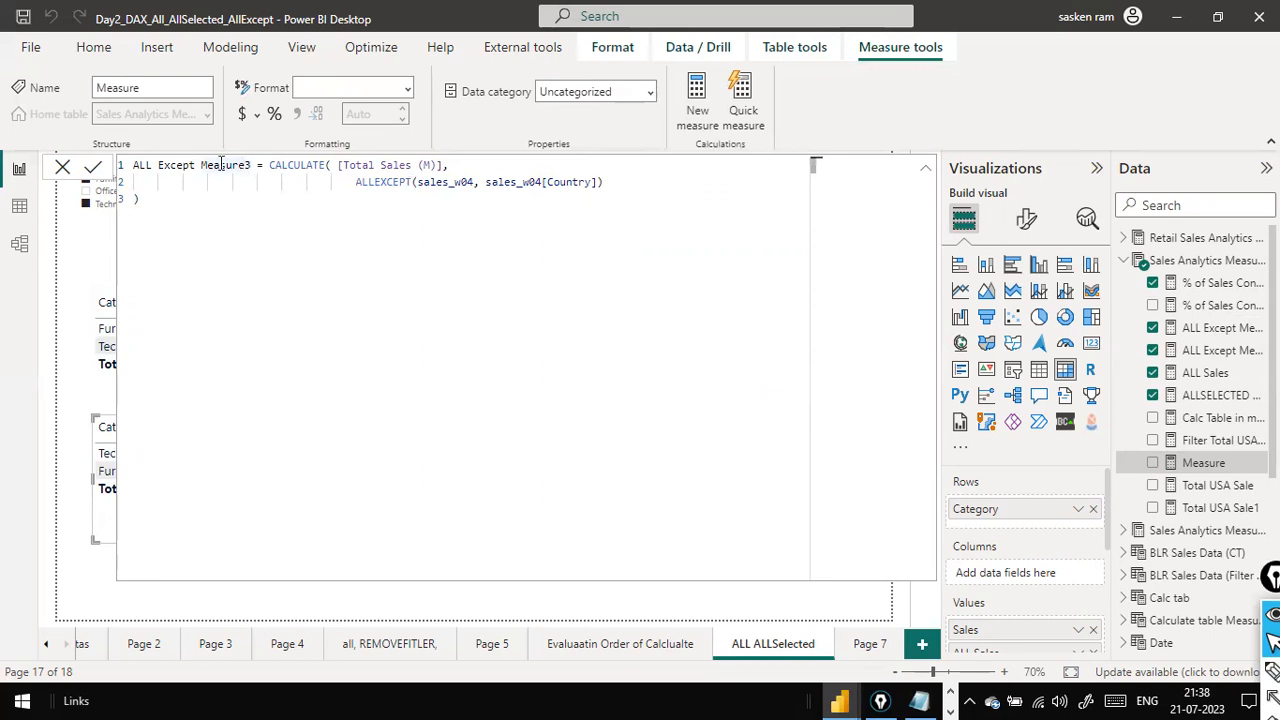
click(200, 165)
text(country)
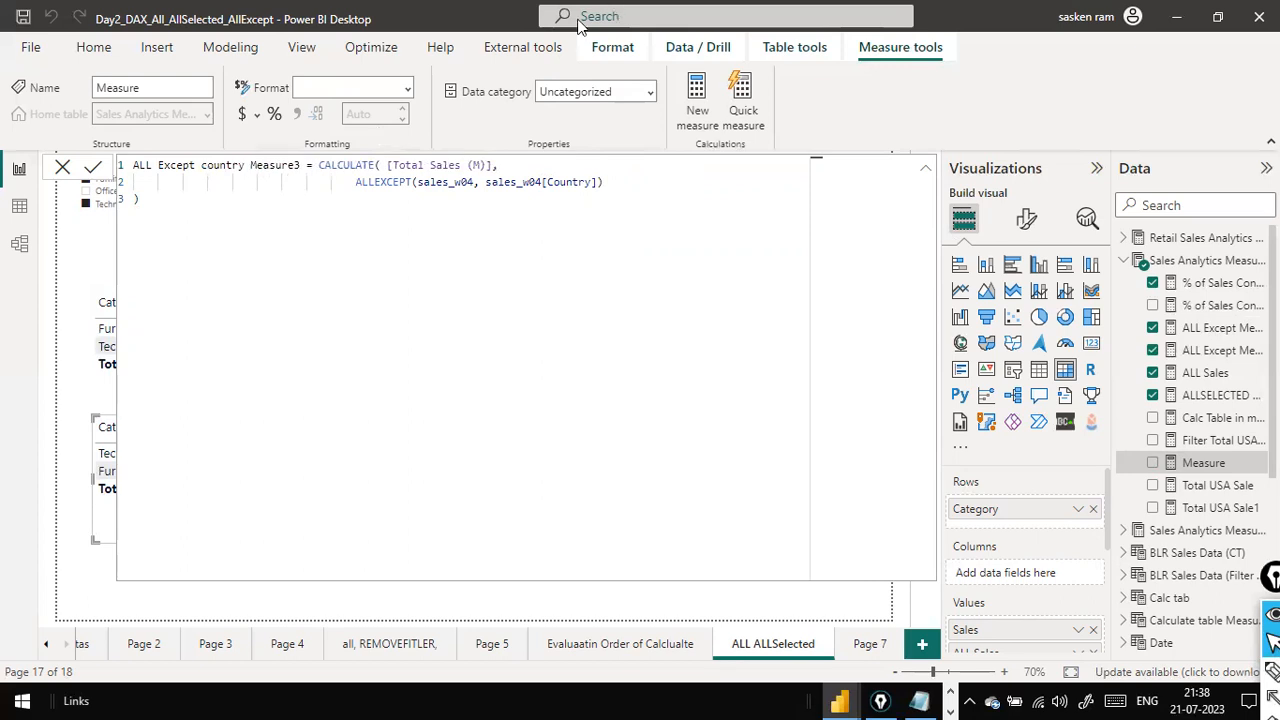
key(Return)
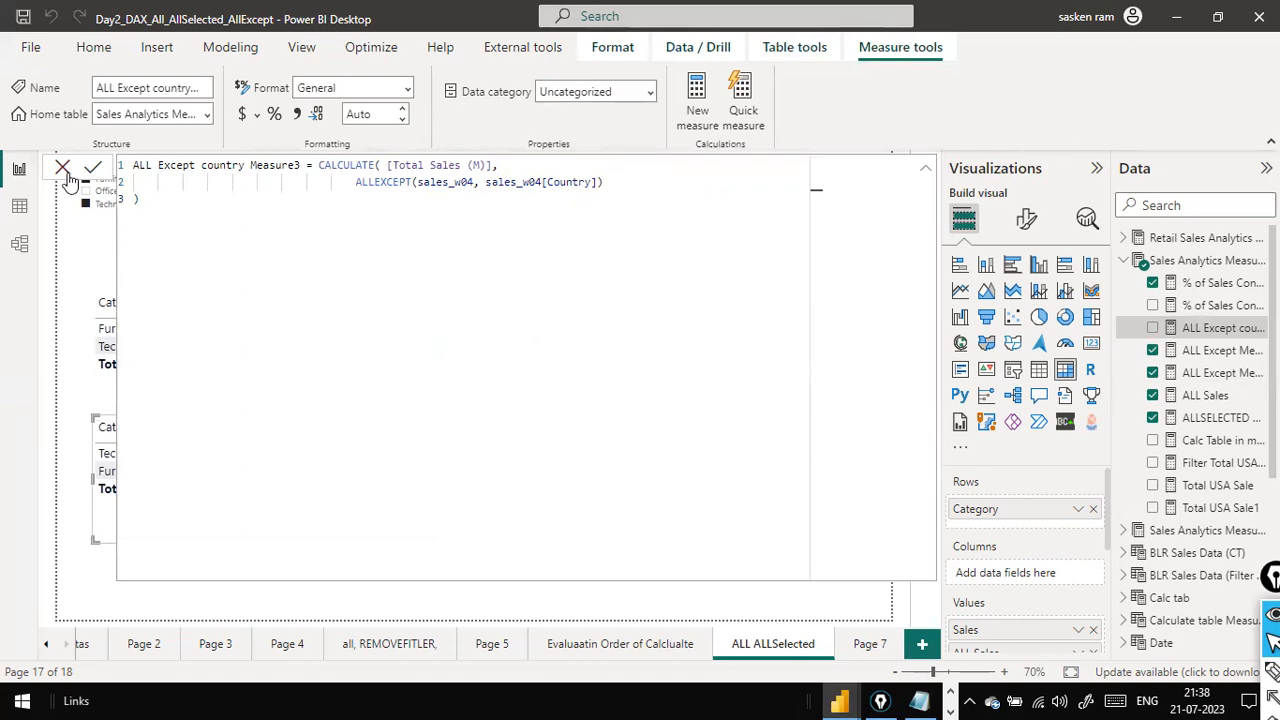
click(92, 168)
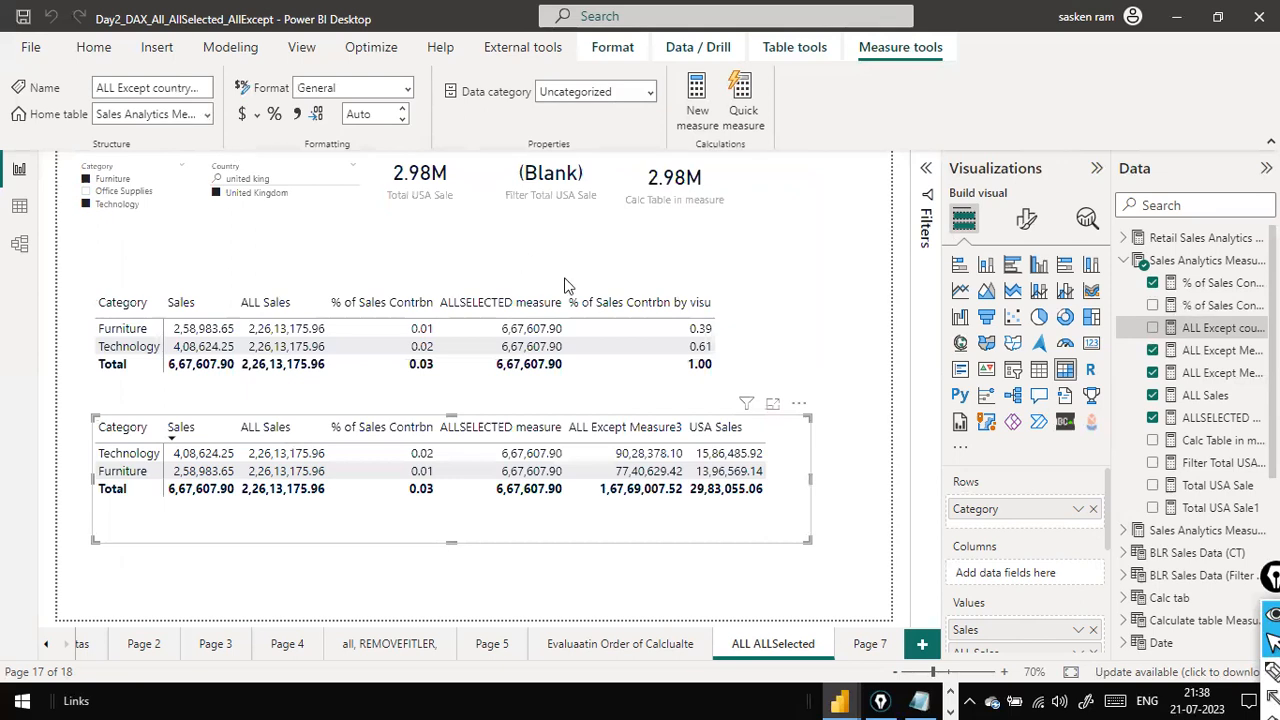
Add ALL Except country Measure3 to the lower matrix and widen the matrix to the page's edge
click(1153, 328)
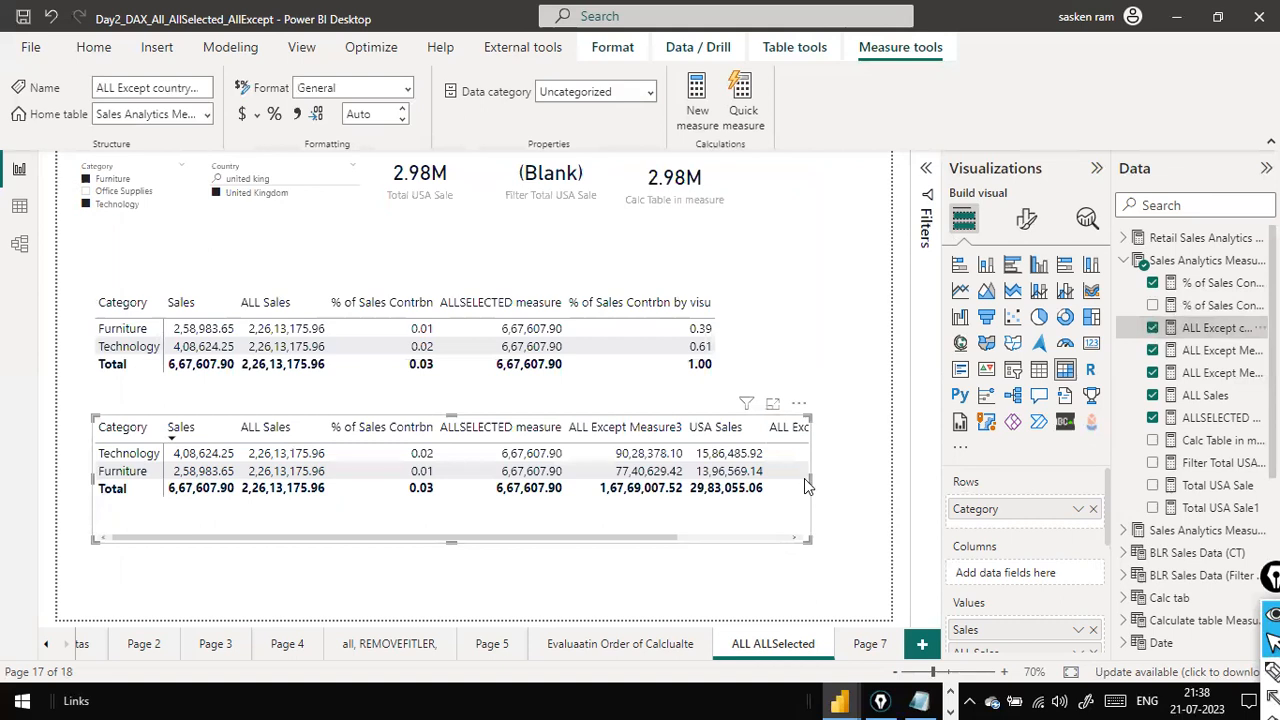
drag(806, 480, 925, 492)
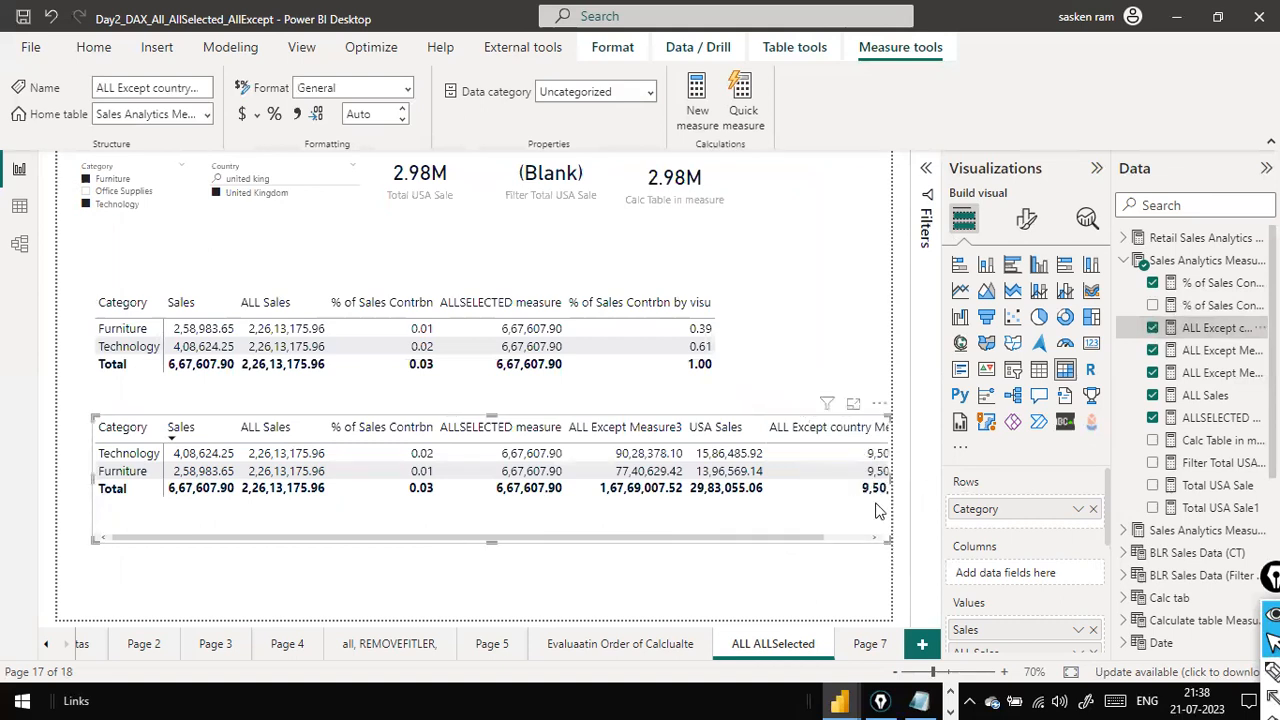
drag(729, 541, 780, 541)
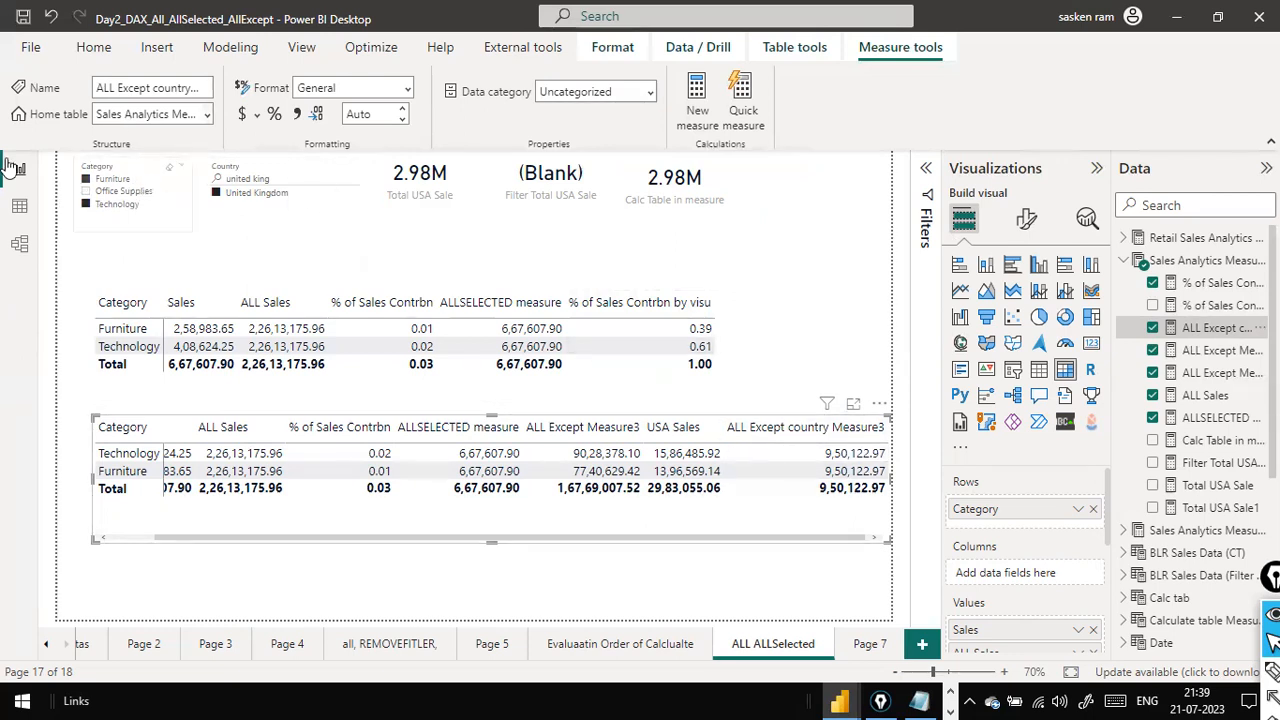
Temporarily include Office Supplies in the Category slicer to compare ALL Except country Measure3 with Sales, and return to Furniture and Technology
click(88, 200)
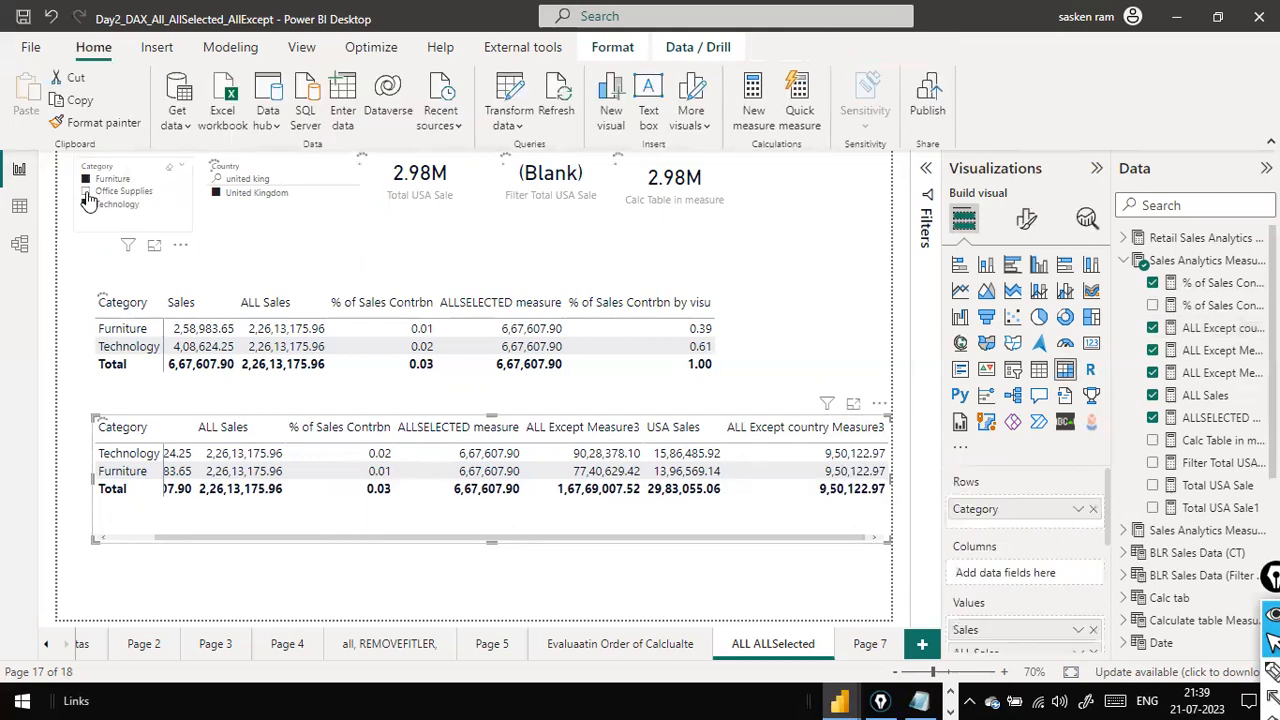
click(86, 214)
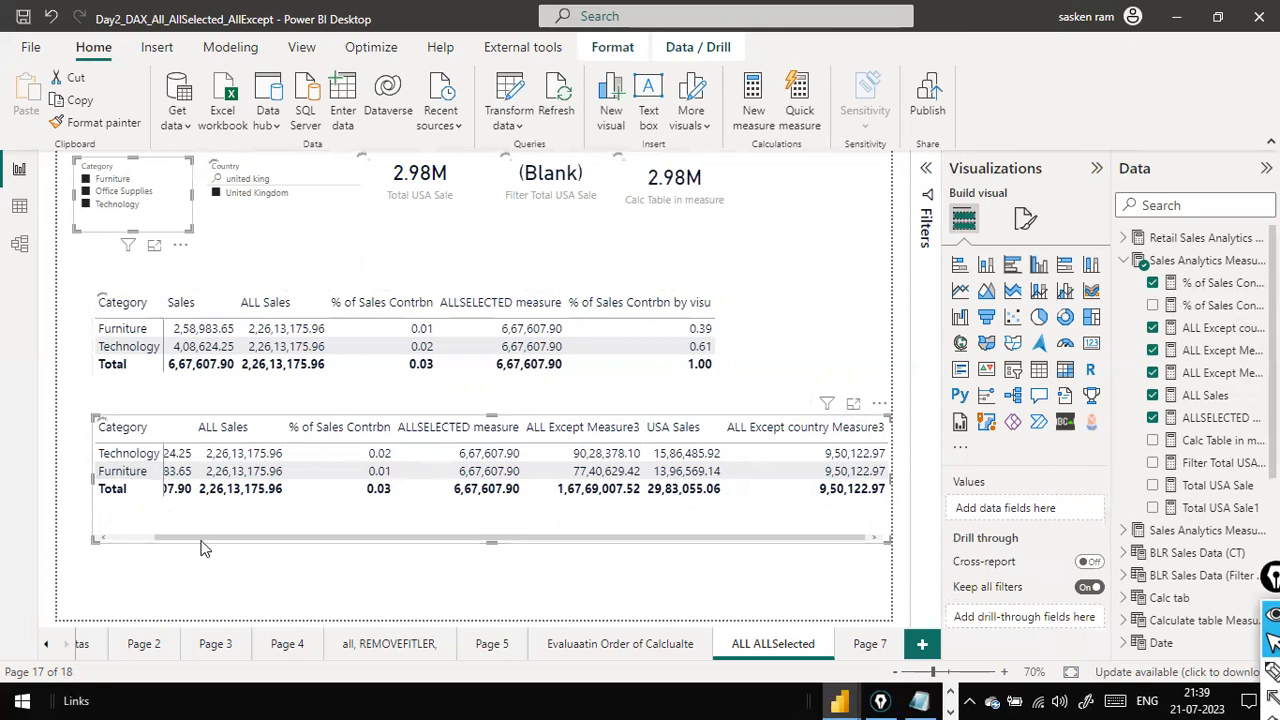
drag(205, 537, 55, 537)
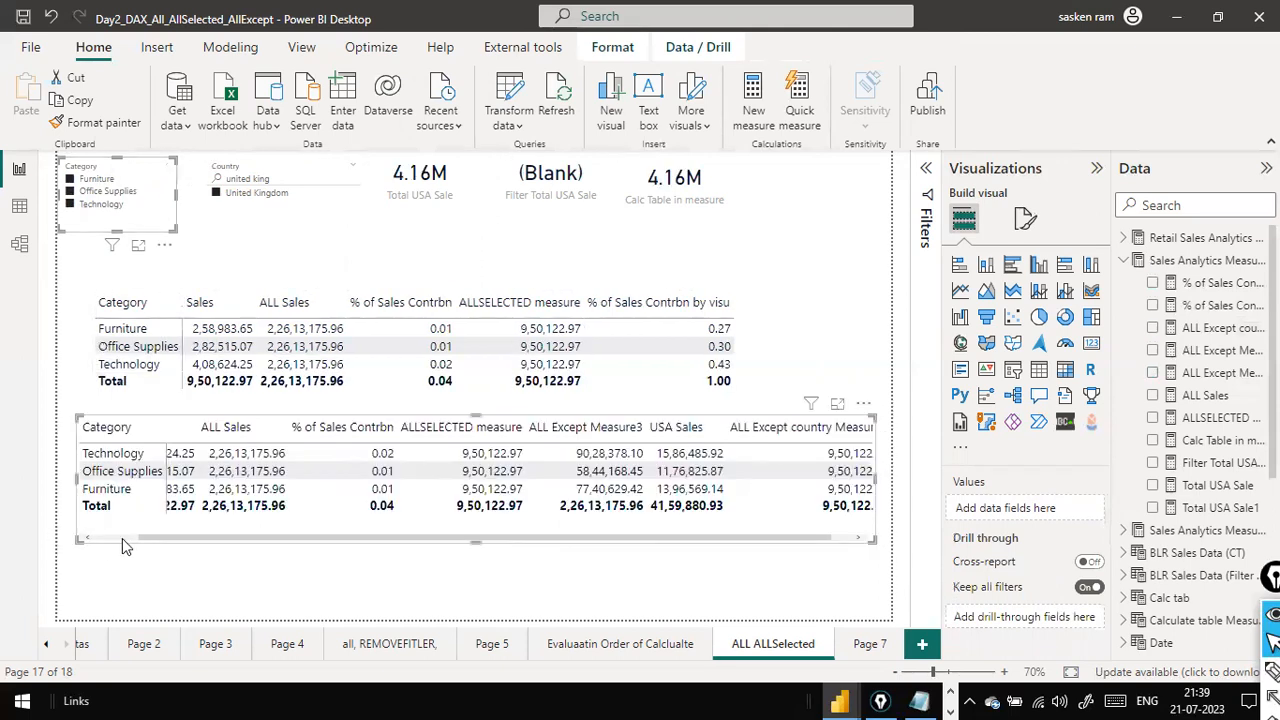
drag(149, 540, 22, 545)
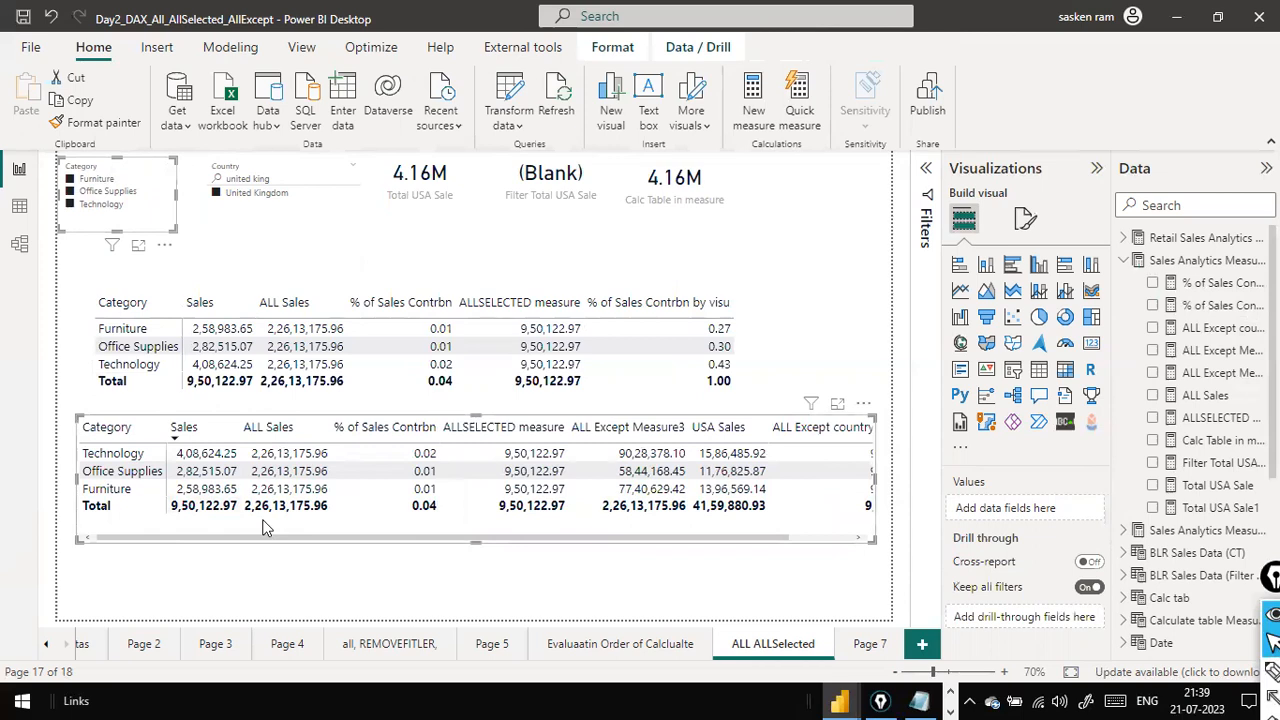
drag(236, 538, 466, 537)
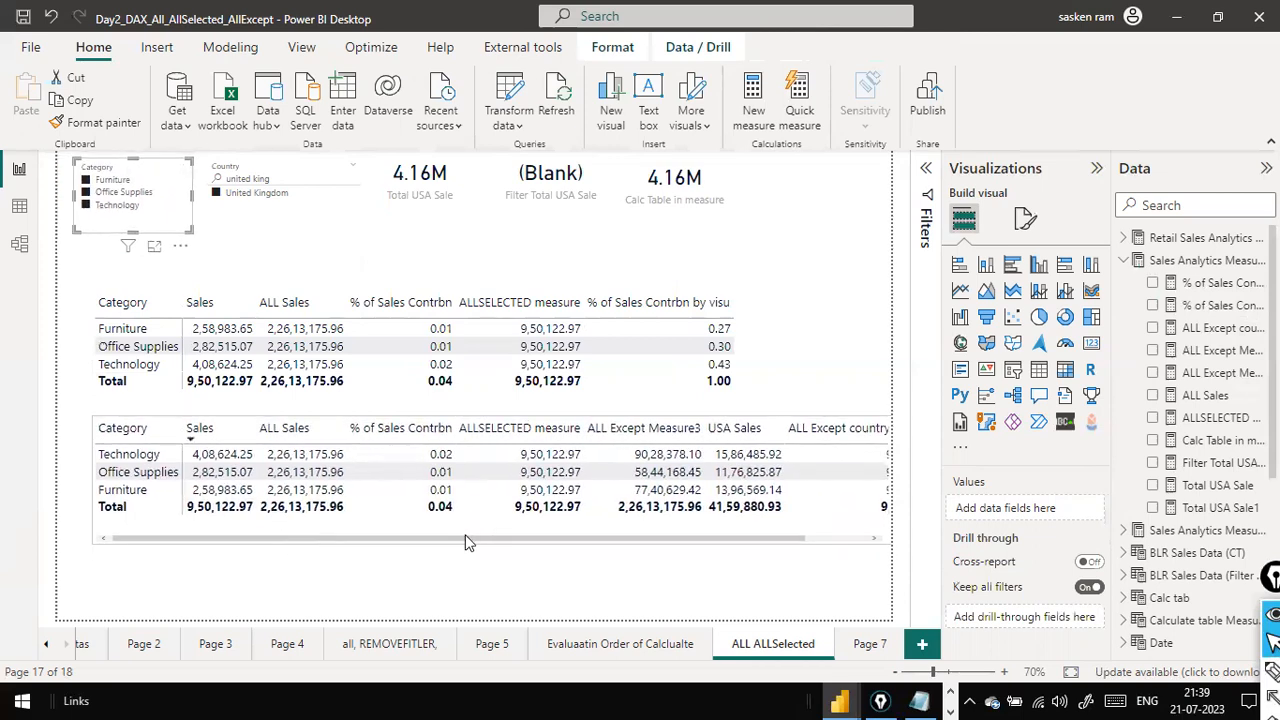
click(276, 544)
drag(274, 544, 243, 535)
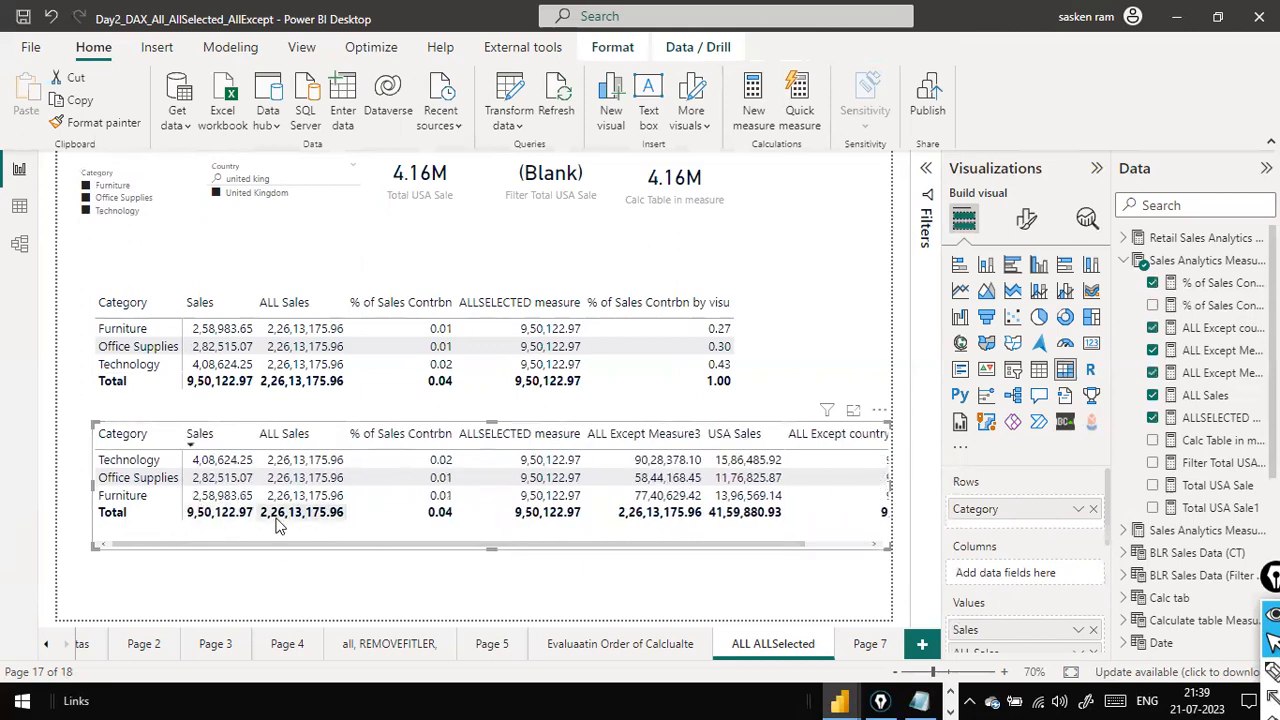
drag(240, 543, 472, 565)
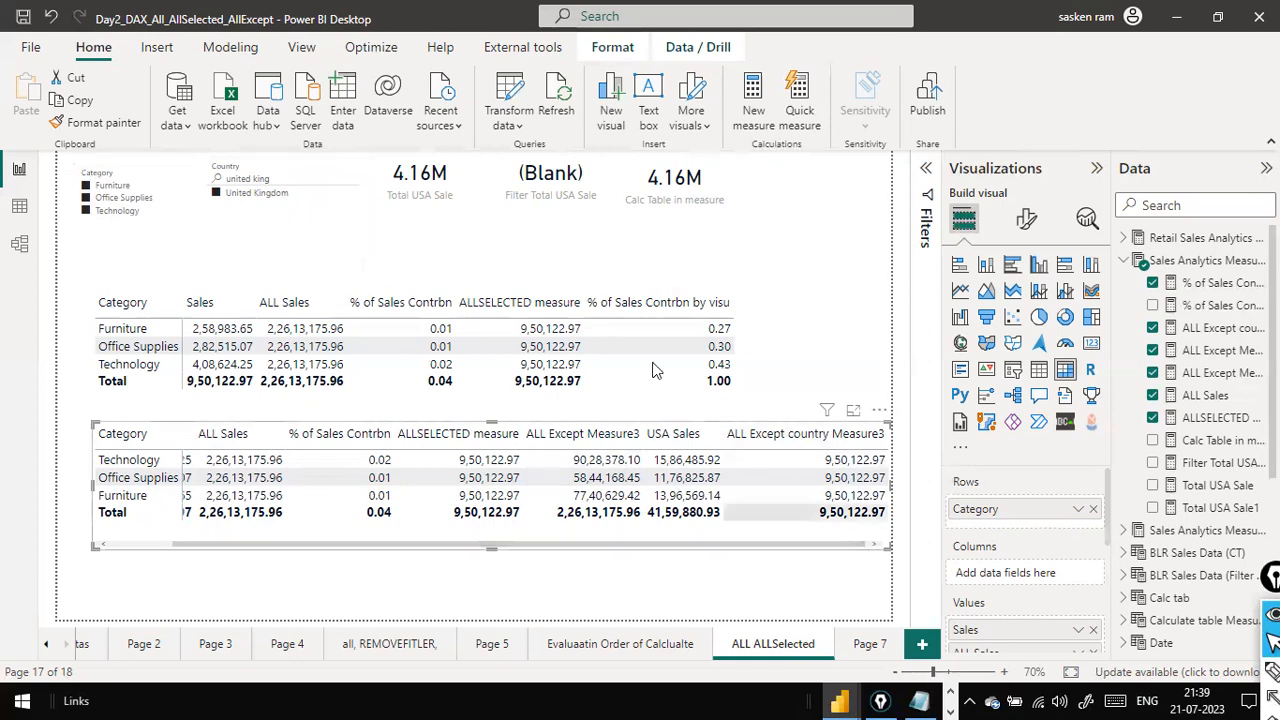
click(88, 205)
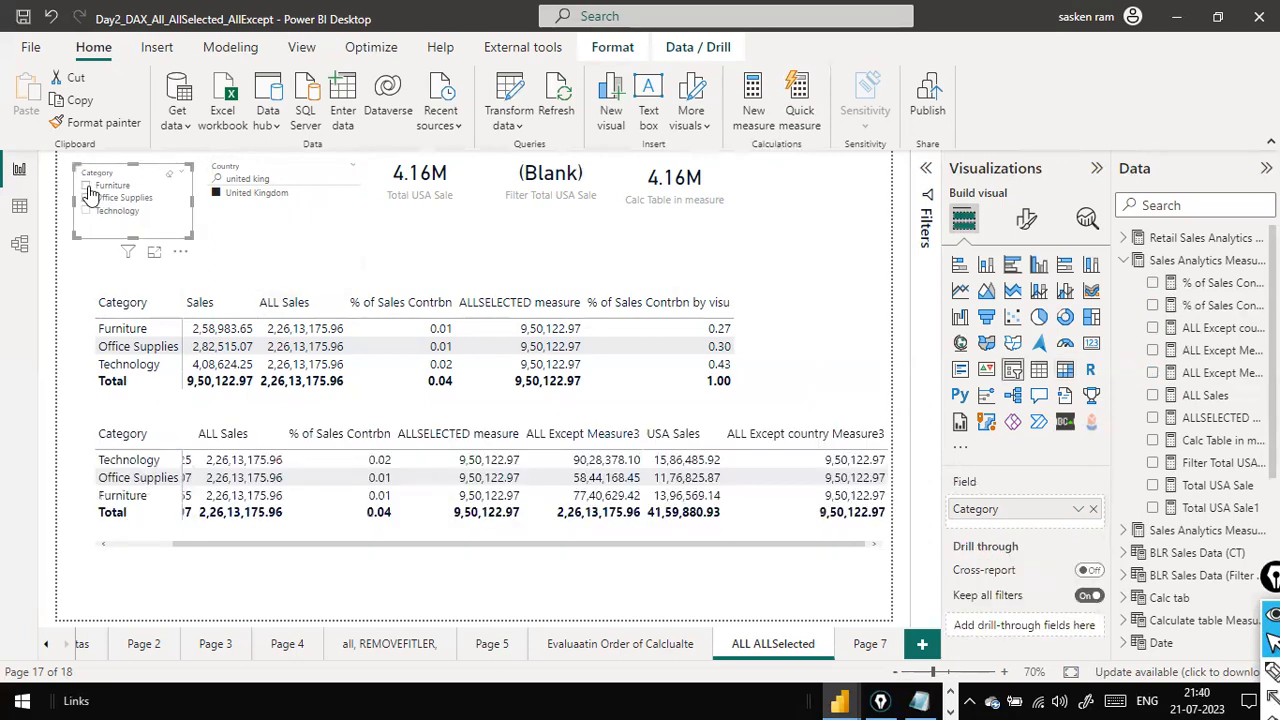
ctrl+click(87, 212)
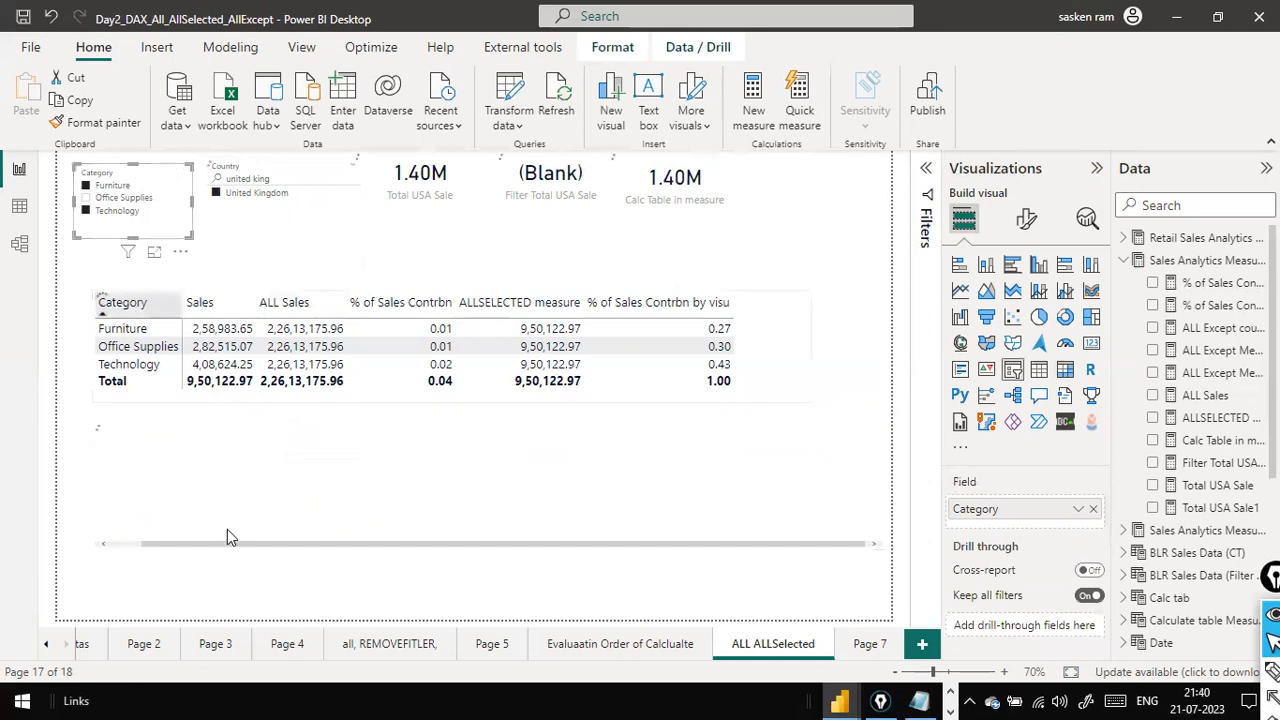
Compare ALL Except country Measure3 with the Sales, ALL Sales, ALLSELECTED and USA Sales columns across the lower matrix
click(116, 542)
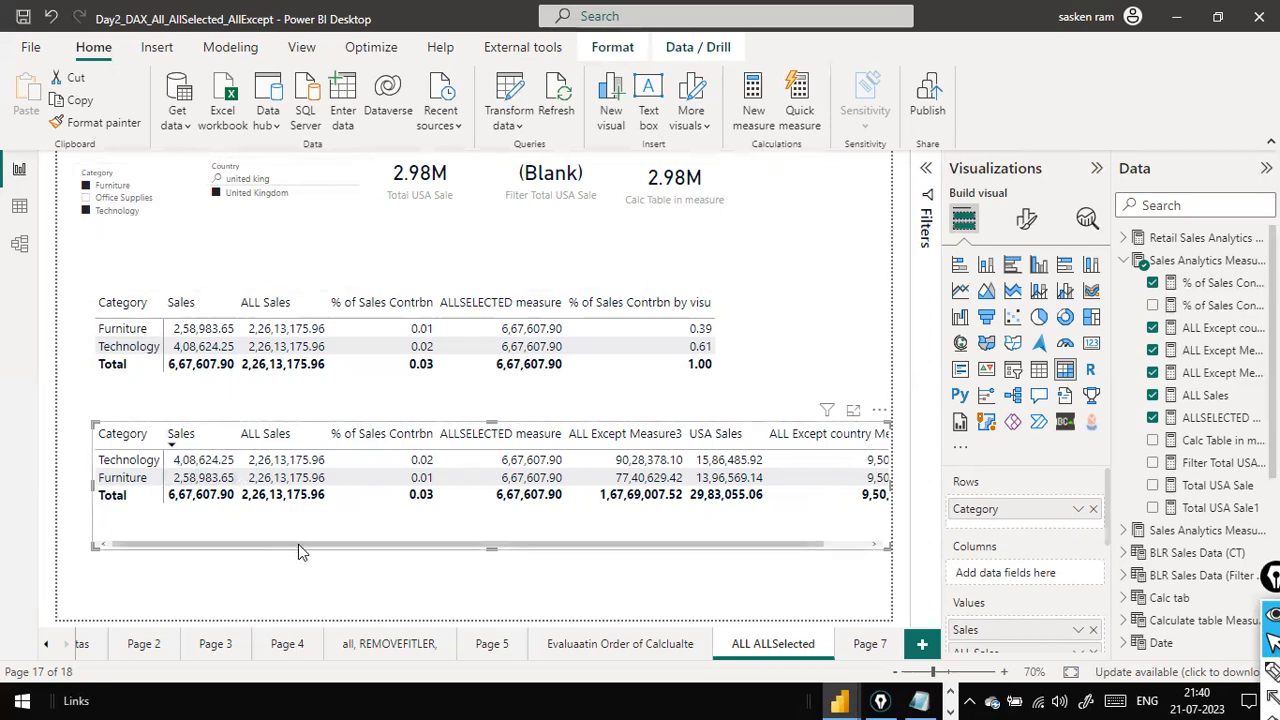
drag(298, 544, 341, 544)
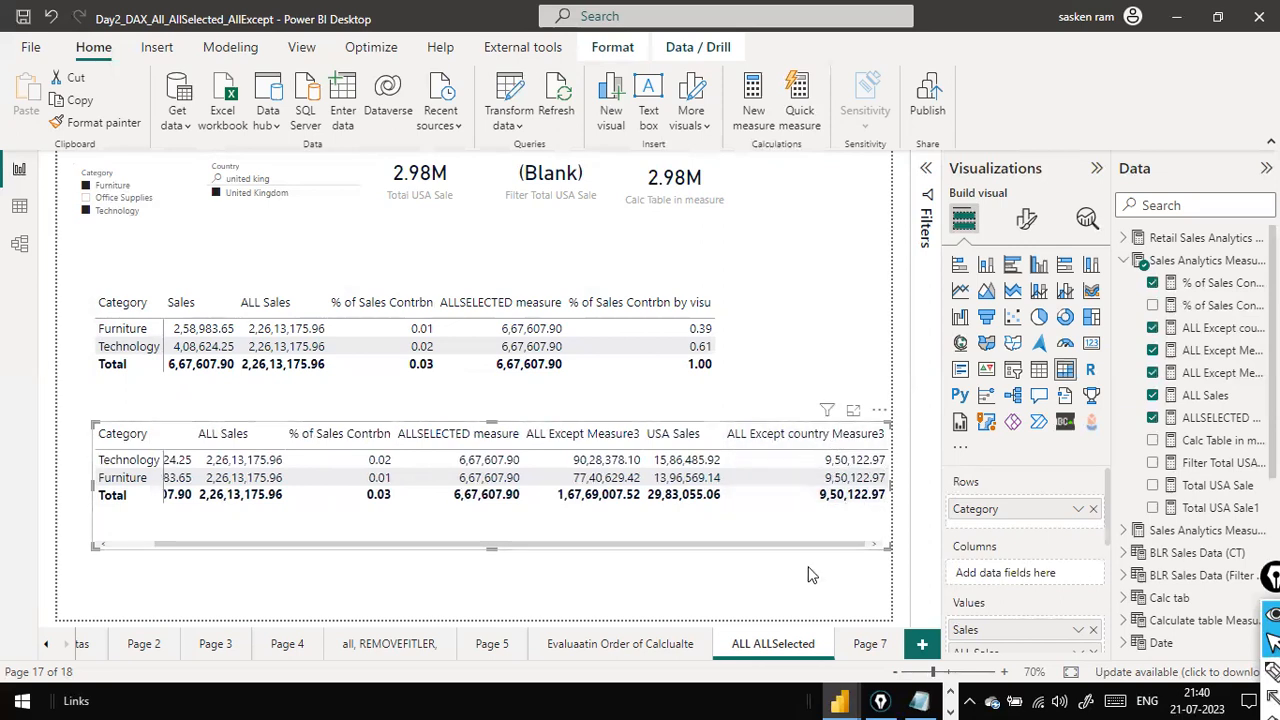
drag(767, 547, 671, 545)
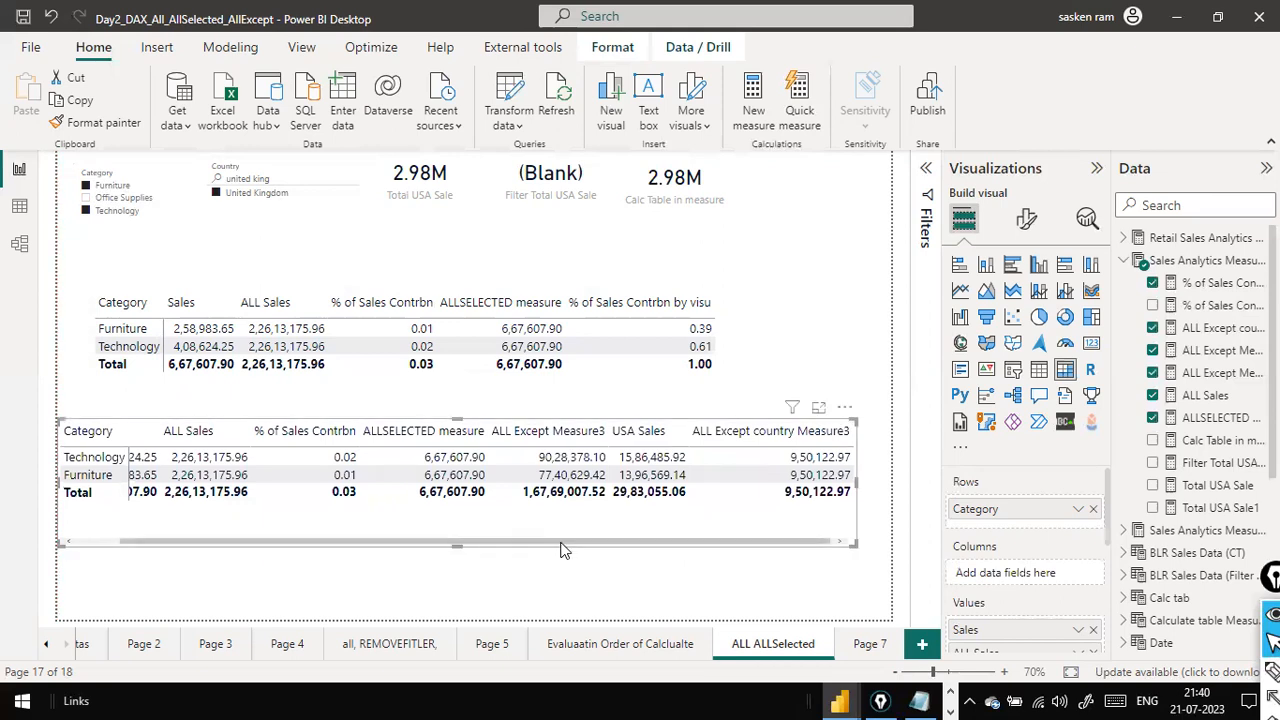
drag(563, 540, 500, 541)
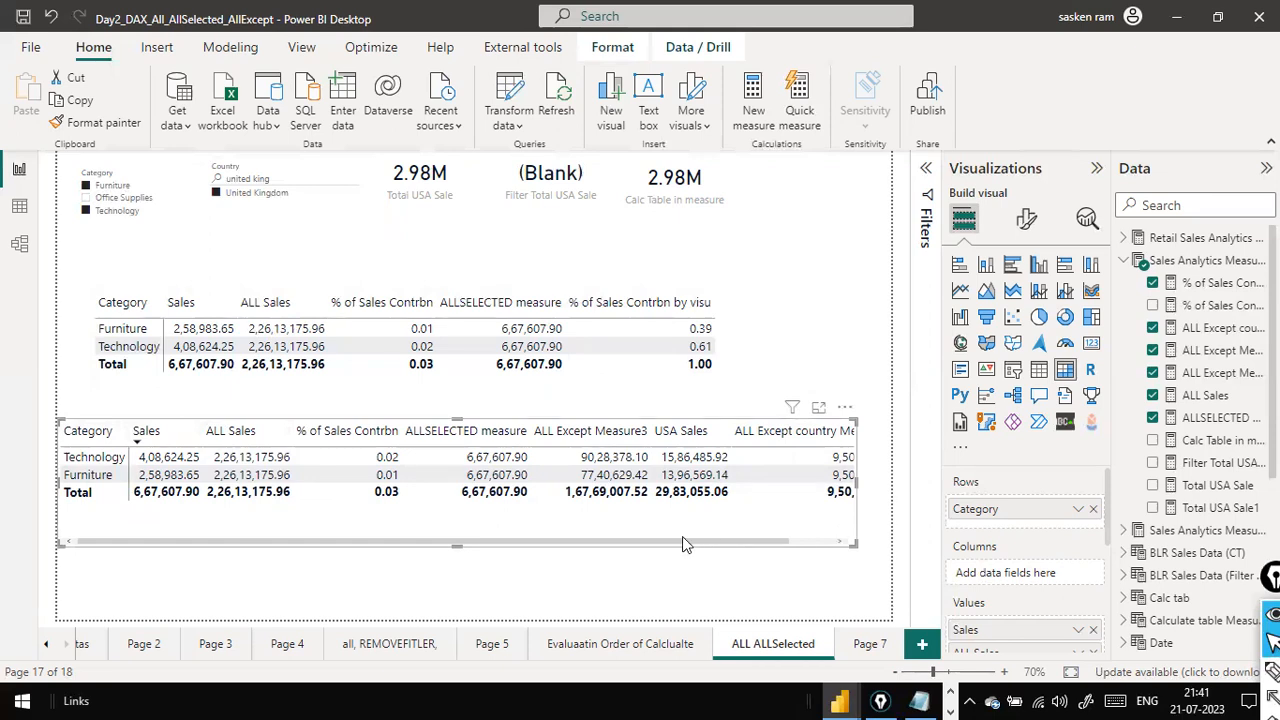
drag(511, 543, 631, 556)
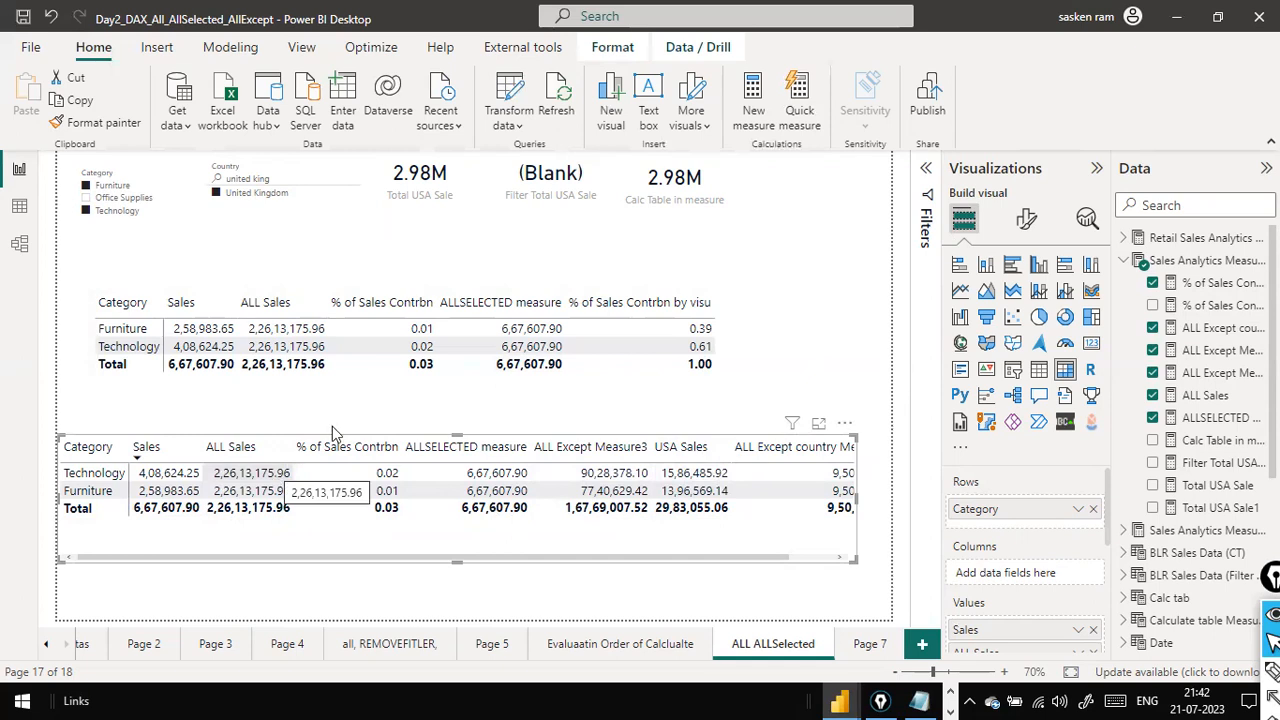
click(800, 448)
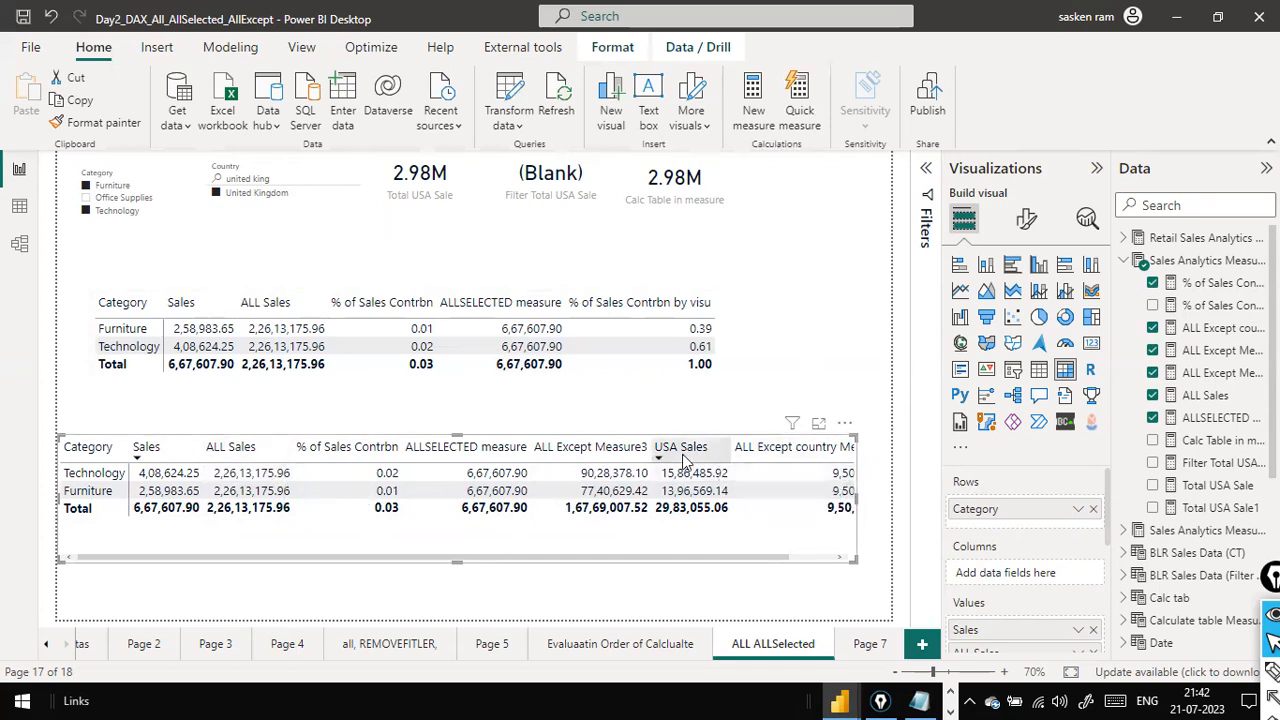
click(146, 447)
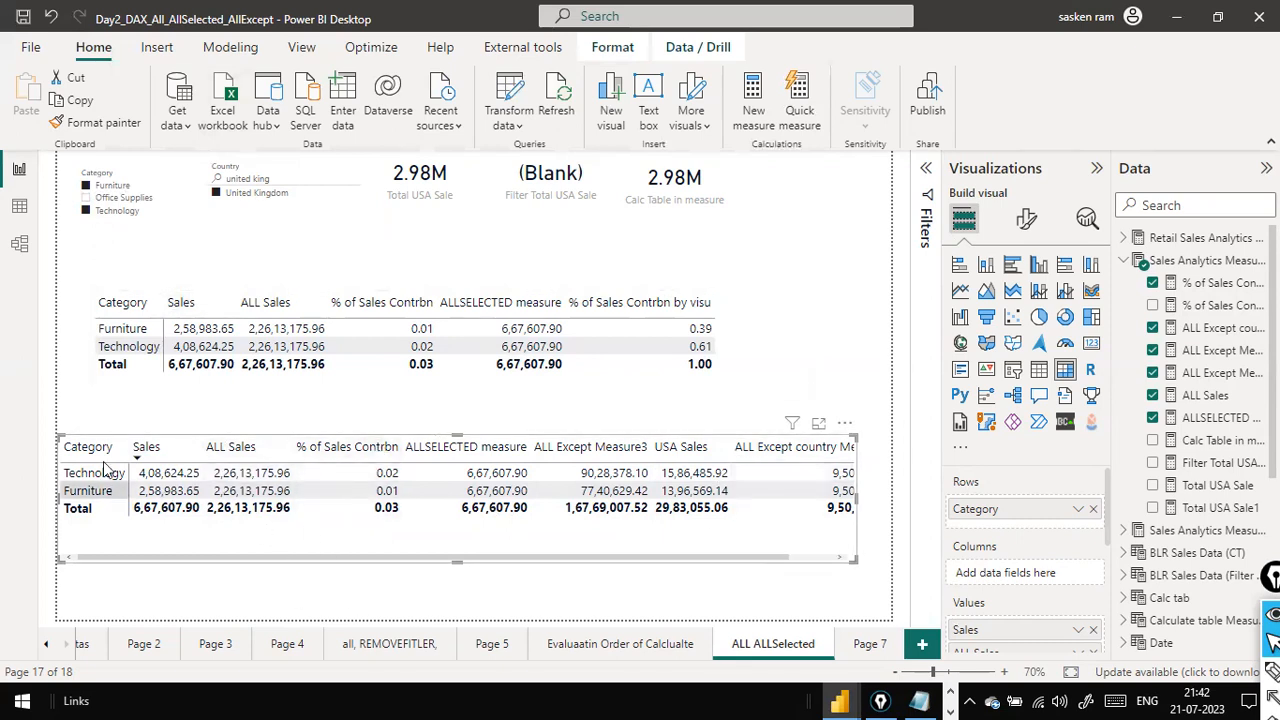
click(698, 447)
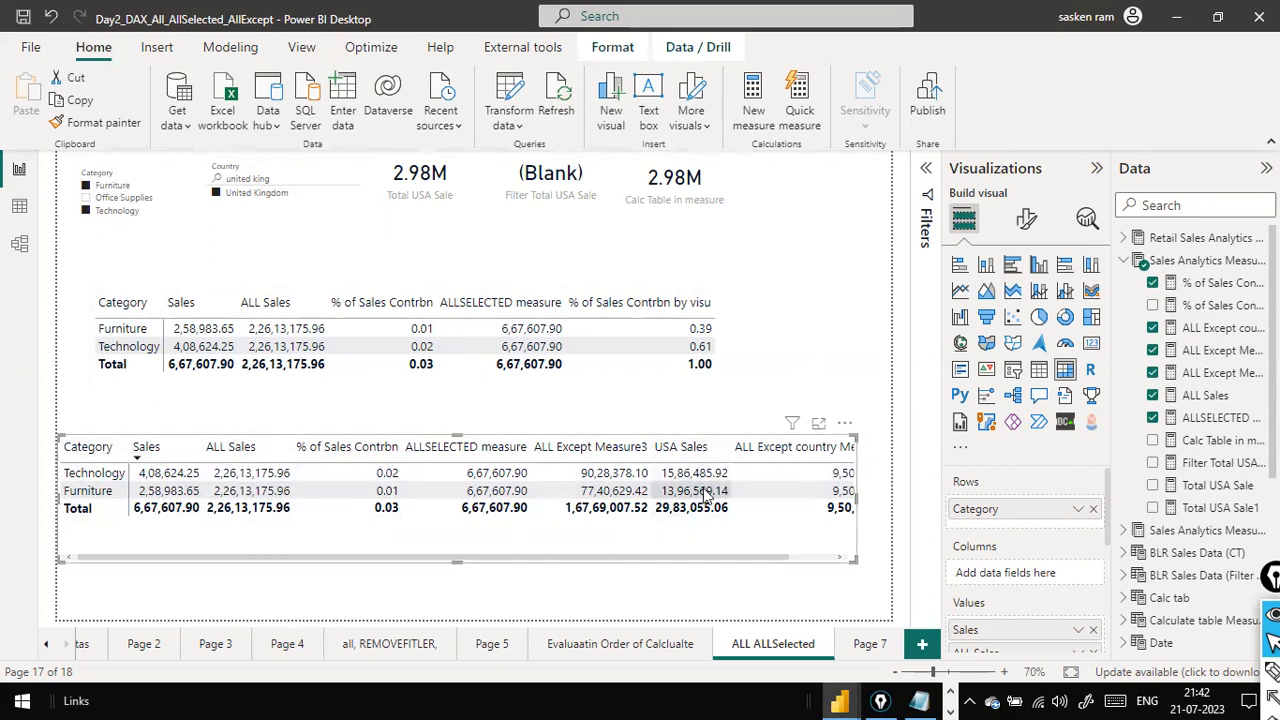
drag(684, 557, 315, 547)
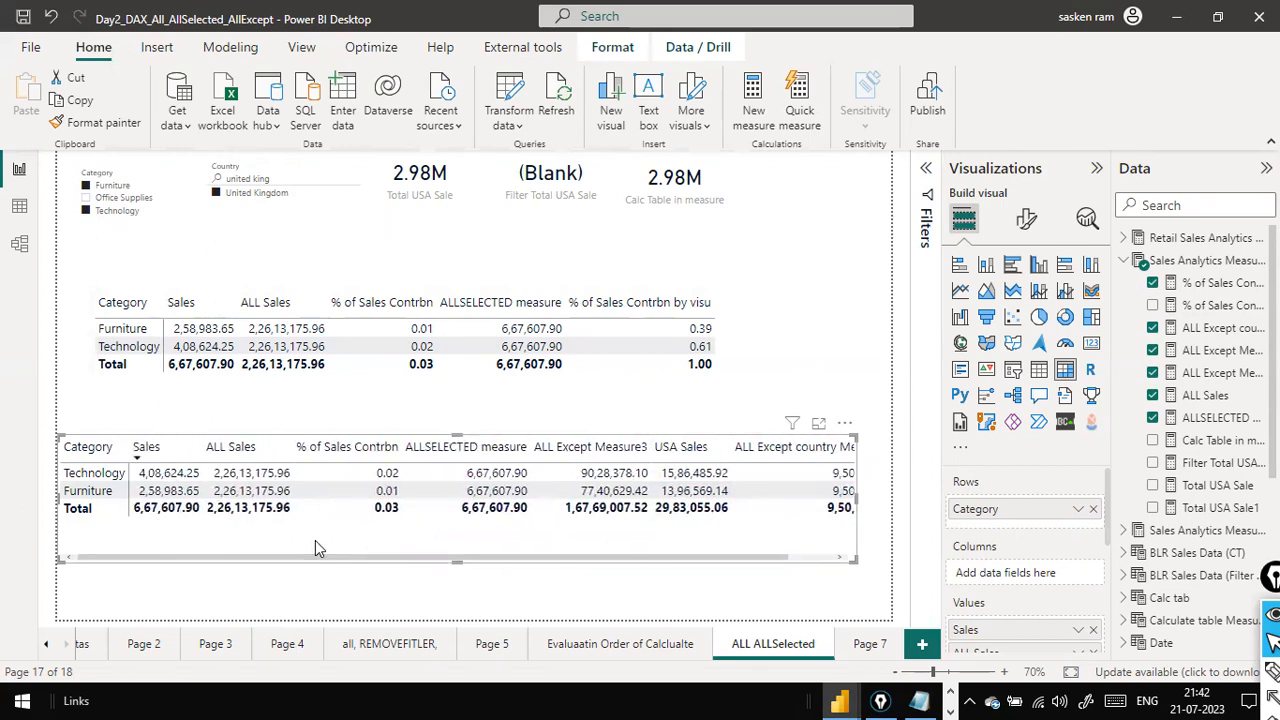
click(804, 557)
drag(805, 561, 476, 540)
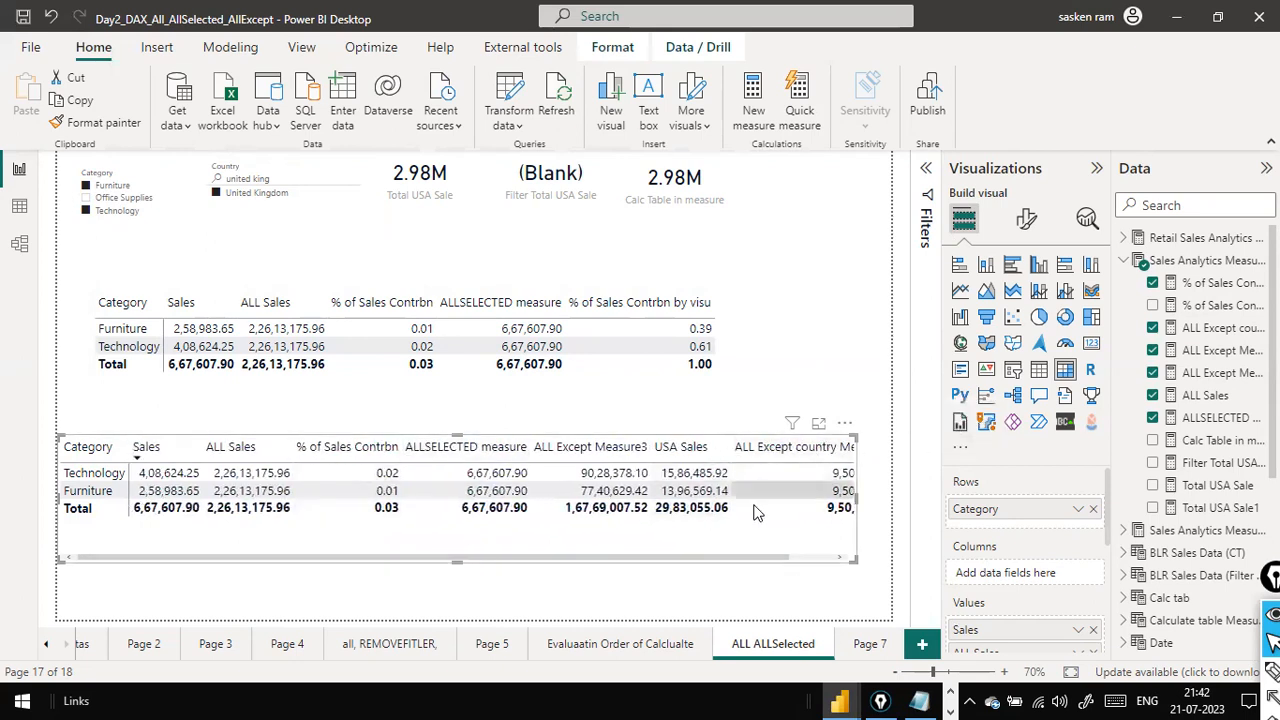
click(806, 559)
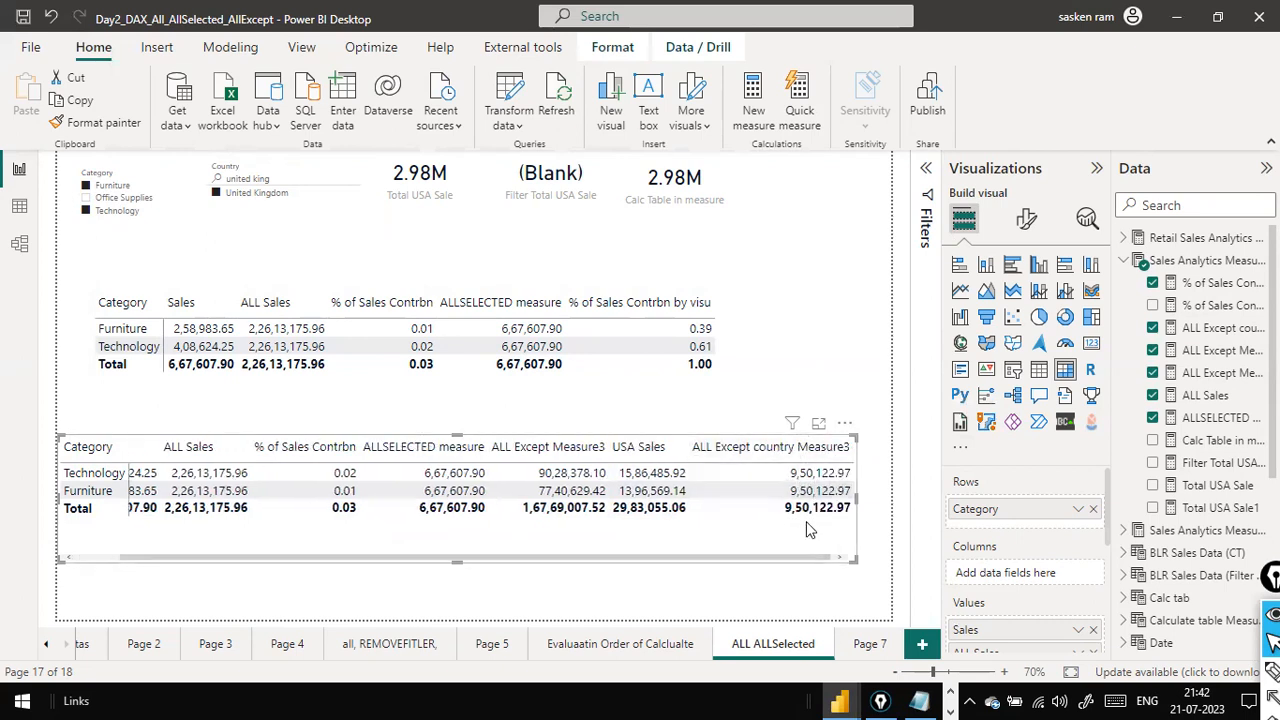
Nudge the lower matrix slightly upward on the page and bring its Sales column back into view
drag(491, 553, 491, 548)
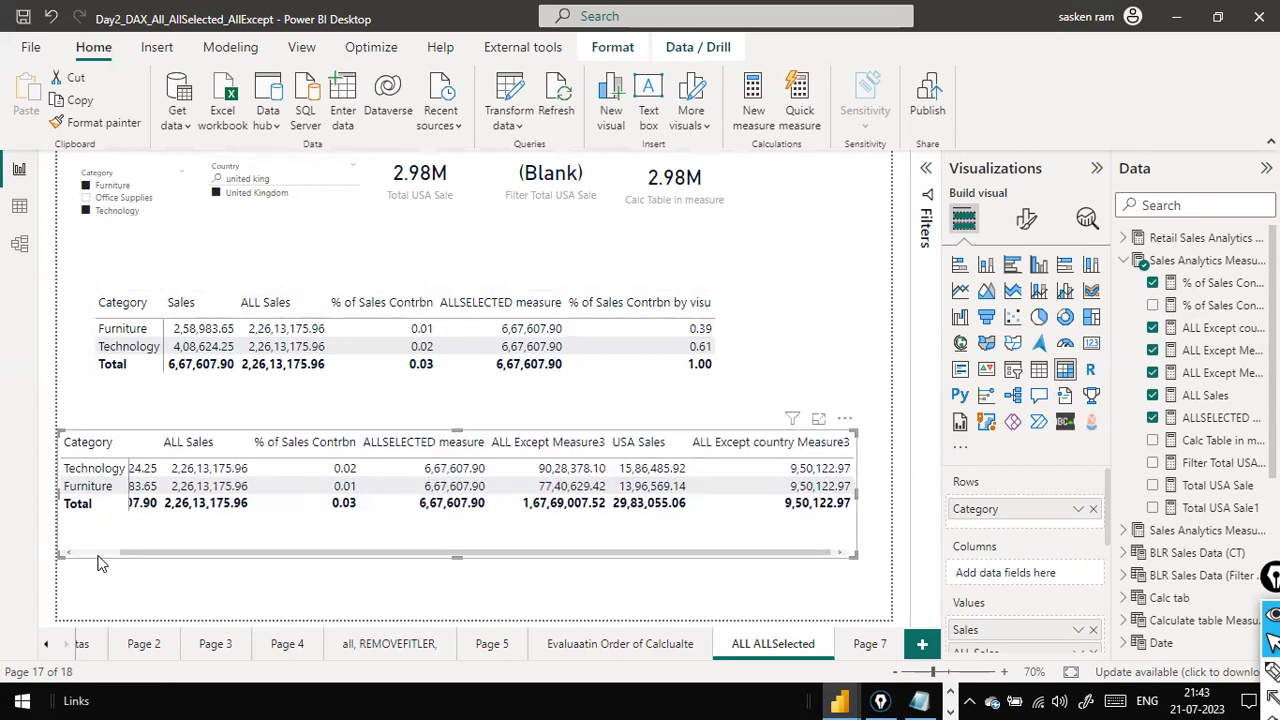
drag(117, 554, 85, 557)
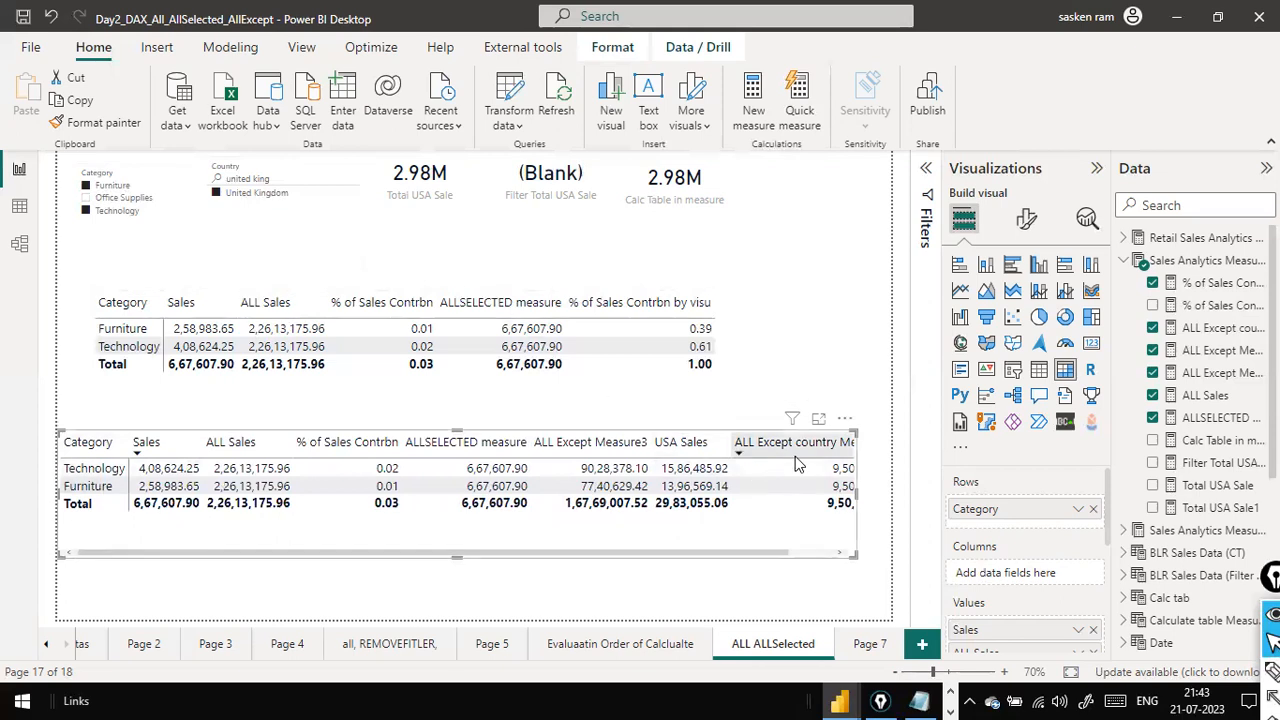
drag(746, 549, 828, 549)
drag(748, 553, 712, 565)
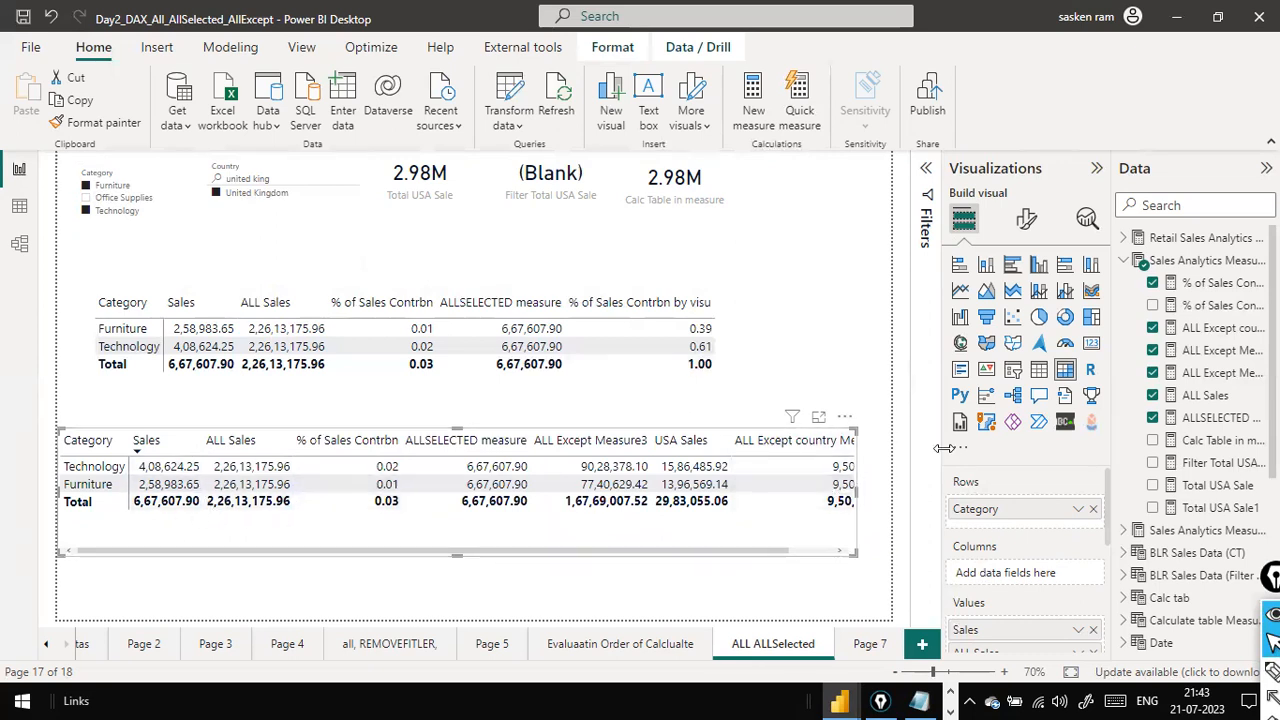
mouse_move(735, 548)
mouse_down()
mouse_move(836, 553)
mouse_move(746, 546)
mouse_up()
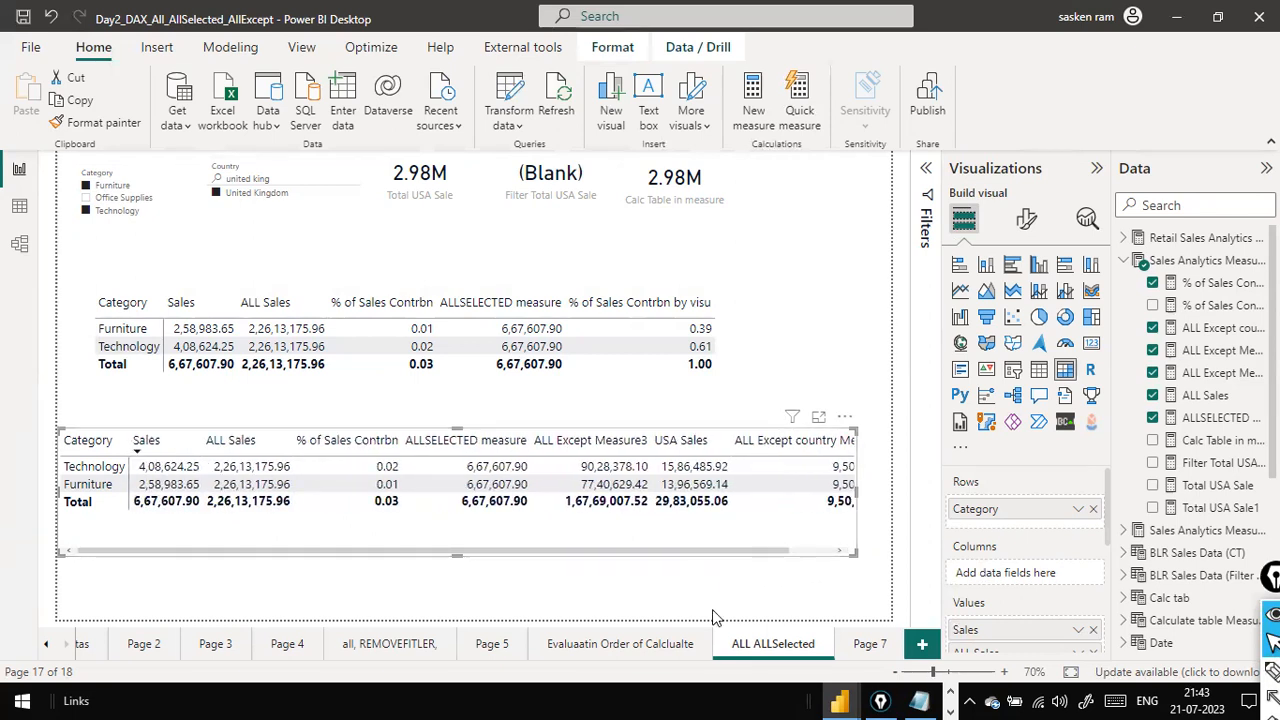
Duplicate the ALL ALLSelected page and delete the upper matrix from the copy
click(826, 615)
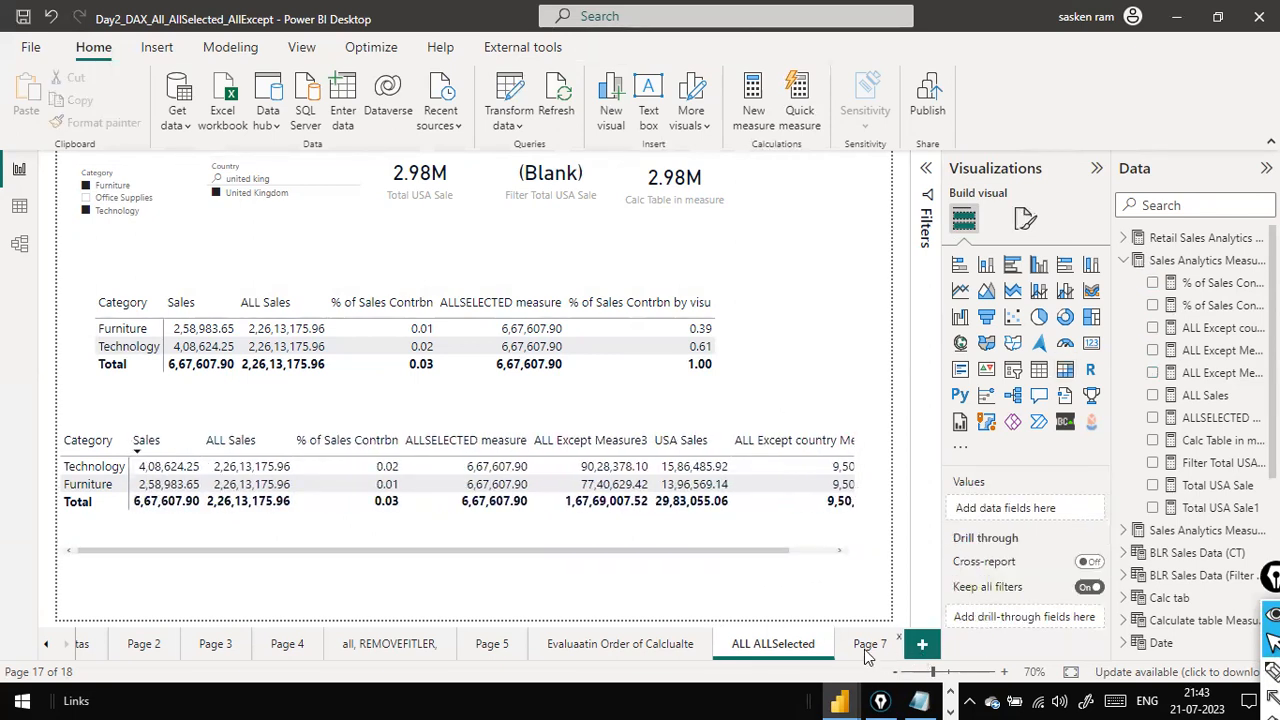
right_click(770, 645)
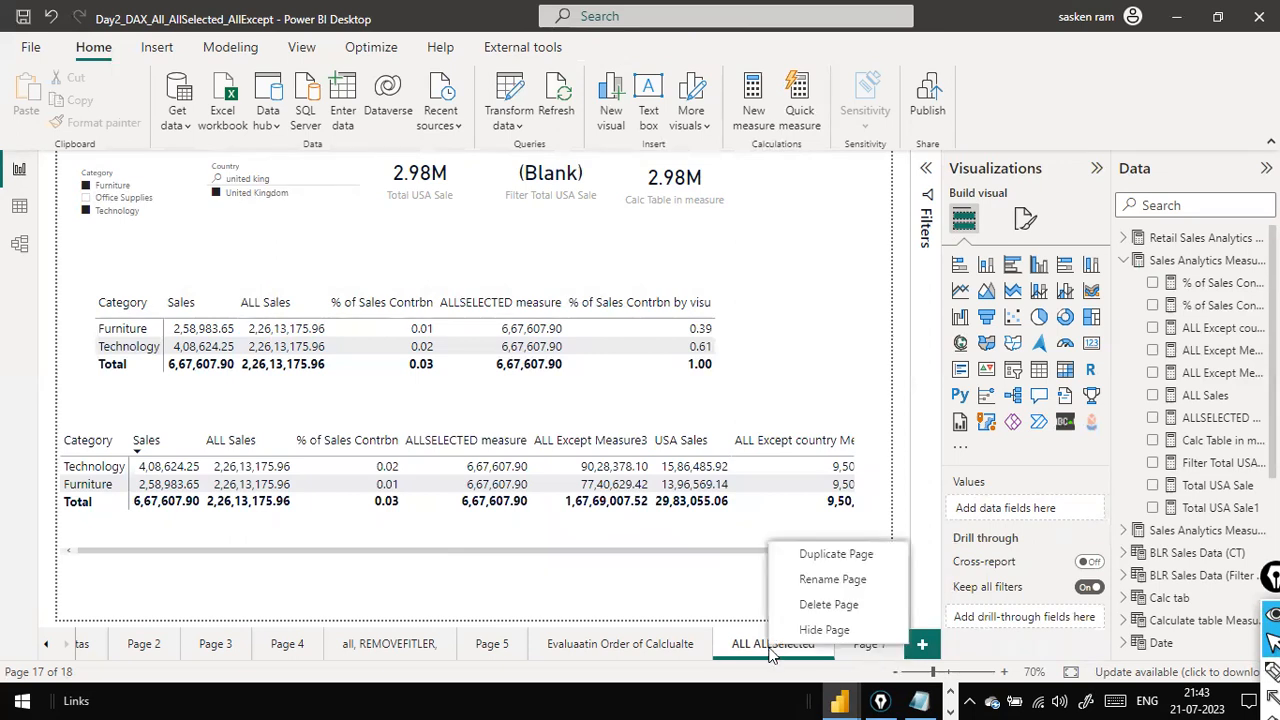
click(843, 556)
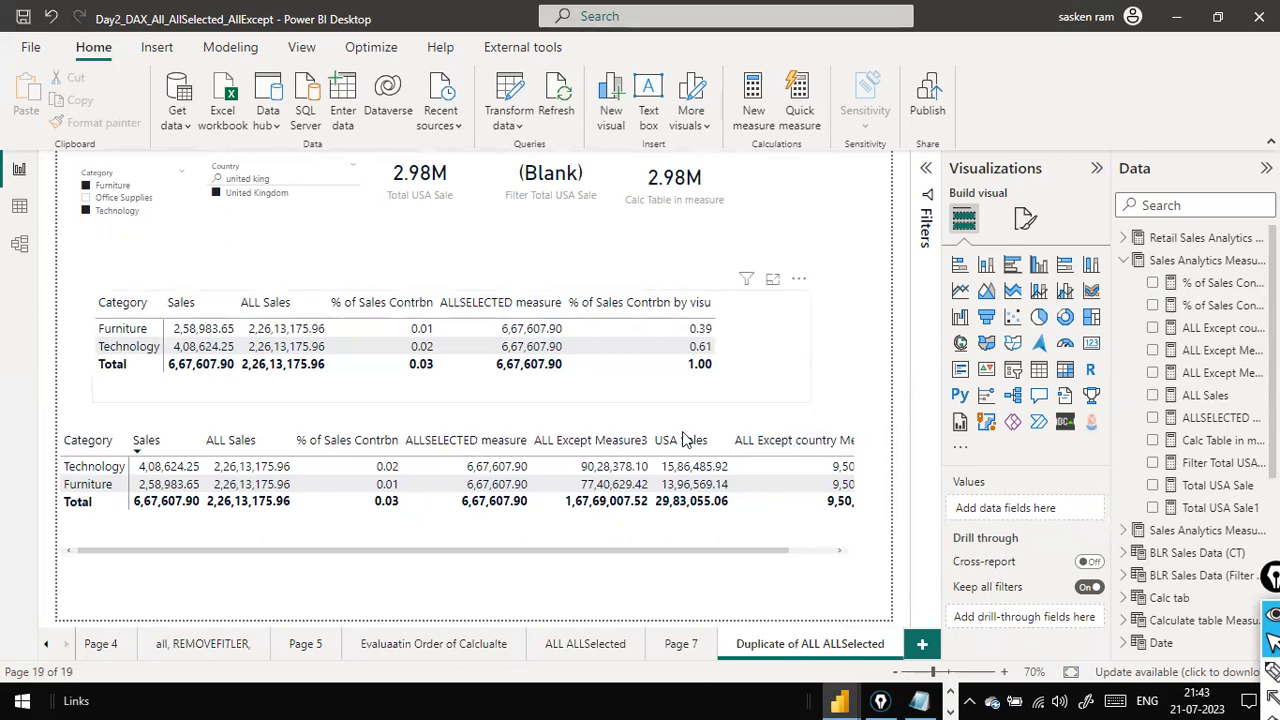
key(Delete)
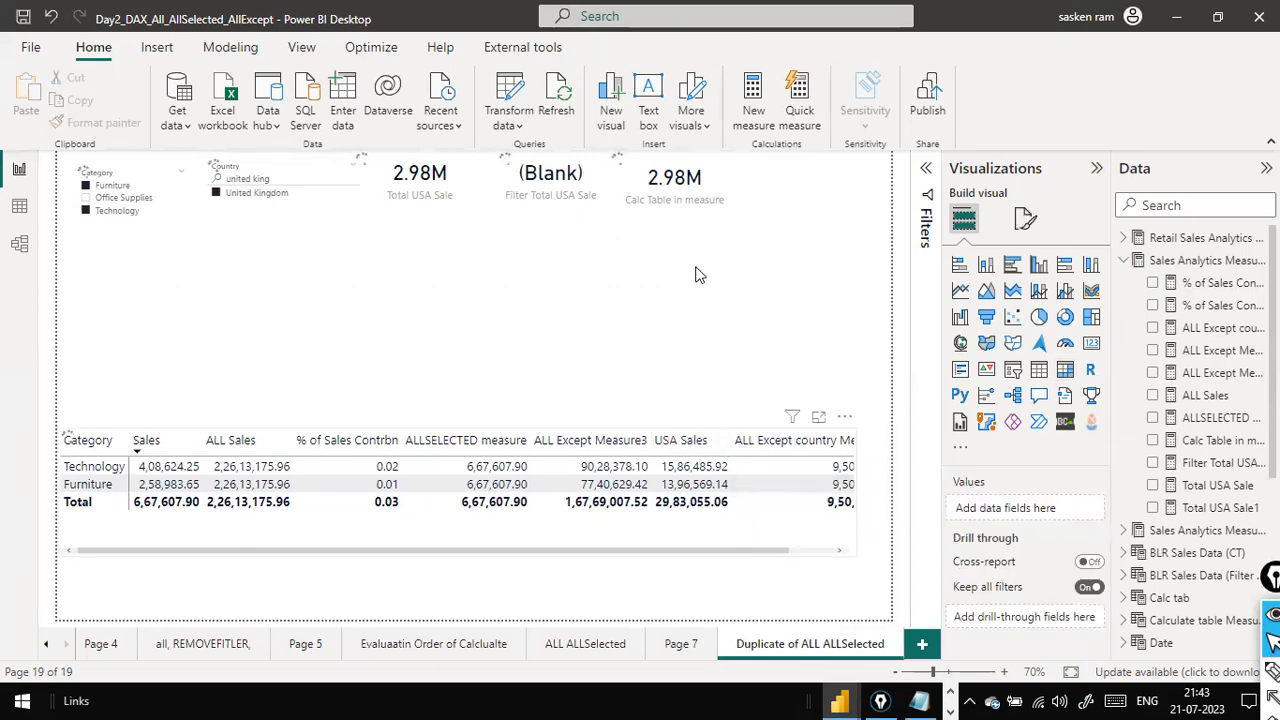
Move the remaining matrix up to just beneath the slicers and cards on the duplicated page
click(577, 557)
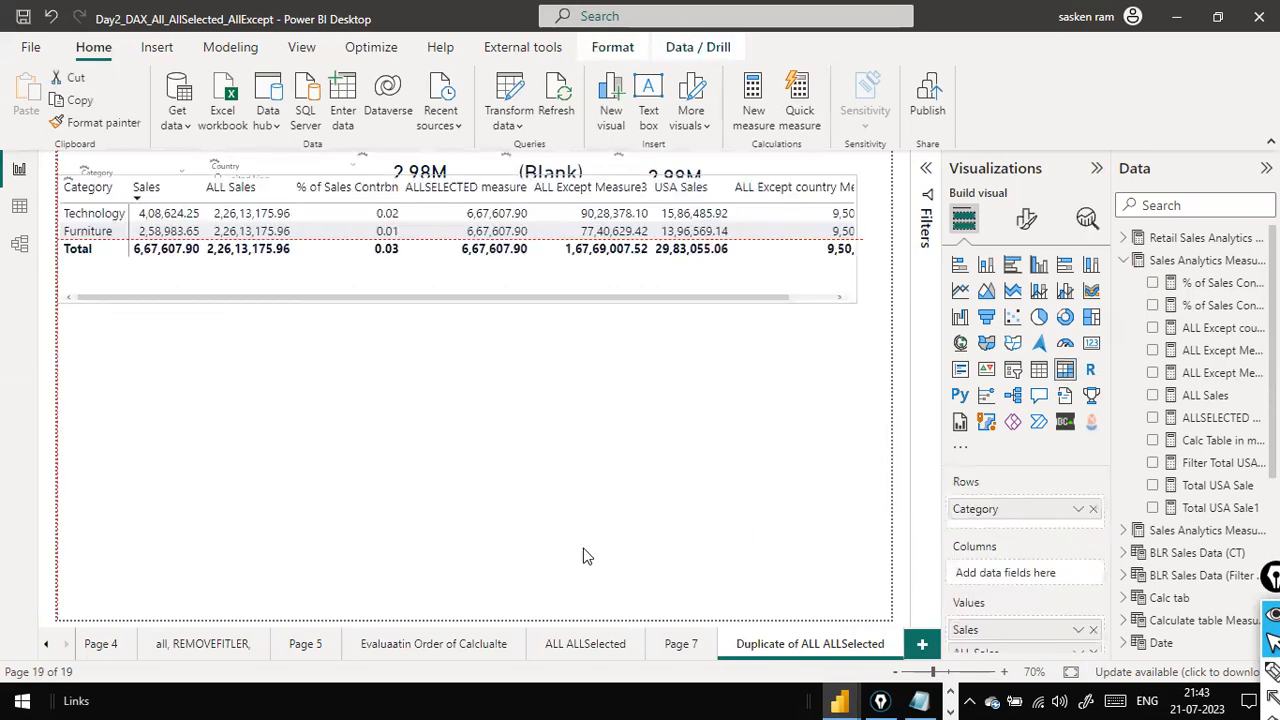
click(536, 340)
drag(530, 422, 553, 366)
Copy and paste the matrix on the same page and place the copy directly below the original
key(ctrl+c)
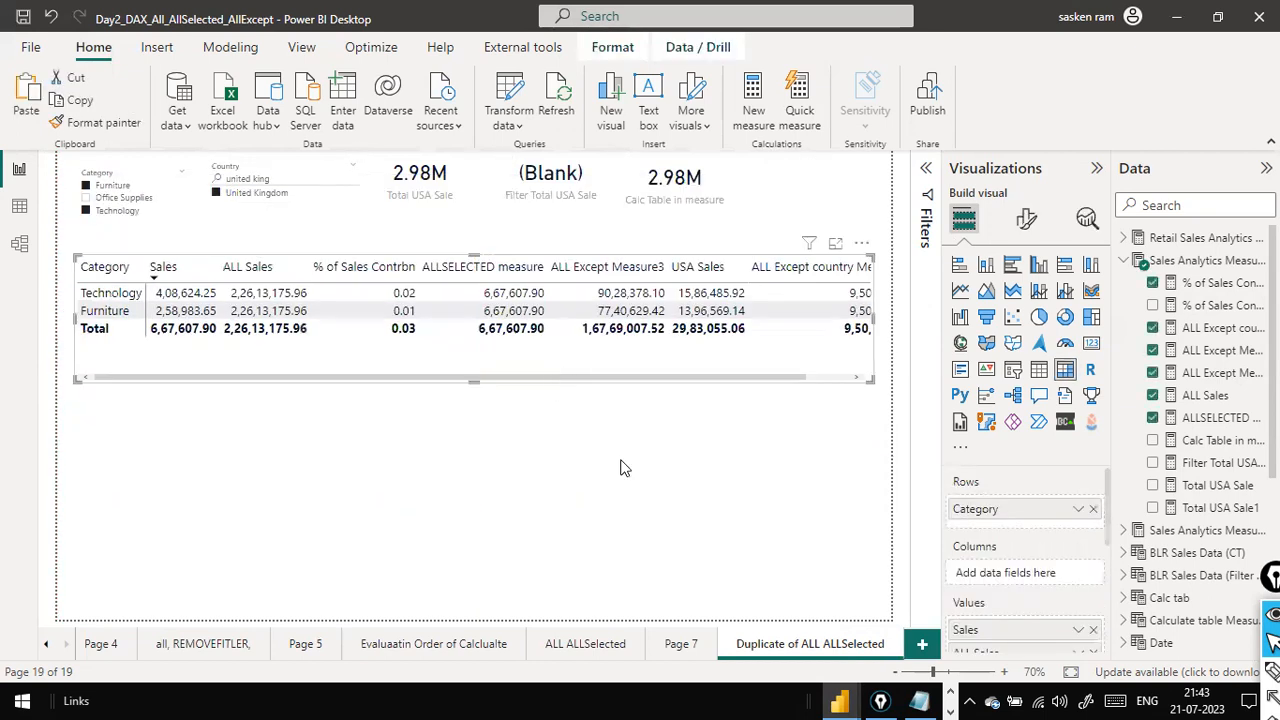
key(ctrl+v)
drag(643, 375, 636, 520)
drag(493, 494, 493, 494)
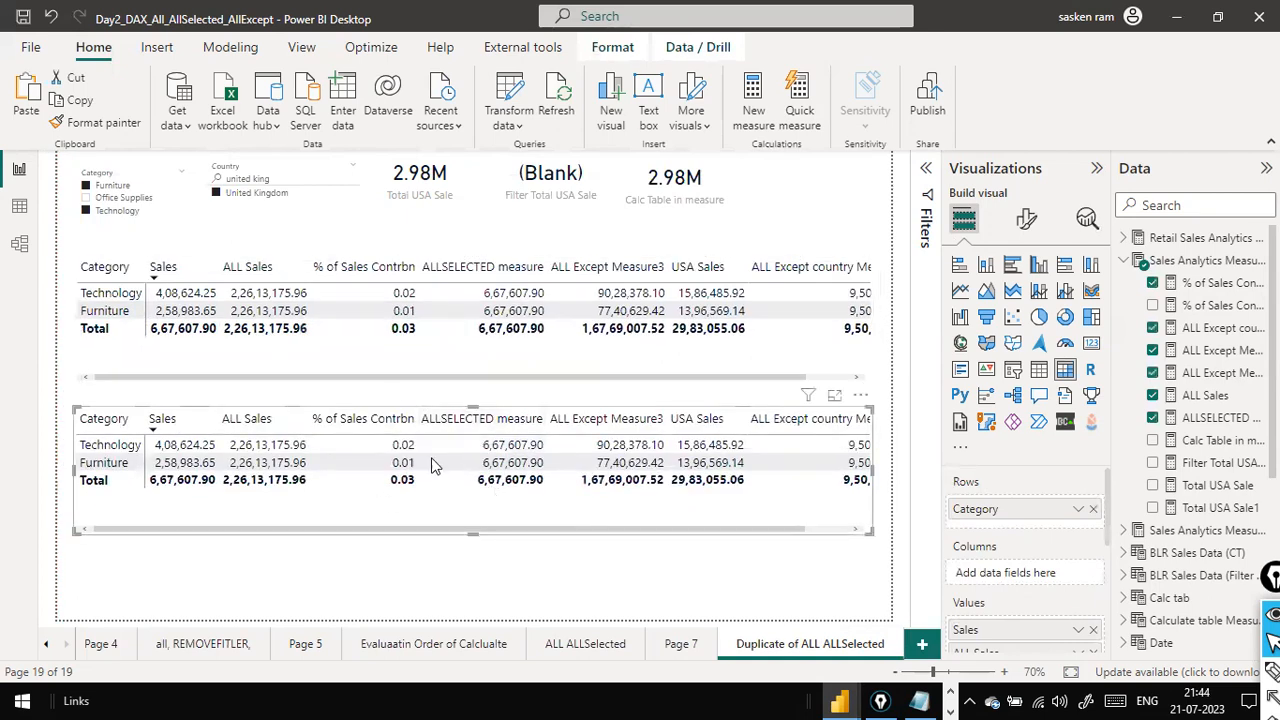
Remove % of Sales Contrbn, USA Sales and ALL Except country Measure3 from the copied matrix, and shift it slightly down
scroll(1072, 611, down, 1)
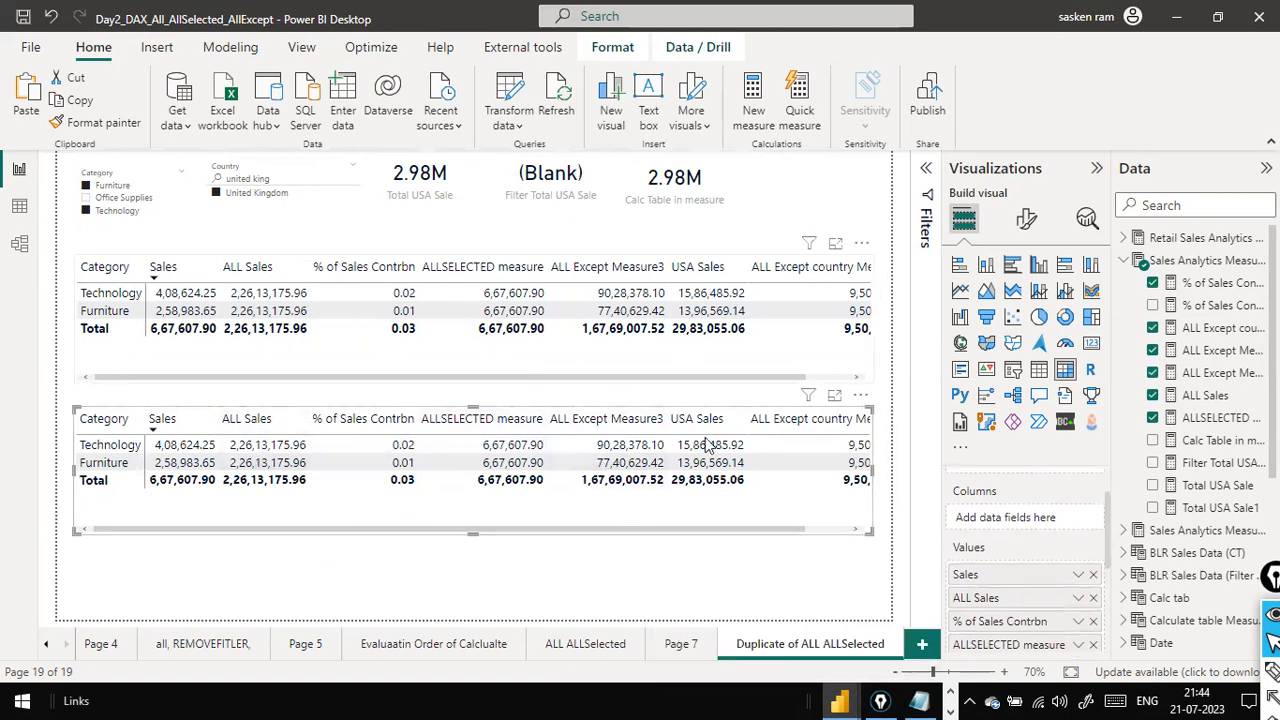
click(1094, 622)
scroll(1095, 630, down, 2)
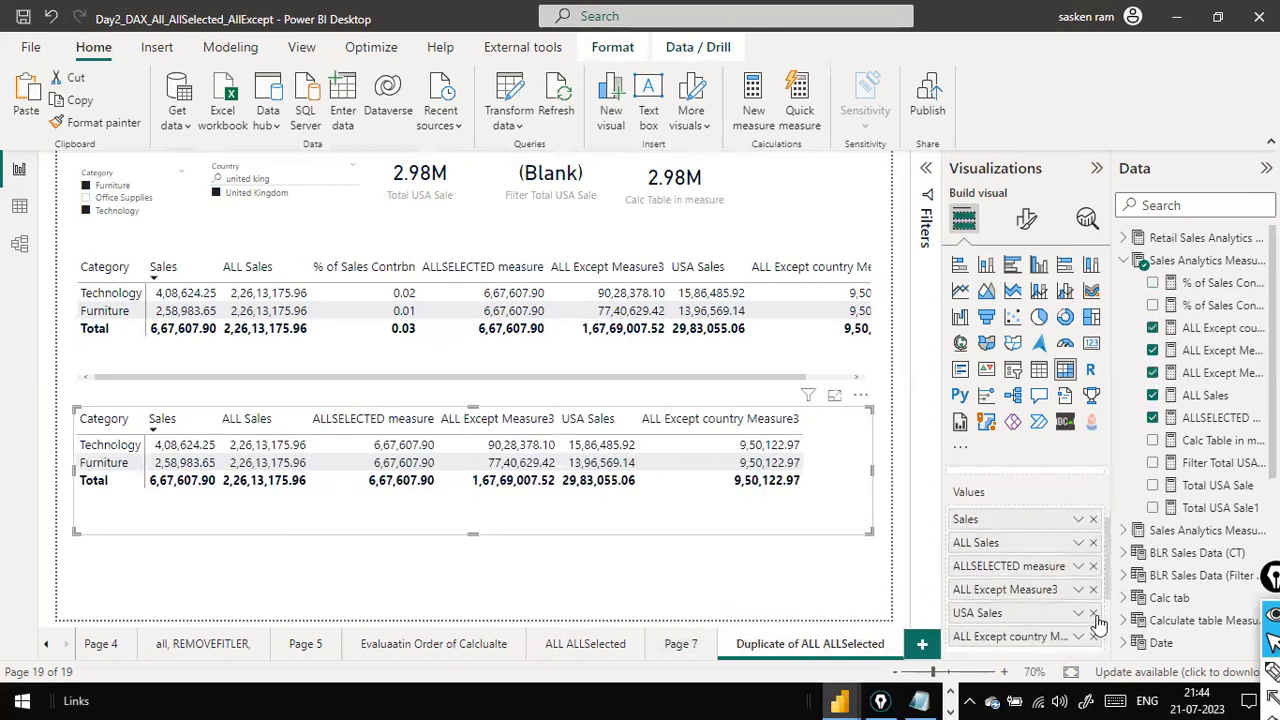
click(1095, 614)
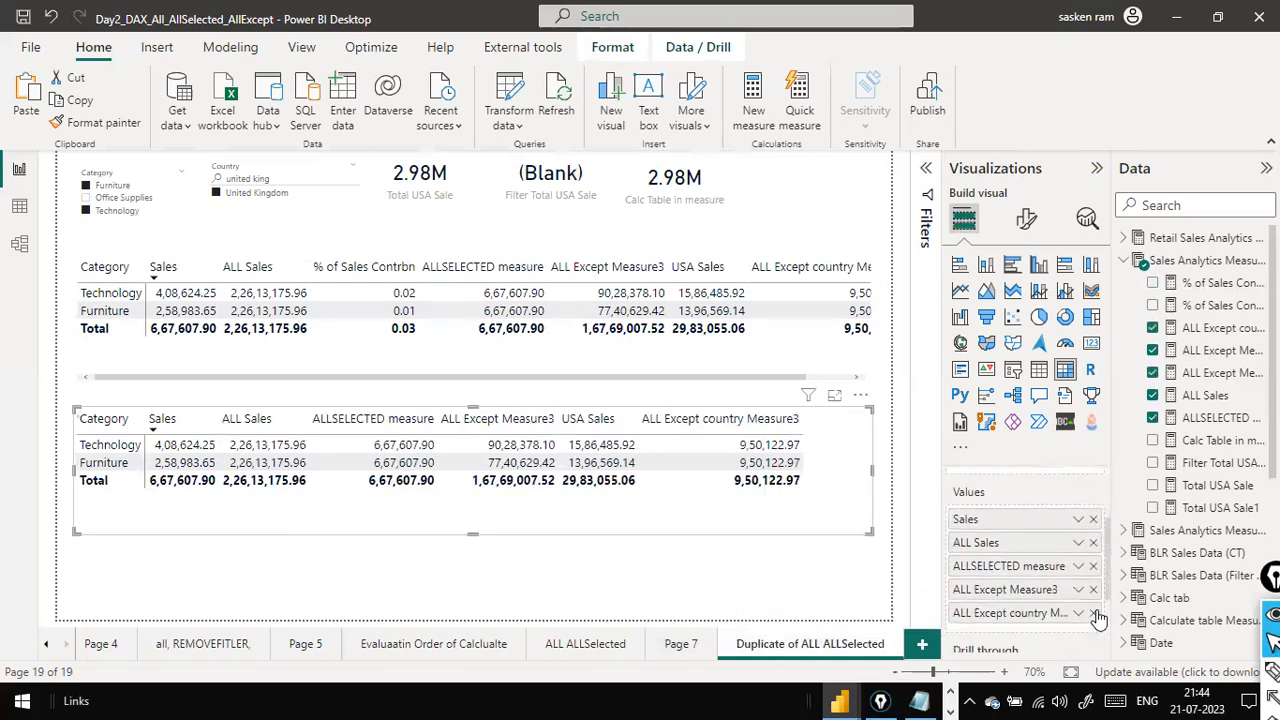
click(1094, 613)
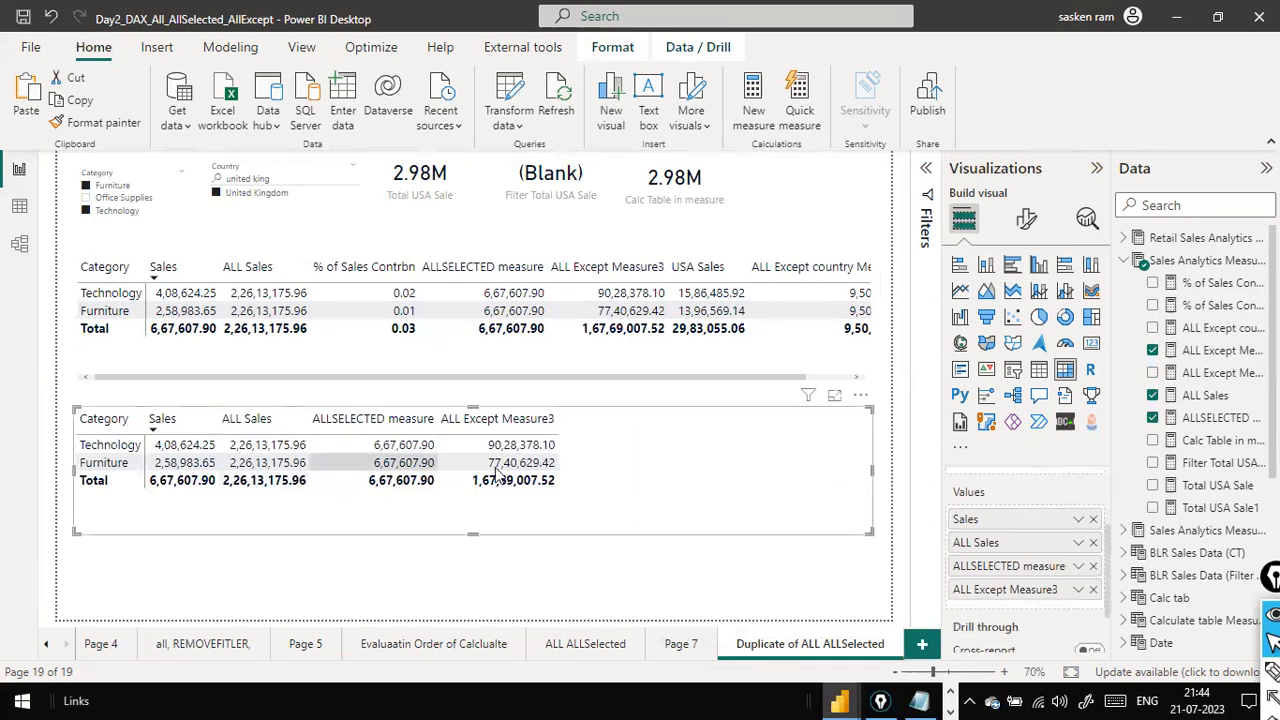
drag(601, 490, 597, 505)
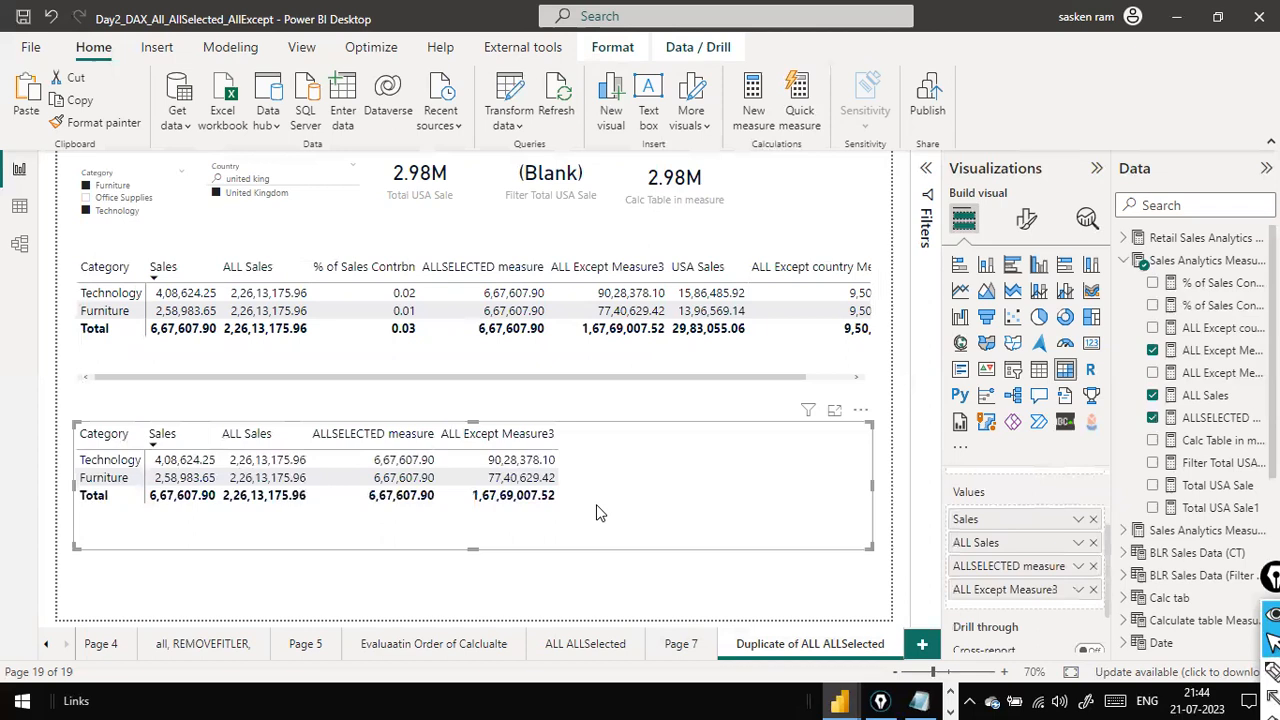
click(578, 576)
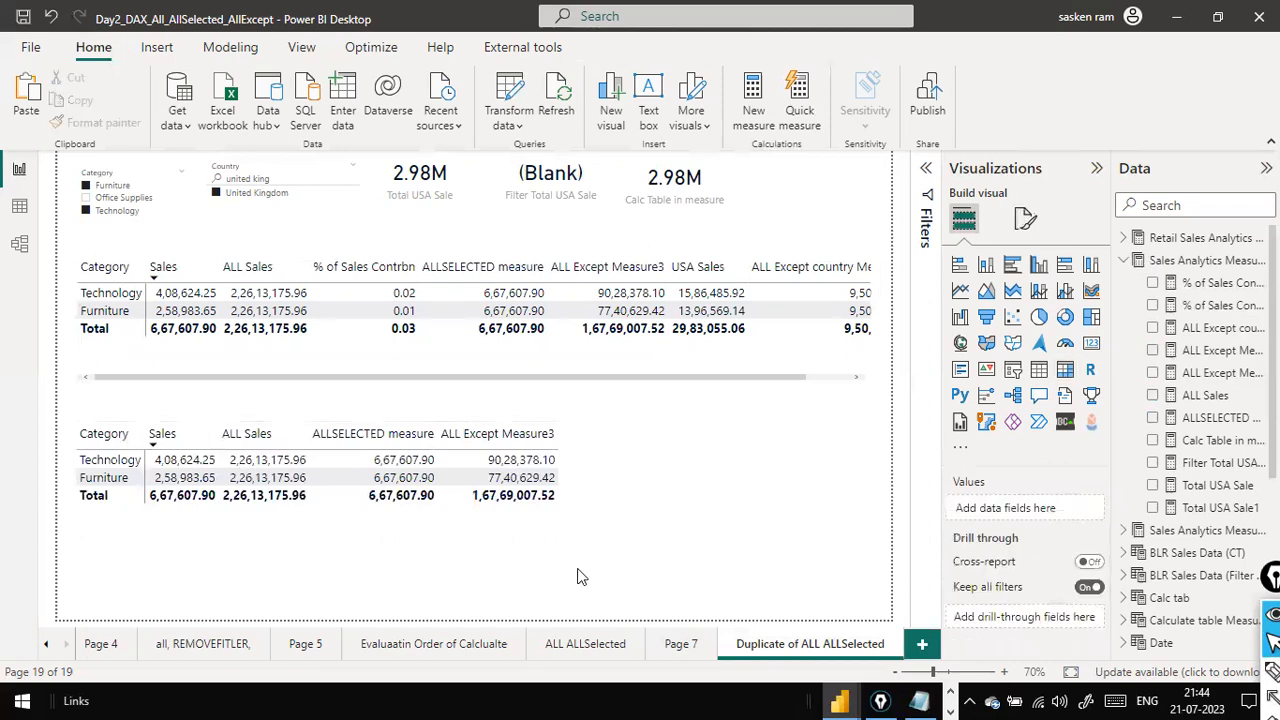
Switch to the PowerPoint slide show and advance to the KEEPFILTERS slide
key(alt+Tab)
key(alt+Tab)
key(alt+Tab)
key(alt+Tab)
key(Right)
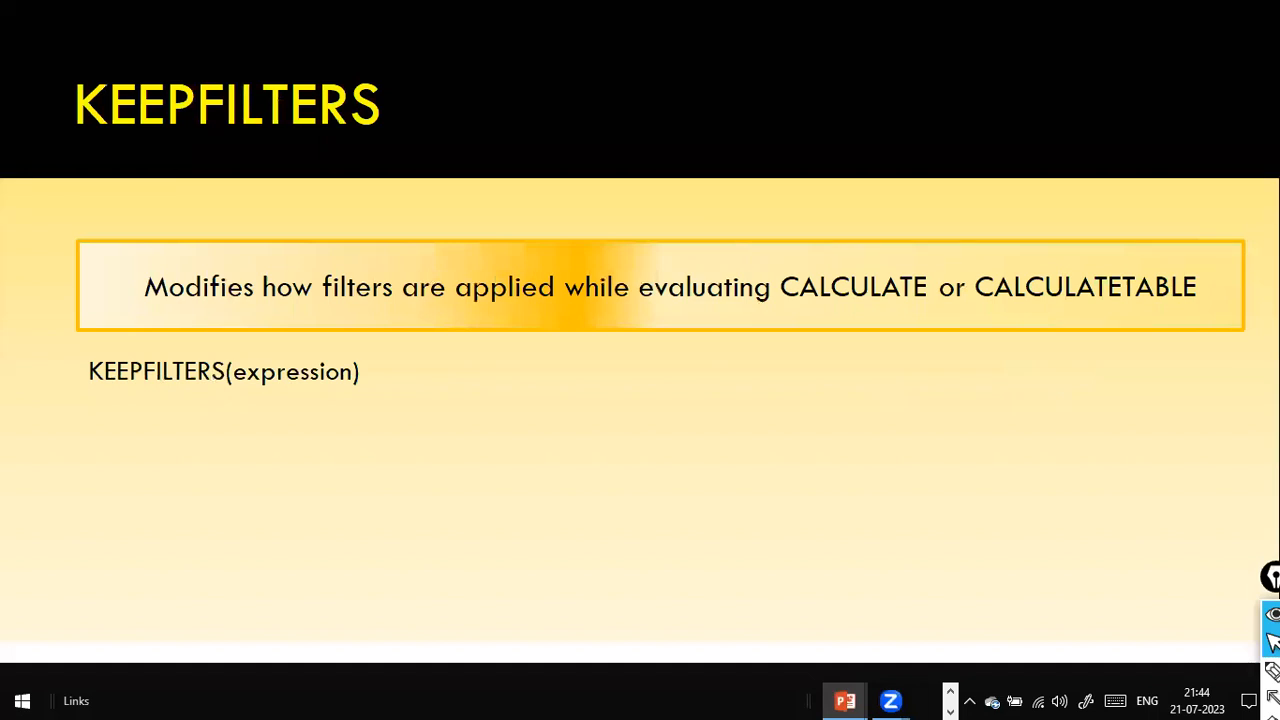